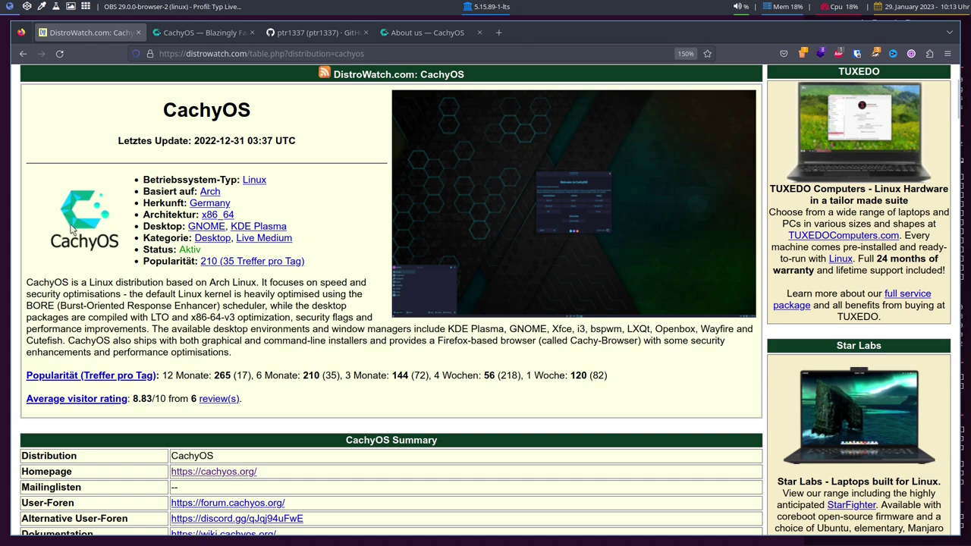
# Step: Leave the DistroWatch CachyOS entry for the CachyOS developer's GitHub profile tab
pyautogui.click(197, 205)
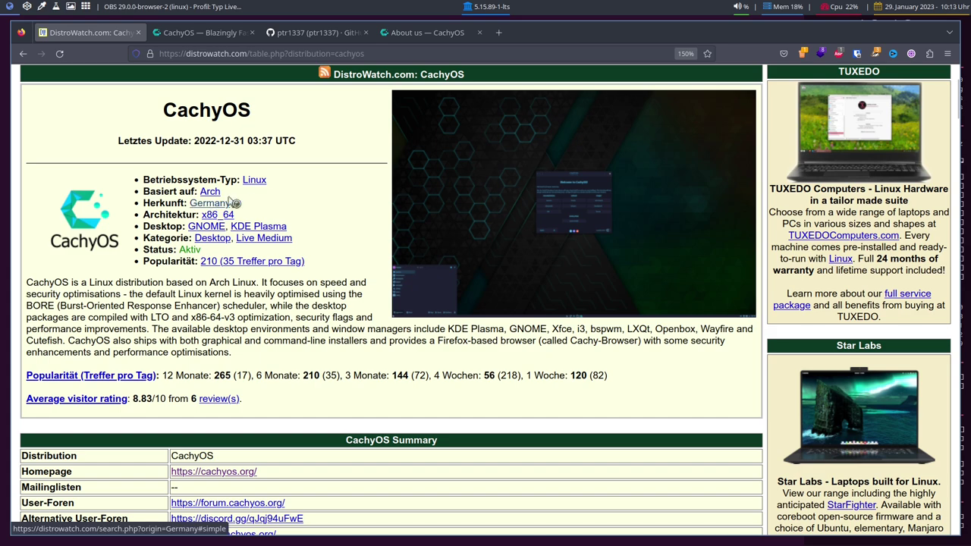
pyautogui.click(297, 32)
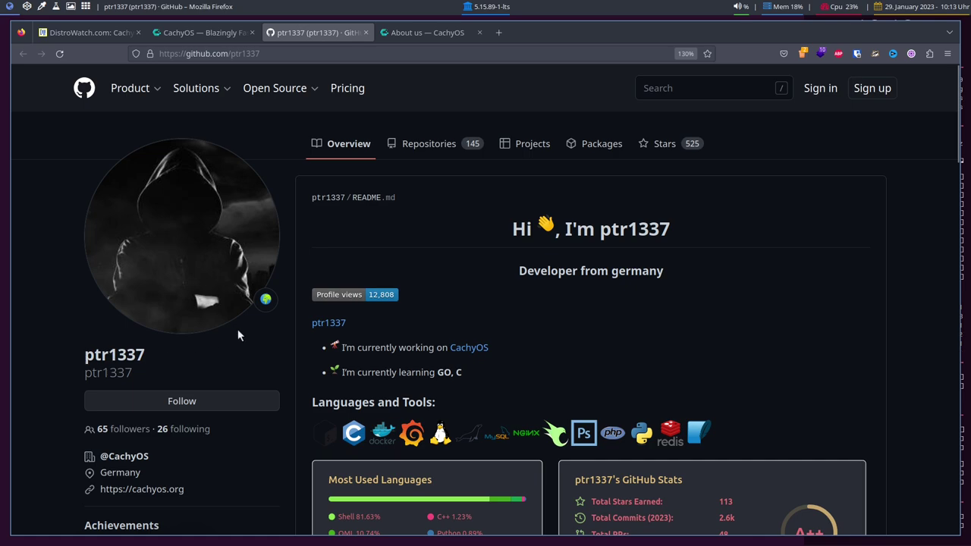
# Step: Scroll through the profile stats and pinned kernel repositories, then switch to the 'About us — CachyOS' tab
pyautogui.scroll(-3, 704, 343)
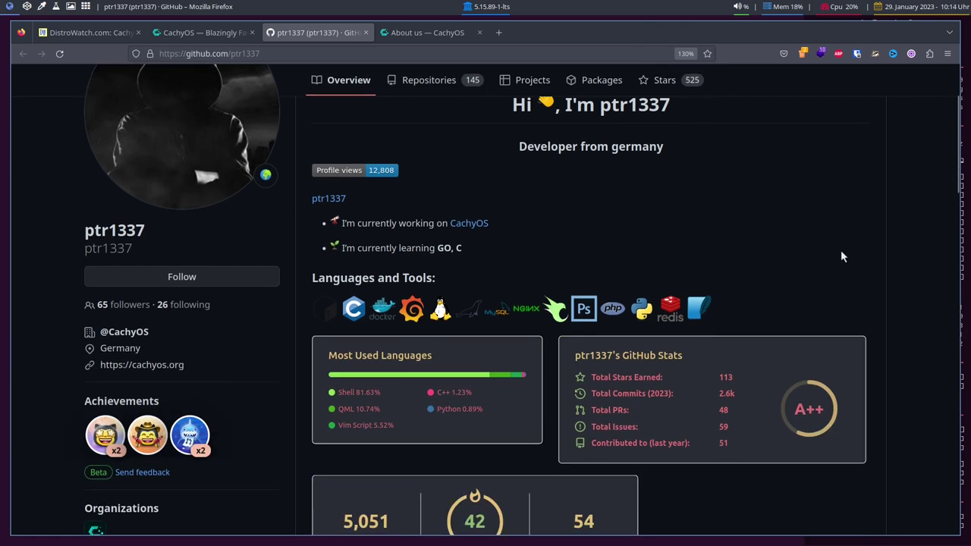
pyautogui.scroll(3, 837, 265)
pyautogui.scroll(-3, 837, 265)
pyautogui.scroll(-3, 842, 265)
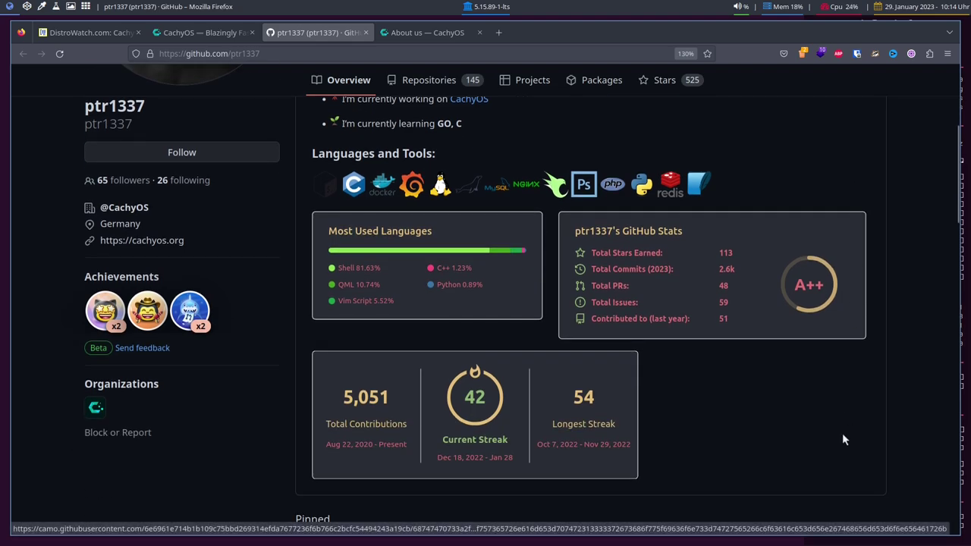
pyautogui.scroll(6, 712, 390)
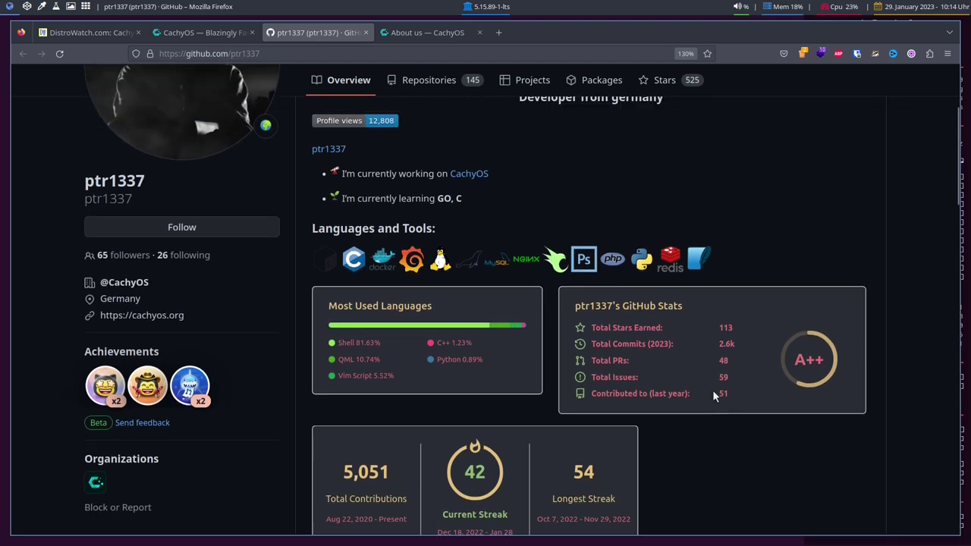
pyautogui.scroll(-9, 712, 390)
pyautogui.scroll(-6, 713, 396)
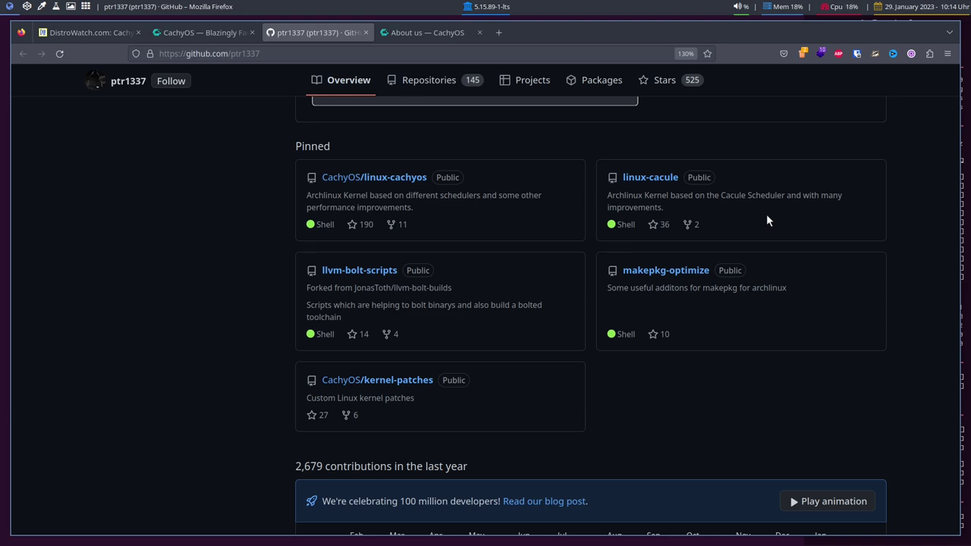
pyautogui.click(407, 32)
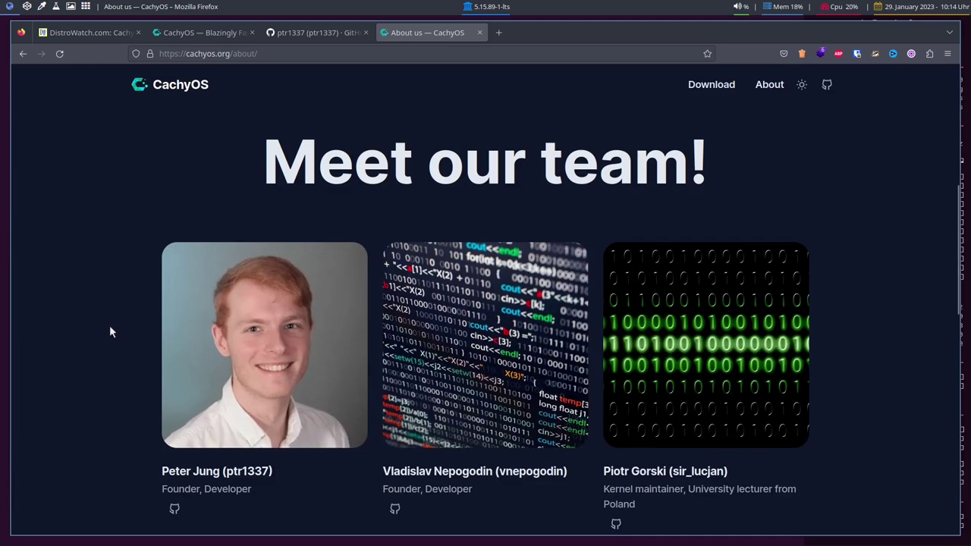
# Step: Highlight the founder's name, then on the CachyOS home page highlight linux-cachyos and BORE Scheduler
pyautogui.moveTo(162, 471); pyautogui.dragTo(220, 471)
pyautogui.click(201, 32)
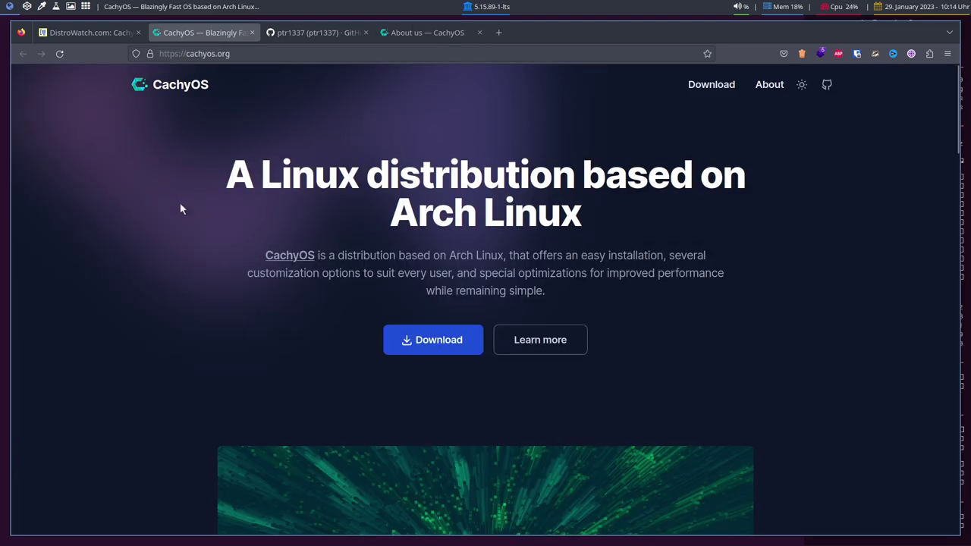
pyautogui.scroll(-10, 211, 265)
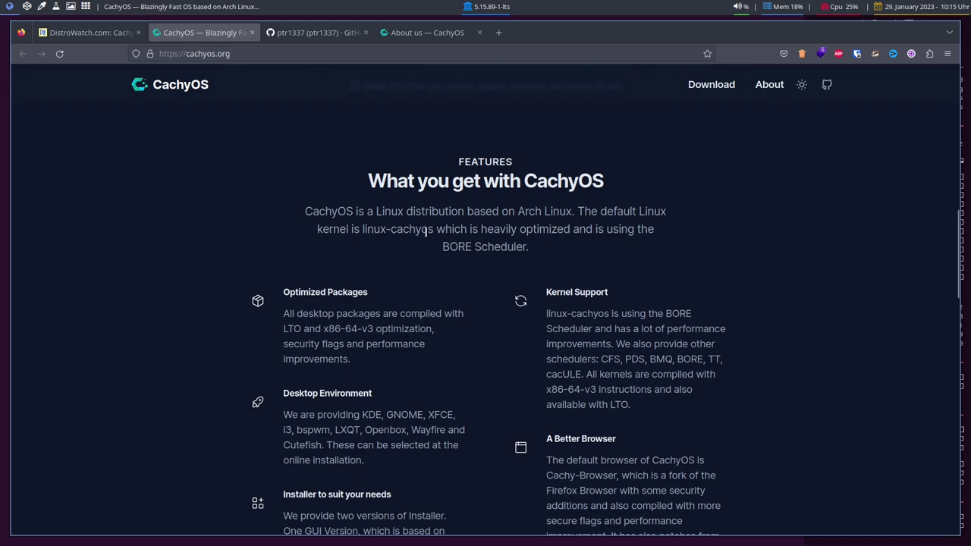
pyautogui.moveTo(362, 230); pyautogui.dragTo(431, 228)
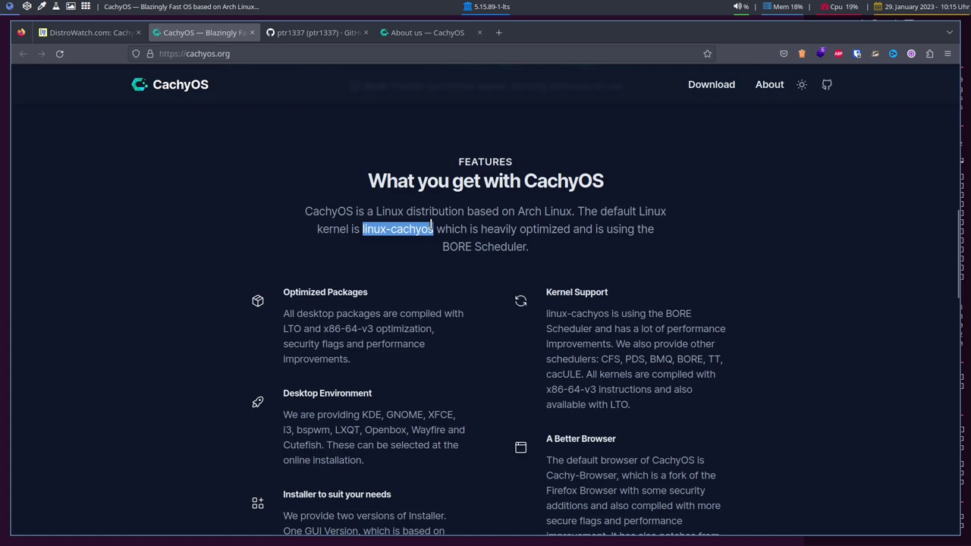
pyautogui.click(429, 238)
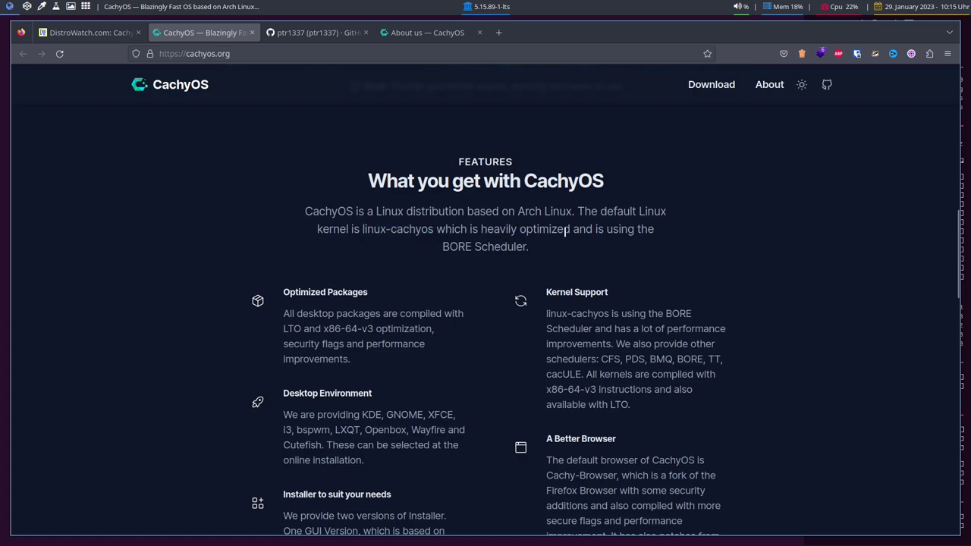
pyautogui.moveTo(444, 248); pyautogui.dragTo(508, 246)
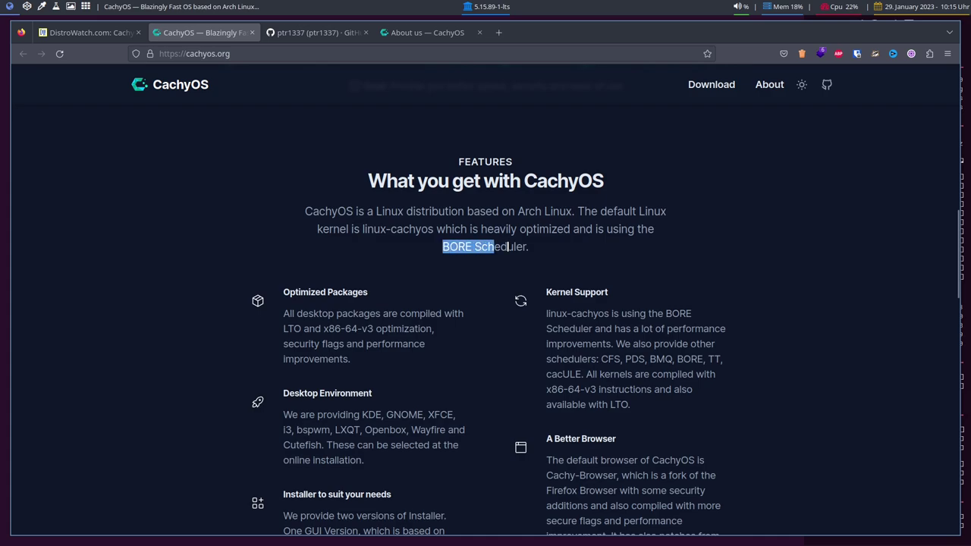
pyautogui.click(507, 277)
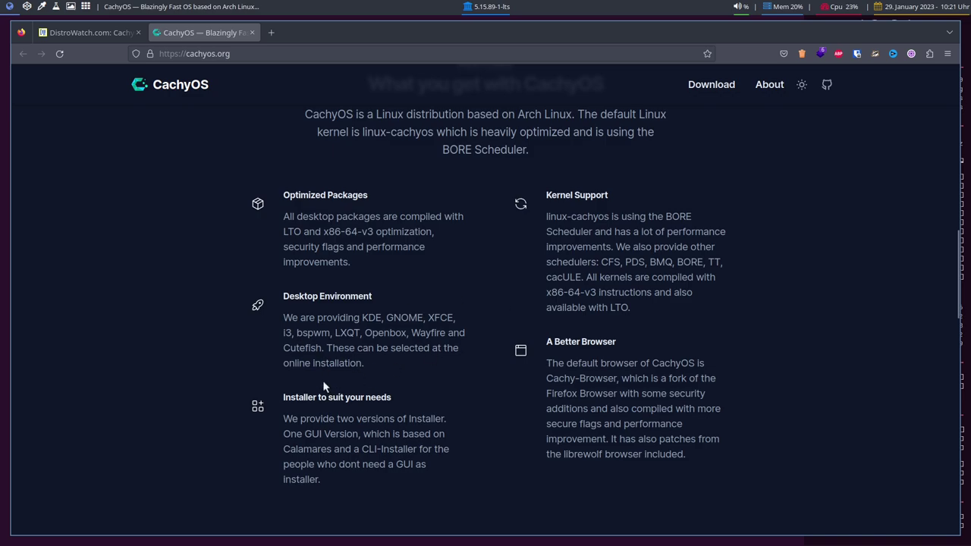
# Step: Highlight the Calamares and CLI-Installer mentions, then go to the Download page
pyautogui.doubleClick(298, 449)
pyautogui.click(274, 451)
pyautogui.moveTo(365, 450); pyautogui.dragTo(406, 450)
pyautogui.click(405, 450)
pyautogui.scroll(5, 616, 415)
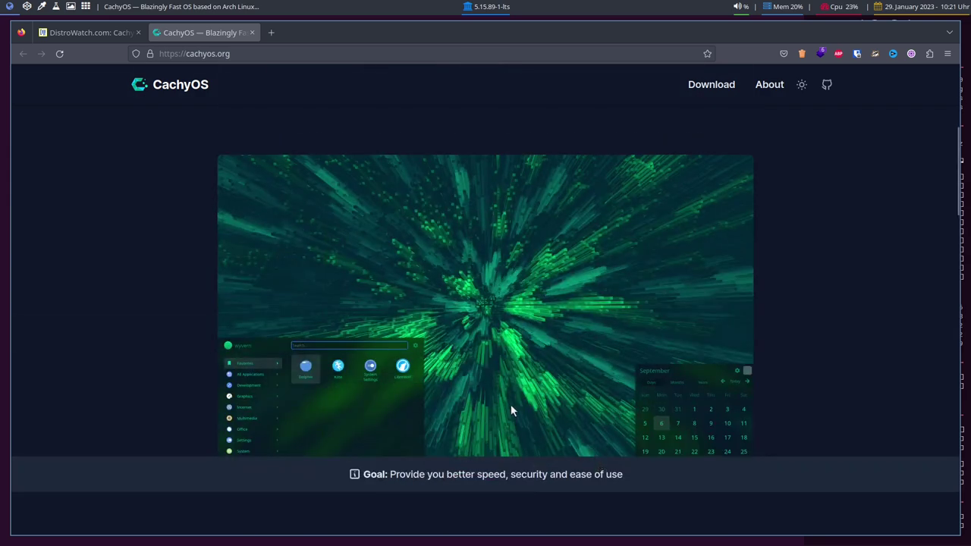
pyautogui.click(709, 88)
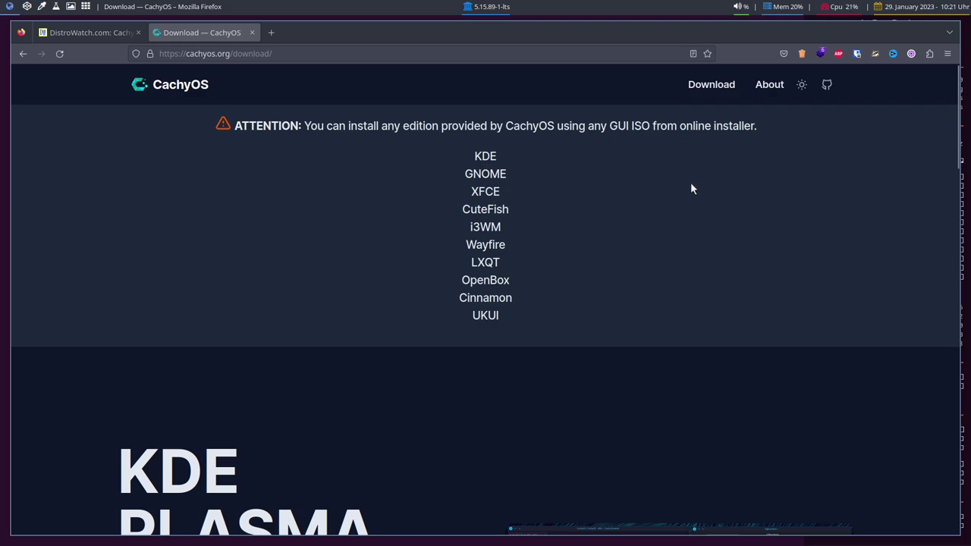
# Step: Scroll through the KDE Plasma, GNOME and XFCE editions, briefly zooming the page in and out
pyautogui.scroll(-4, 560, 268)
pyautogui.scroll(4, 559, 267)
pyautogui.scroll(-3, 641, 309)
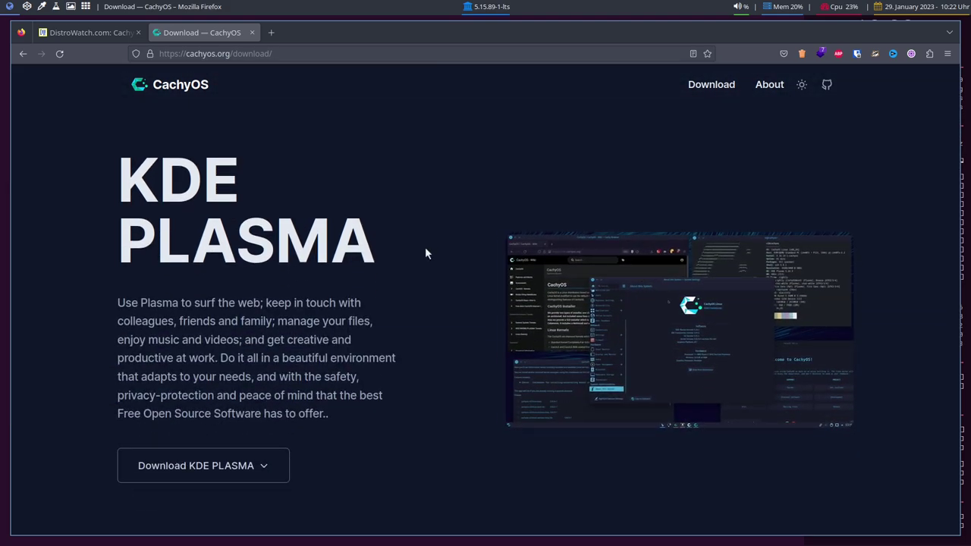
pyautogui.scroll(-3, 425, 253)
pyautogui.scroll(-2, 425, 253)
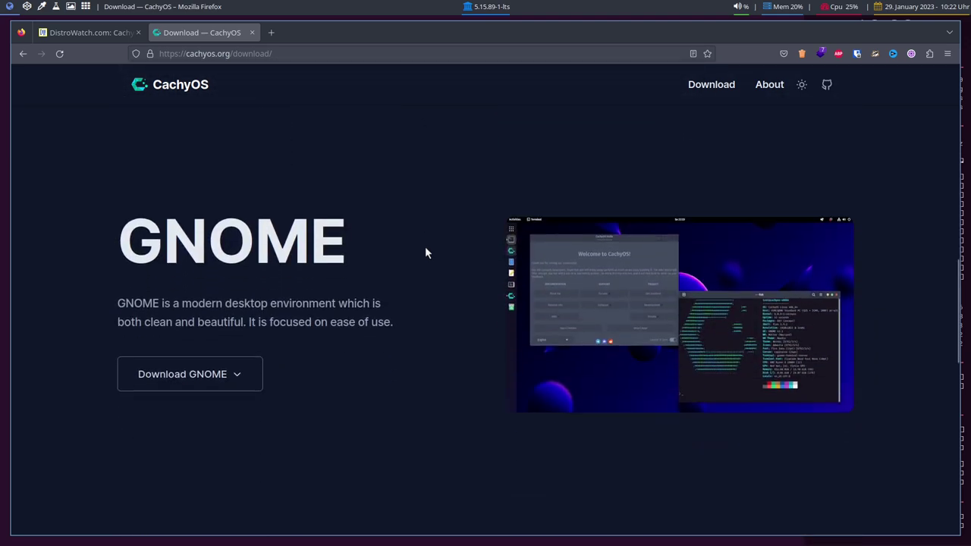
pyautogui.scroll(5, 425, 251)
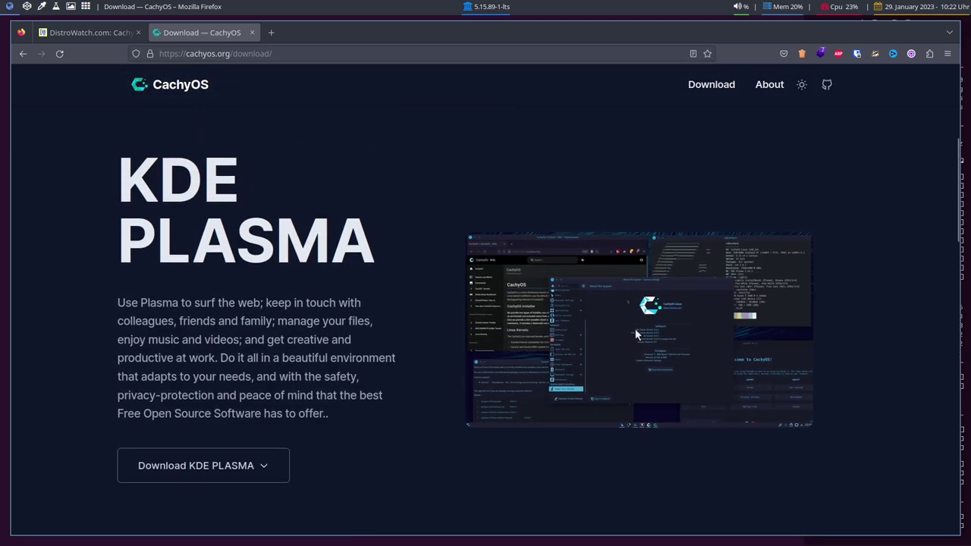
pyautogui.hotkey('ctrl', '+')
pyautogui.hotkey('ctrl', '+')
pyautogui.scroll(-5, 623, 312)
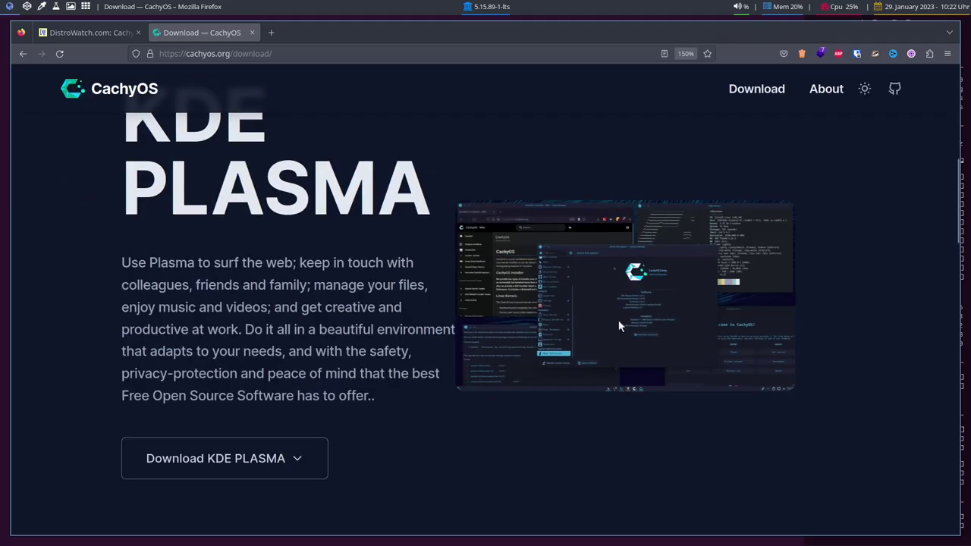
pyautogui.hotkey('ctrl', '-')
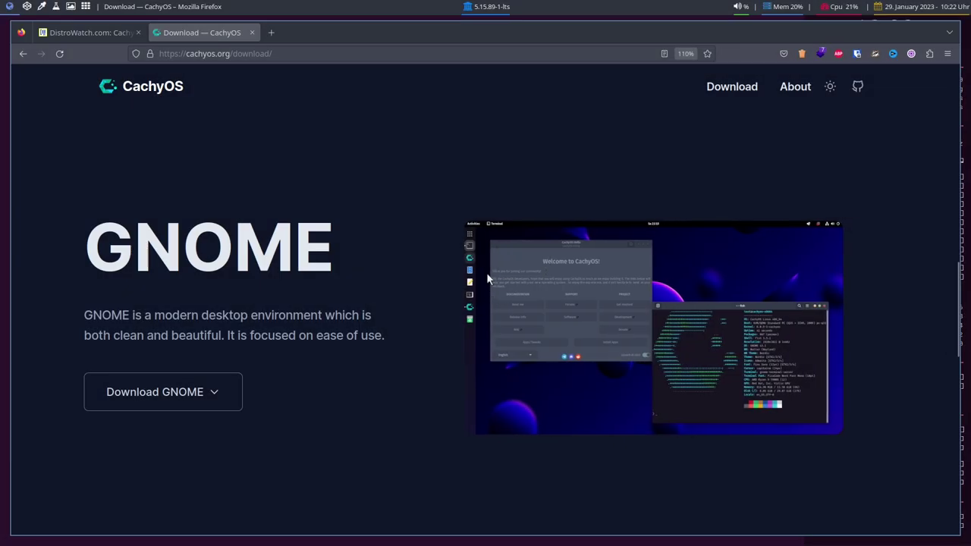
# Step: Show the KDE Plasma download choices: Direct, Sourceforge and Checksum
pyautogui.scroll(-3, 412, 325)
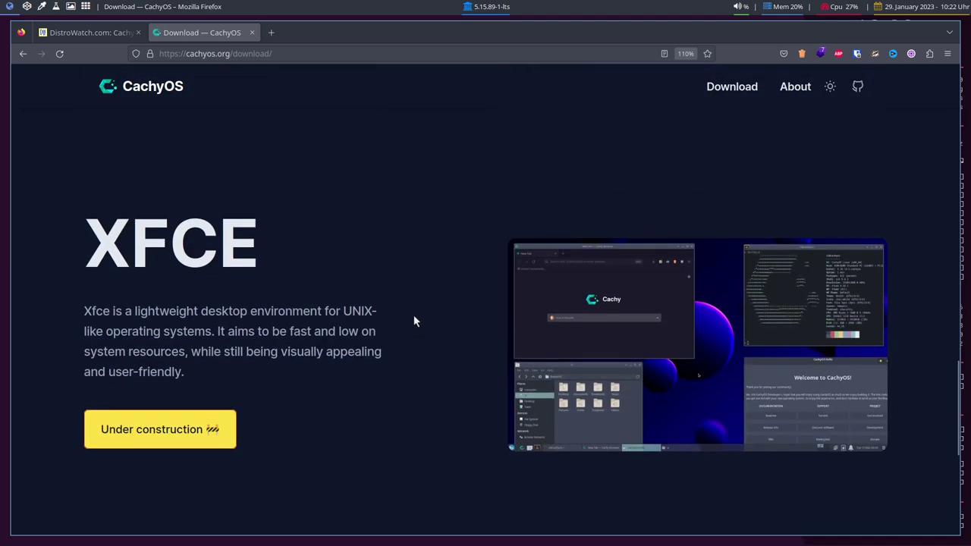
pyautogui.scroll(-2, 413, 321)
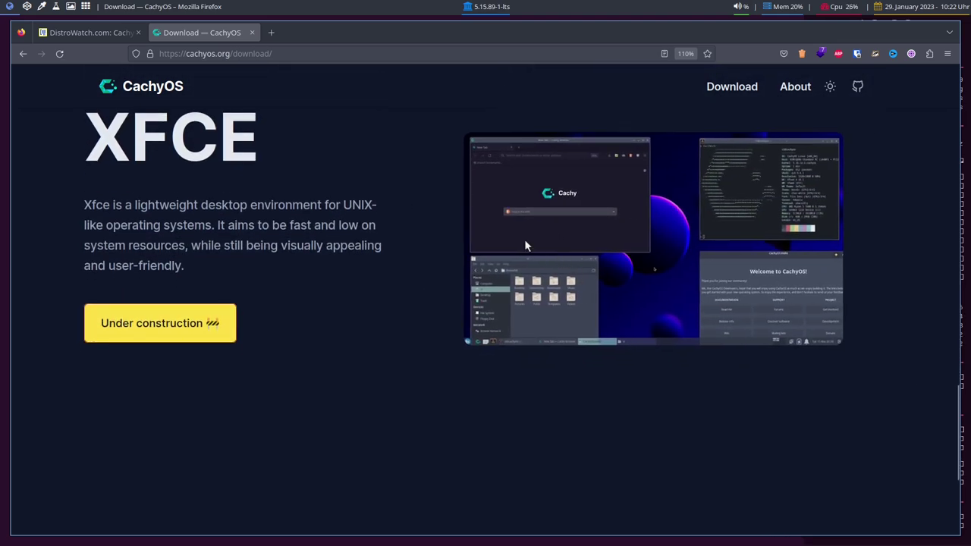
pyautogui.scroll(-3, 379, 210)
pyautogui.scroll(7, 379, 215)
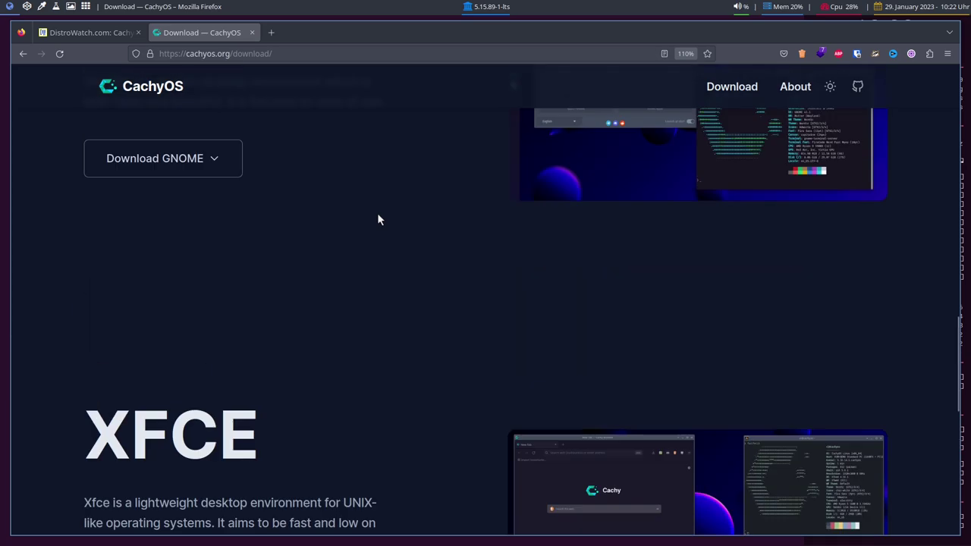
pyautogui.scroll(10, 379, 219)
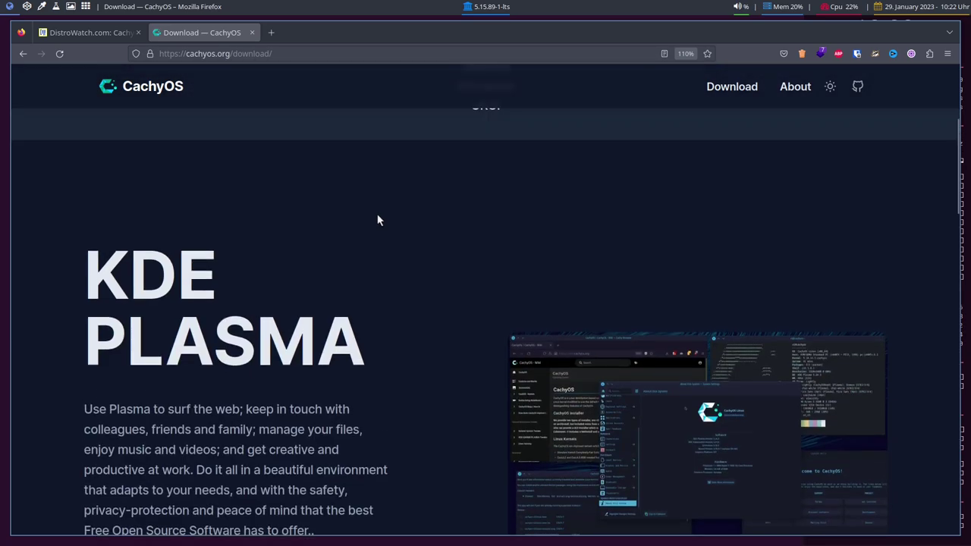
pyautogui.scroll(-3, 379, 218)
pyautogui.scroll(2, 379, 217)
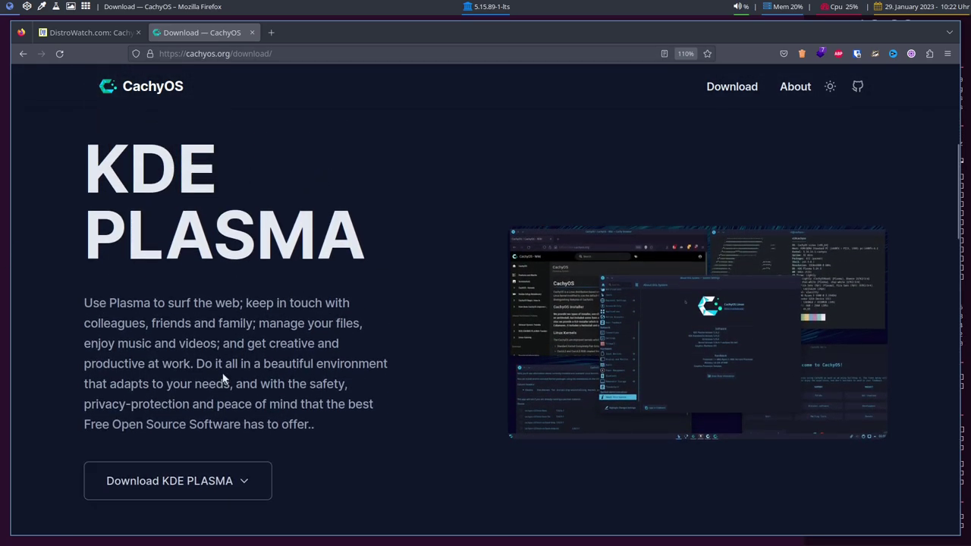
pyautogui.click(256, 480)
pyautogui.scroll(-3, 253, 455)
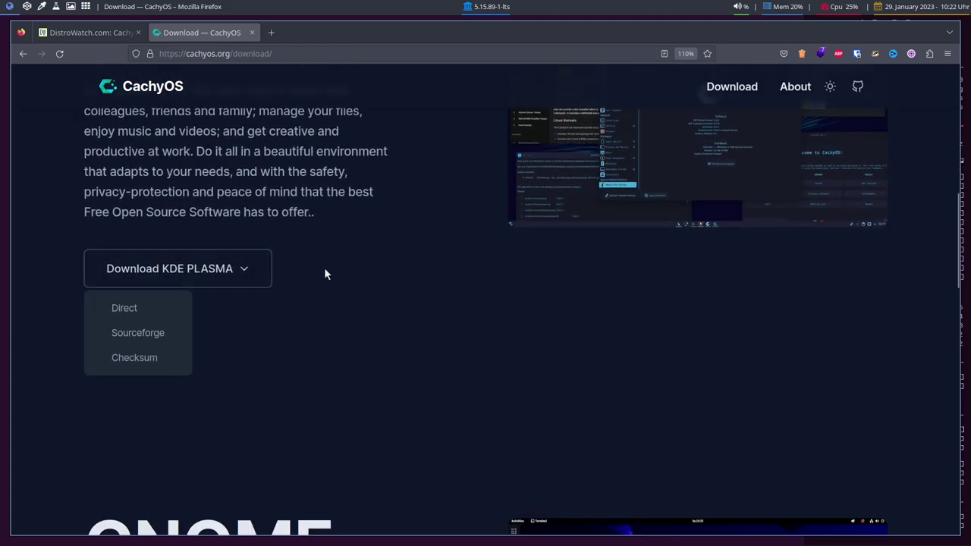
# Step: Start the cachyos-kde-linux-230121.iso download from SourceForge's NetCologne mirror, then hide the browser
pyautogui.click(142, 335)
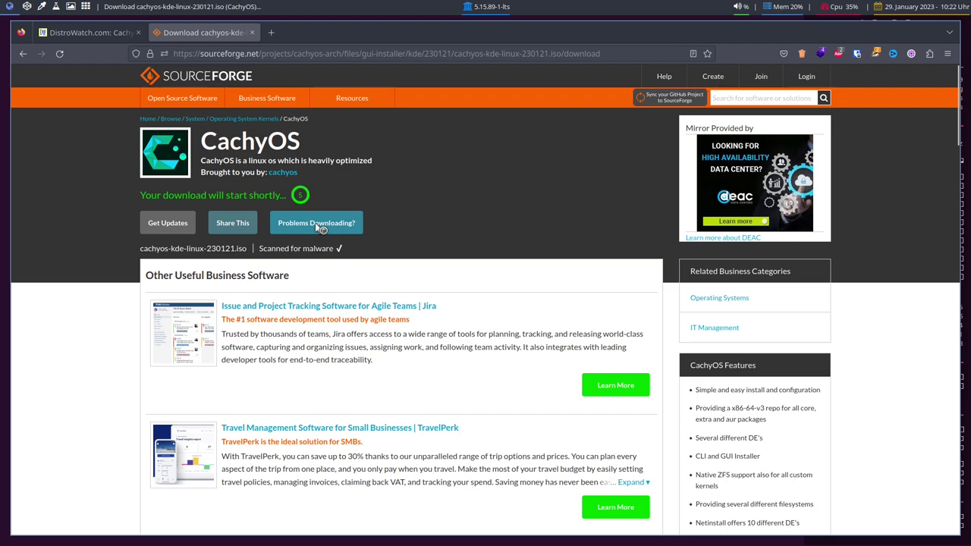
pyautogui.click(315, 222)
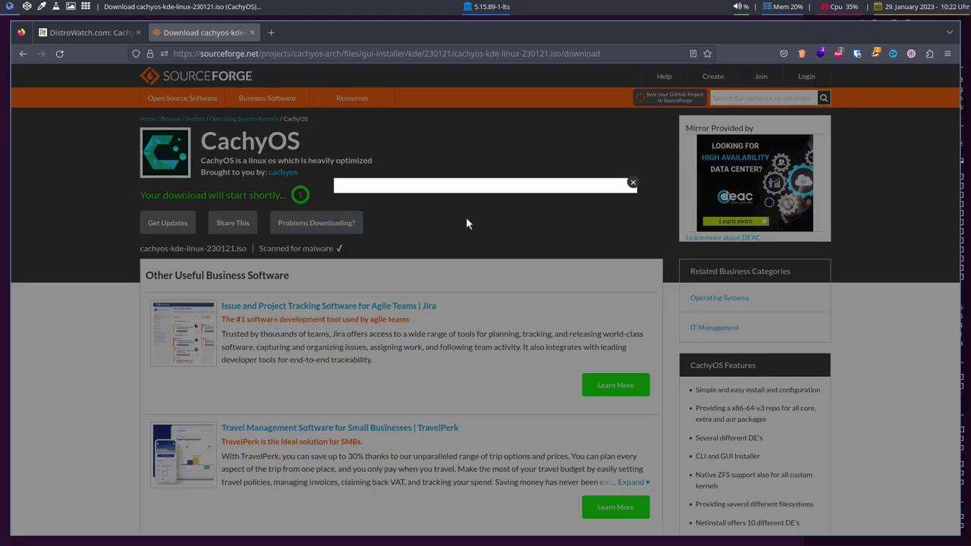
pyautogui.click(373, 356)
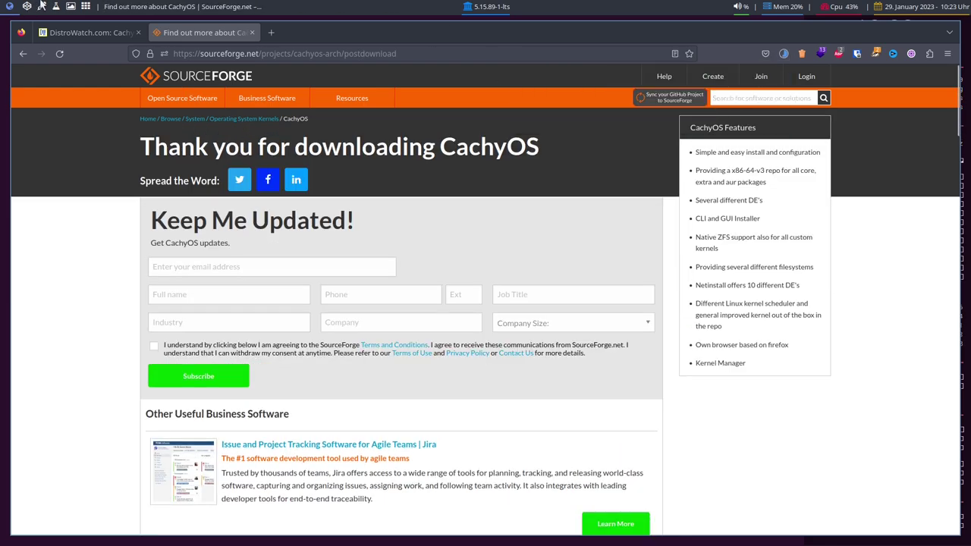
pyautogui.click(27, 6)
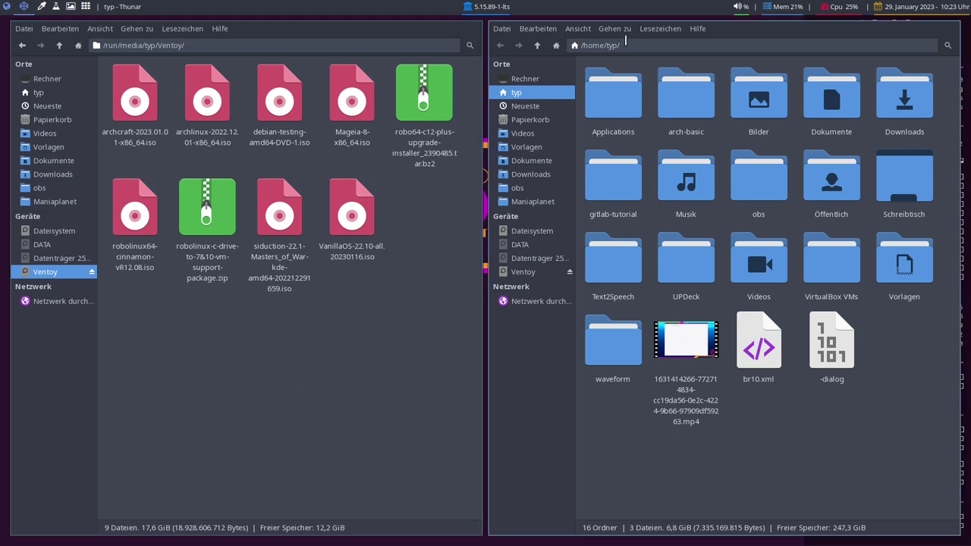
# Step: Drag cachyos-kde-linux-230121.iso from Downloads onto the Ventoy stick pane in Thunar
pyautogui.click(526, 161)
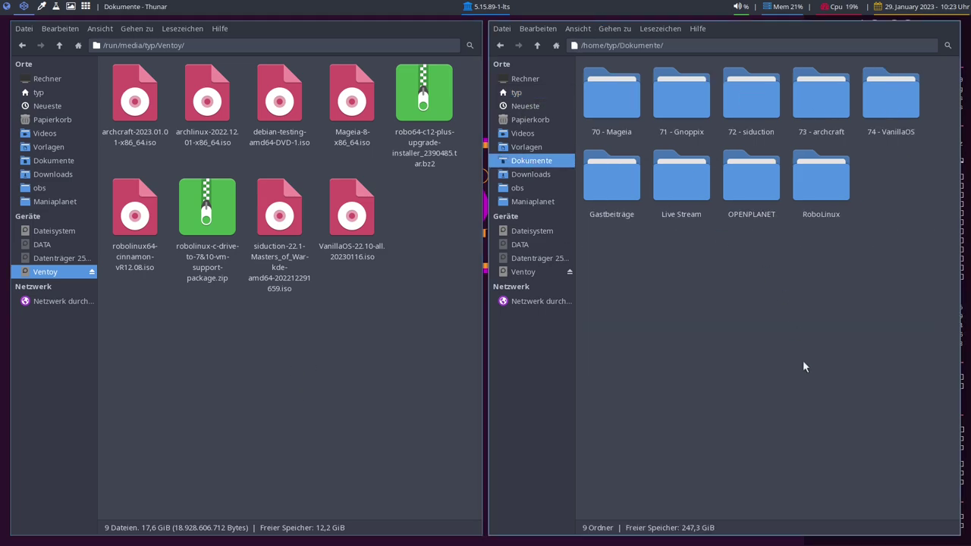
pyautogui.click(556, 176)
pyautogui.moveTo(730, 170); pyautogui.dragTo(363, 314)
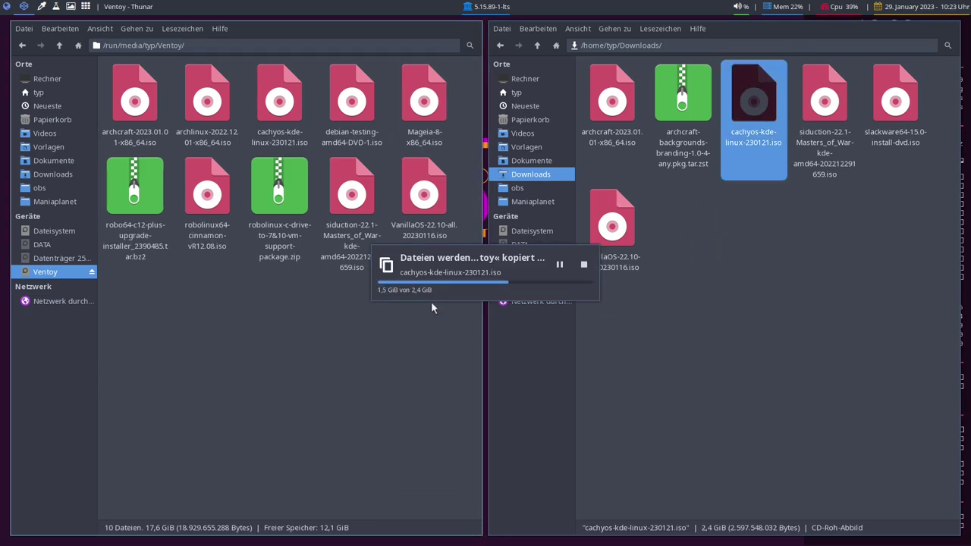
pyautogui.click(431, 302)
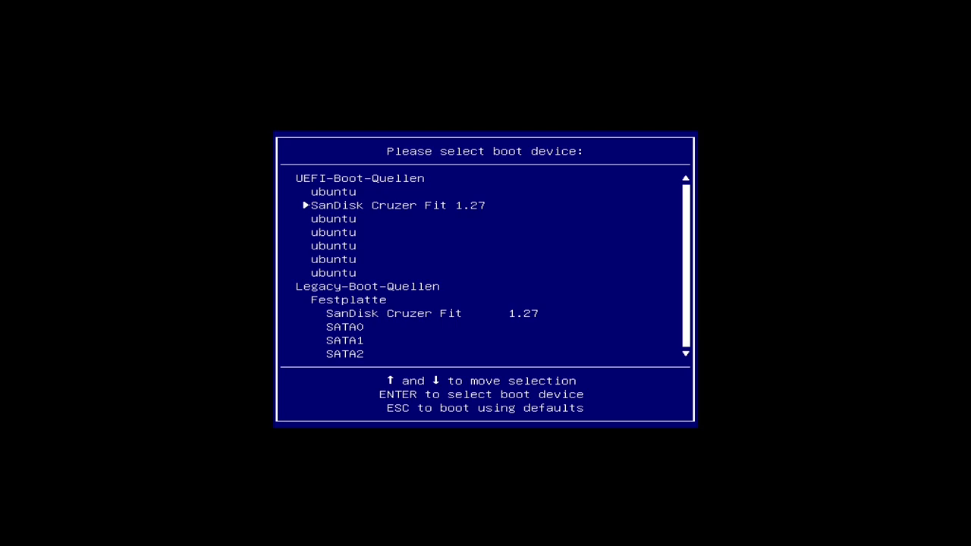
# Step: Boot from the SanDisk Cruzer Fit stick and choose cachyos-kde-linux-230121.iso in Ventoy
pyautogui.press('Up')
pyautogui.press('Down')
pyautogui.press('Return')
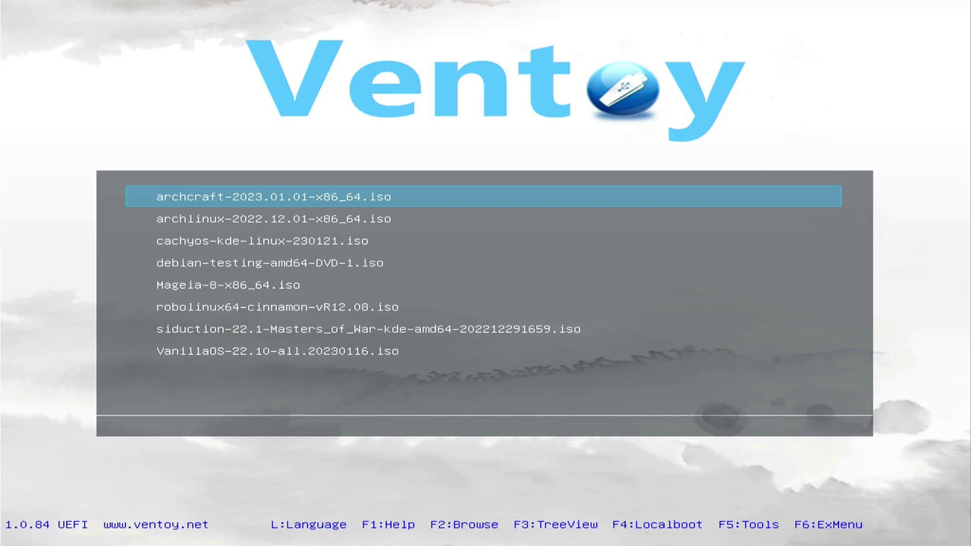
pyautogui.press('Down')
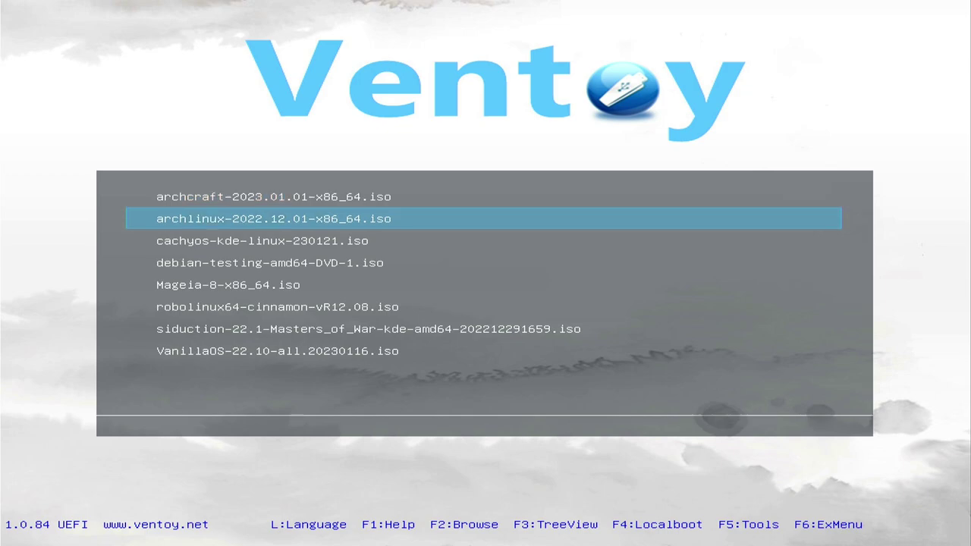
pyautogui.press('Down')
pyautogui.press('Down')
pyautogui.press('Up')
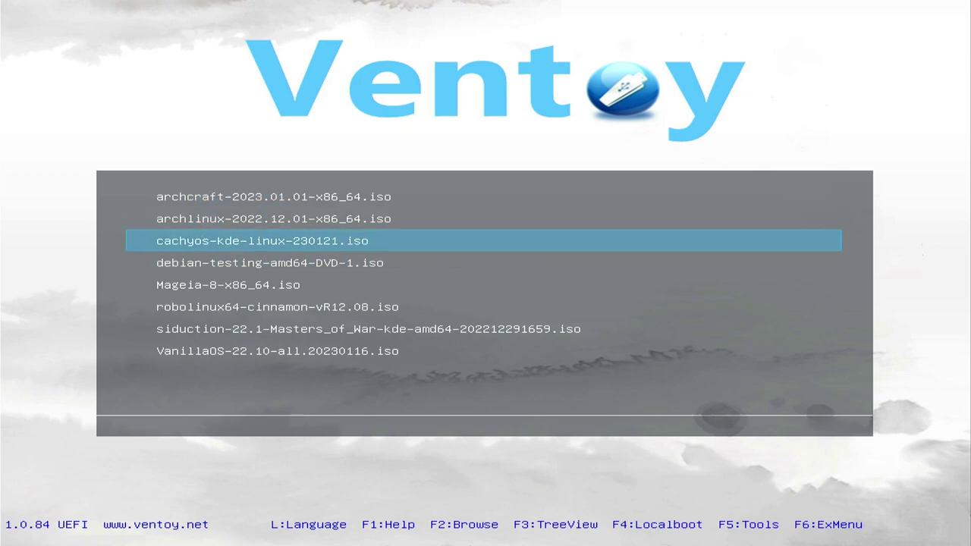
pyautogui.press('Return')
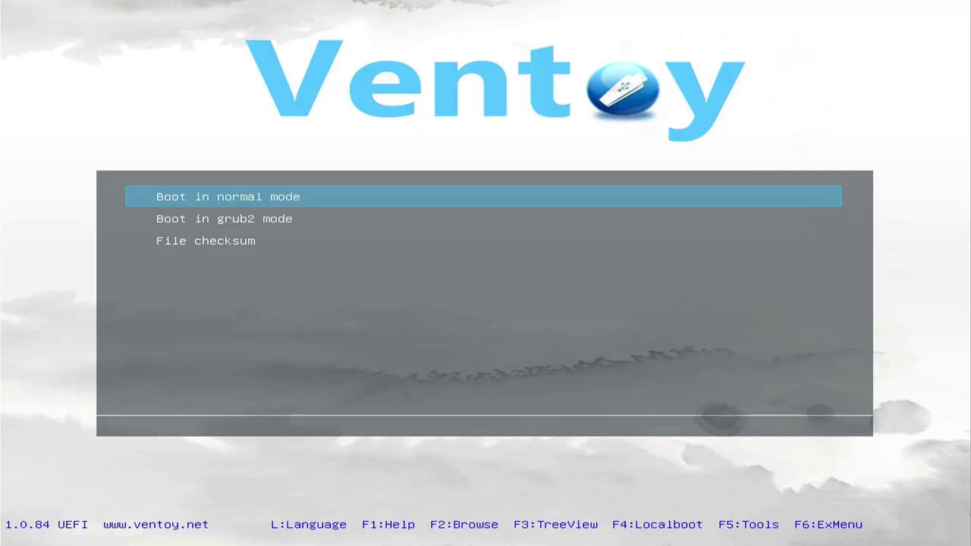
# Step: Boot in normal mode, halt the GRUB countdown, and start the default CachyOS entry
pyautogui.press('Return')
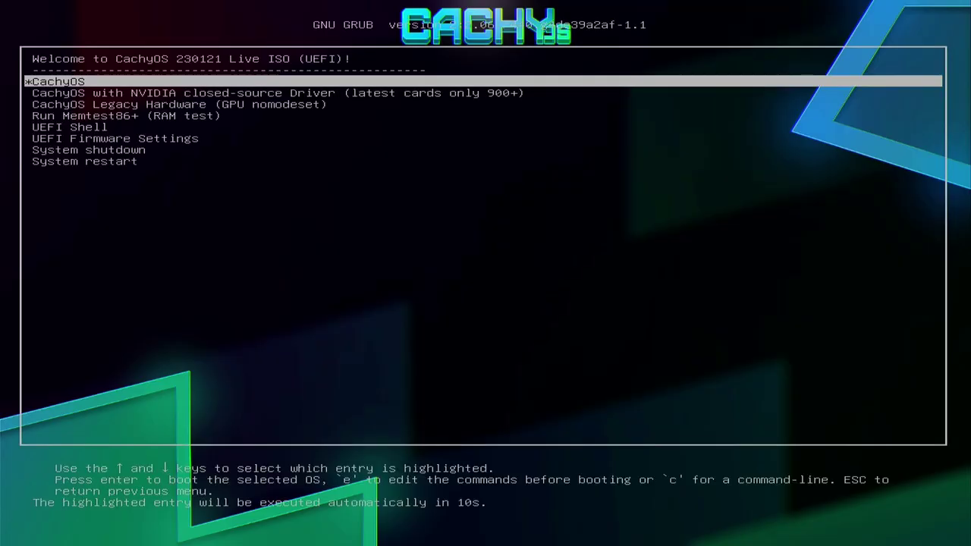
pyautogui.press('Up')
pyautogui.press('Down')
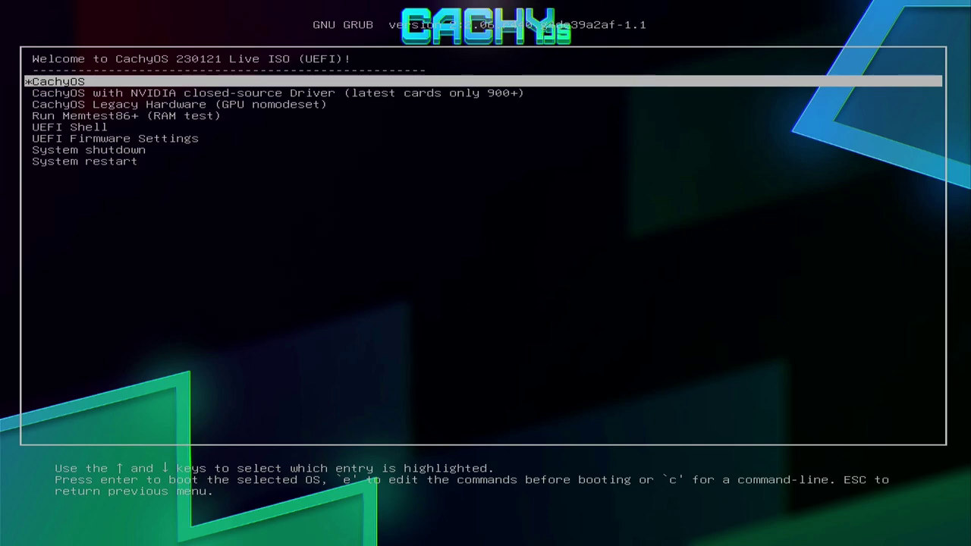
pyautogui.press('Down')
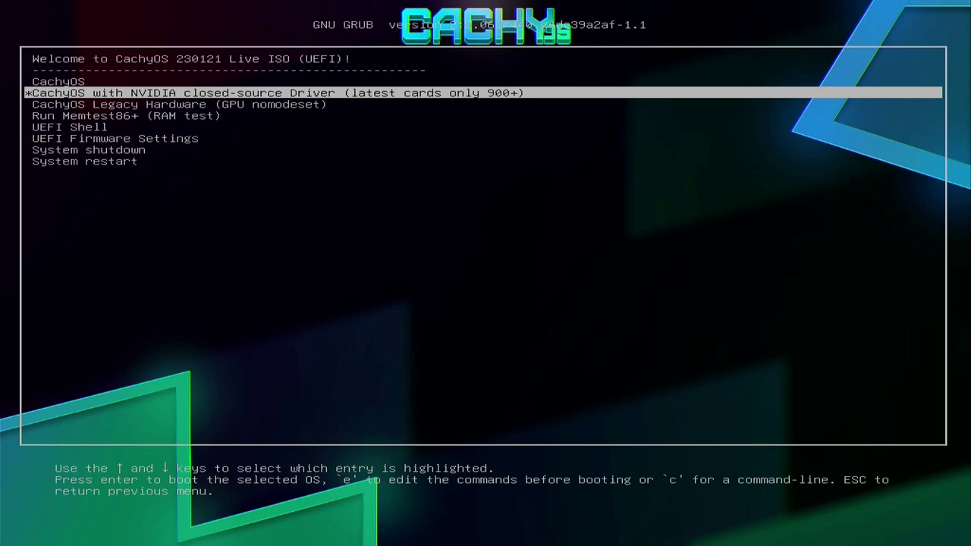
pyautogui.press('Up')
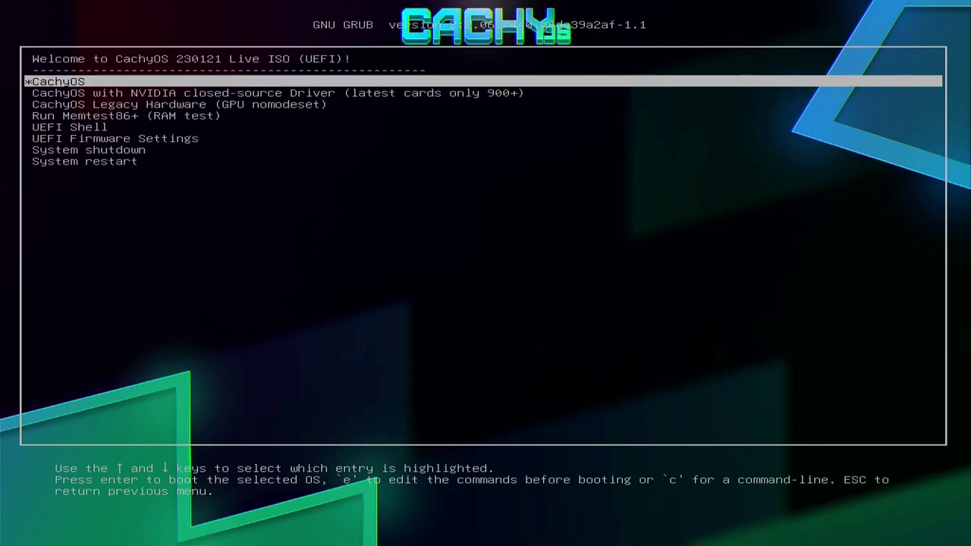
pyautogui.press('Down')
pyautogui.press('Down')
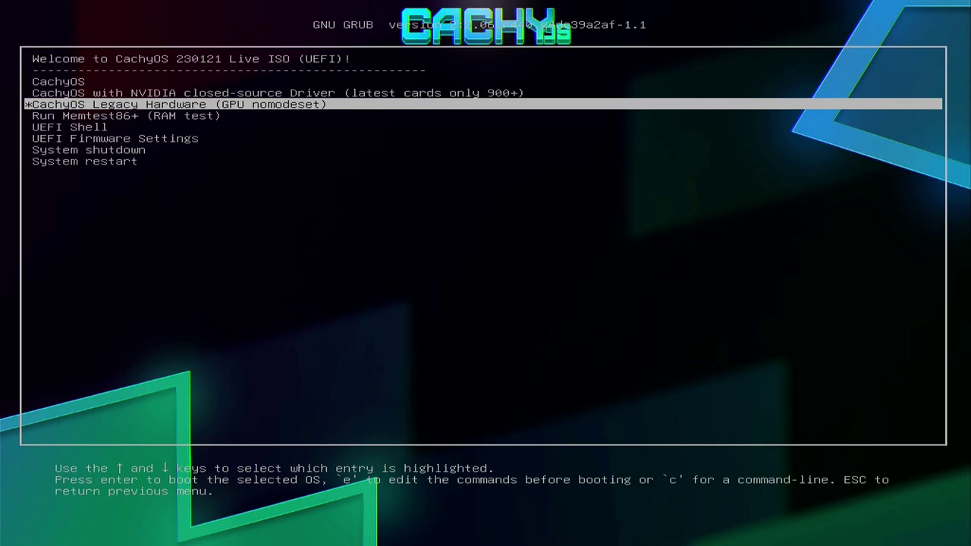
pyautogui.press('Up')
pyautogui.press('Up')
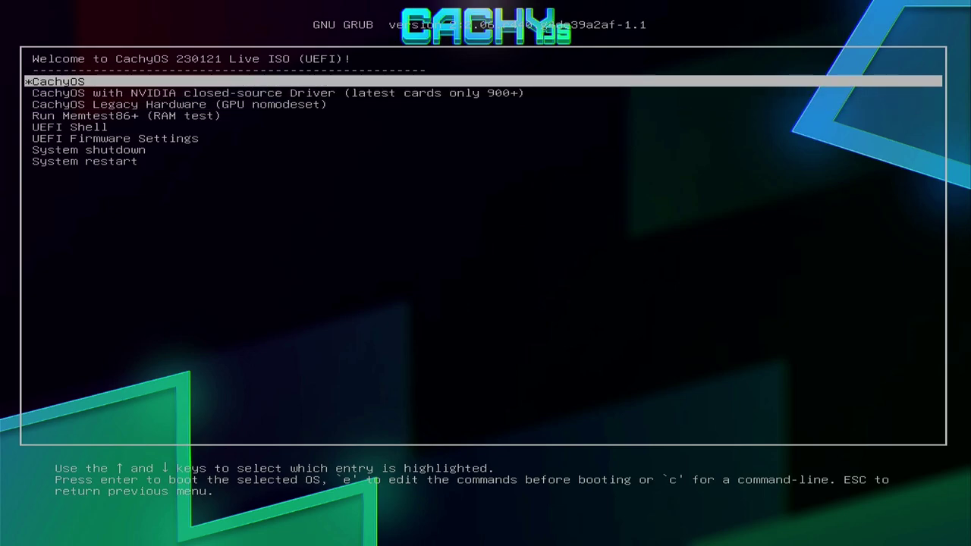
pyautogui.press('Return')
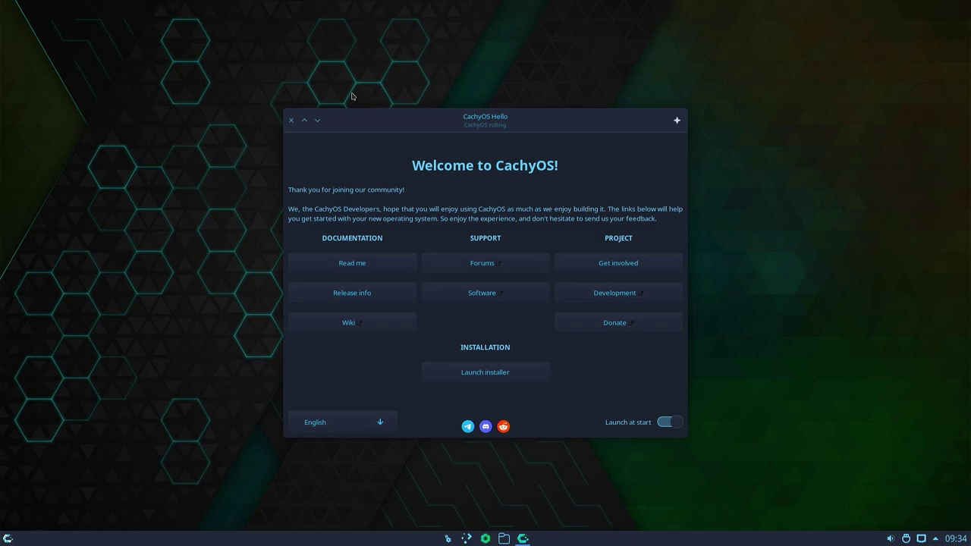
# Step: Switch CachyOS Hello's language to German and launch the installer
pyautogui.moveTo(396, 116); pyautogui.dragTo(431, 110)
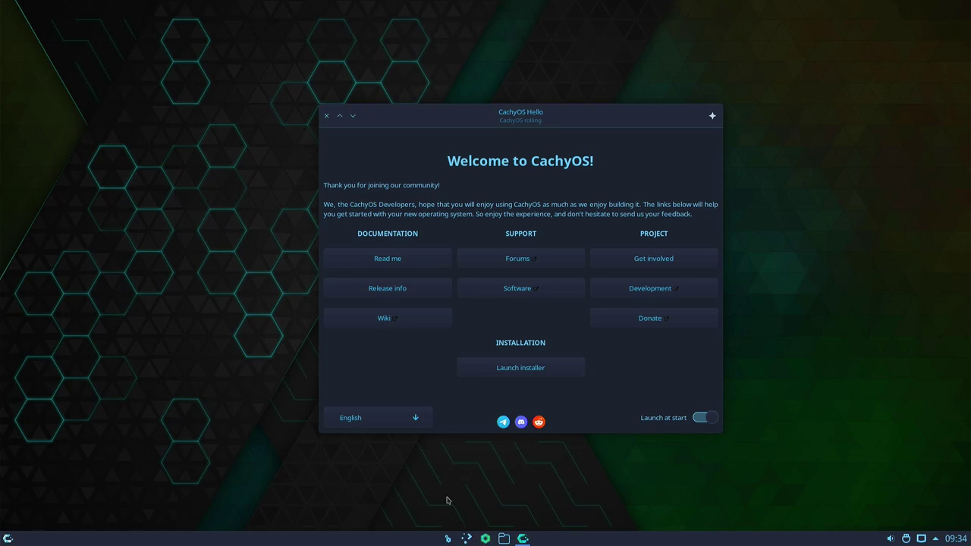
pyautogui.click(413, 421)
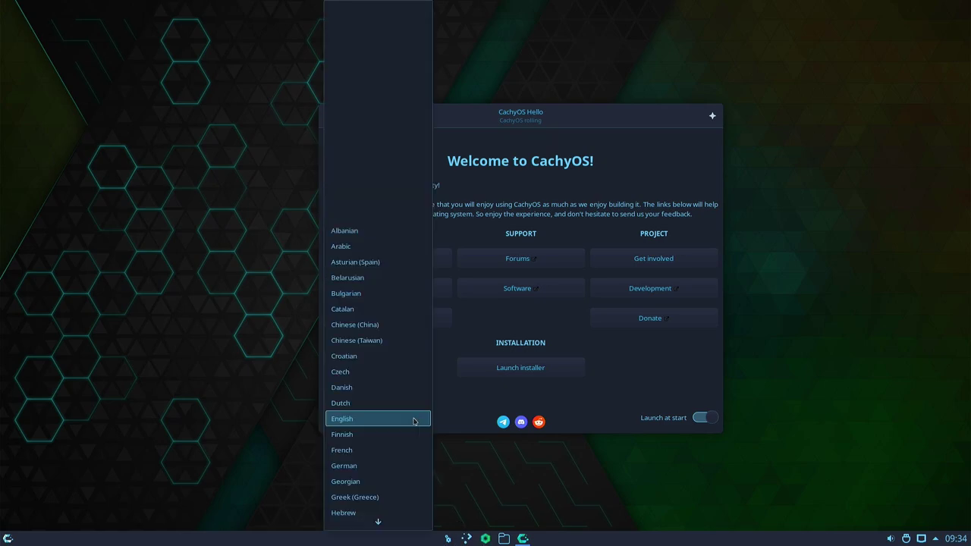
pyautogui.click(379, 466)
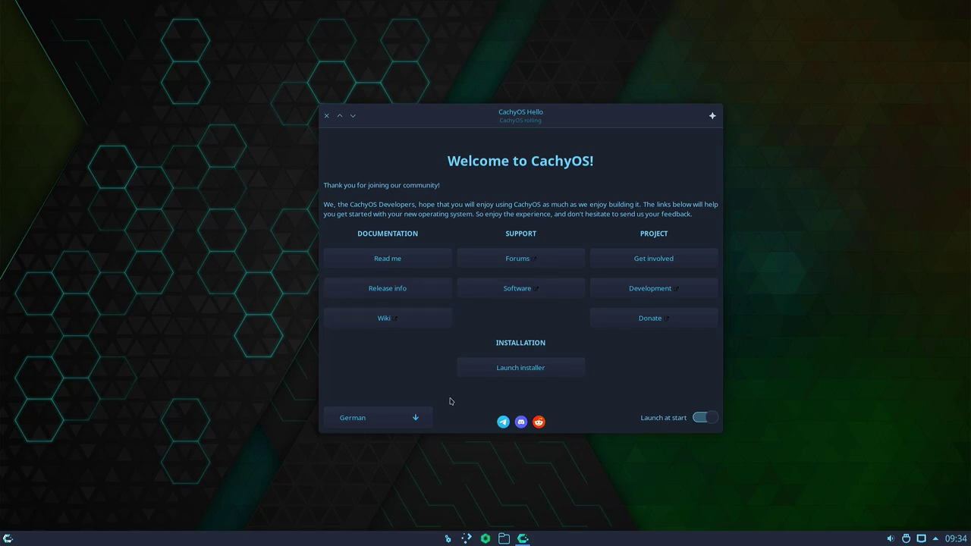
pyautogui.click(380, 416)
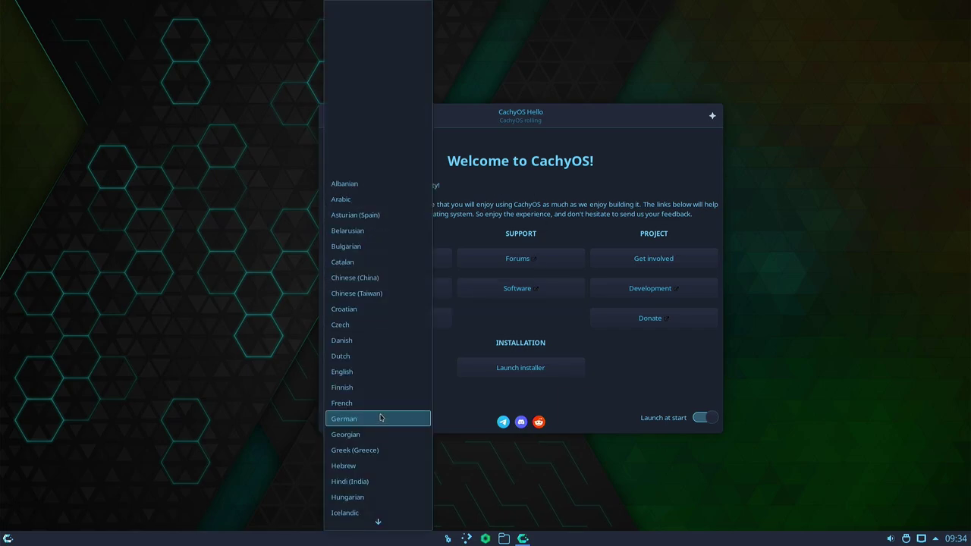
pyautogui.click(446, 414)
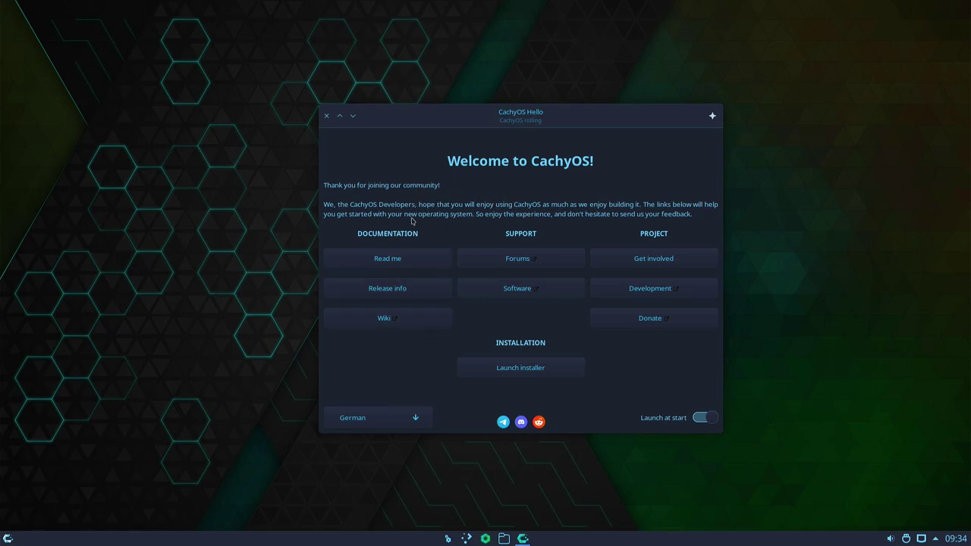
pyautogui.click(520, 371)
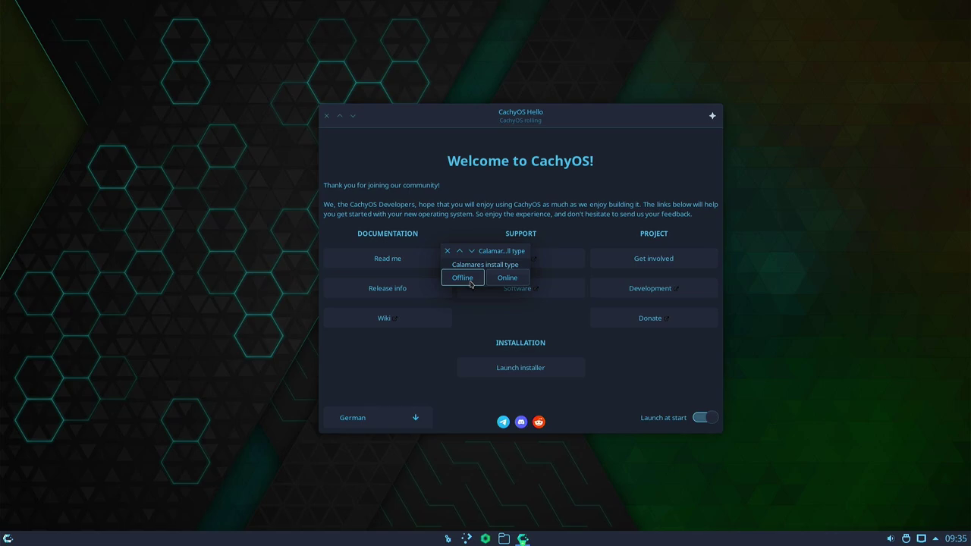
# Step: Choose an online installation with the Grub bootloader
pyautogui.click(508, 279)
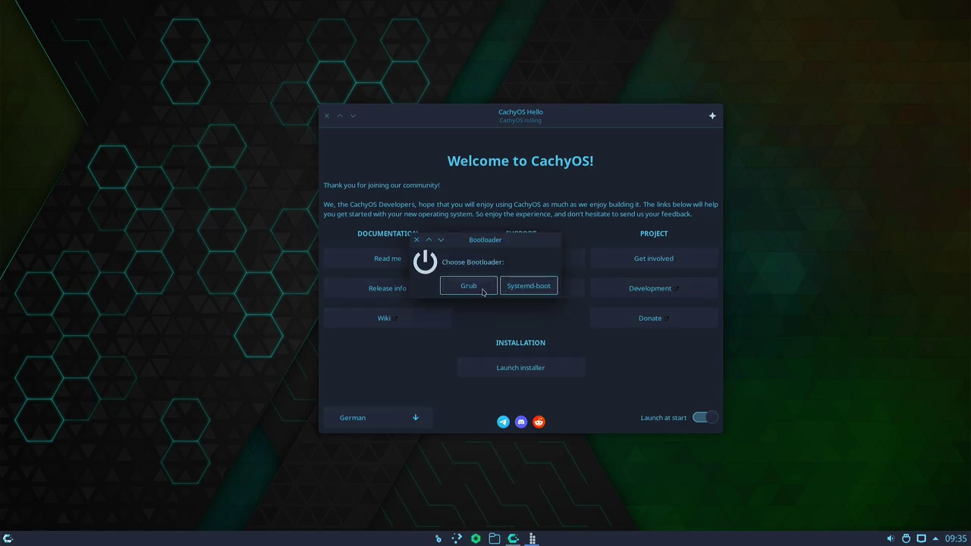
pyautogui.click(468, 286)
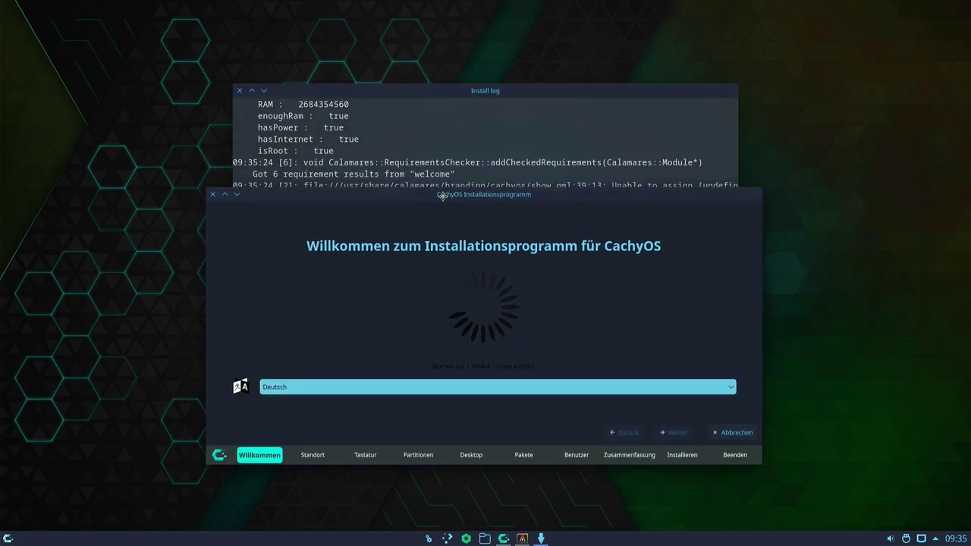
pyautogui.moveTo(453, 299); pyautogui.dragTo(428, 108)
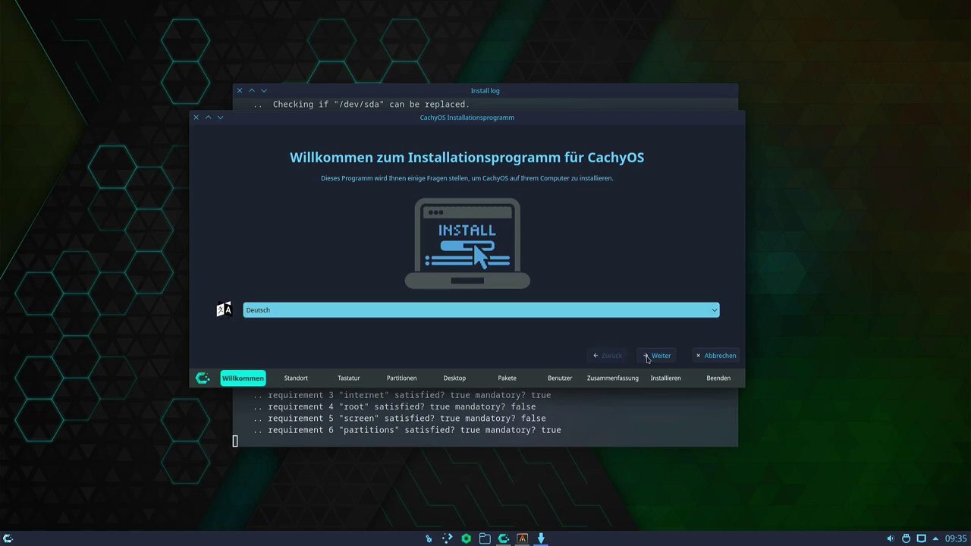
# Step: Accept the welcome page, Europe/Berlin location and German keyboard to reach Partitionen
pyautogui.click(647, 356)
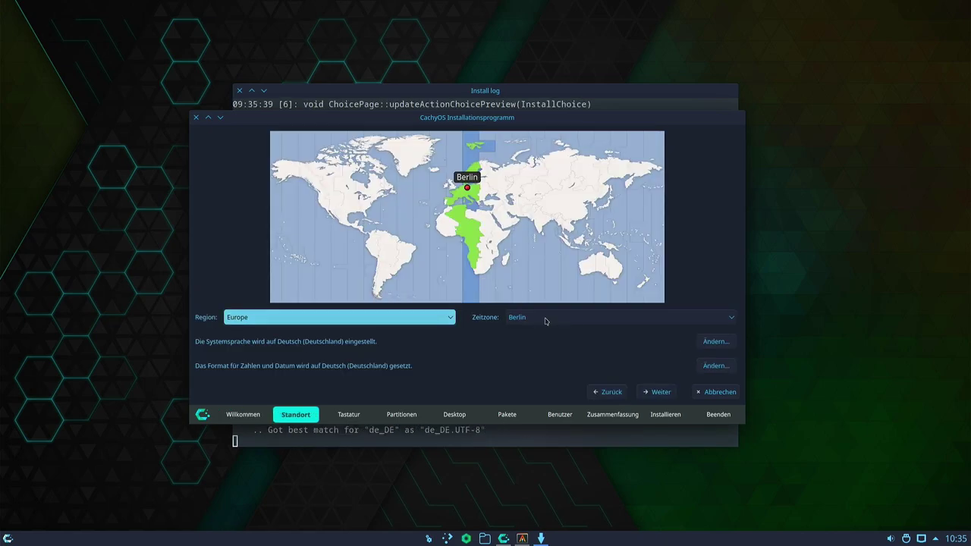
pyautogui.click(668, 393)
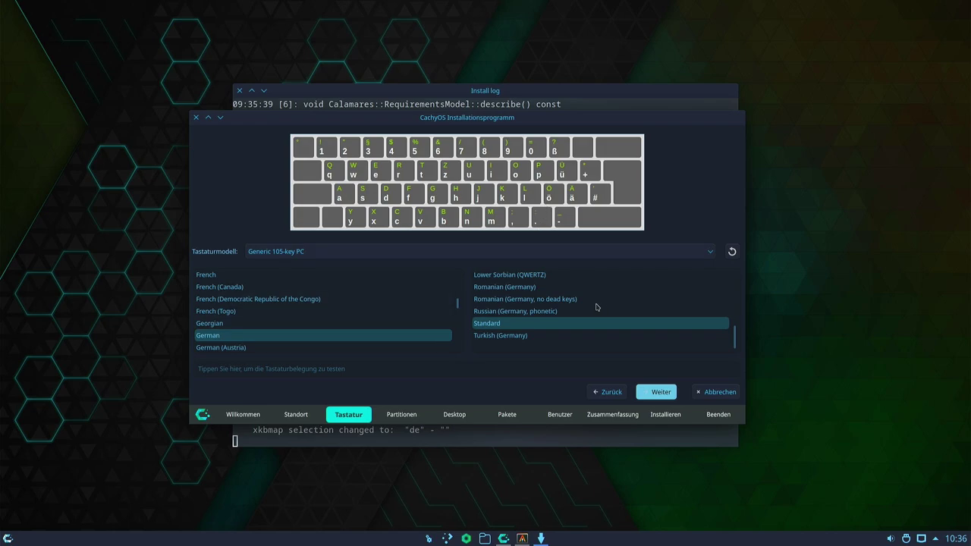
pyautogui.click(657, 393)
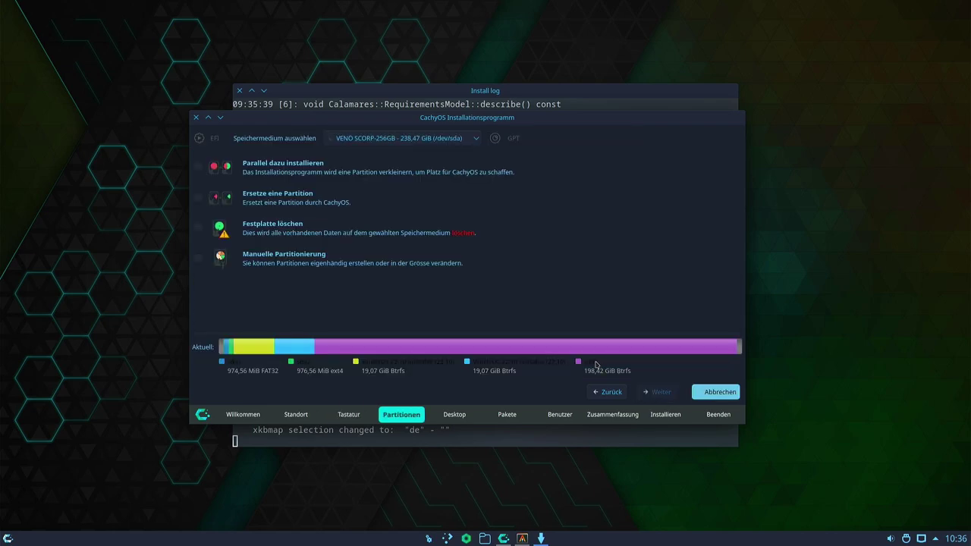
# Step: Keep /dev/sda (the VENO SCORP disk) as the installation target
pyautogui.click(402, 141)
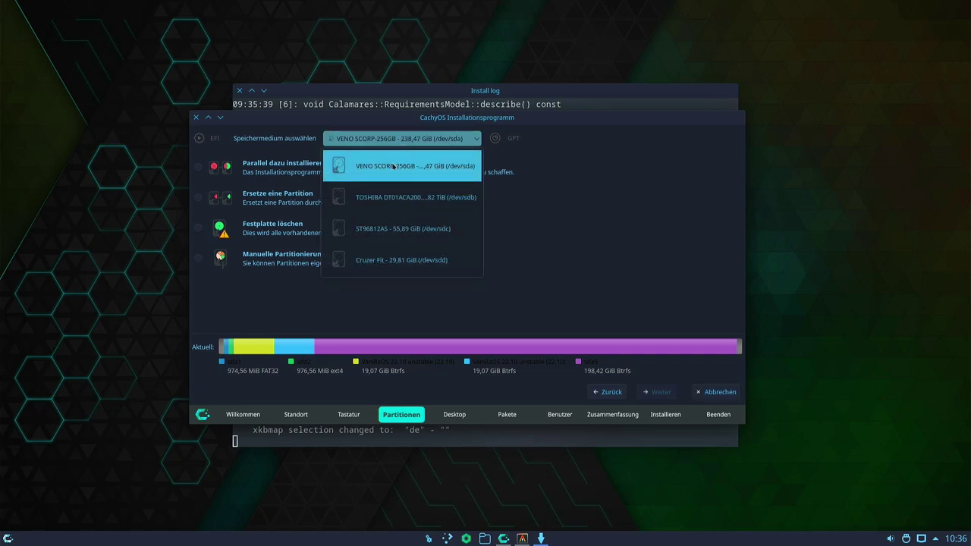
pyautogui.click(390, 166)
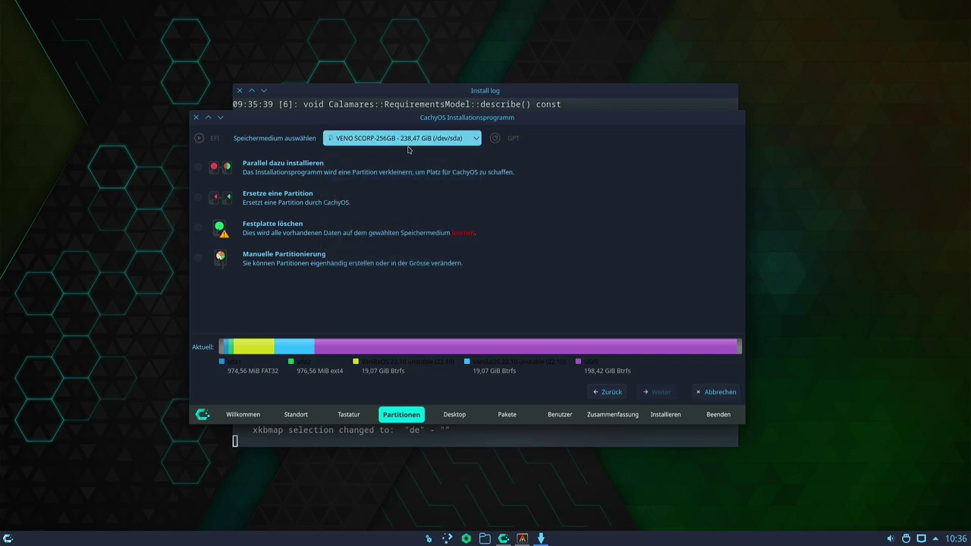
pyautogui.click(399, 141)
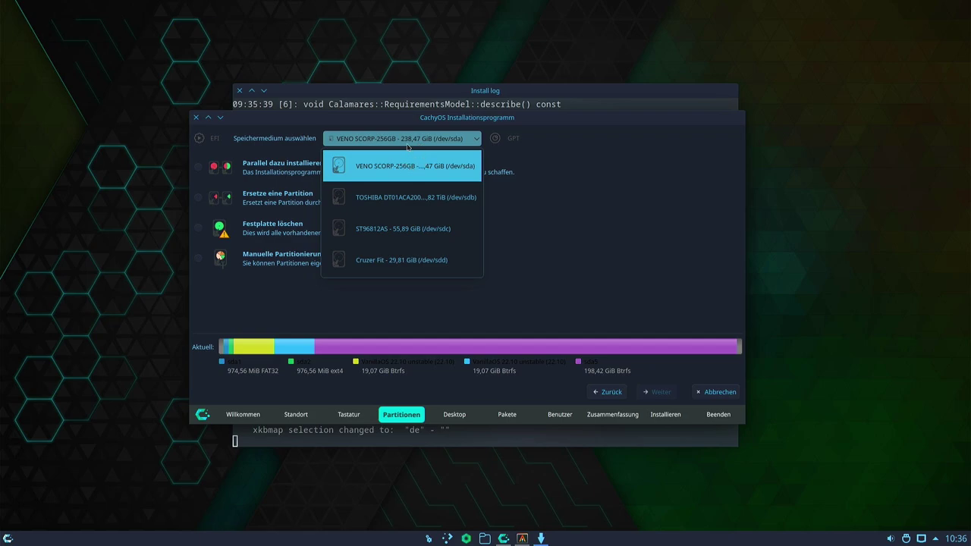
pyautogui.click(398, 140)
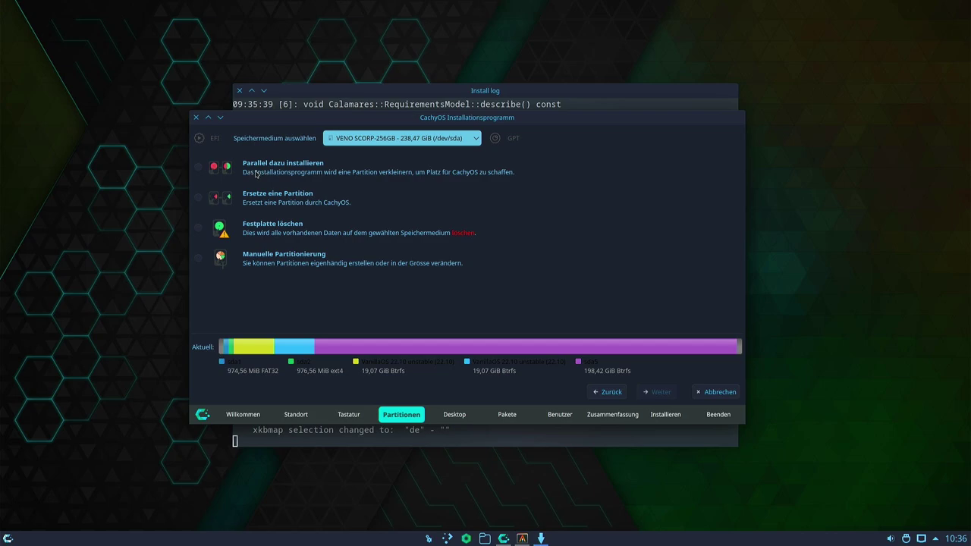
# Step: Choose to erase the whole disk with a btrfs filesystem, then continue
pyautogui.click(198, 230)
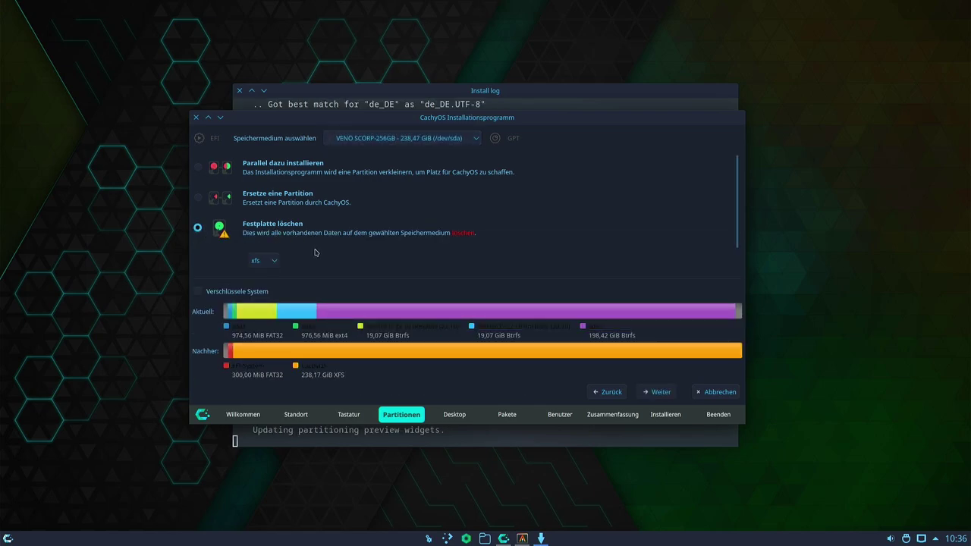
pyautogui.click(277, 267)
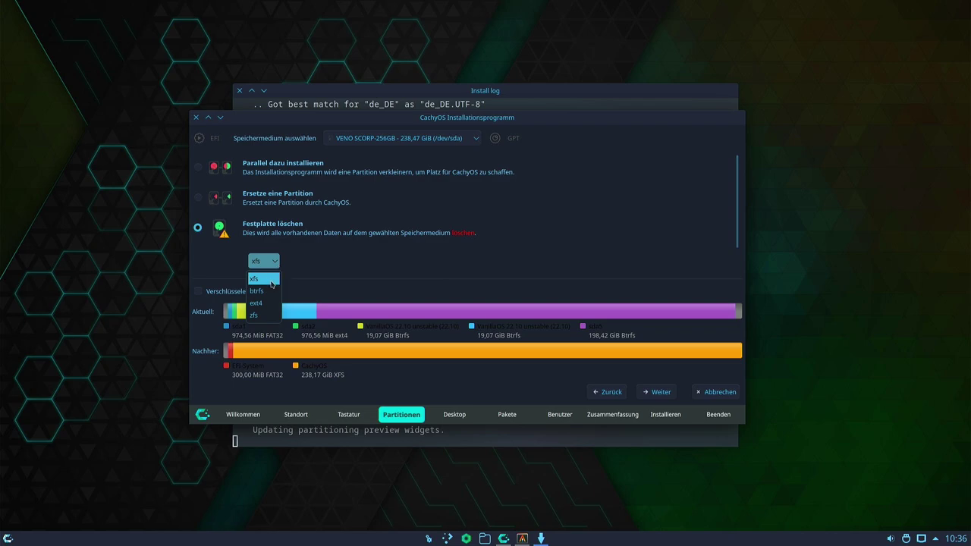
pyautogui.click(266, 290)
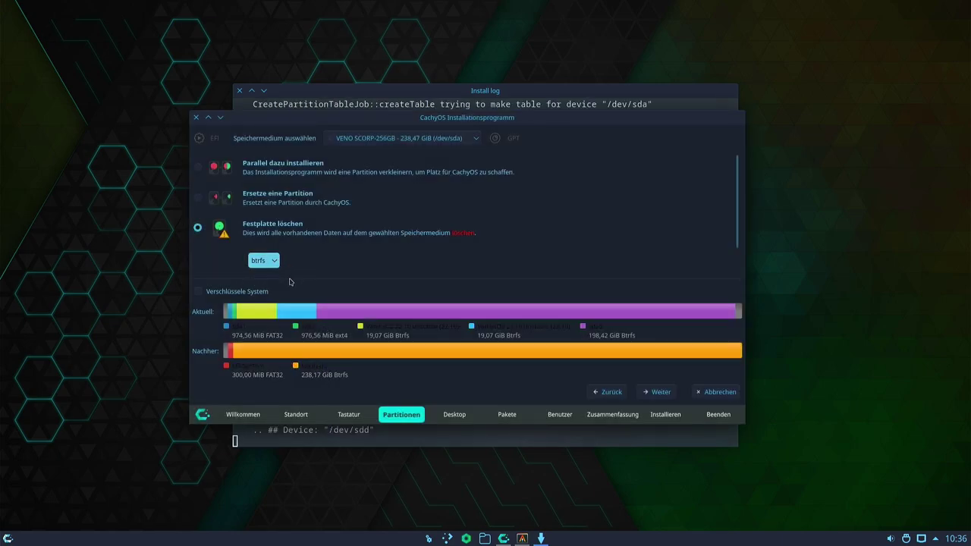
pyautogui.scroll(-1, 530, 242)
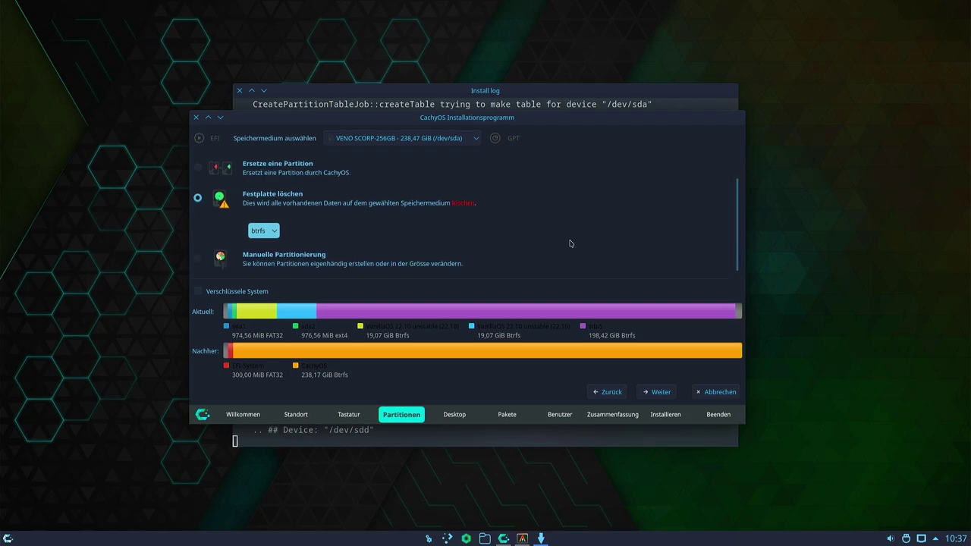
pyautogui.scroll(1, 543, 240)
pyautogui.scroll(-1, 543, 240)
pyautogui.scroll(1, 543, 240)
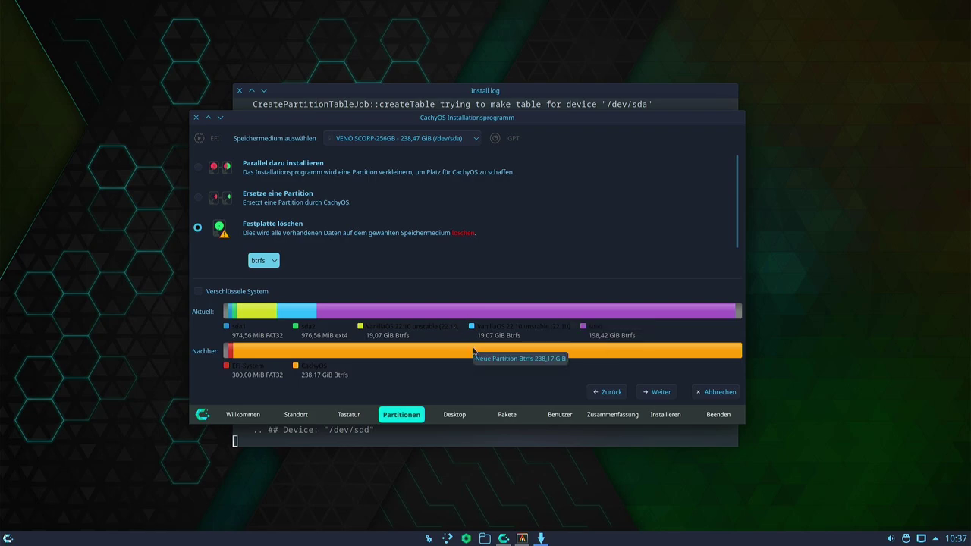
pyautogui.hotkey('alt', 'w')
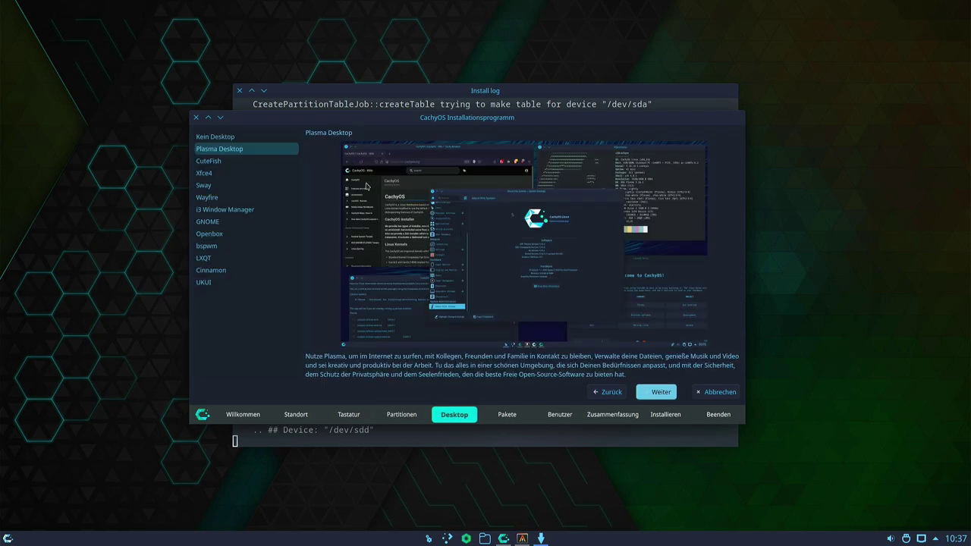
# Step: Preview Kein Desktop, Plasma, CuteFish, Xfce4, Sway, Wayfire, i3 and finally GNOME in turn
pyautogui.click(210, 139)
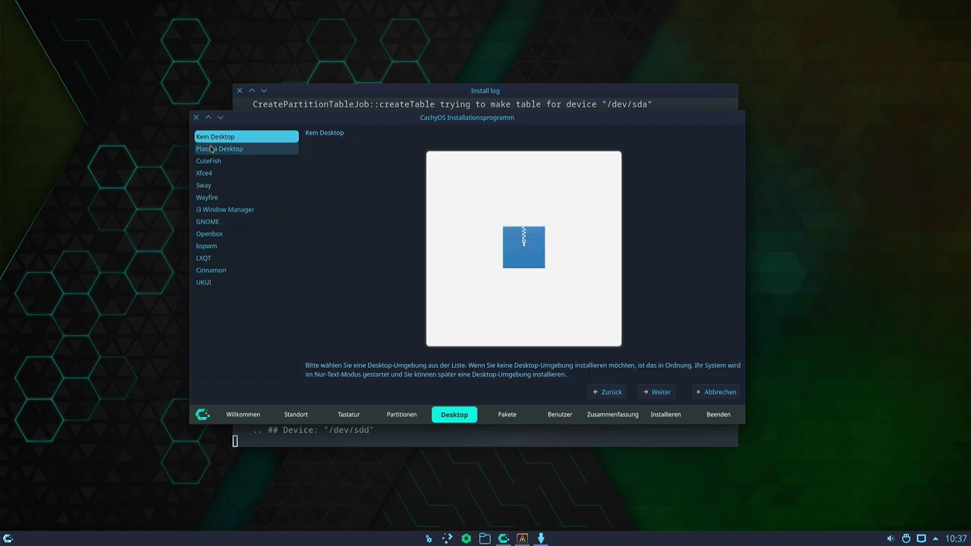
pyautogui.click(212, 149)
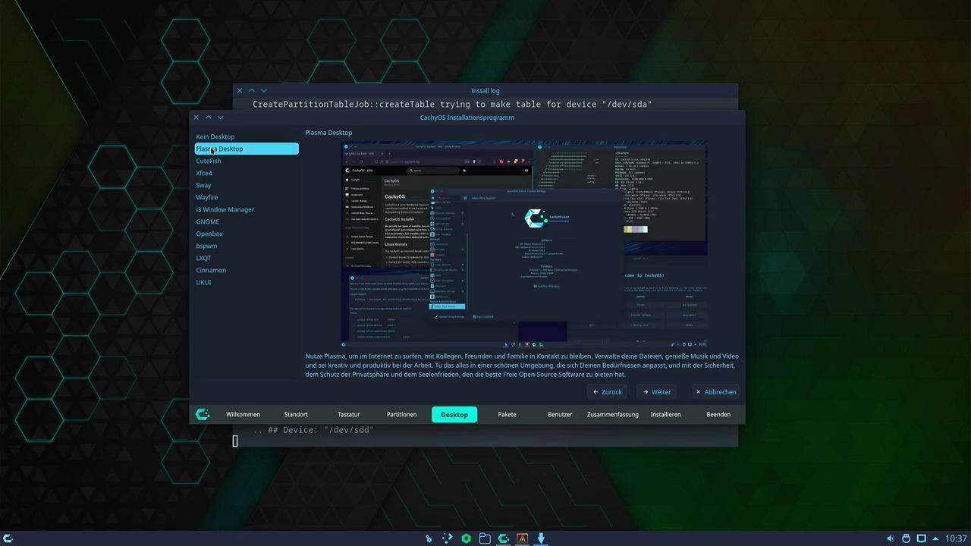
pyautogui.click(248, 160)
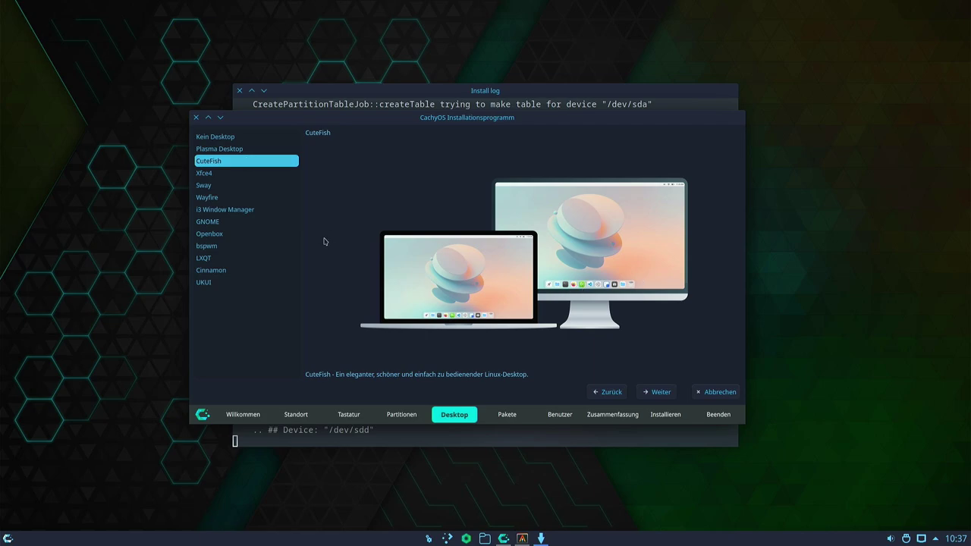
pyautogui.click(215, 174)
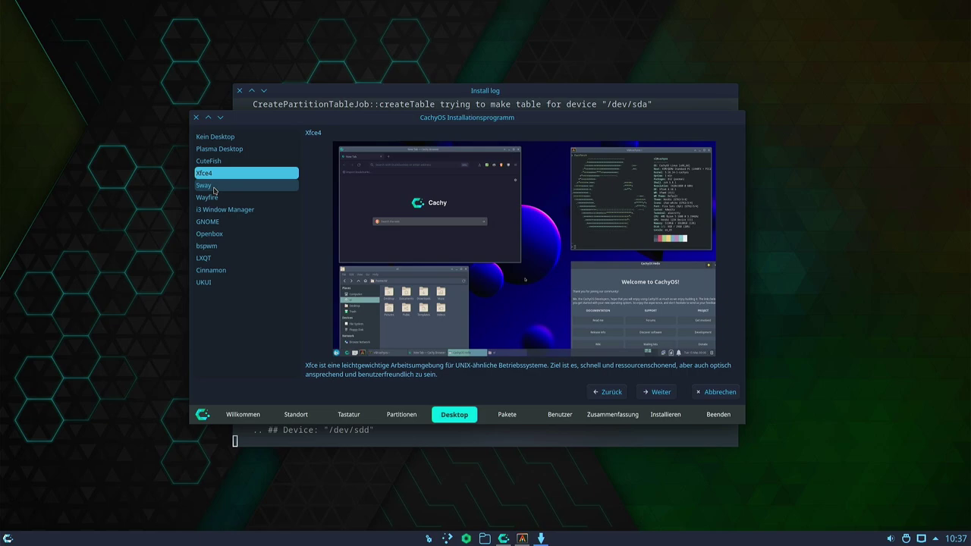
pyautogui.click(215, 187)
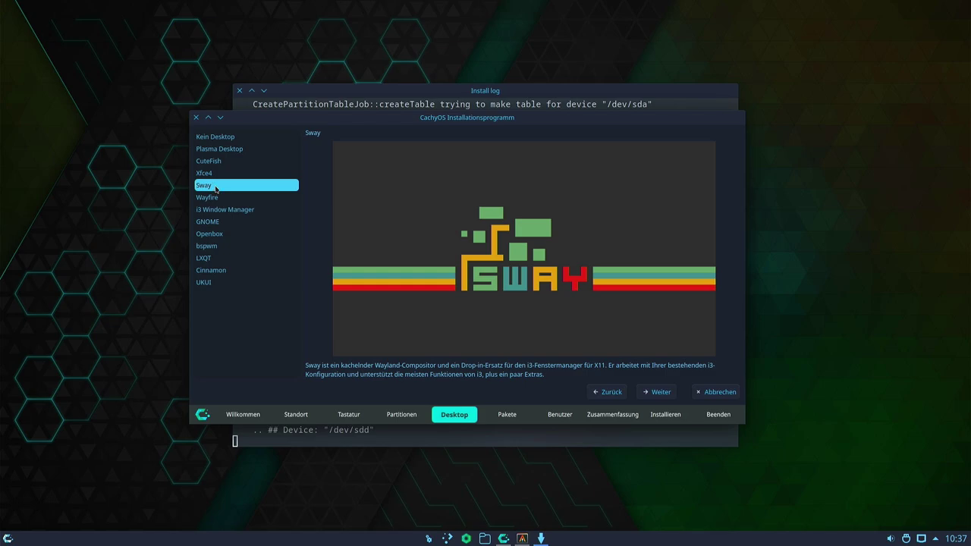
pyautogui.click(218, 197)
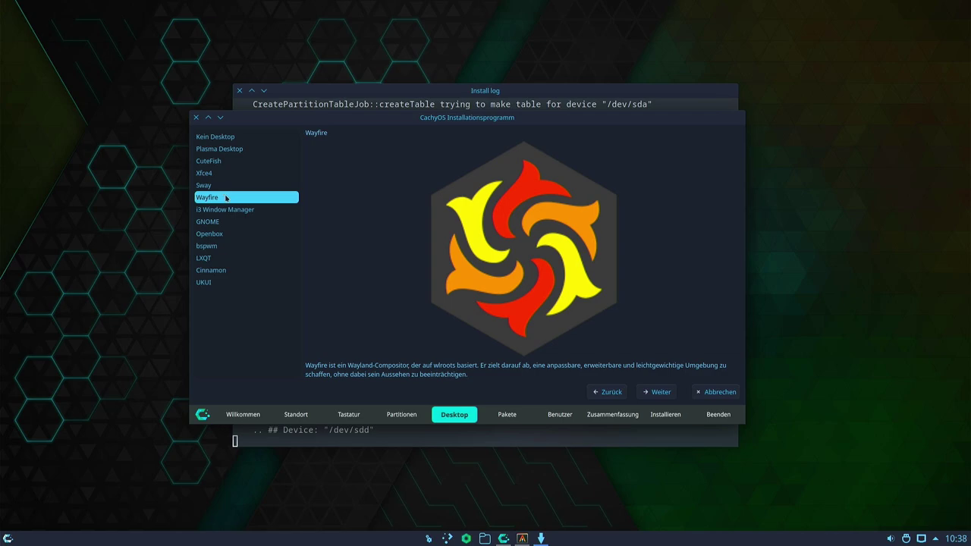
pyautogui.click(220, 209)
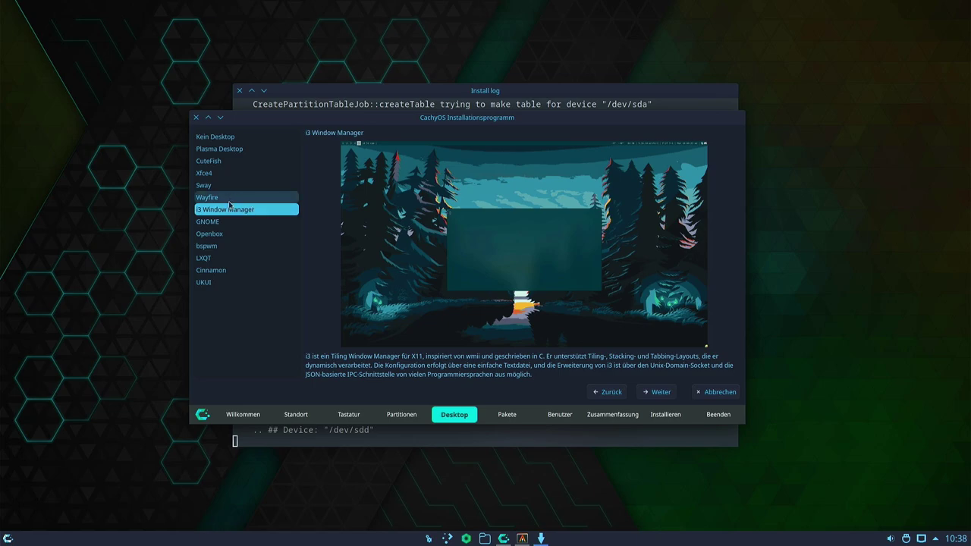
pyautogui.click(244, 222)
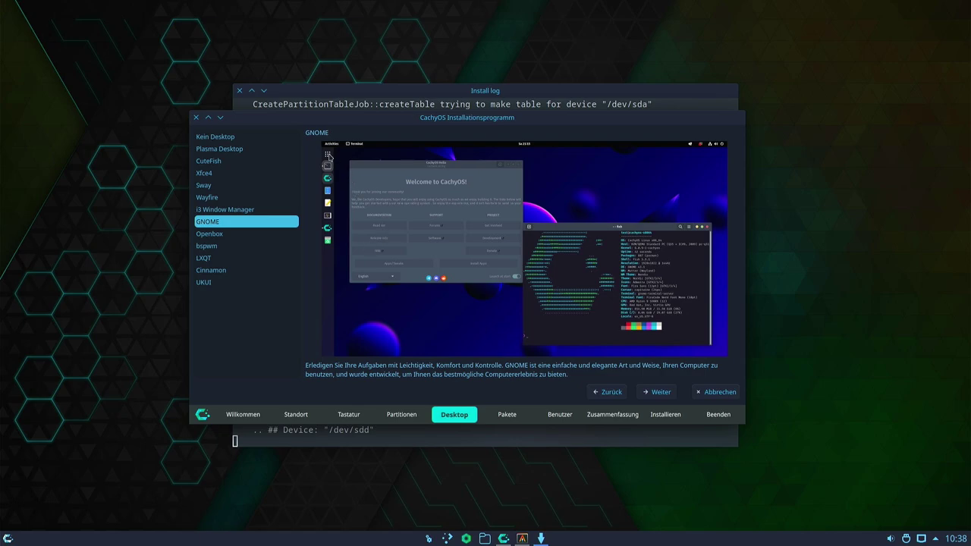
# Step: Preview Openbox, bspwm, LXQT, Cinnamon and UKUI, then pick Plasma Desktop and continue
pyautogui.click(244, 235)
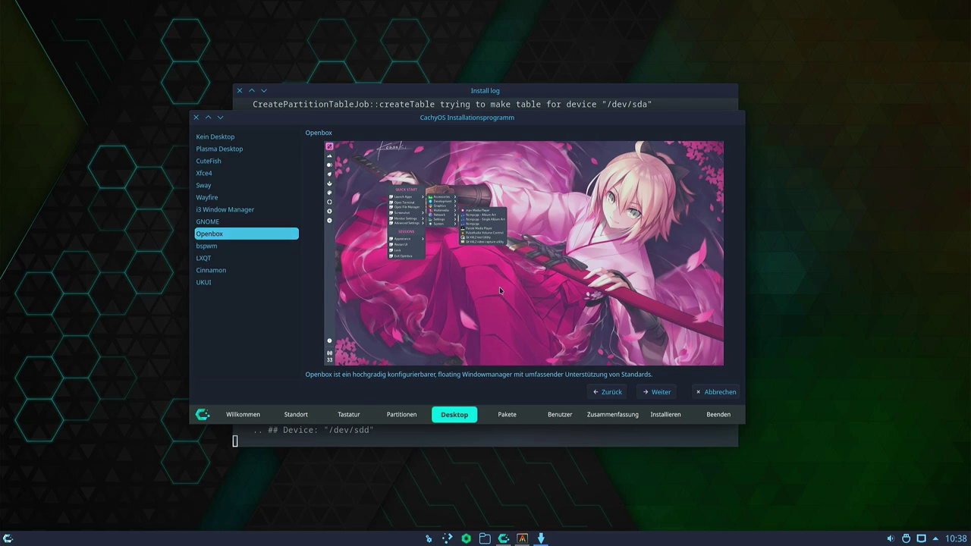
pyautogui.click(233, 250)
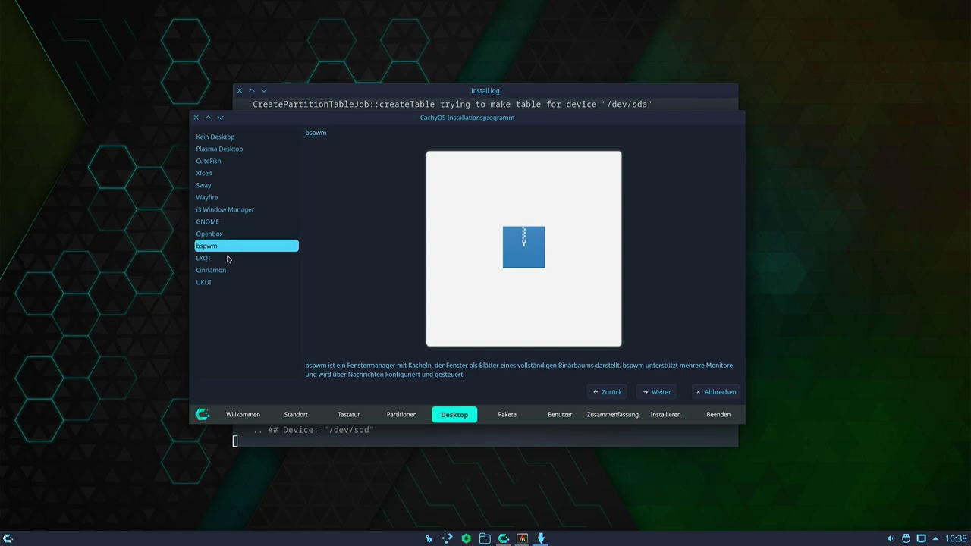
pyautogui.click(239, 260)
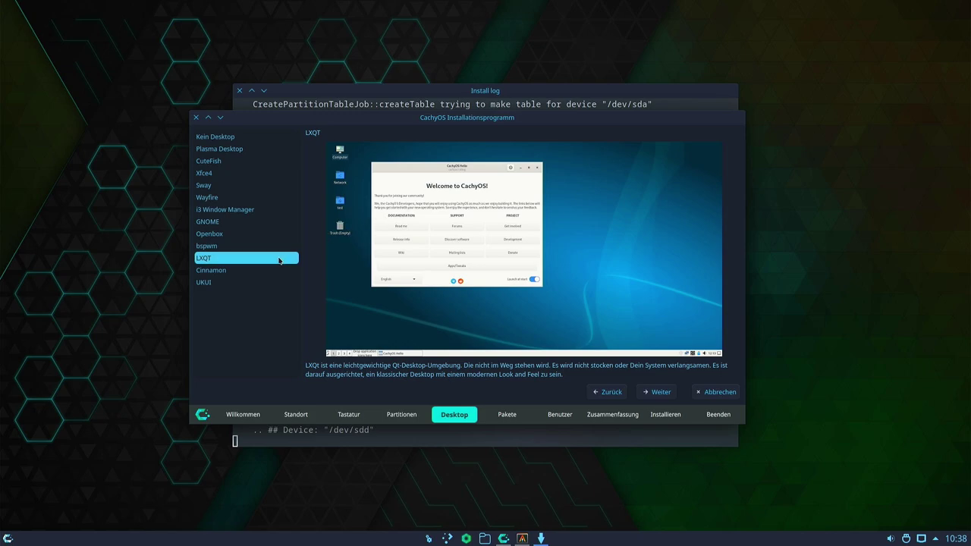
pyautogui.click(251, 270)
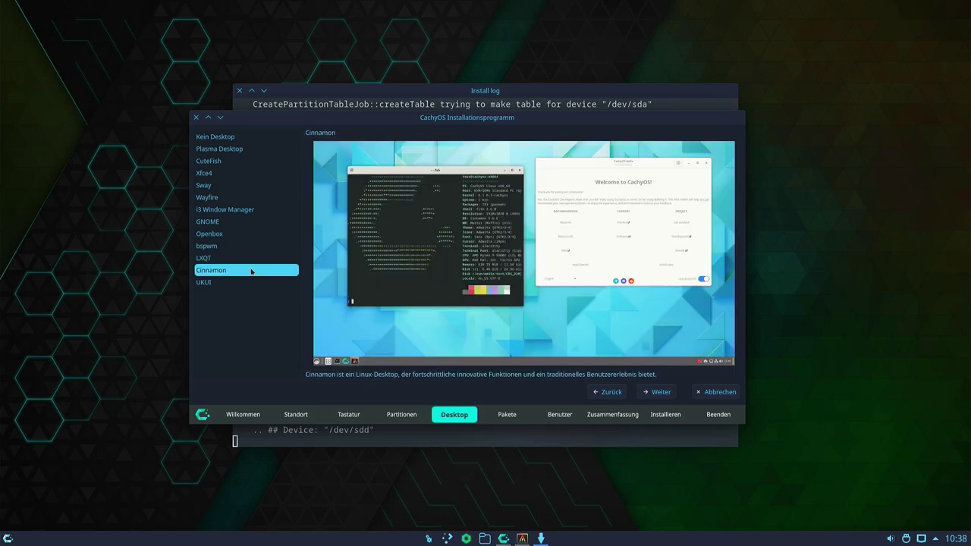
pyautogui.click(250, 279)
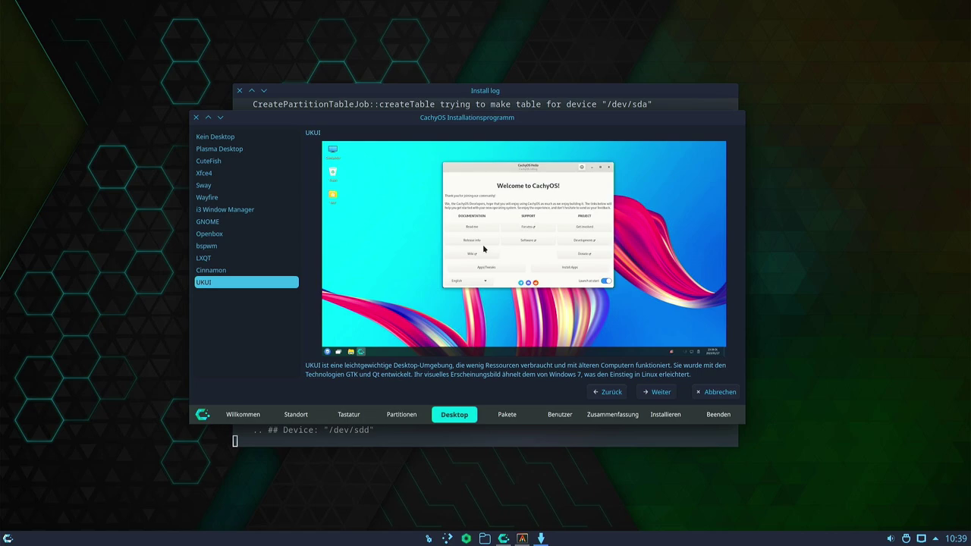
pyautogui.click(219, 149)
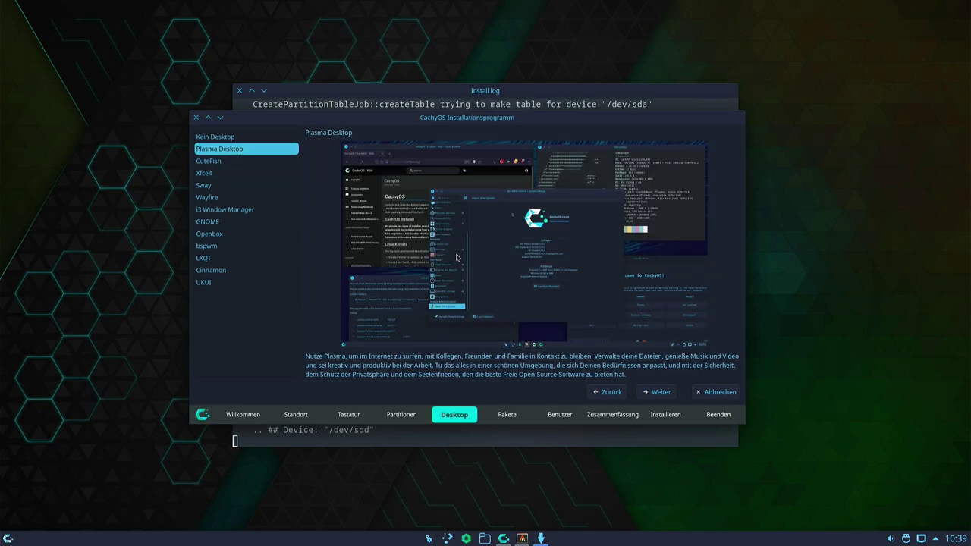
pyautogui.click(661, 392)
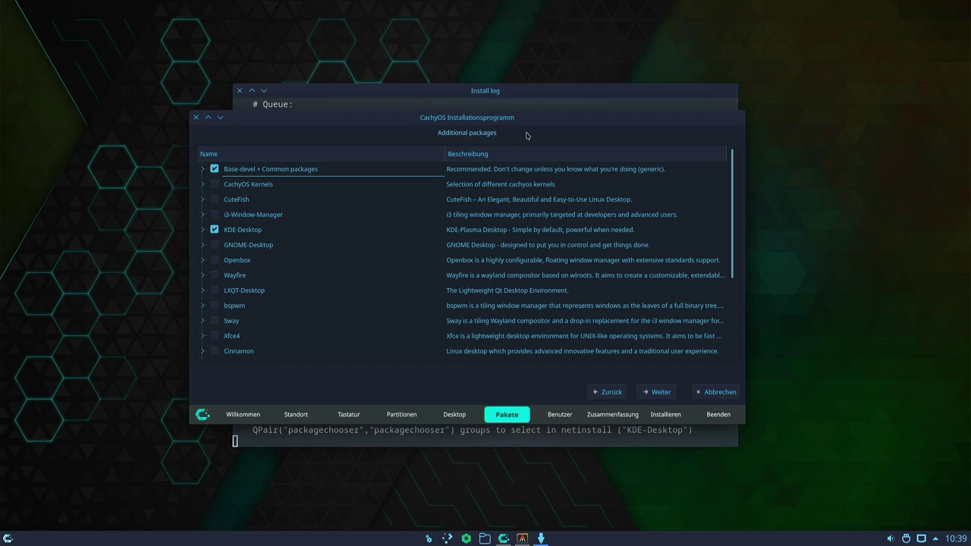
# Step: Maximize the installer and untick amd-ucode under CPU specific Microcode
pyautogui.moveTo(533, 127); pyautogui.dragTo(544, 109)
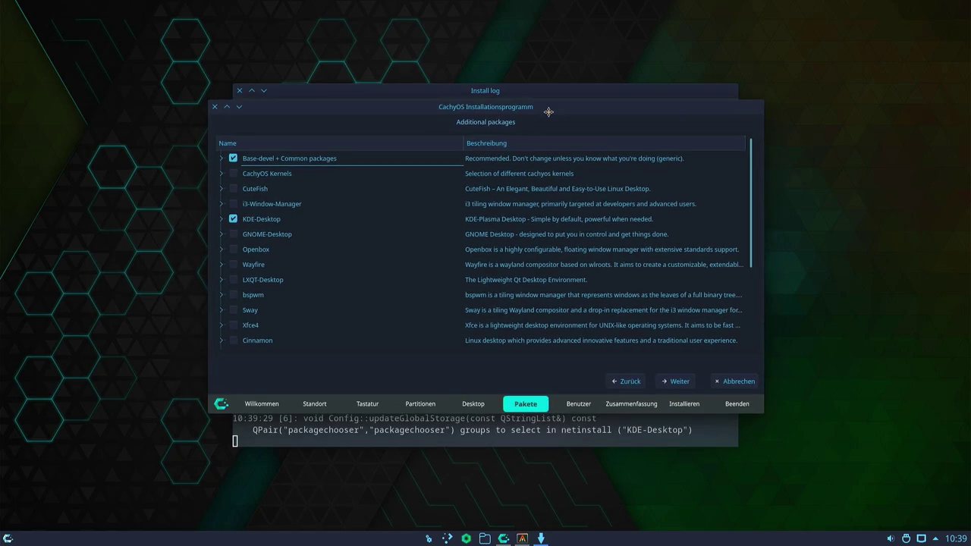
pyautogui.doubleClick(548, 113)
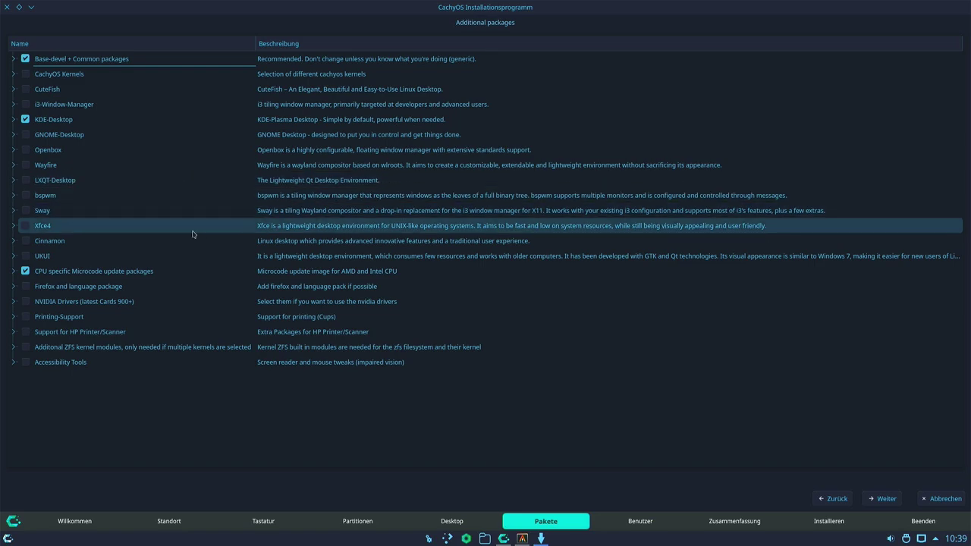
pyautogui.click(12, 271)
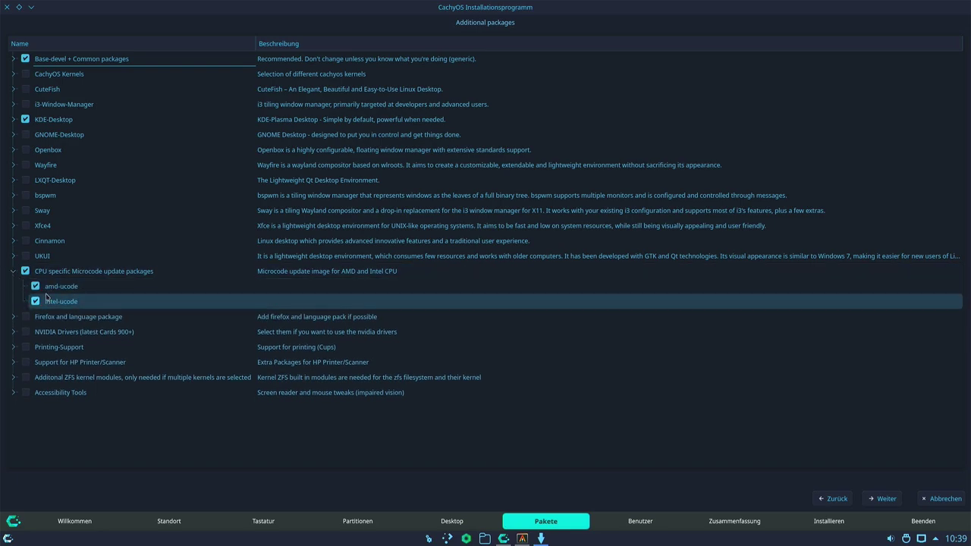
pyautogui.click(35, 286)
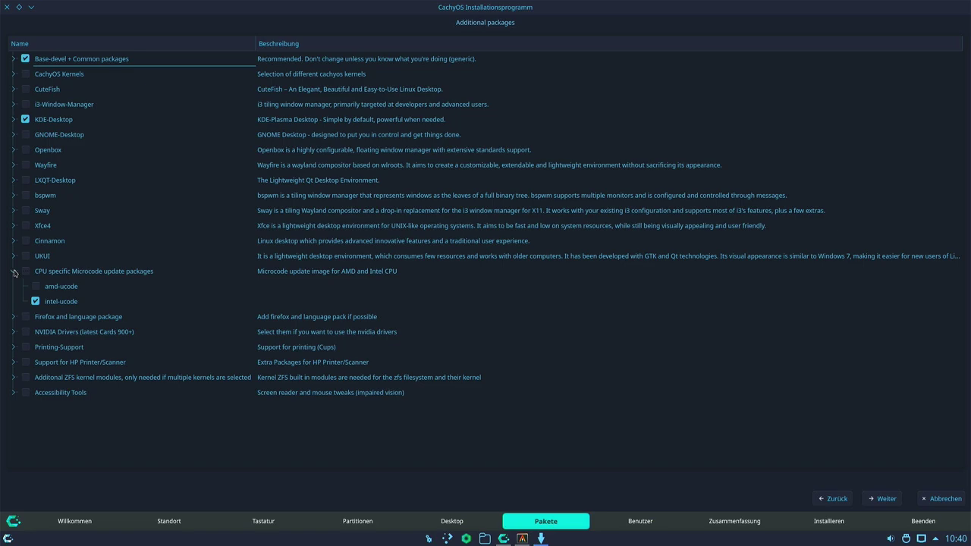
pyautogui.click(14, 271)
# Step: Inspect the Firefox, HP printer/scanner and Accessibility Tools package groups
pyautogui.click(14, 287)
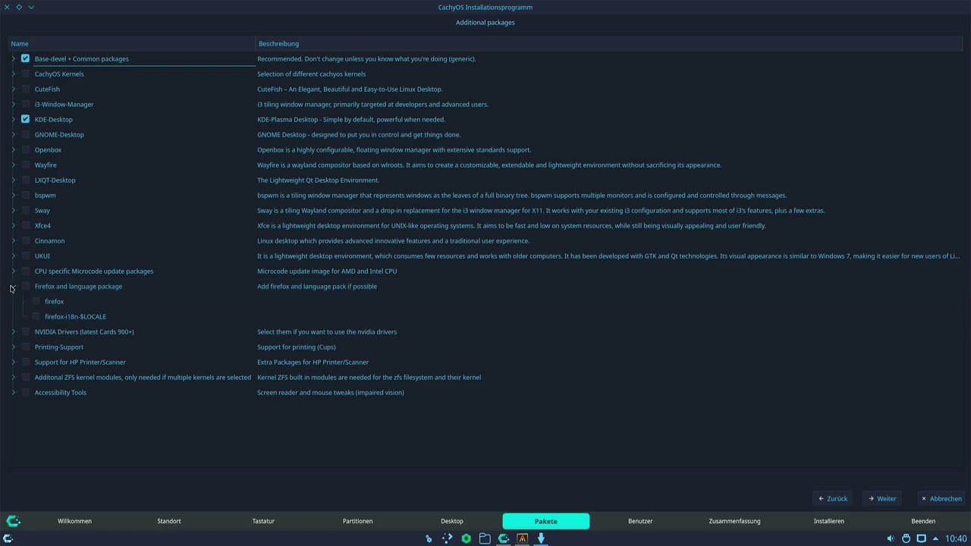
pyautogui.click(12, 287)
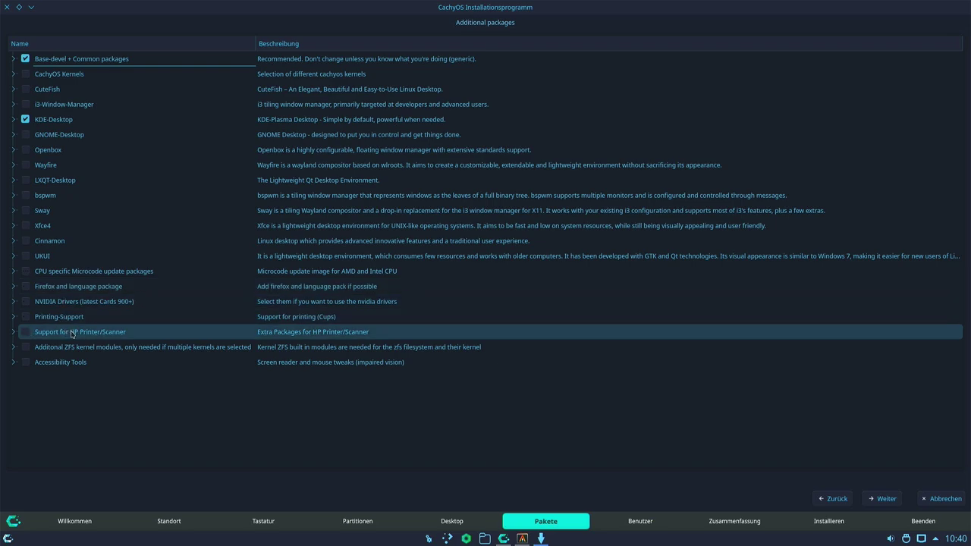
pyautogui.click(14, 333)
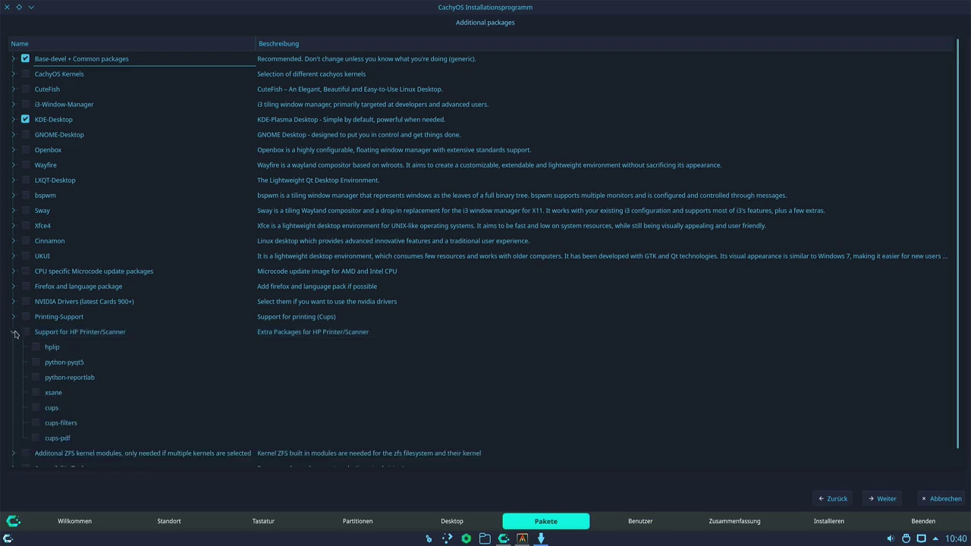
pyautogui.click(14, 332)
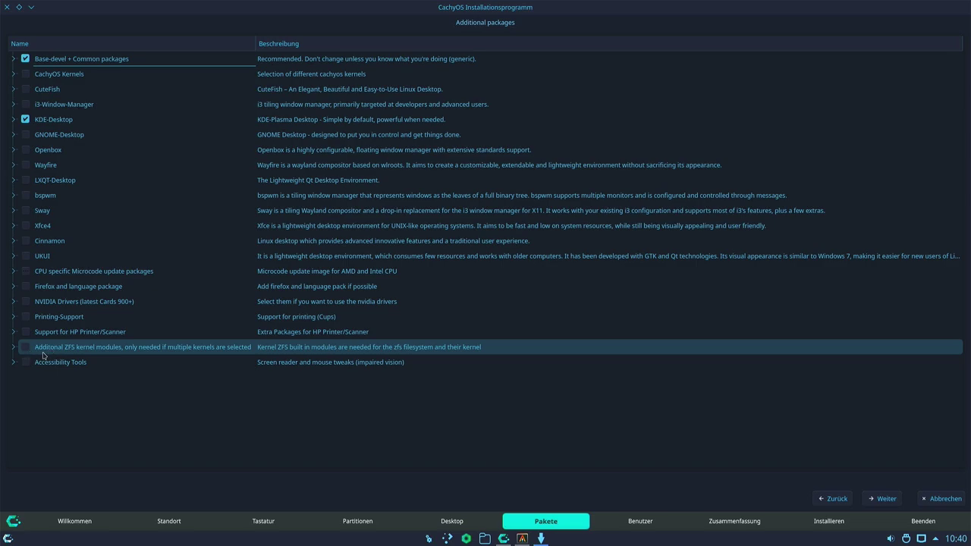
pyautogui.click(14, 363)
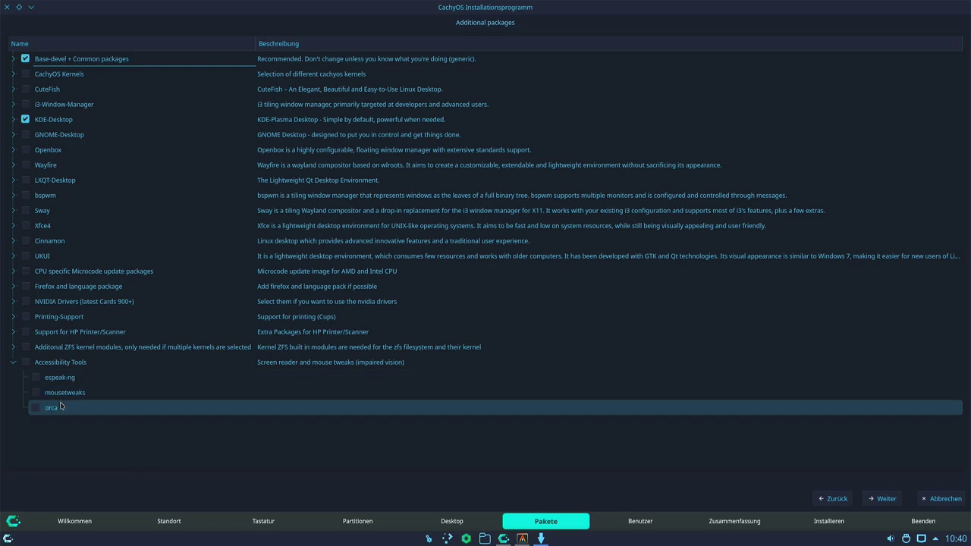
pyautogui.click(14, 364)
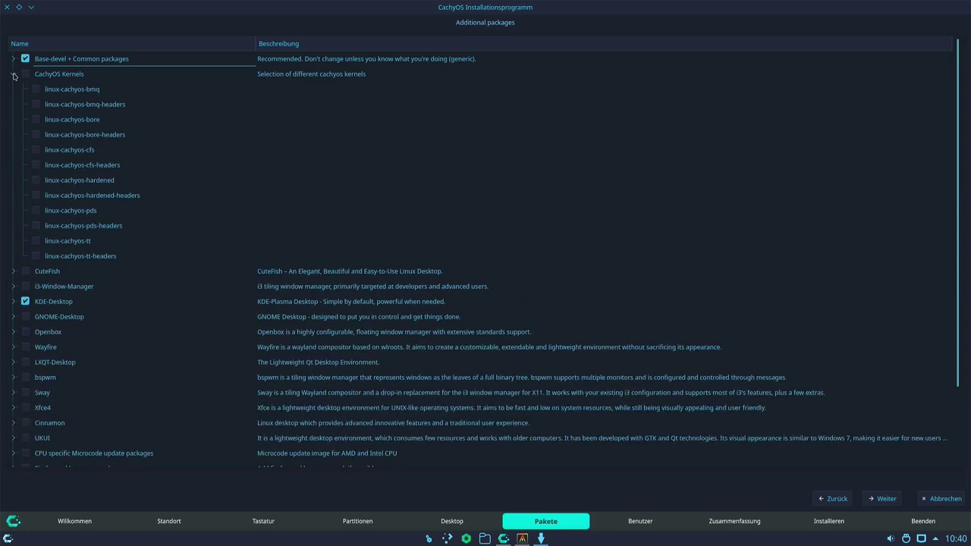
# Step: Tick linux-cachyos-bore and linux-cachyos-bore-headers under CachyOS Kernels, then proceed to user setup
pyautogui.click(34, 122)
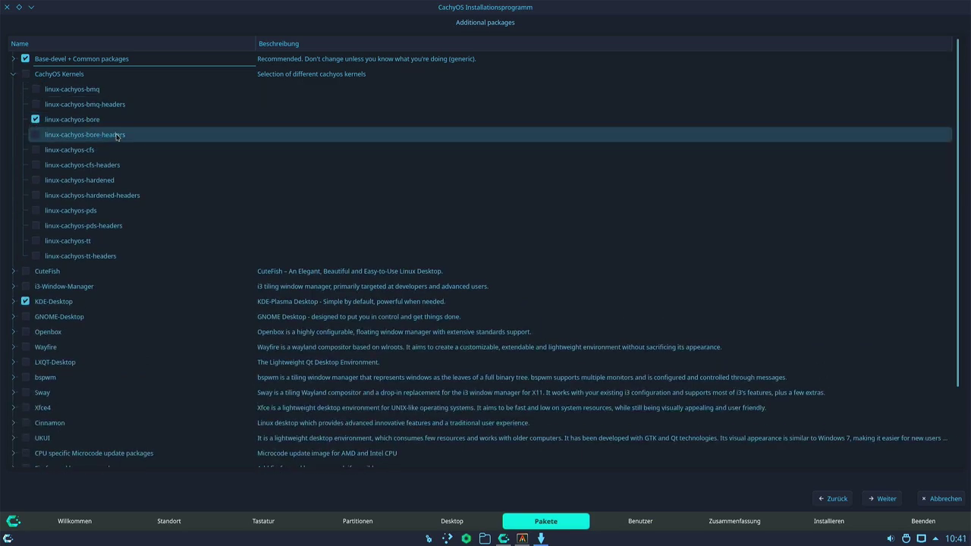
pyautogui.click(35, 135)
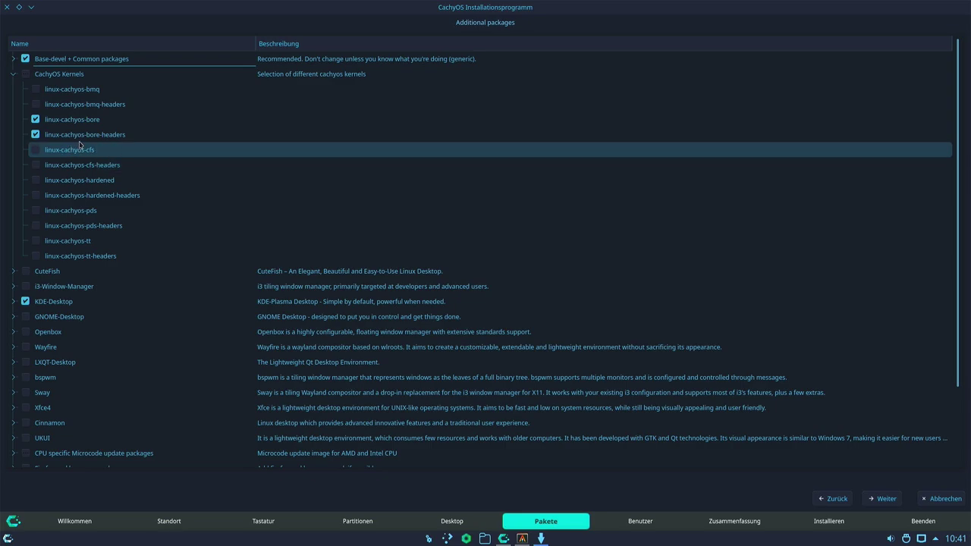
pyautogui.click(11, 72)
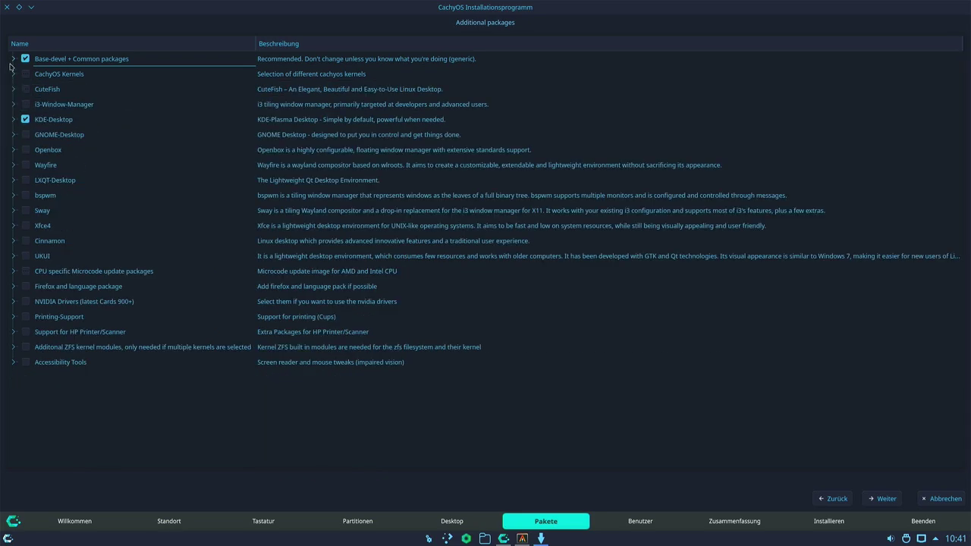
pyautogui.click(13, 73)
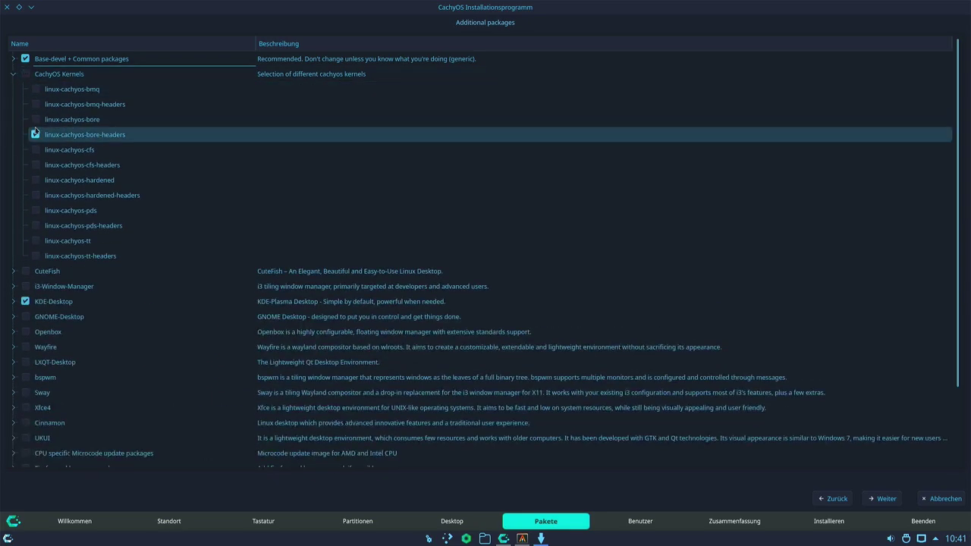
pyautogui.click(13, 74)
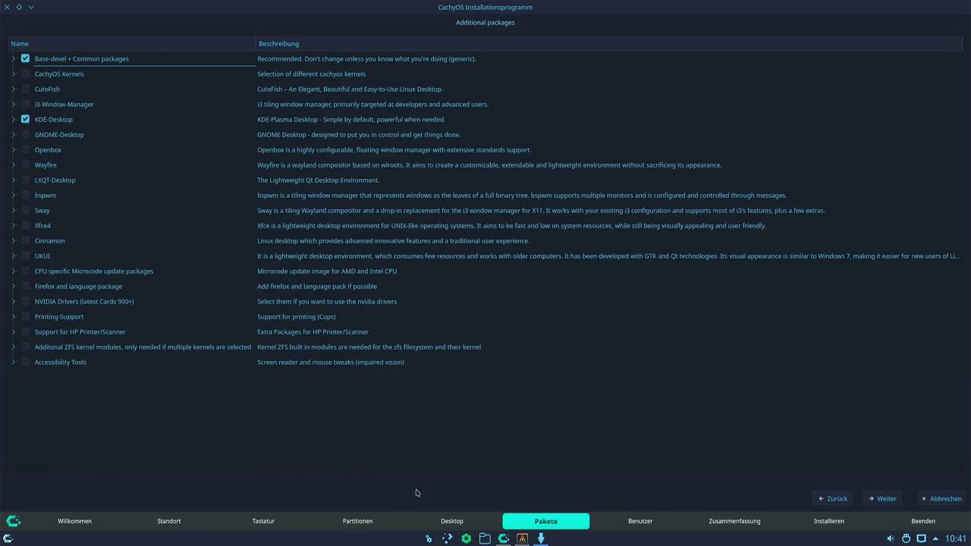
pyautogui.click(880, 499)
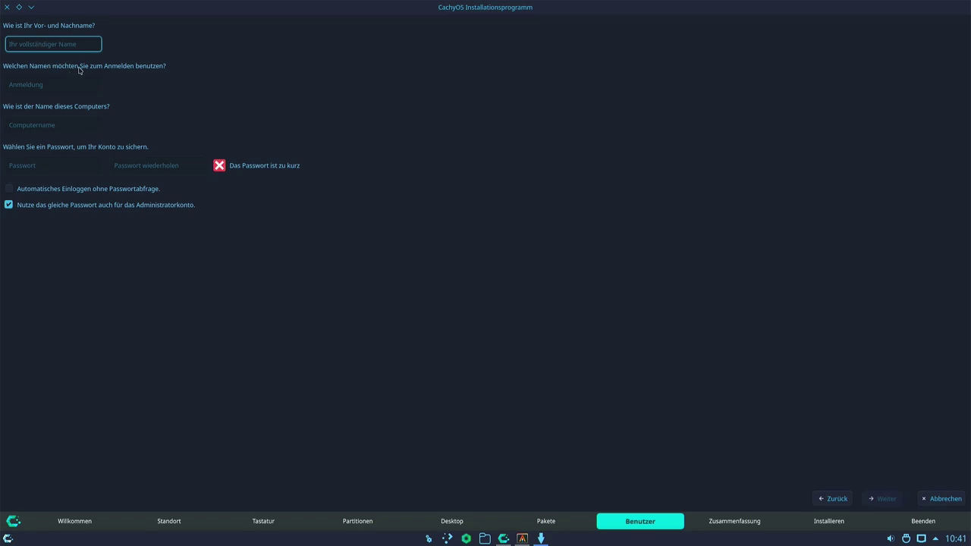
# Step: Enter the user's full name and login, with computer name cachyos-x8664
pyautogui.write('Typ')
pyautogui.press('Tab')
pyautogui.press('Tab')
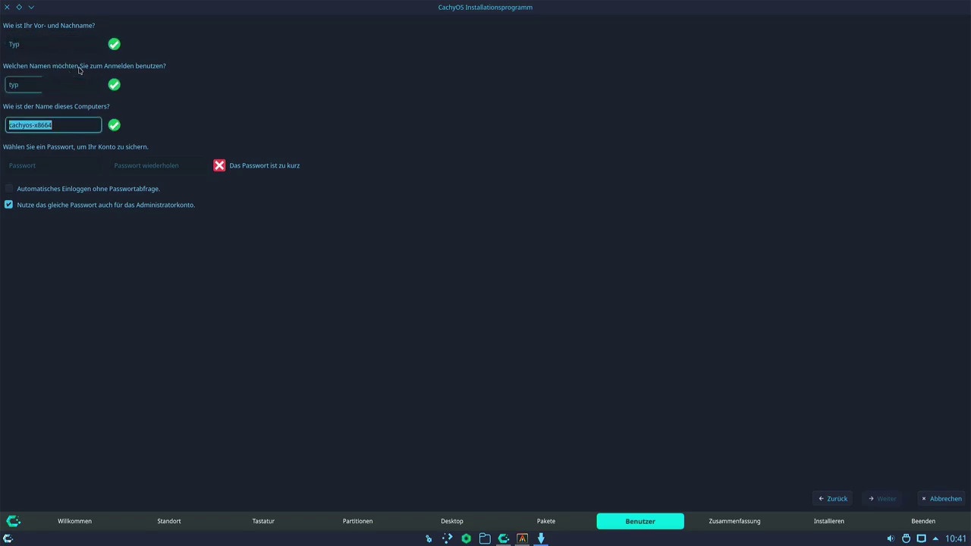
pyautogui.press('Tab')
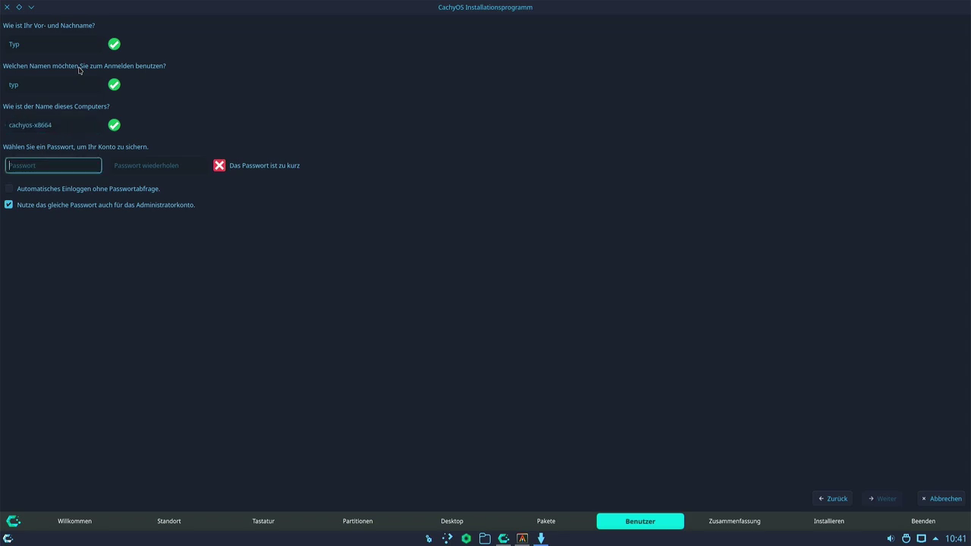
pyautogui.write('t')
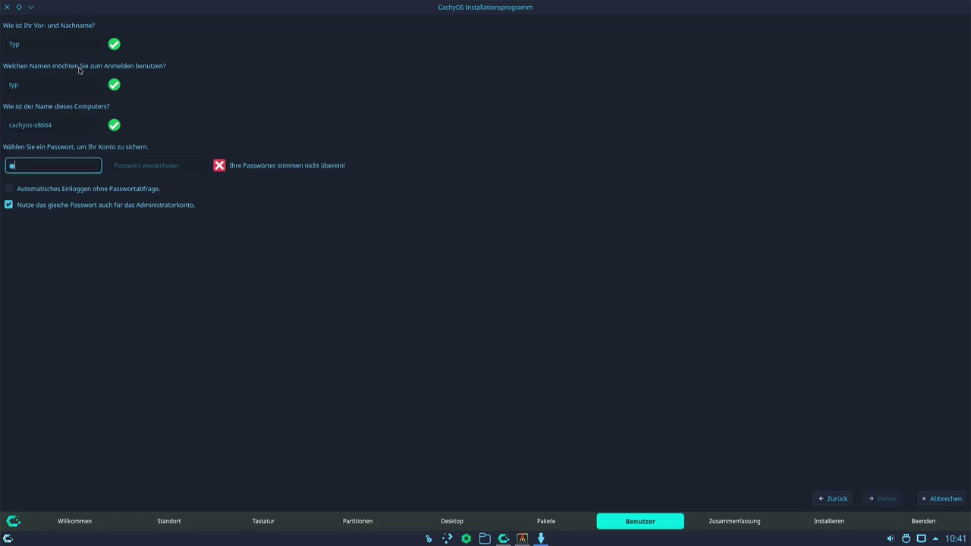
pyautogui.write('yp')
pyautogui.press('Tab')
pyautogui.write('typ')
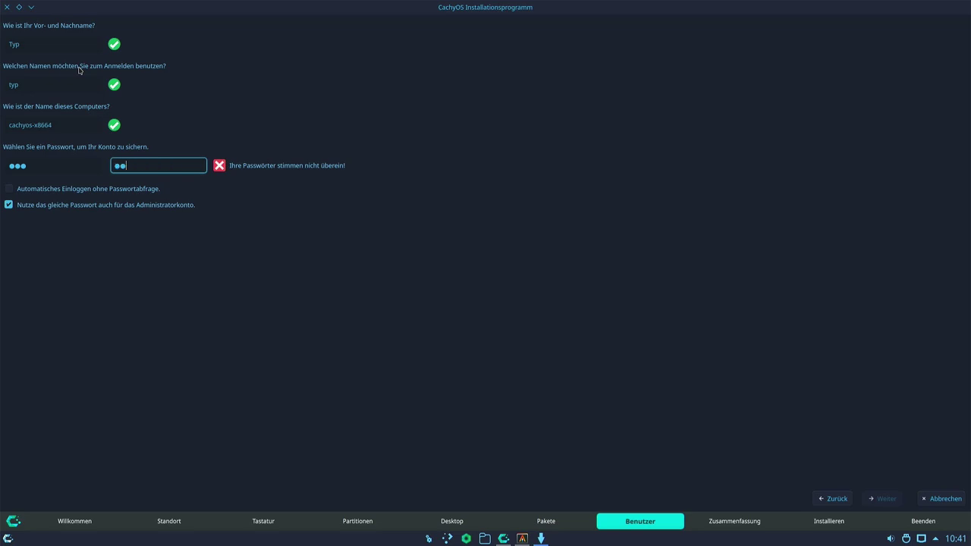
pyautogui.press('Tab')
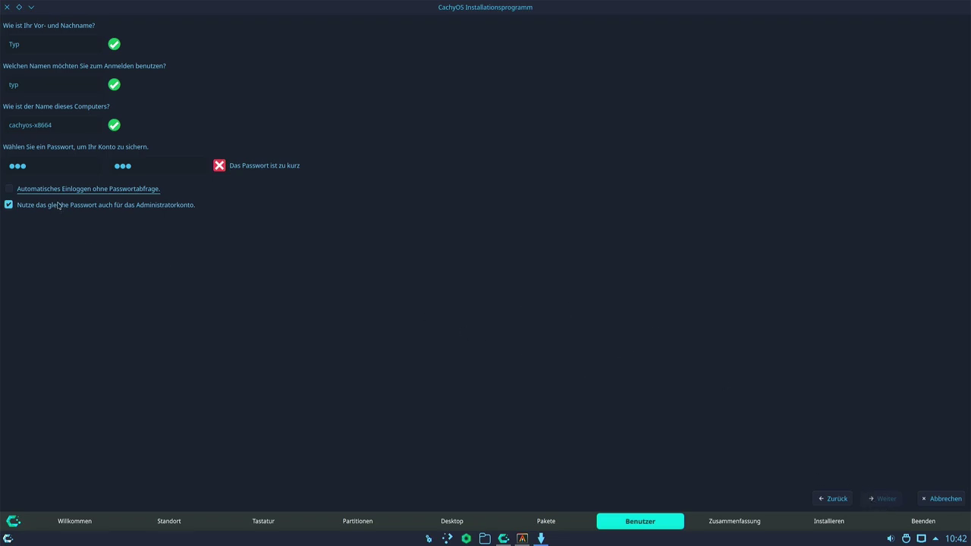
# Step: Replace the short password with a six-character one and confirm it
pyautogui.doubleClick(67, 165)
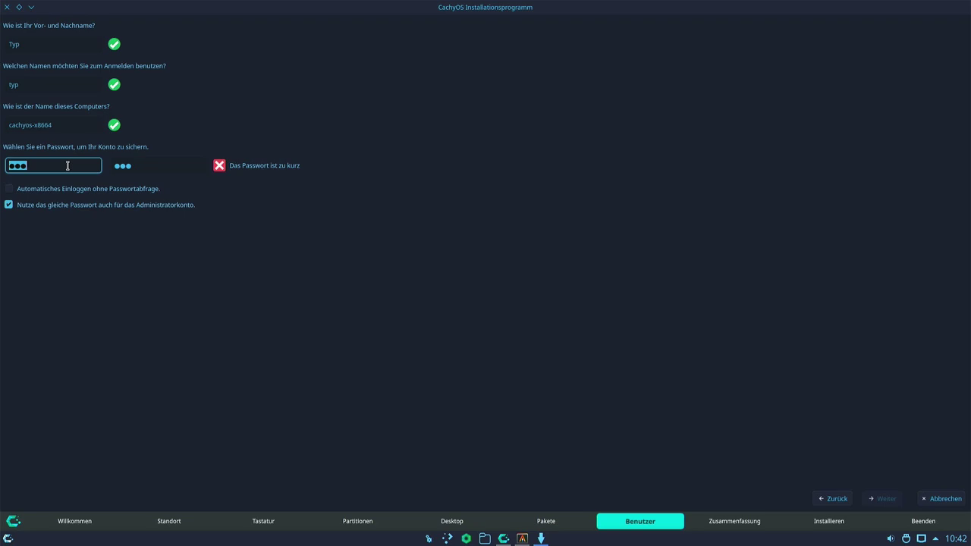
pyautogui.write('•')
pyautogui.press('BackSpace')
pyautogui.write('••••••')
pyautogui.press('Tab')
pyautogui.write('••••••')
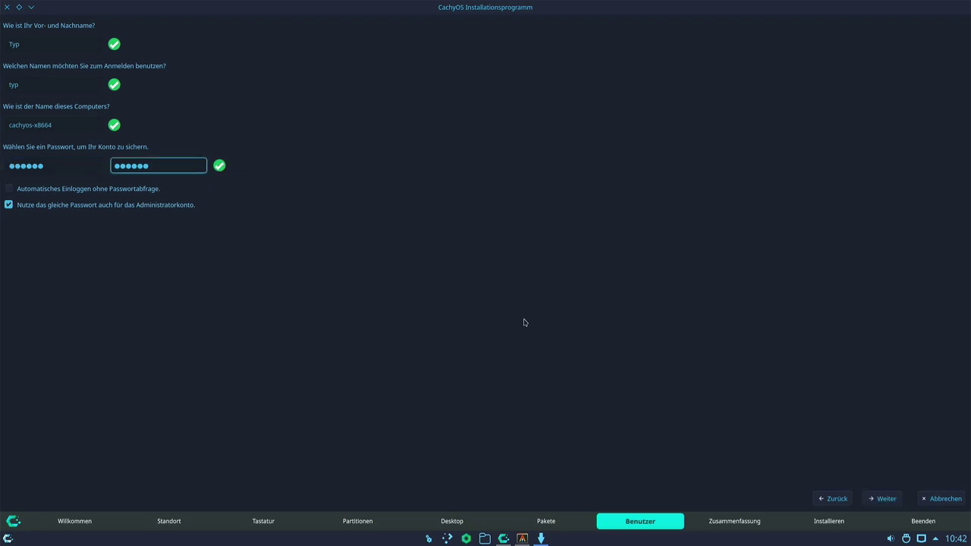
# Step: Accept the summary, install CachyOS onto /dev/sda, and restart when it finishes
pyautogui.click(883, 501)
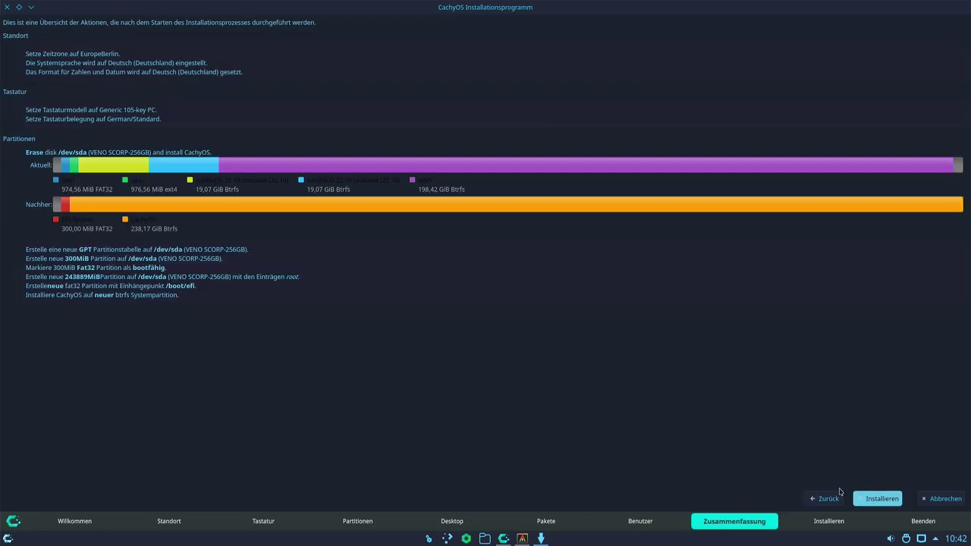
pyautogui.click(869, 500)
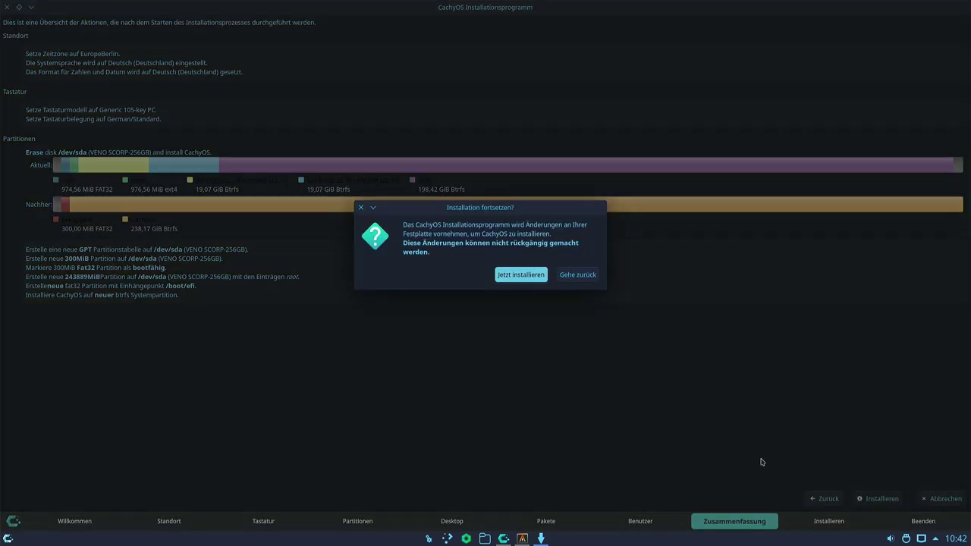
pyautogui.click(533, 275)
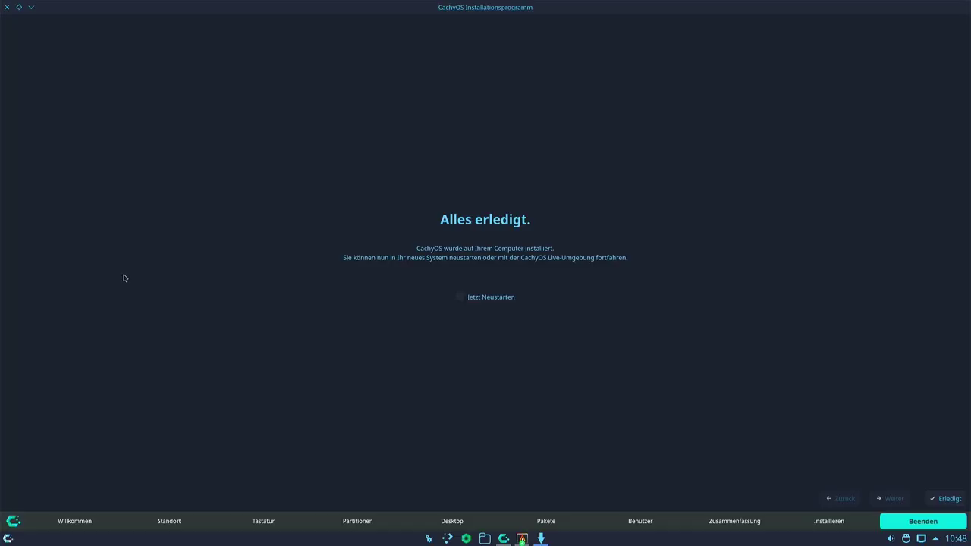
pyautogui.click(459, 297)
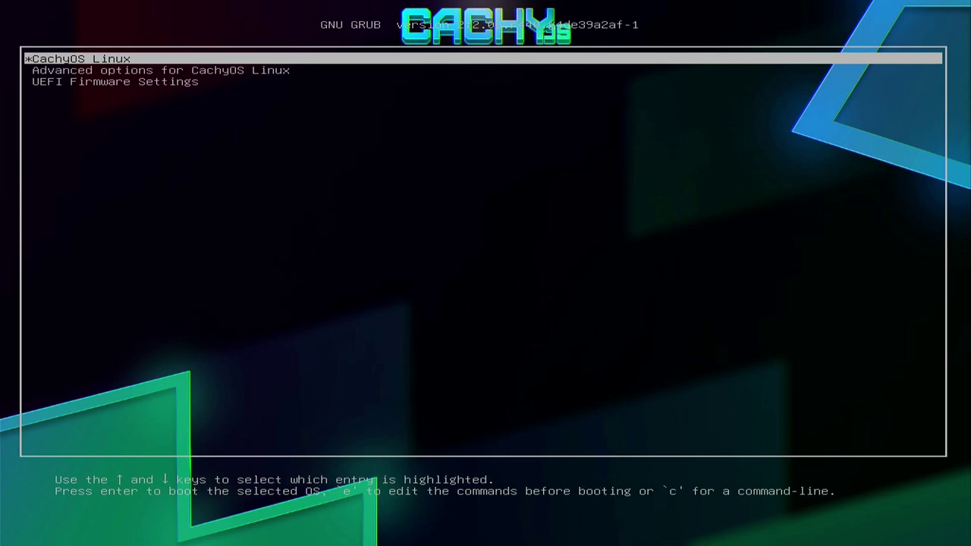
# Step: Look at GRUB's advanced options, boot CachyOS Linux, and log in with the account password
pyautogui.press('Down')
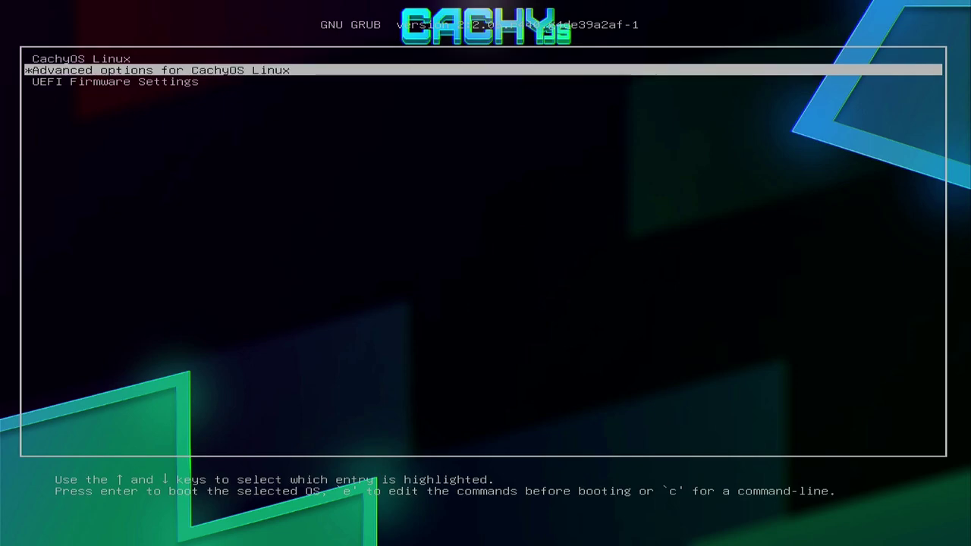
pyautogui.press('Return')
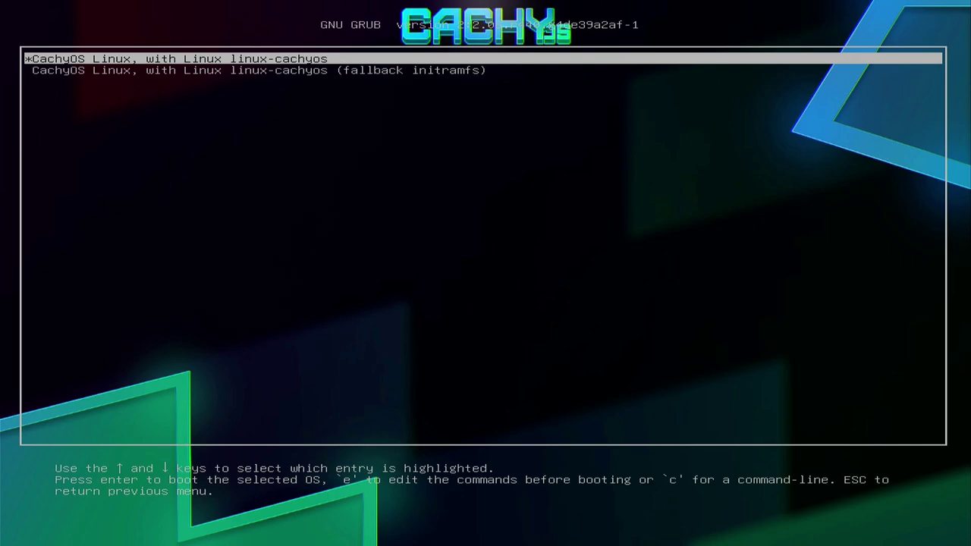
pyautogui.press('Escape')
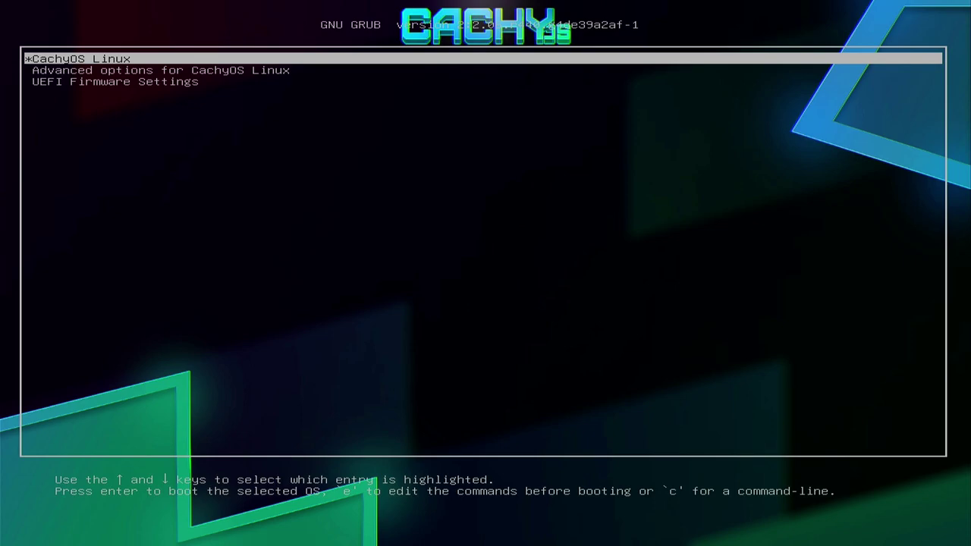
pyautogui.press('Return')
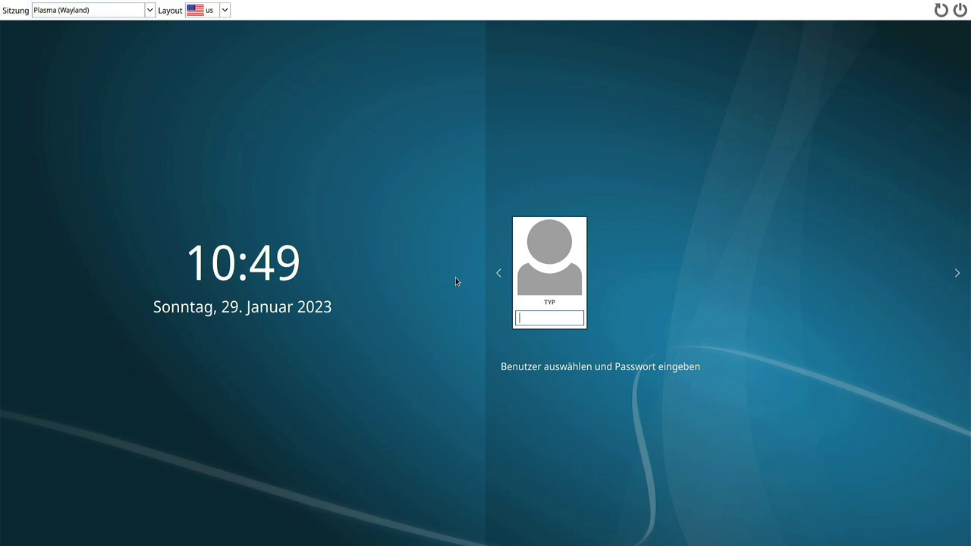
pyautogui.write('**')
pyautogui.press('Return')
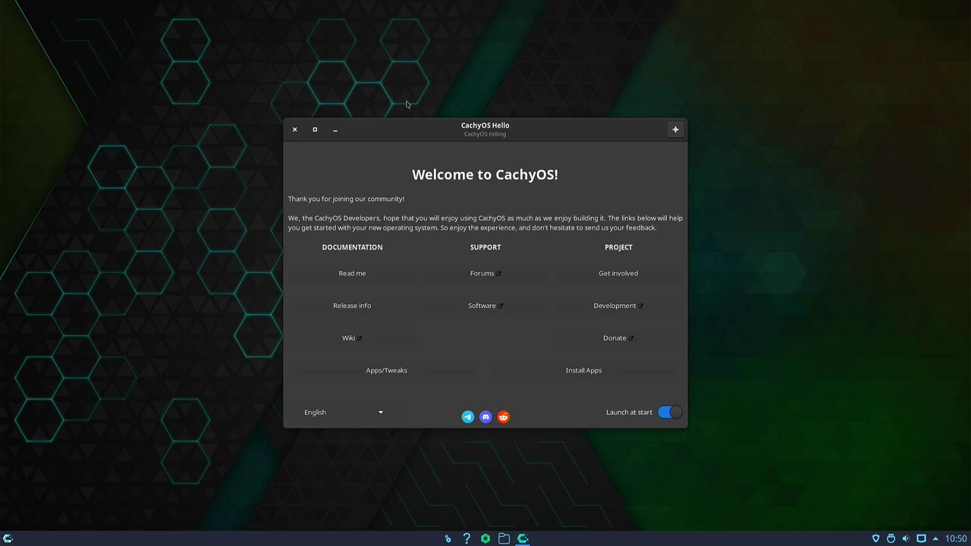
# Step: Switch CachyOS Hello's language to German and open its Software link in the browser
pyautogui.moveTo(444, 132); pyautogui.dragTo(416, 139)
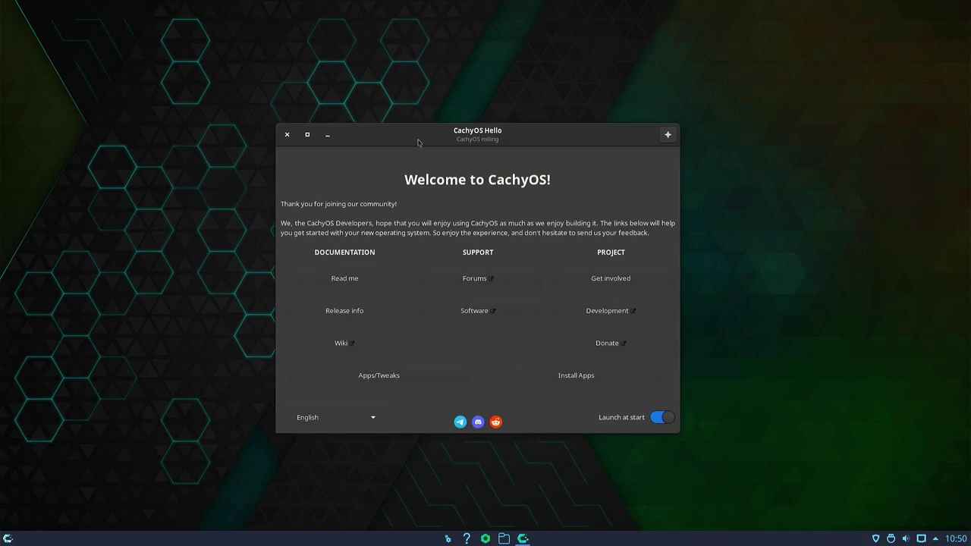
pyautogui.click(373, 418)
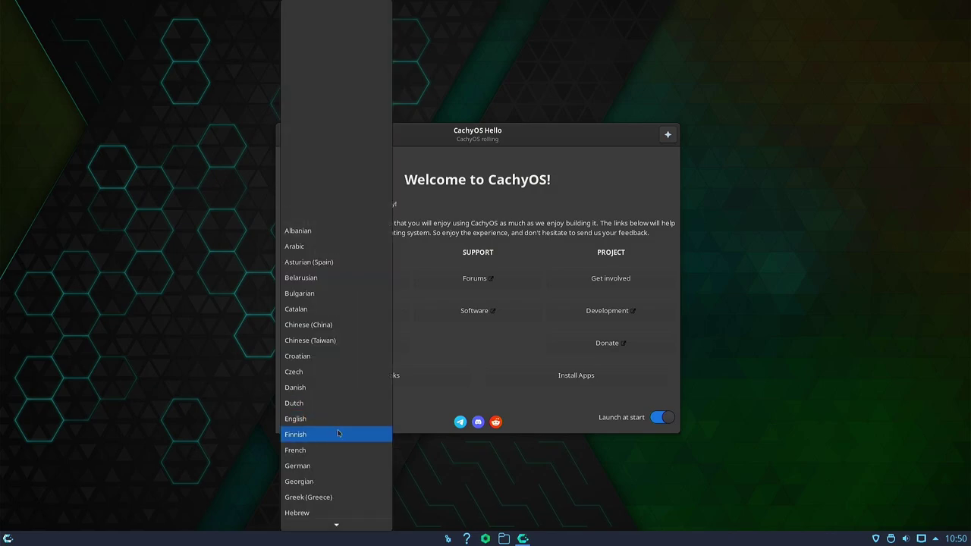
pyautogui.click(326, 466)
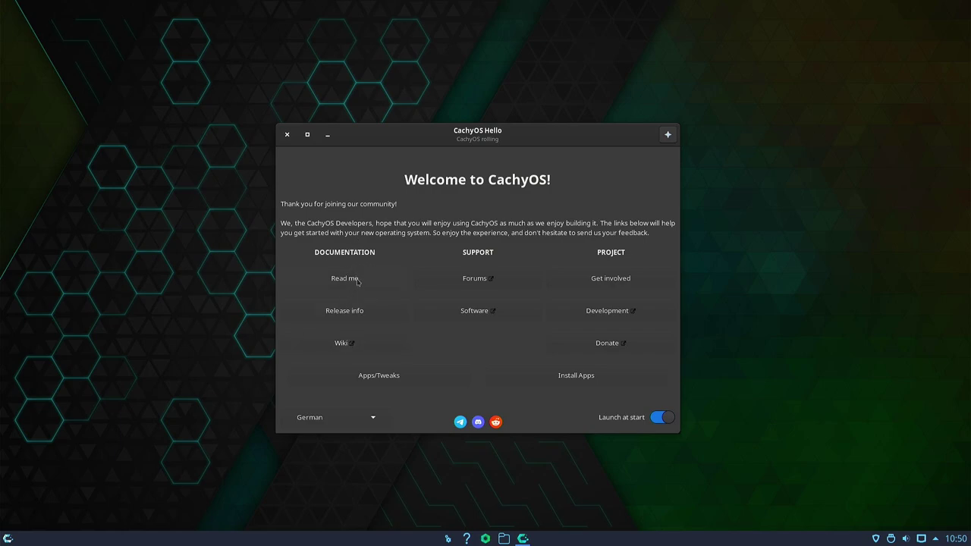
pyautogui.click(475, 310)
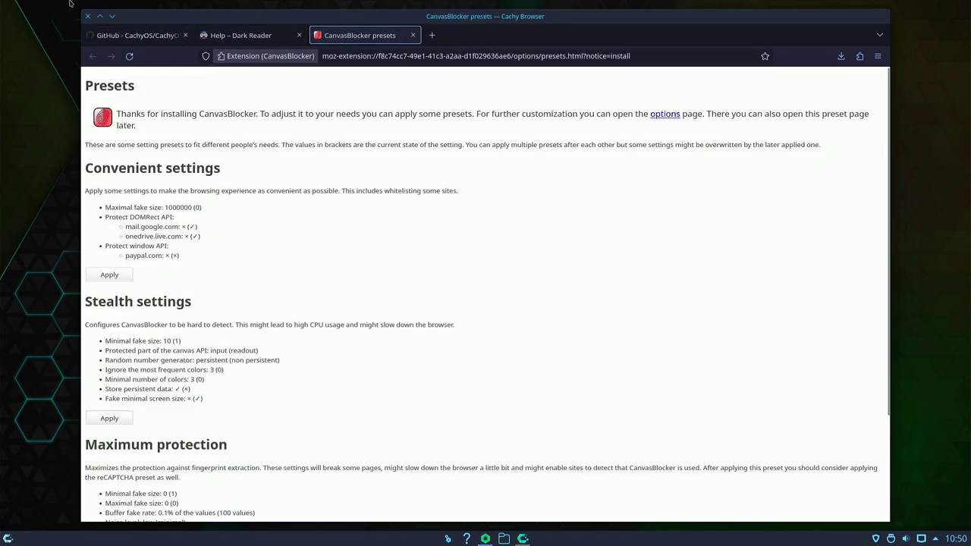
# Step: Scroll through the CachyOS-PKGBUILDS GitHub file list and README, then quit the browser
pyautogui.click(155, 35)
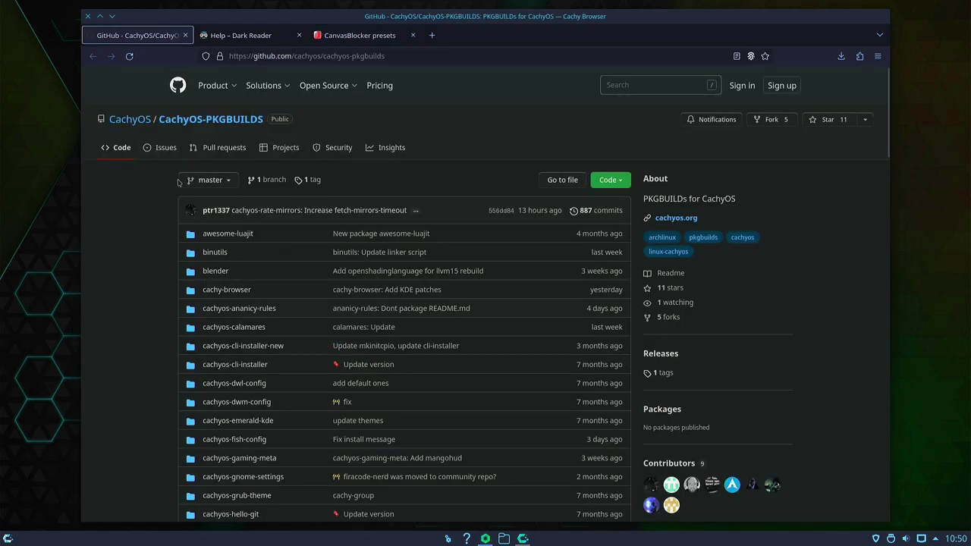
pyautogui.scroll(-5, 134, 292)
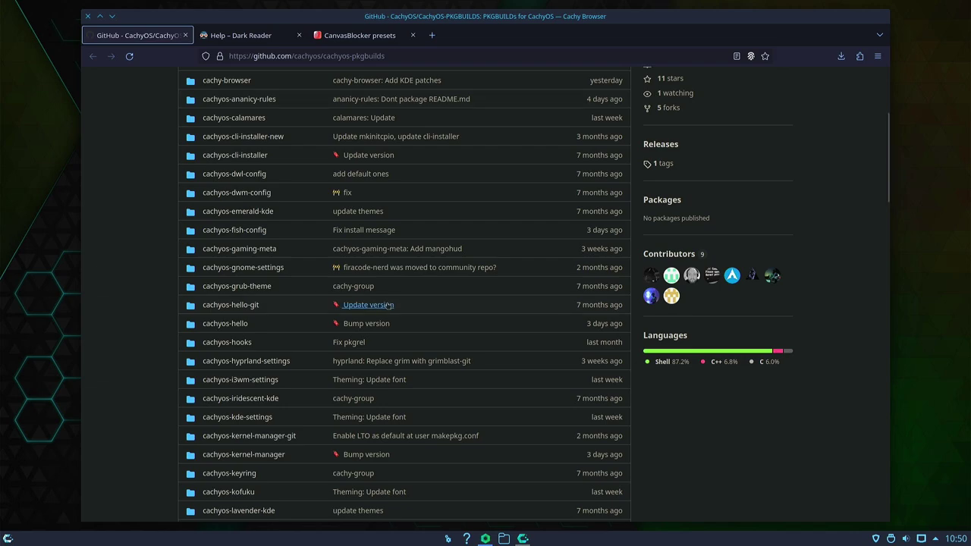
pyautogui.scroll(-15, 381, 307)
pyautogui.scroll(-15, 381, 309)
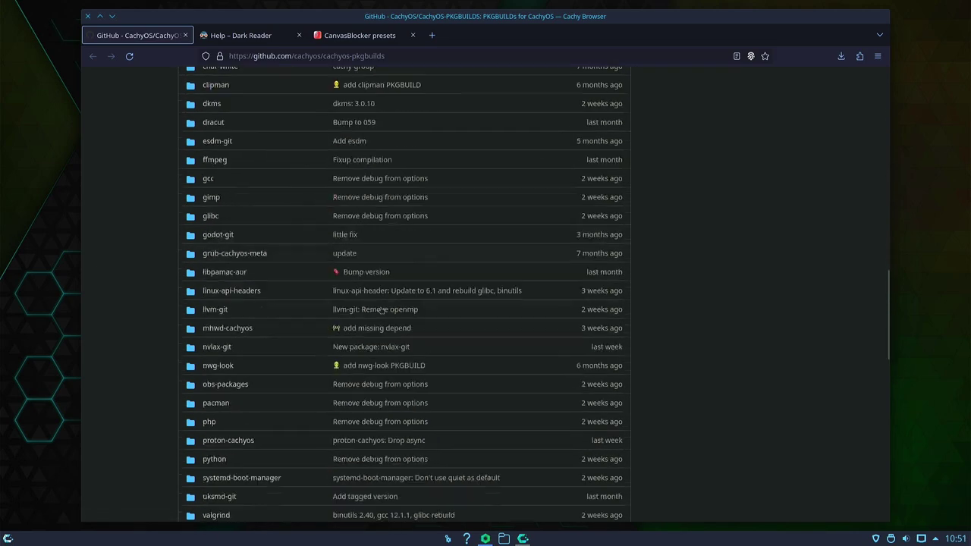
pyautogui.scroll(-10, 365, 304)
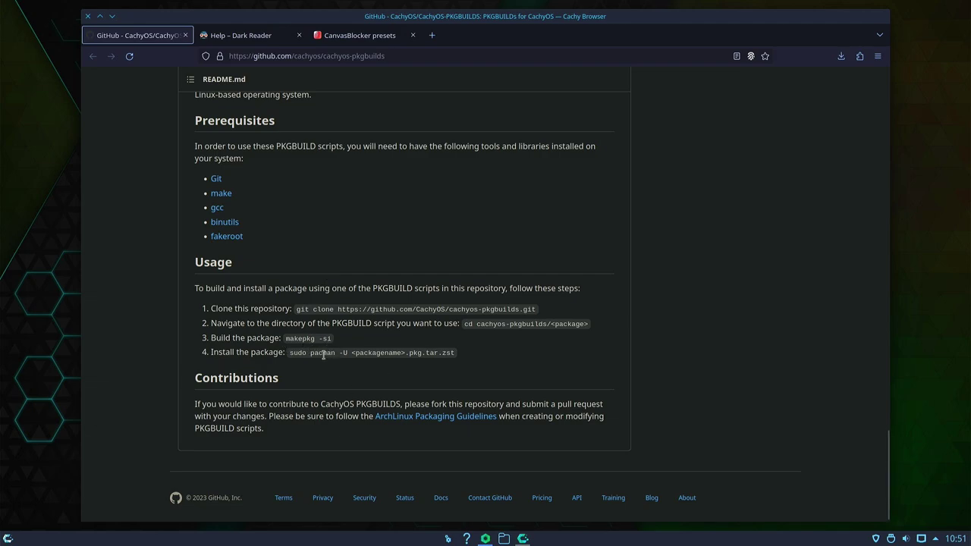
pyautogui.hotkey('ctrl', 'q')
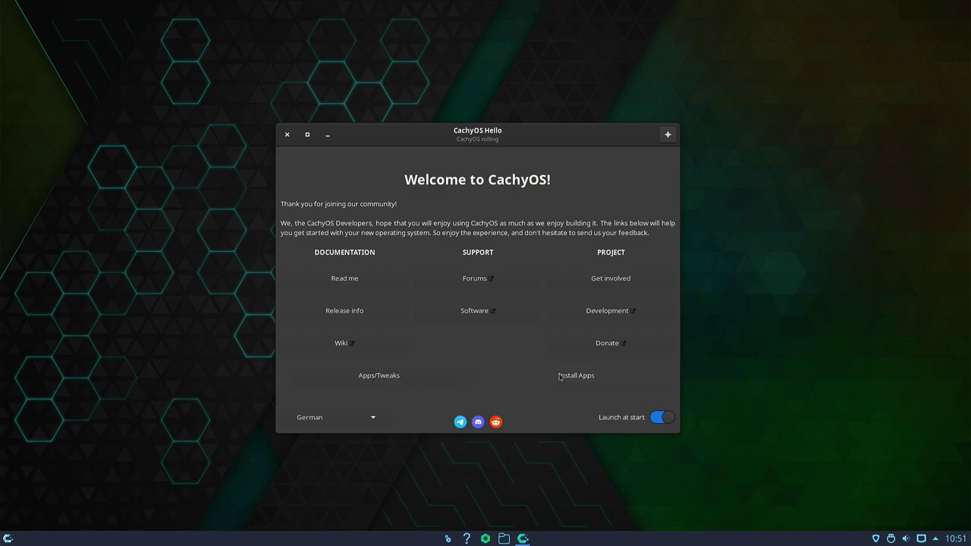
pyautogui.click(307, 135)
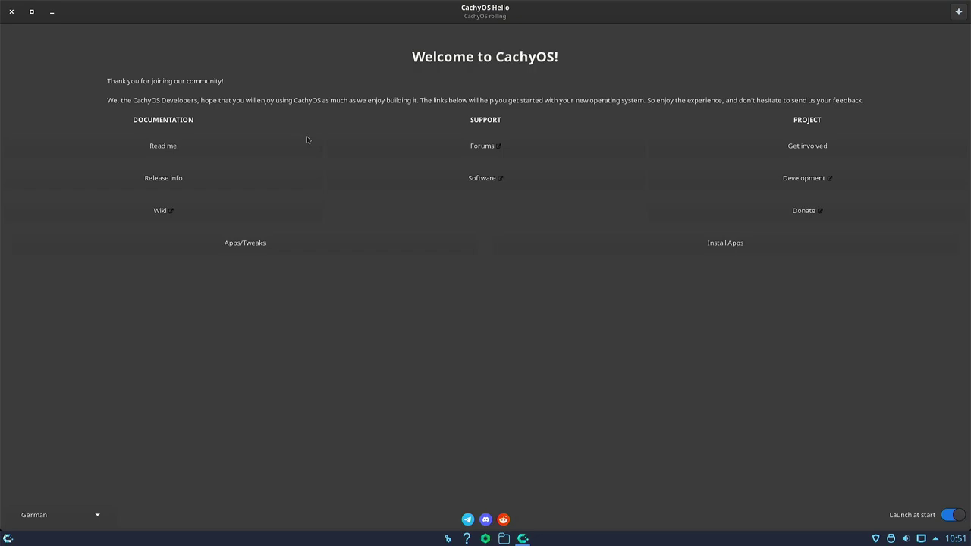
pyautogui.click(32, 13)
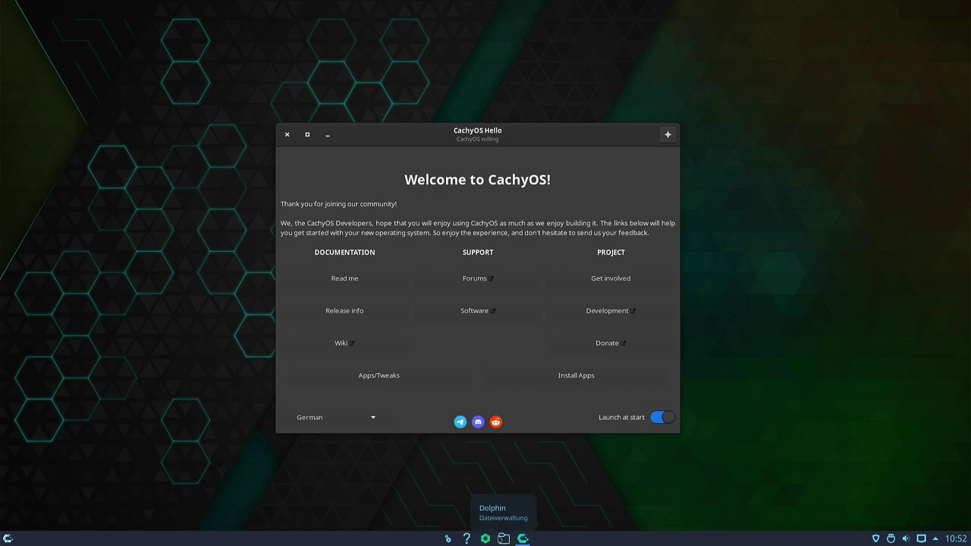
pyautogui.click(505, 540)
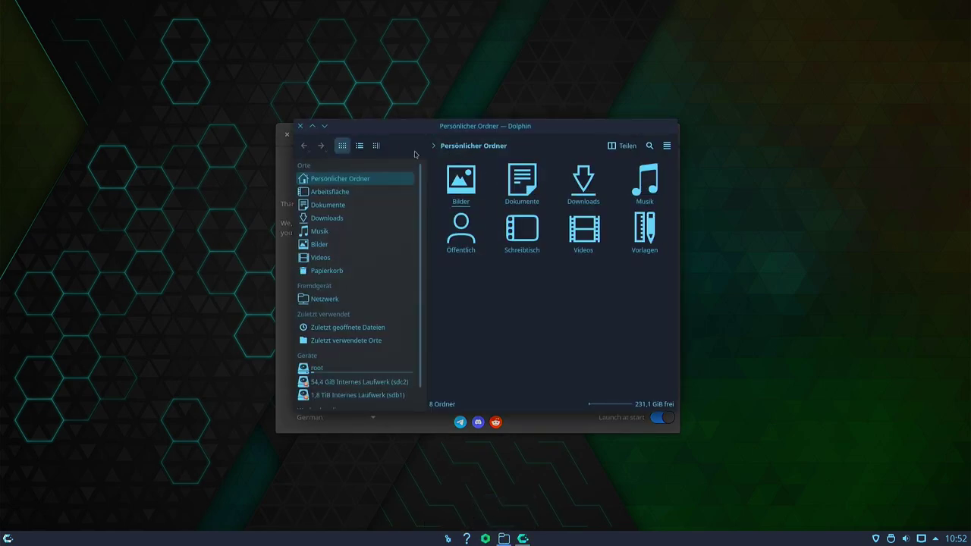
pyautogui.moveTo(435, 125); pyautogui.dragTo(326, 172)
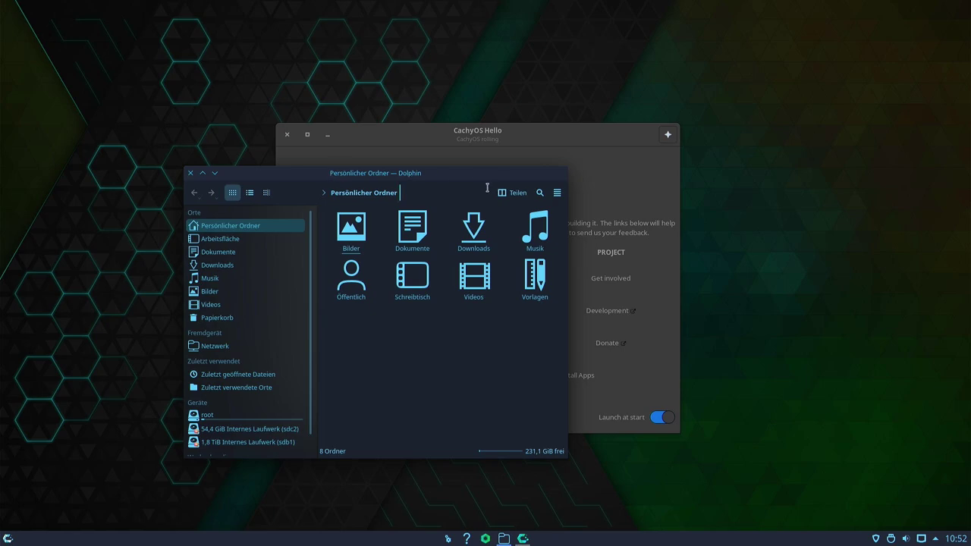
pyautogui.hotkey('ctrl', 'q')
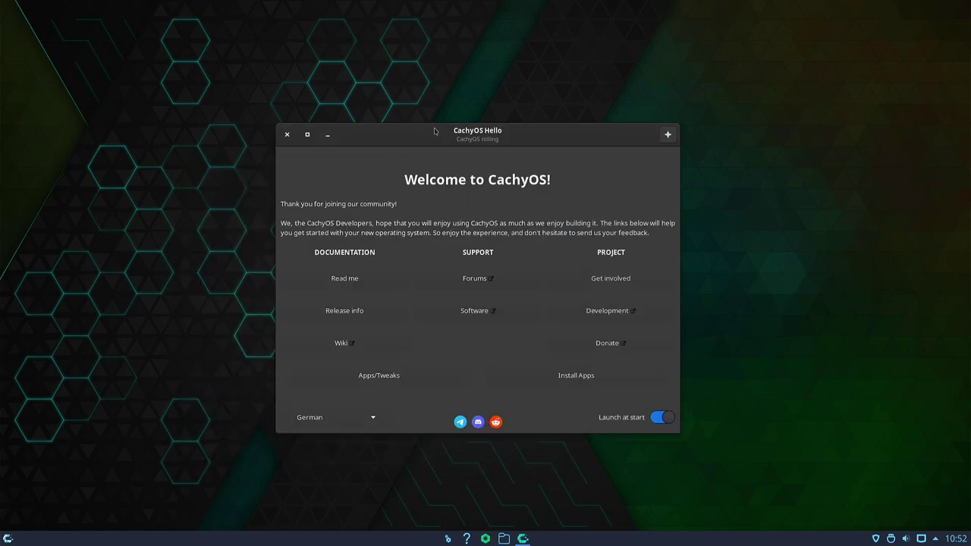
pyautogui.moveTo(461, 137)
pyautogui.mouseDown()
pyautogui.moveTo(443, 141)
pyautogui.moveTo(451, 132)
pyautogui.mouseUp()
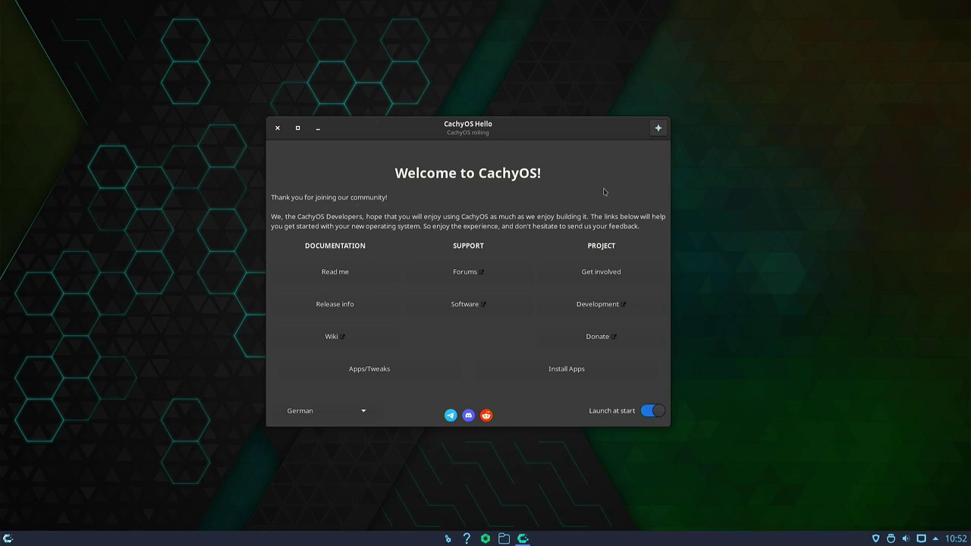
# Step: From the tweaks page, run a sudo full system update that finds no upgrades, then close the terminal
pyautogui.click(374, 370)
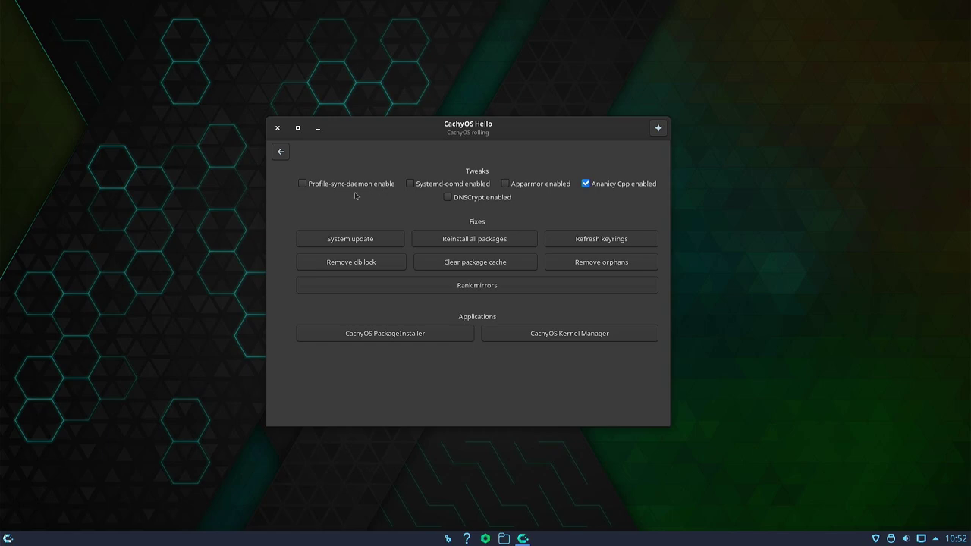
pyautogui.click(360, 242)
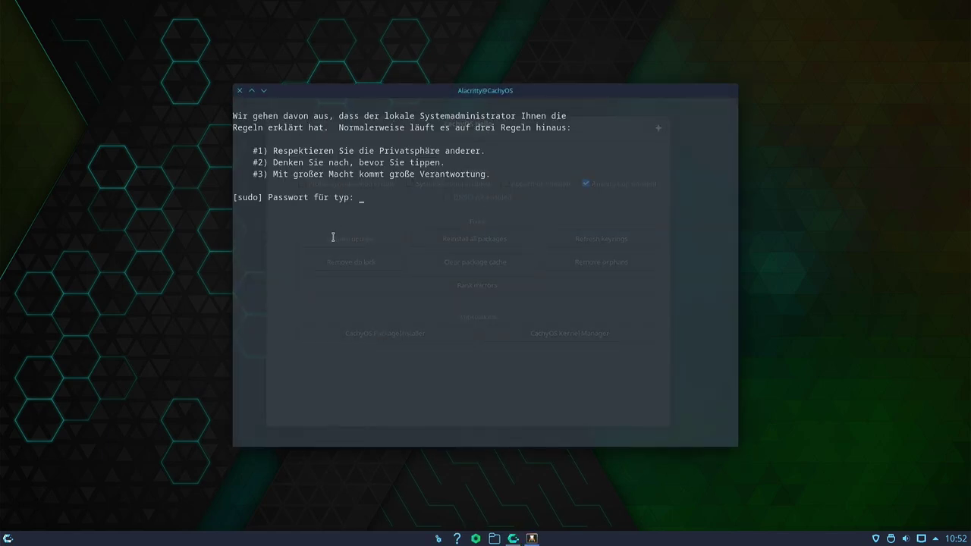
pyautogui.press('Return')
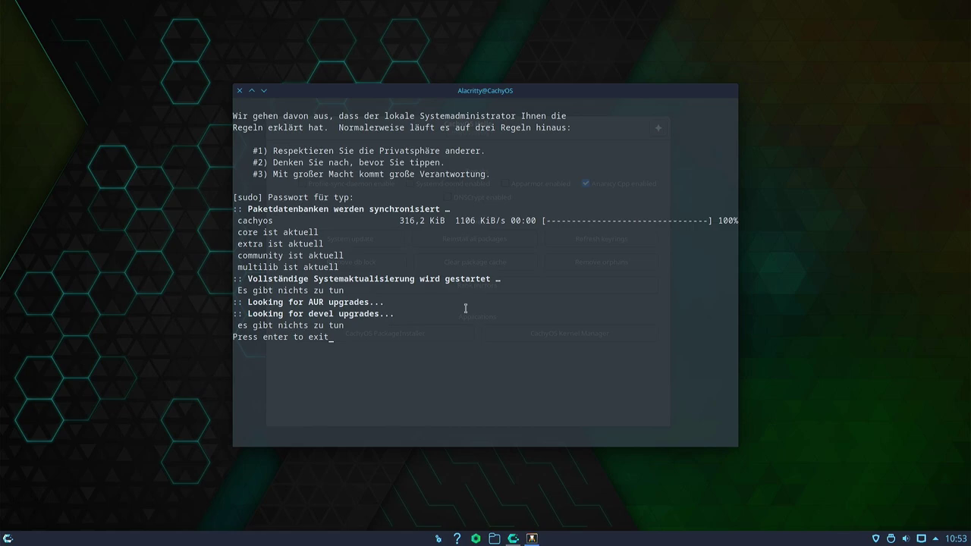
pyautogui.moveTo(309, 313); pyautogui.dragTo(385, 314)
pyautogui.click(364, 313)
pyautogui.moveTo(308, 302); pyautogui.dragTo(365, 302)
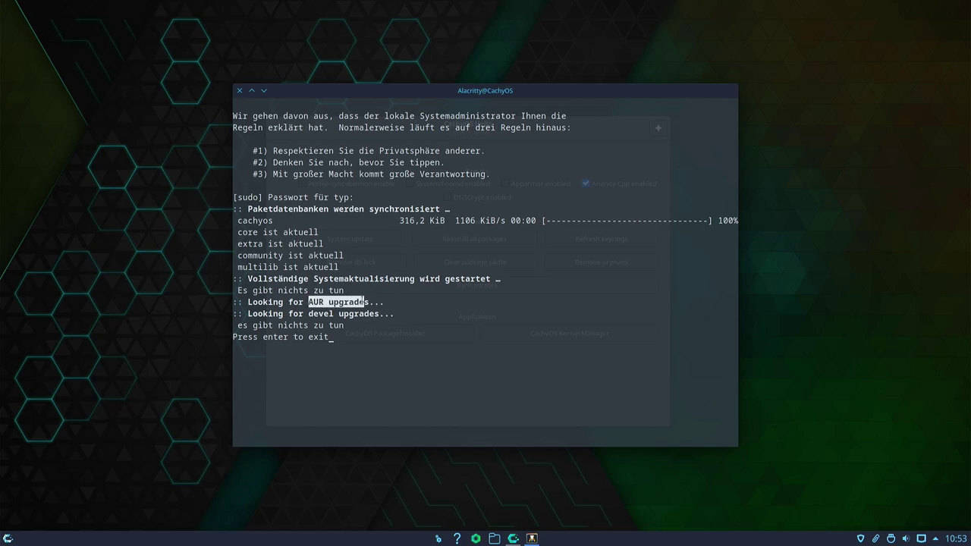
pyautogui.click(365, 302)
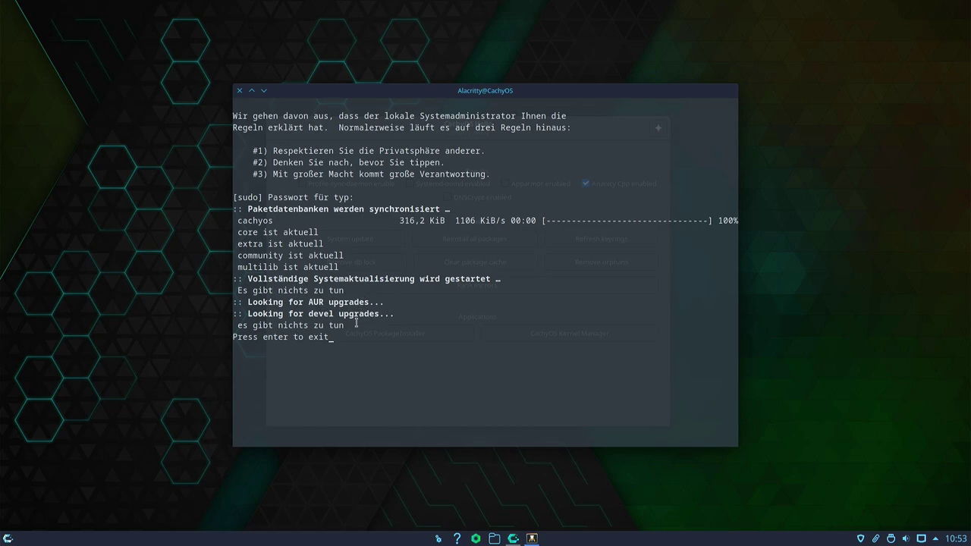
pyautogui.press('Return')
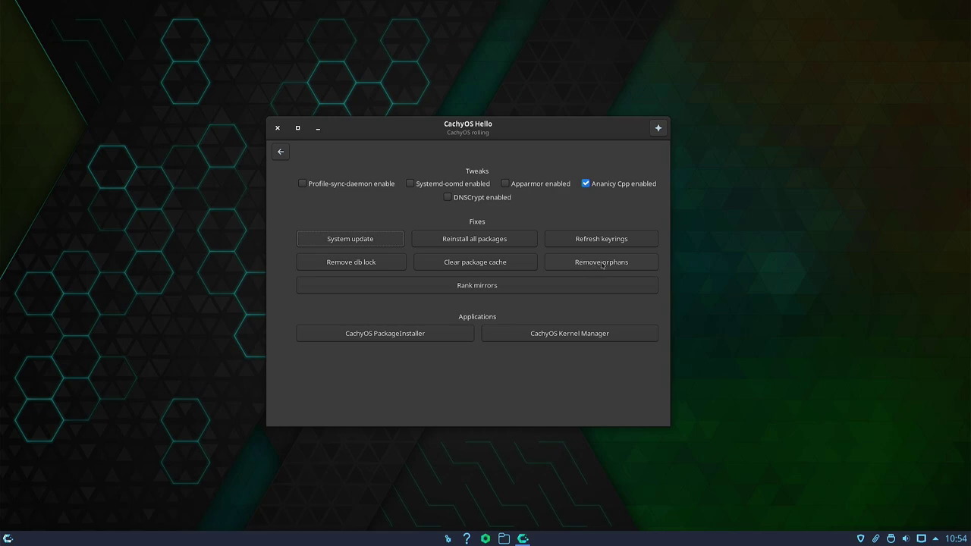
# Step: Run Rank mirrors with the sudo password, writing cachyos-v3-mirrorlist, then close the terminal
pyautogui.click(483, 291)
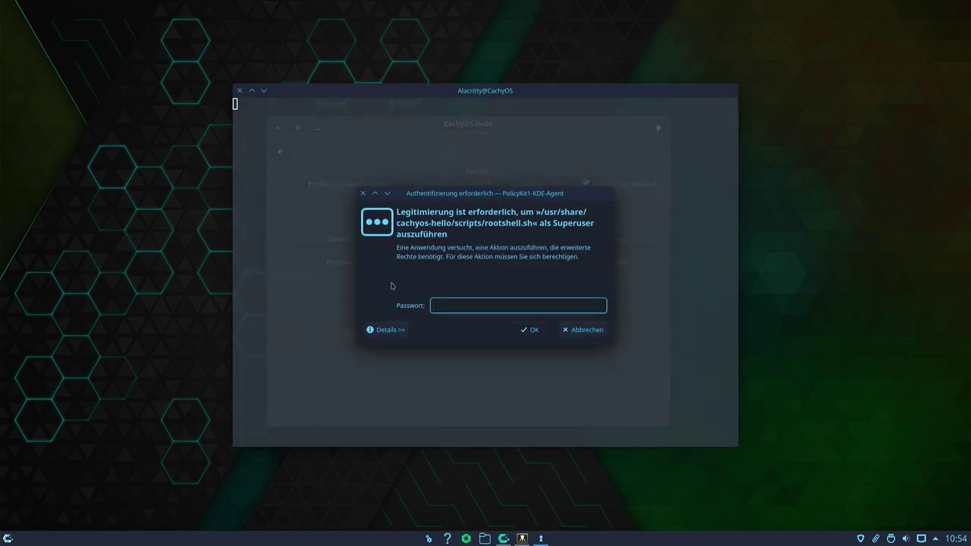
pyautogui.write('******')
pyautogui.press('Return')
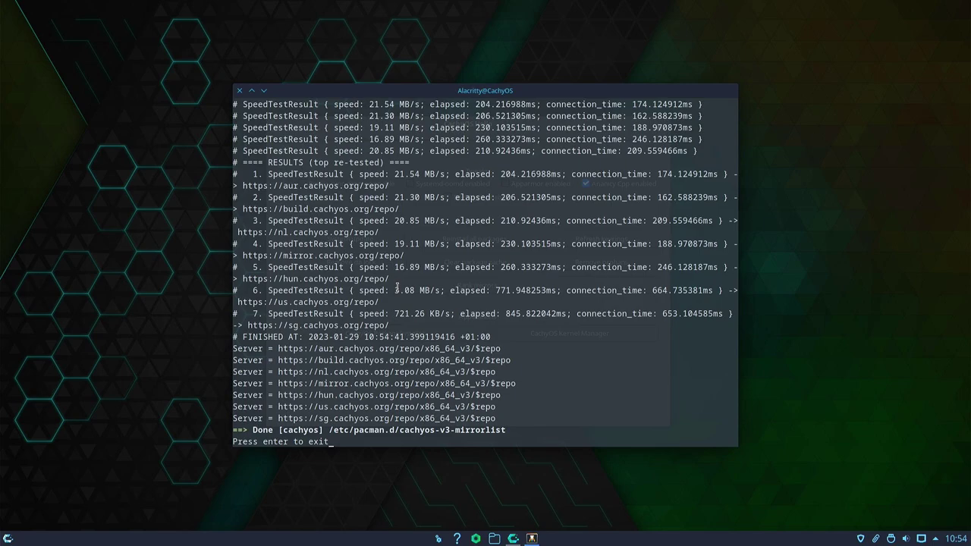
pyautogui.press('Return')
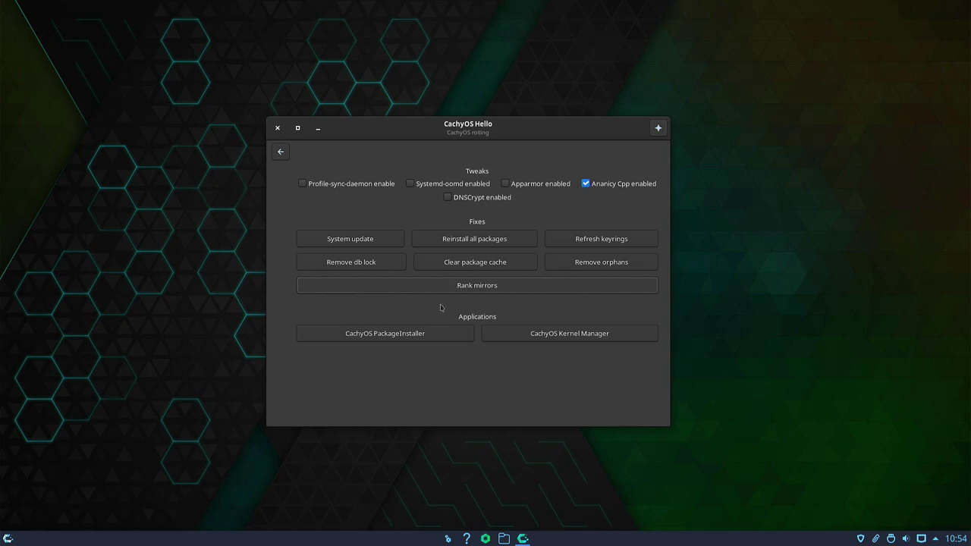
# Step: Launch CachyOS Package Installer and authenticate with the sudo password
pyautogui.click(393, 338)
pyautogui.write('****')
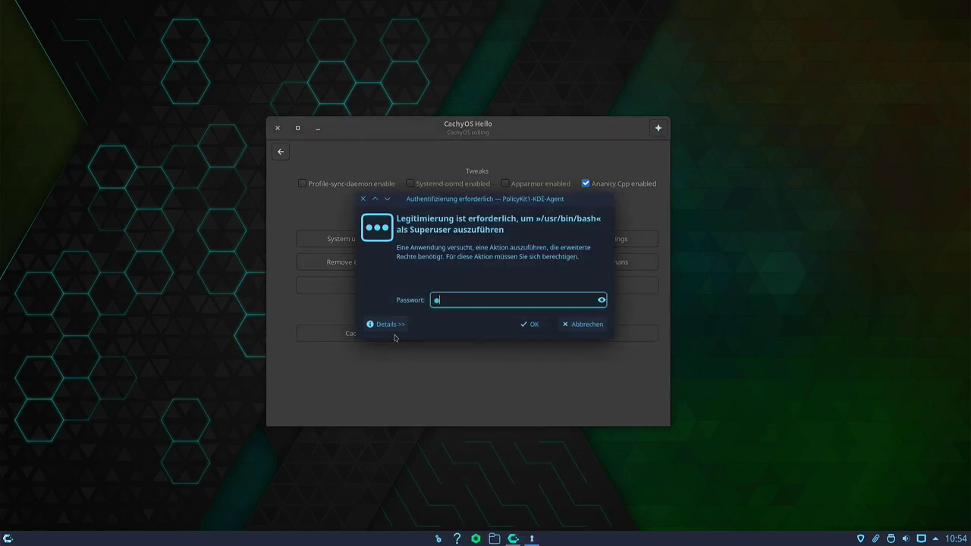
pyautogui.press('Return')
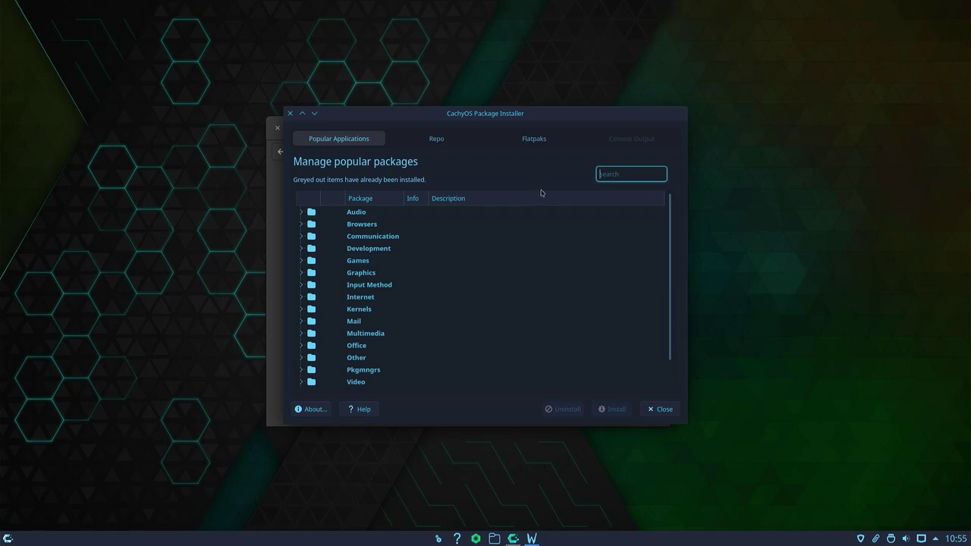
pyautogui.scroll(-1, 508, 300)
pyautogui.scroll(1, 510, 301)
# Step: Maximize the installer, browse the Mail, Graphics, Video and Browsers categories, then show the Repo list
pyautogui.click(302, 321)
pyautogui.scroll(-4, 414, 296)
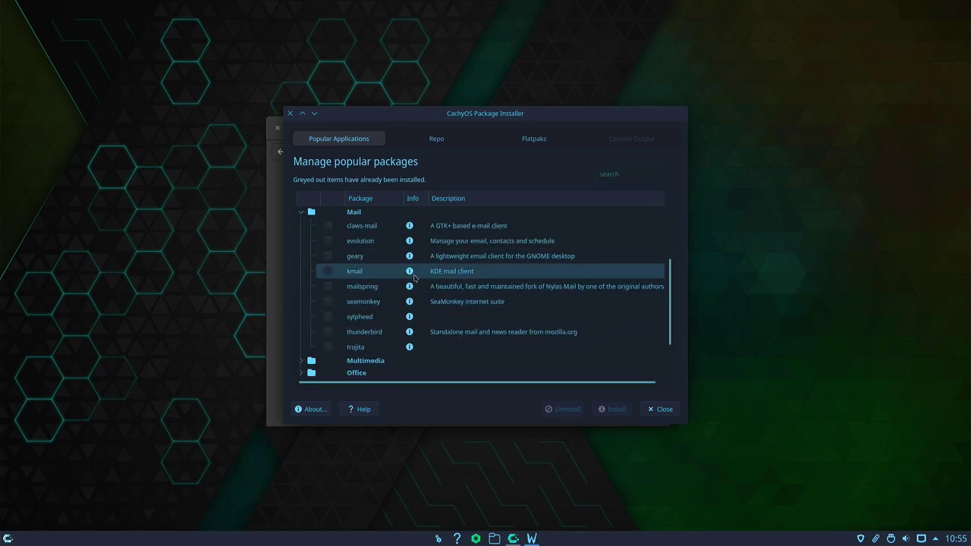
pyautogui.click(303, 114)
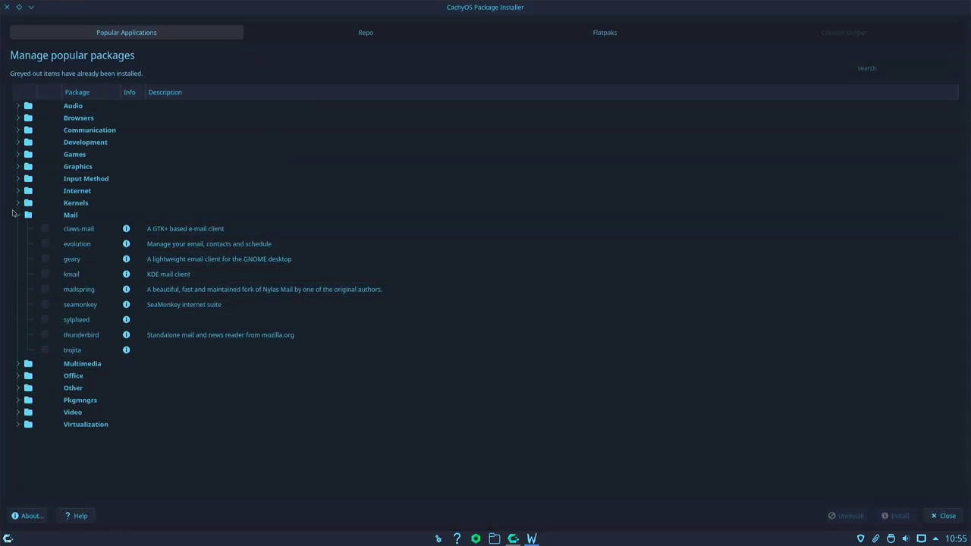
pyautogui.click(18, 215)
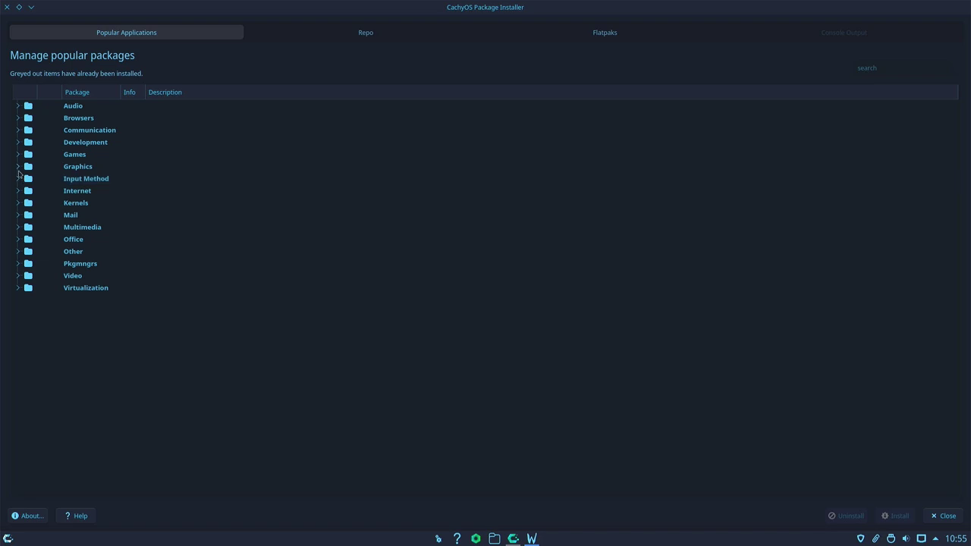
pyautogui.click(18, 168)
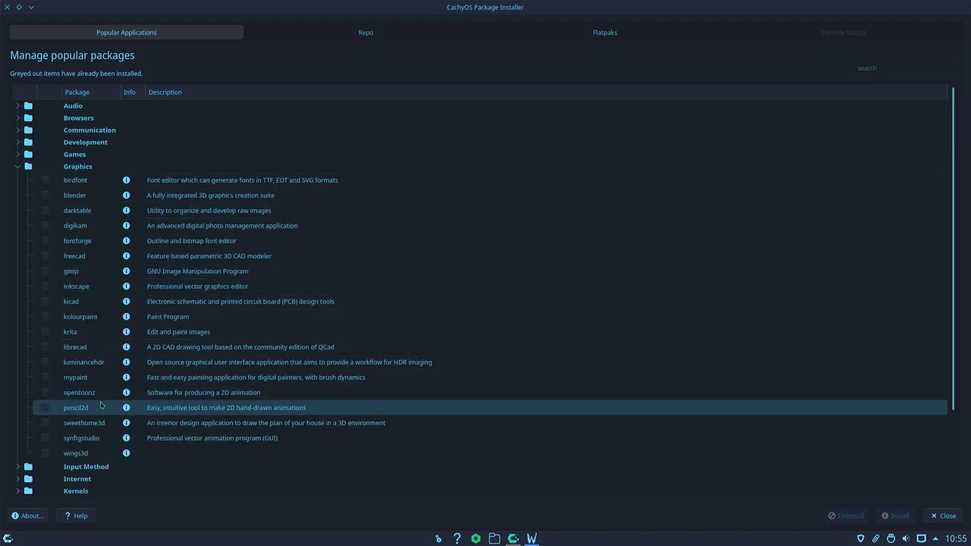
pyautogui.click(17, 166)
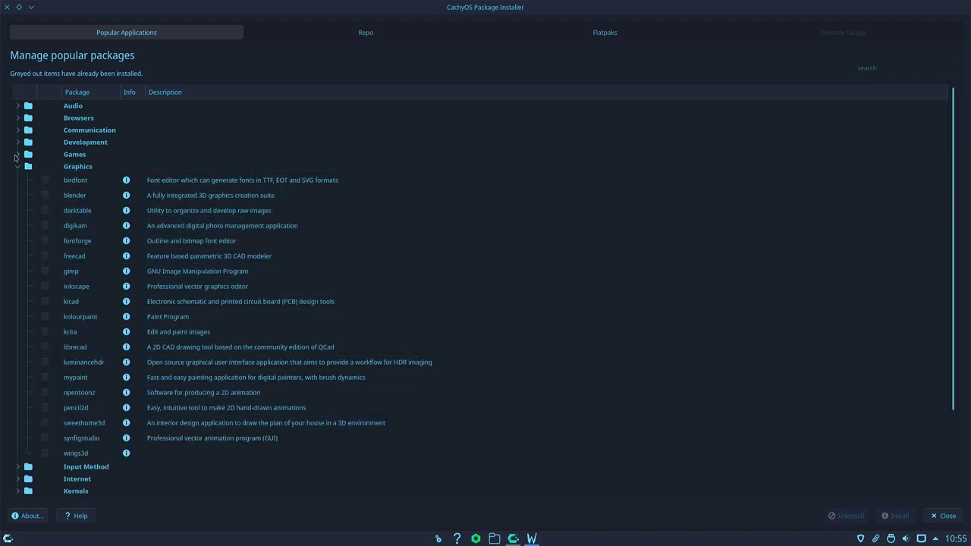
pyautogui.click(18, 275)
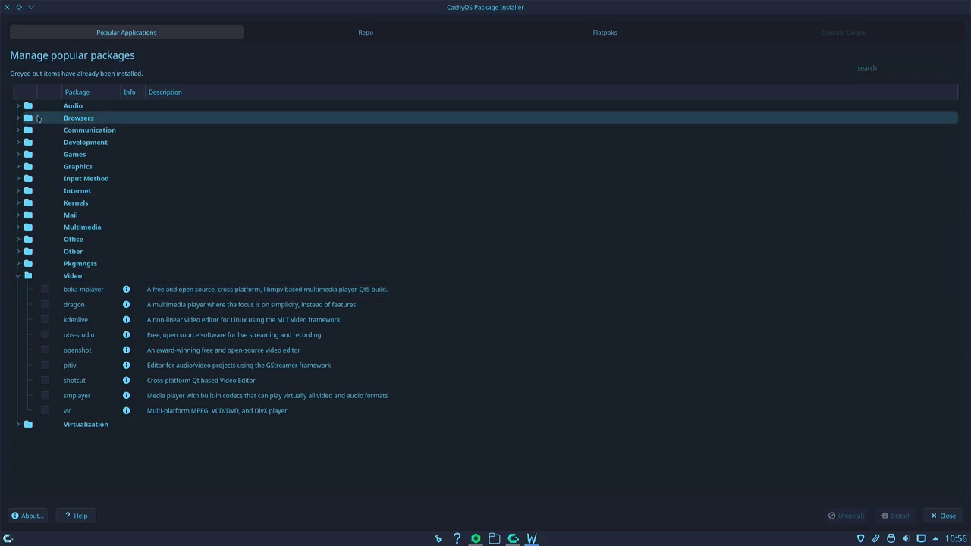
pyautogui.click(27, 118)
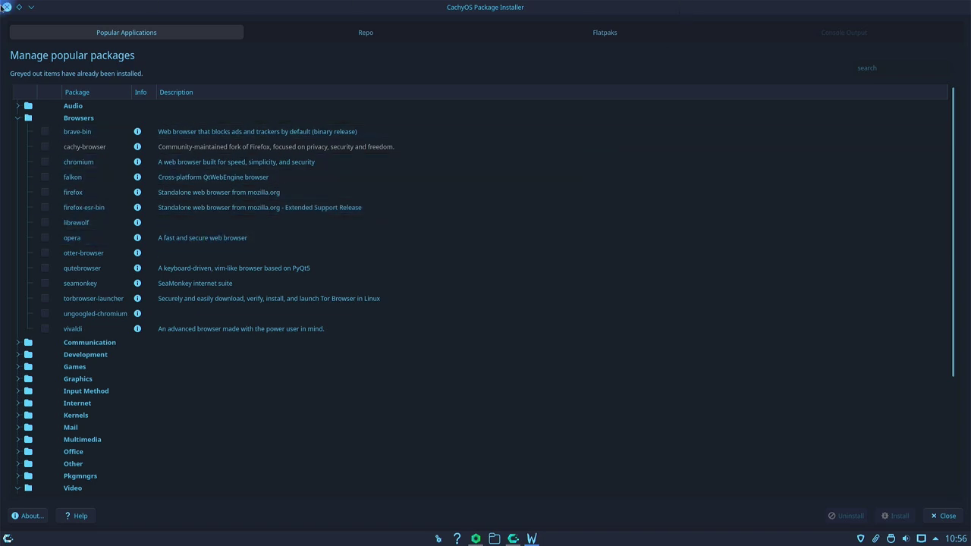
pyautogui.click(383, 32)
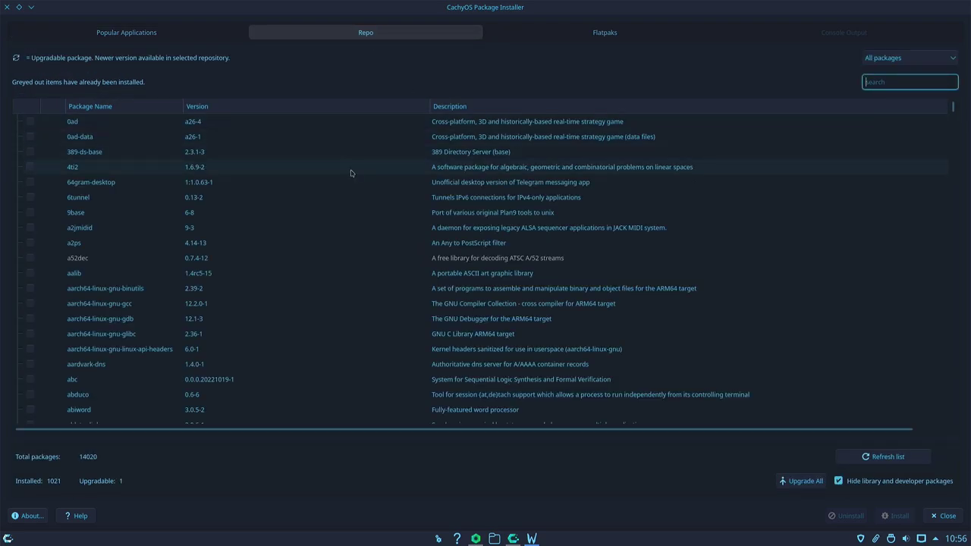
# Step: Scroll down the Repo package list, then go to the Flatpaks page and its repository warning
pyautogui.scroll(-1, 338, 166)
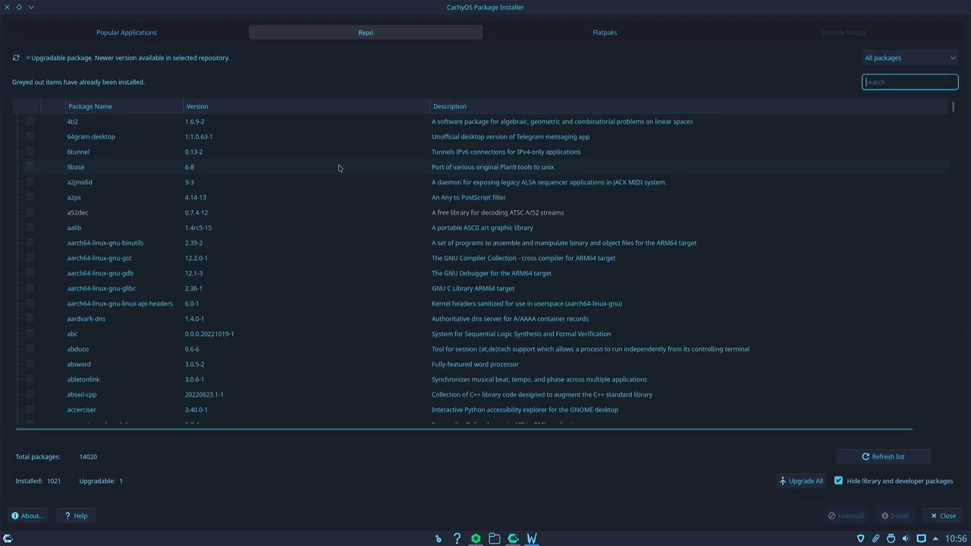
pyautogui.scroll(-7, 339, 167)
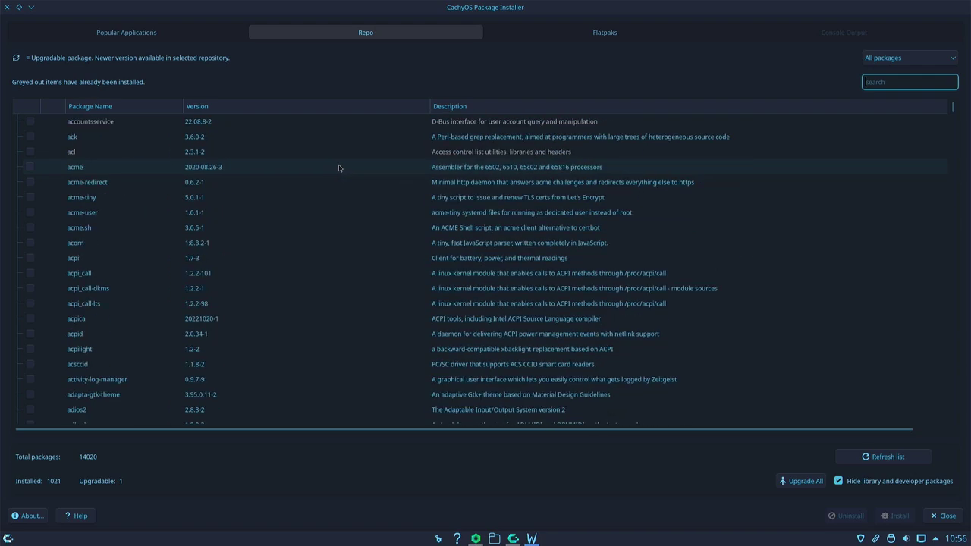
pyautogui.scroll(-20, 339, 168)
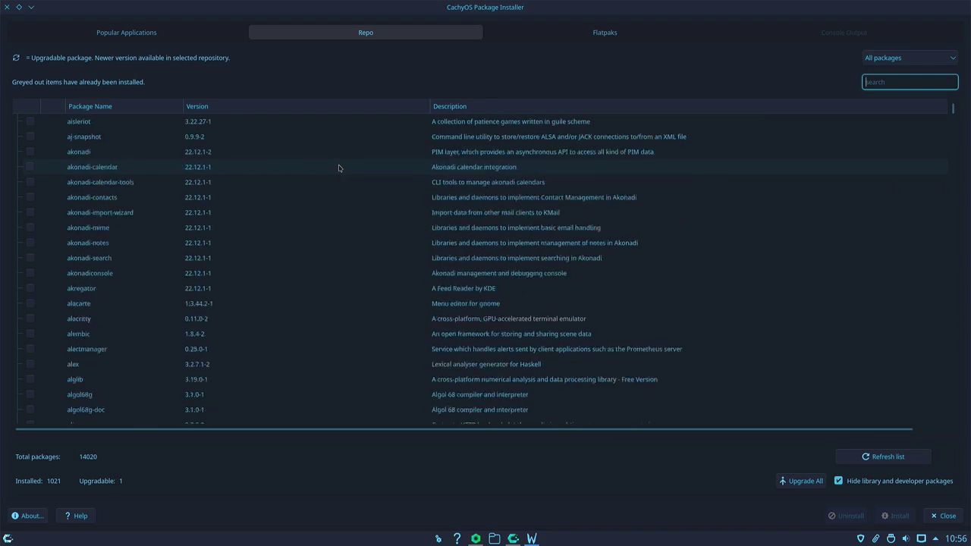
pyautogui.scroll(-4, 339, 168)
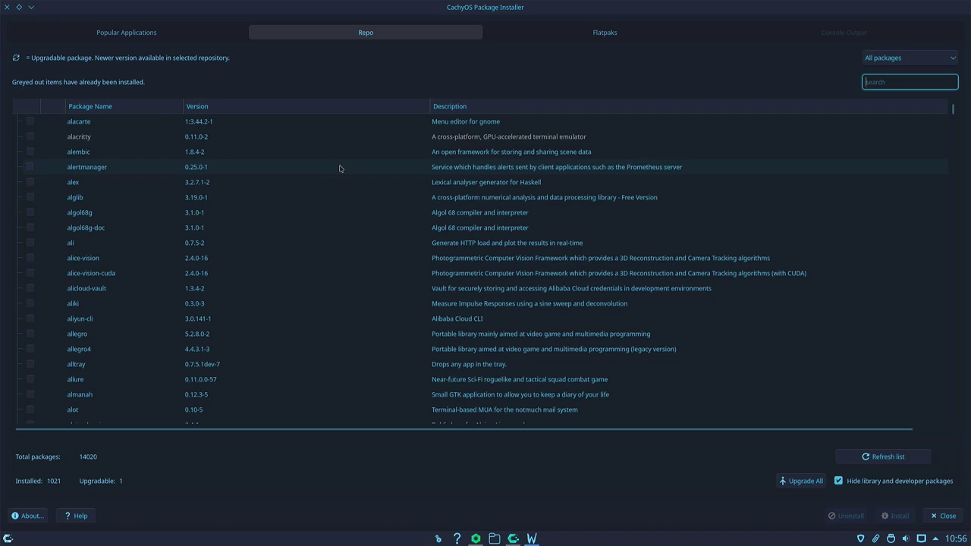
pyautogui.scroll(-3, 340, 168)
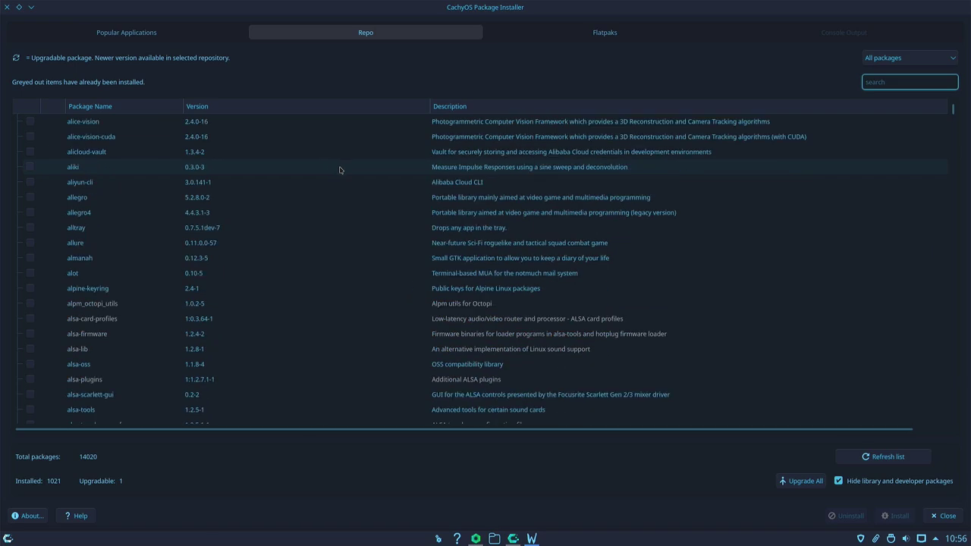
pyautogui.click(608, 34)
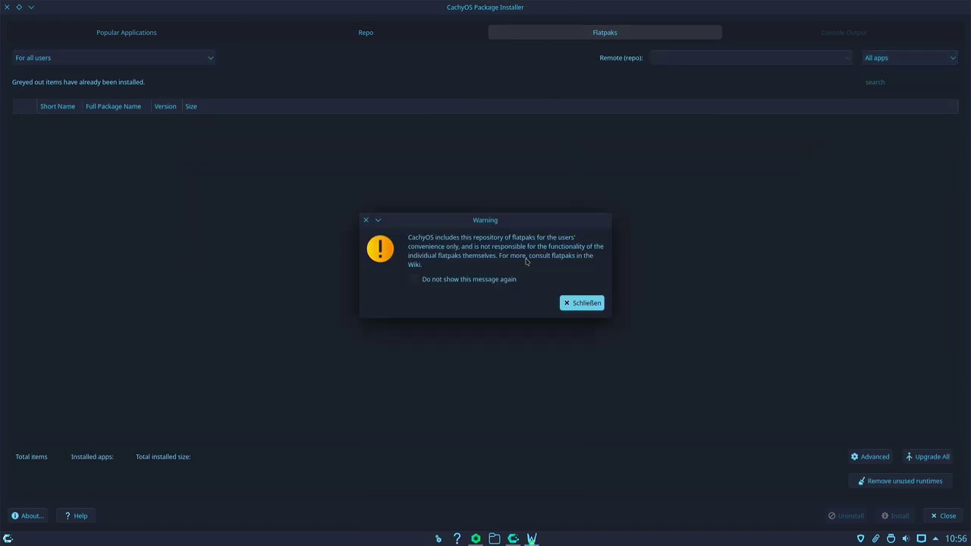
# Step: Dismiss the flatpak repository warning, agree to install Flatpak, and acknowledge the installation failure
pyautogui.click(569, 303)
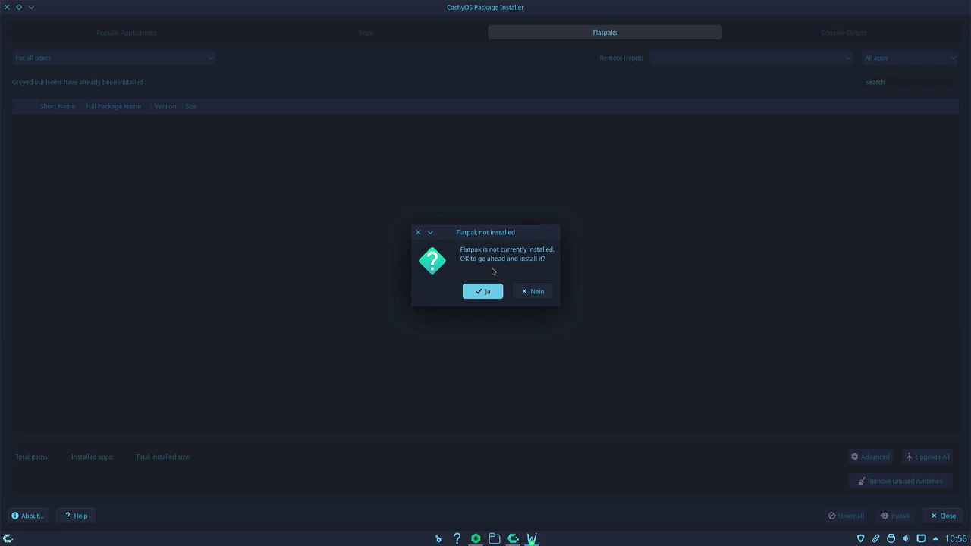
pyautogui.click(482, 296)
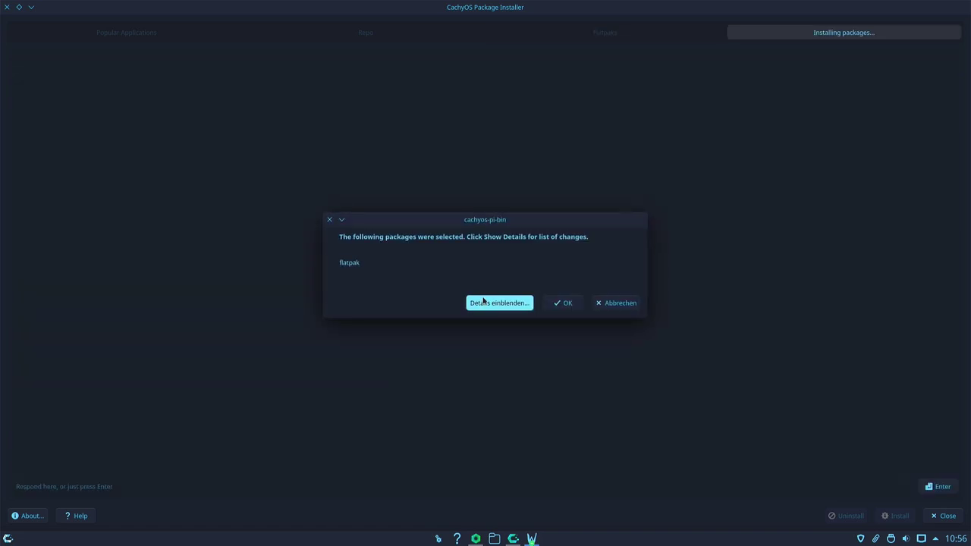
pyautogui.click(569, 304)
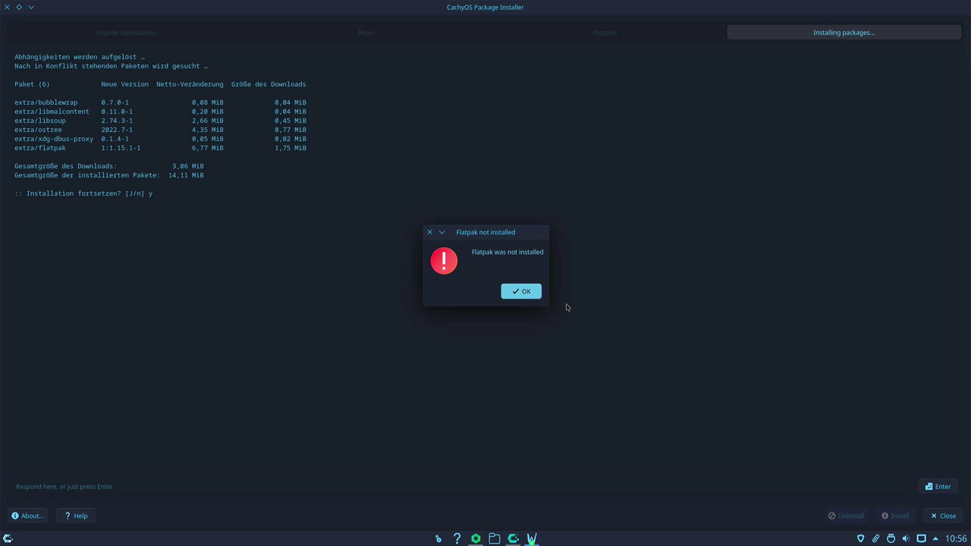
pyautogui.click(522, 294)
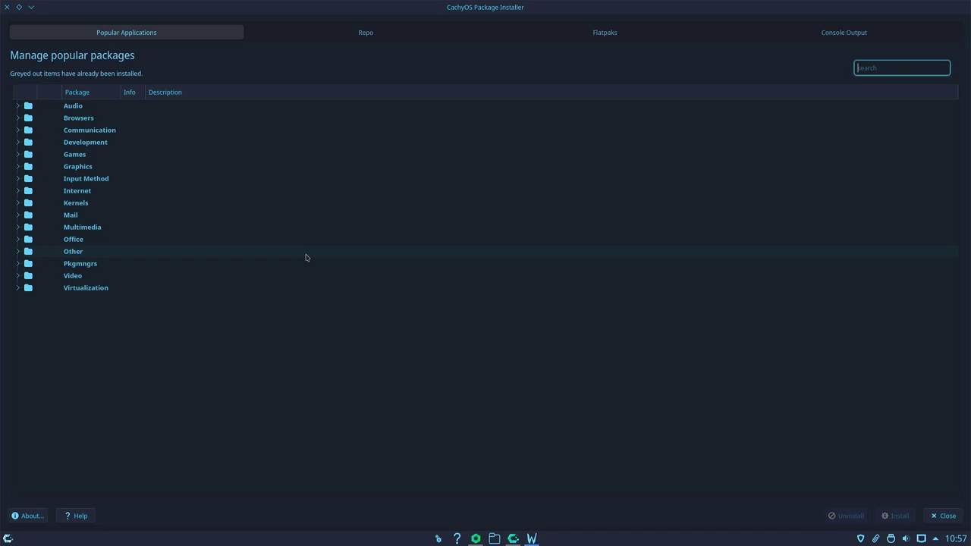
# Step: Retry the Flatpak install from the Flatpaks page and dismiss the 'Flatpak not installed' notice
pyautogui.click(607, 32)
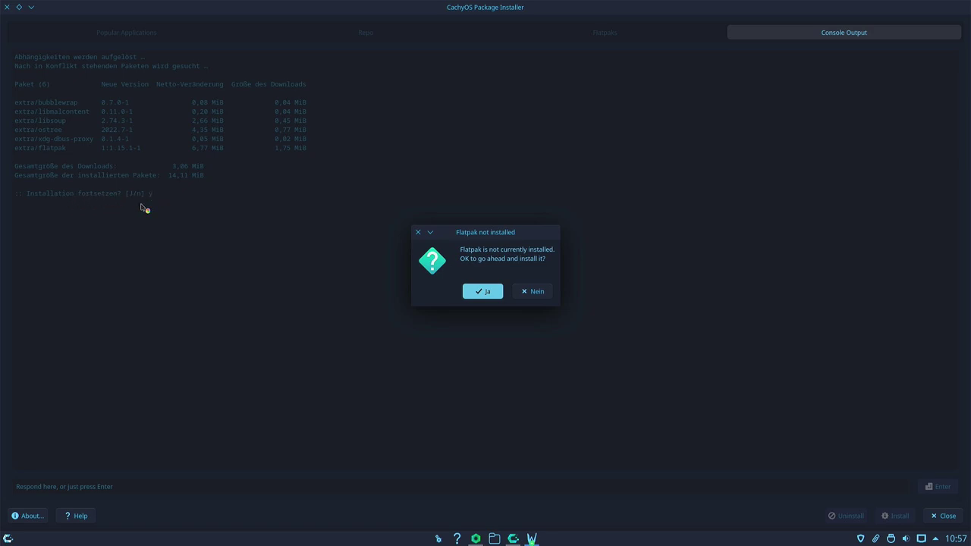
pyautogui.click(482, 292)
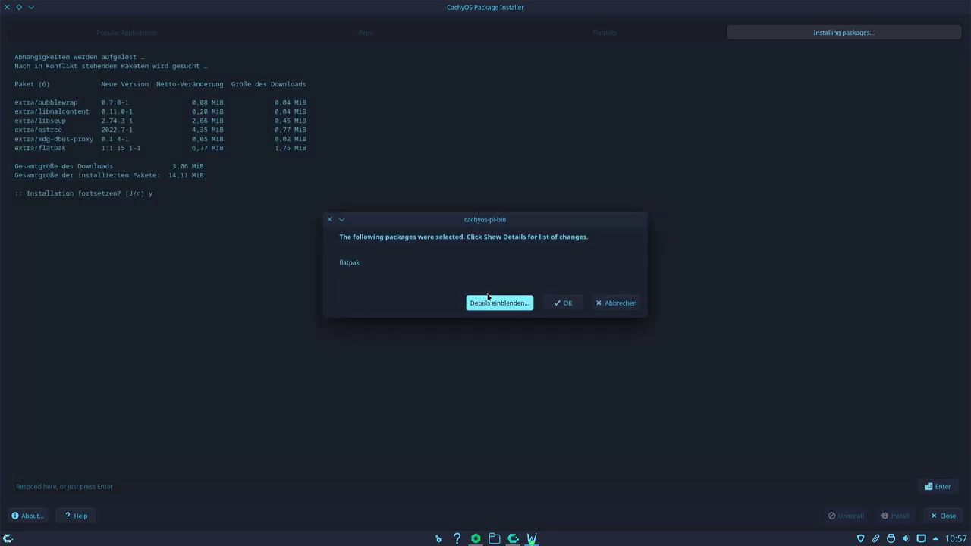
pyautogui.click(565, 302)
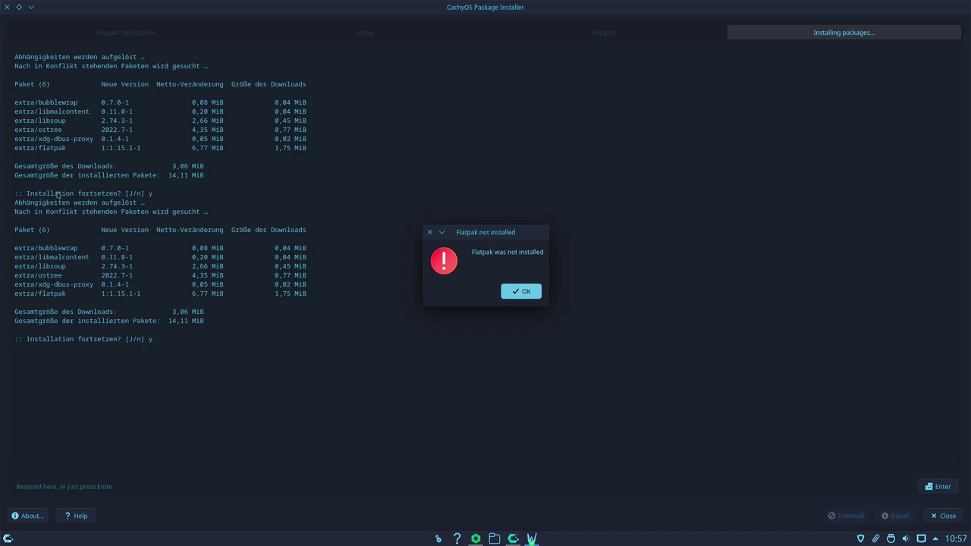
pyautogui.click(131, 197)
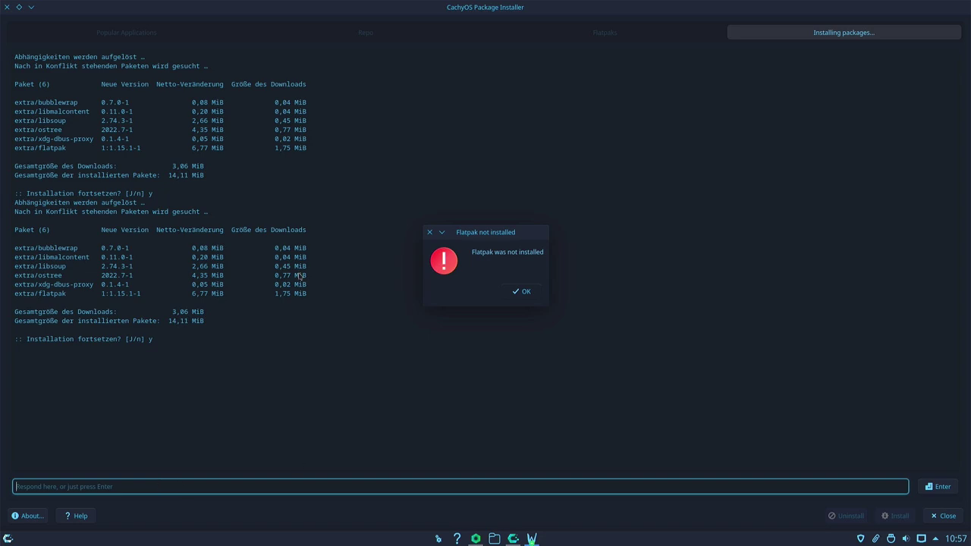
pyautogui.click(522, 293)
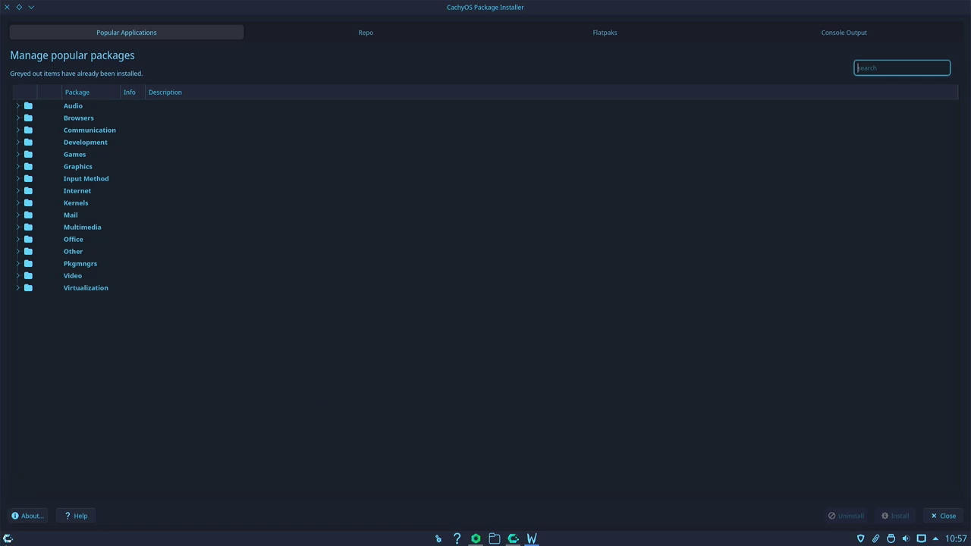
# Step: Install flatpak in Konsole with 'sudo pacman -Sy flatpak -y', then close the terminal
pyautogui.click(8, 539)
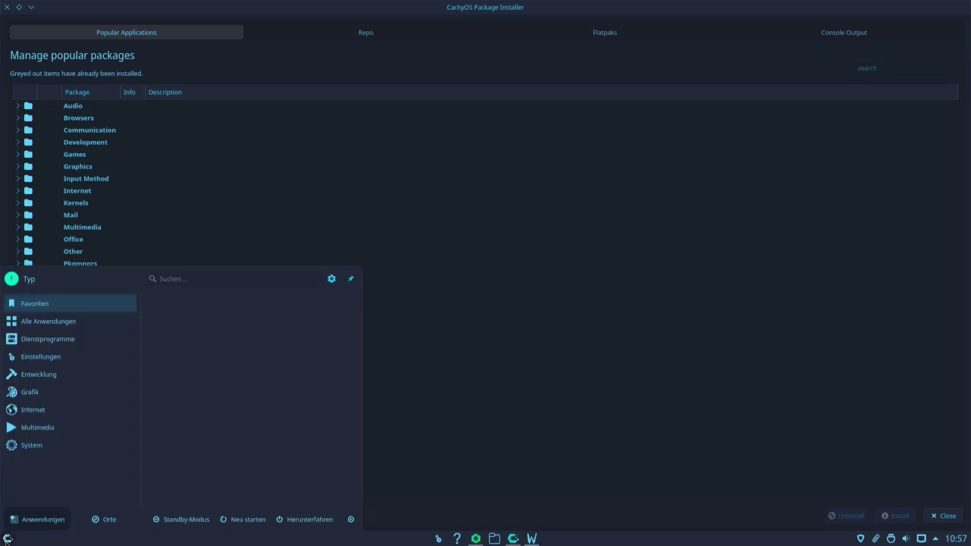
pyautogui.hotkey('ctrl', 'alt', 't')
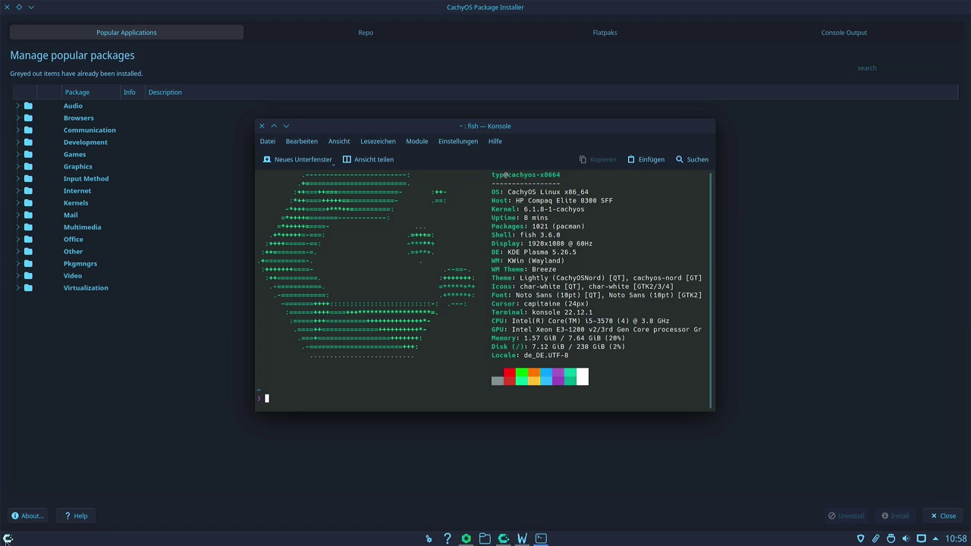
pyautogui.hotkey('ctrl', 'l')
pyautogui.write('sudo ')
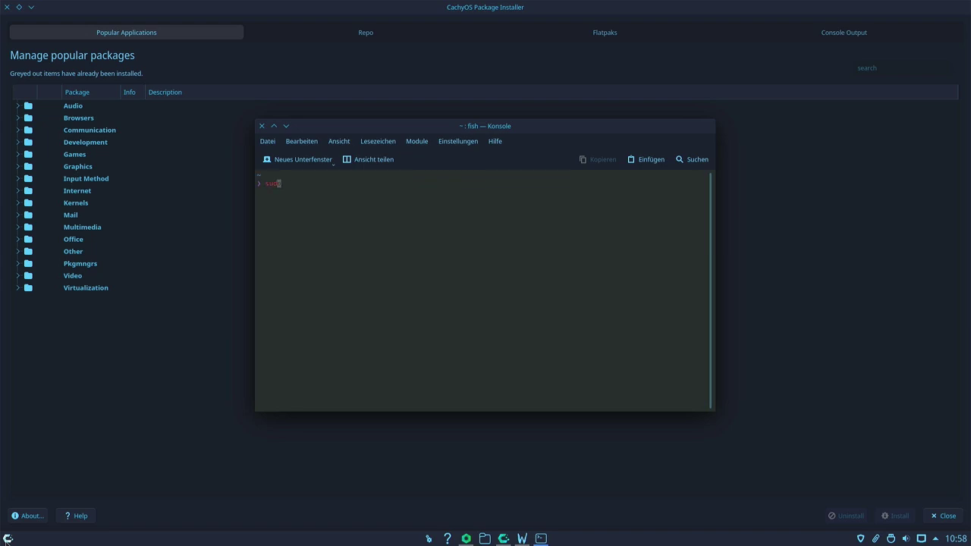
pyautogui.write('pacman -Sy flatpak')
pyautogui.write('-y')
pyautogui.press('Return')
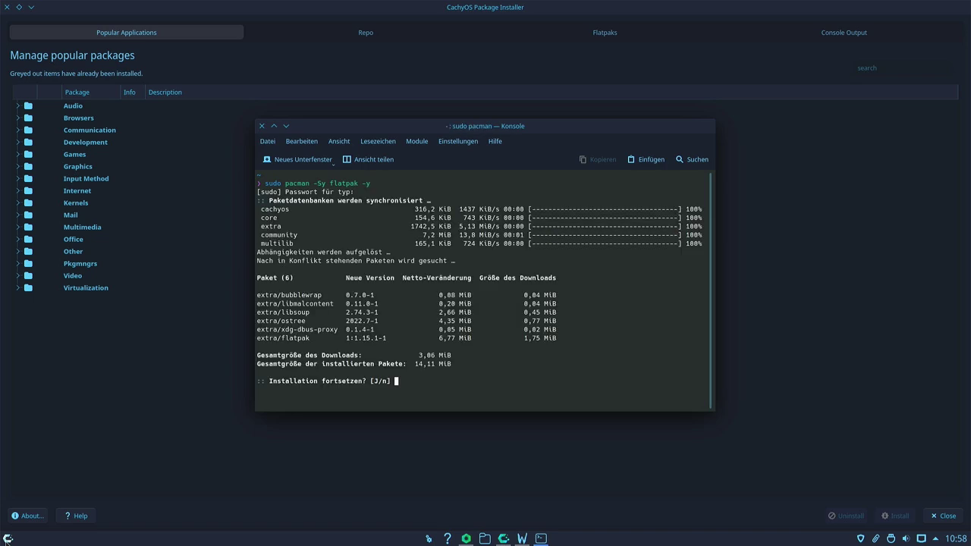
pyautogui.press('Return')
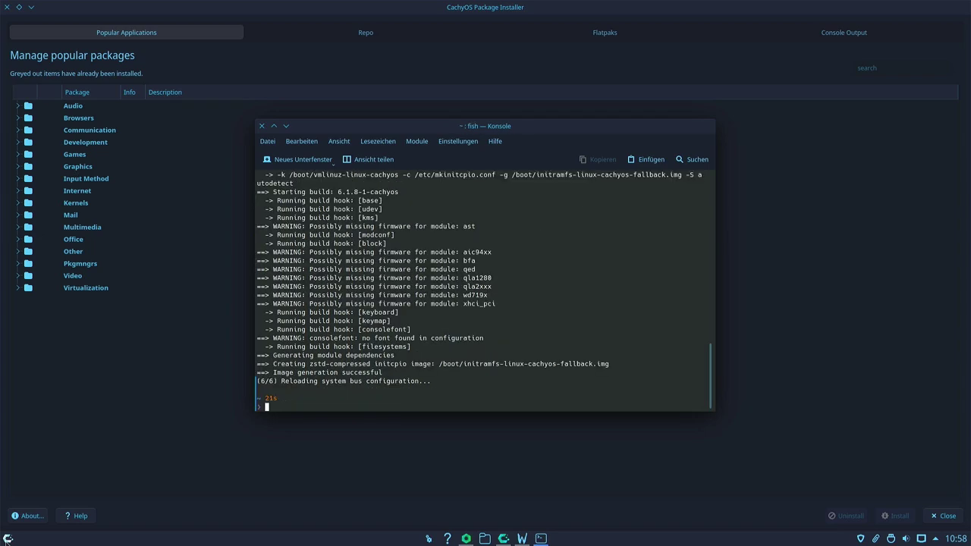
pyautogui.click(262, 126)
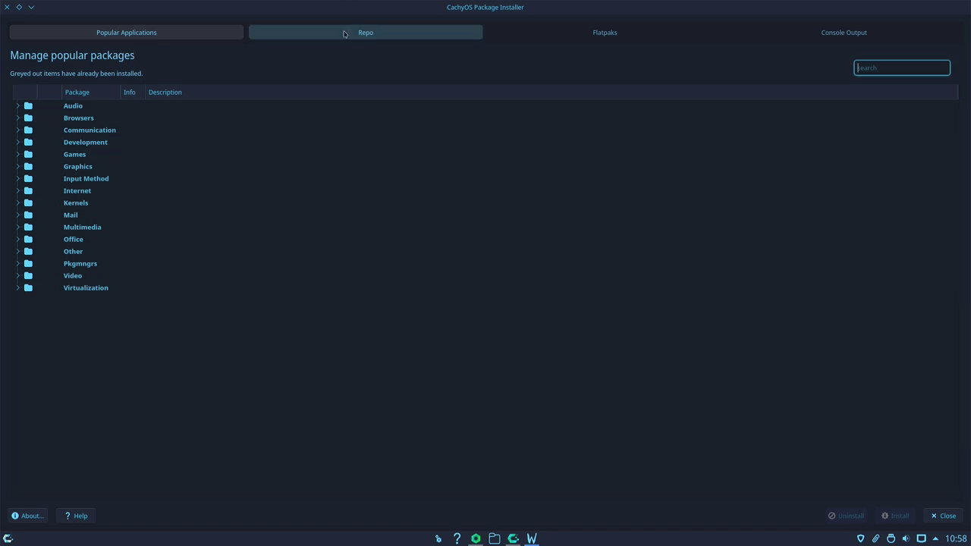
# Step: On the Flatpaks tab, agree to install Flatpak, confirm the package selection, and acknowledge the re-login notice
pyautogui.click(629, 32)
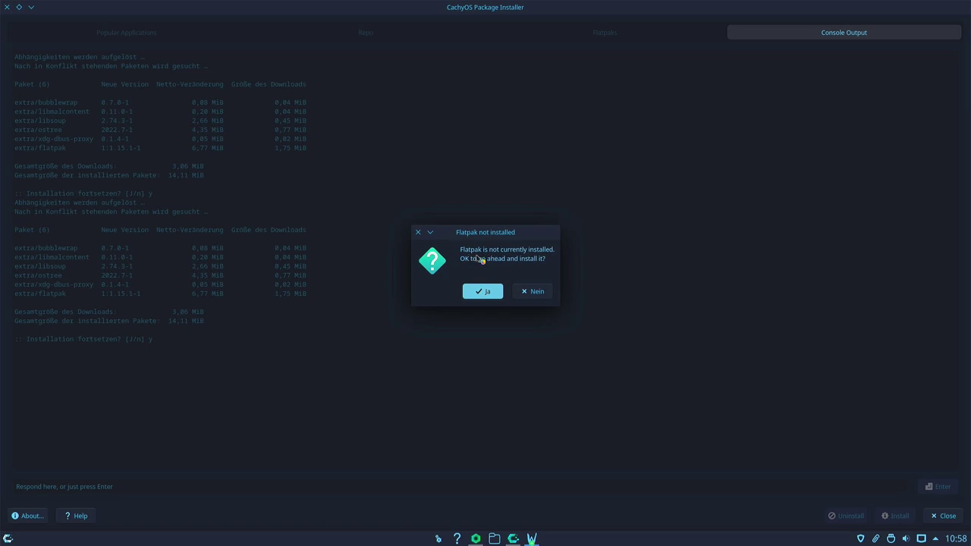
pyautogui.click(485, 293)
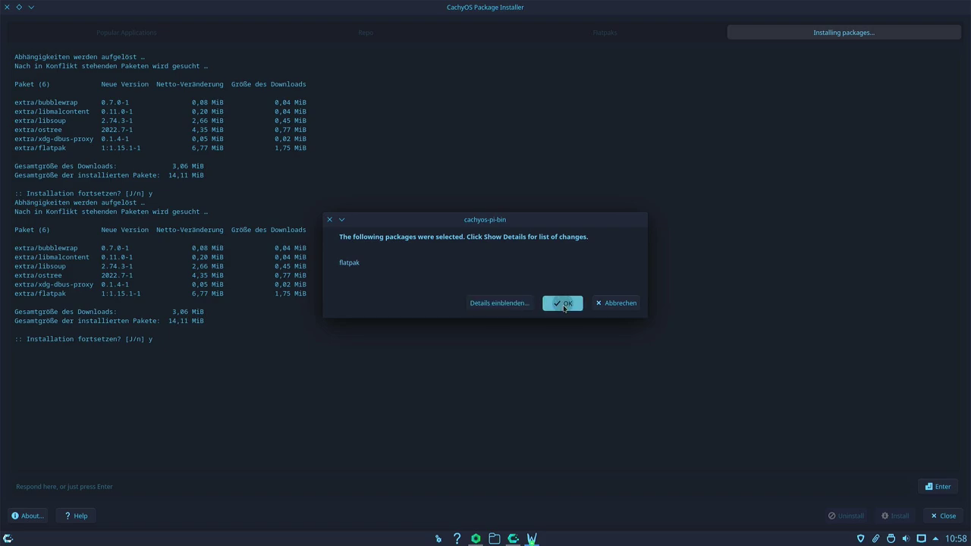
pyautogui.click(564, 304)
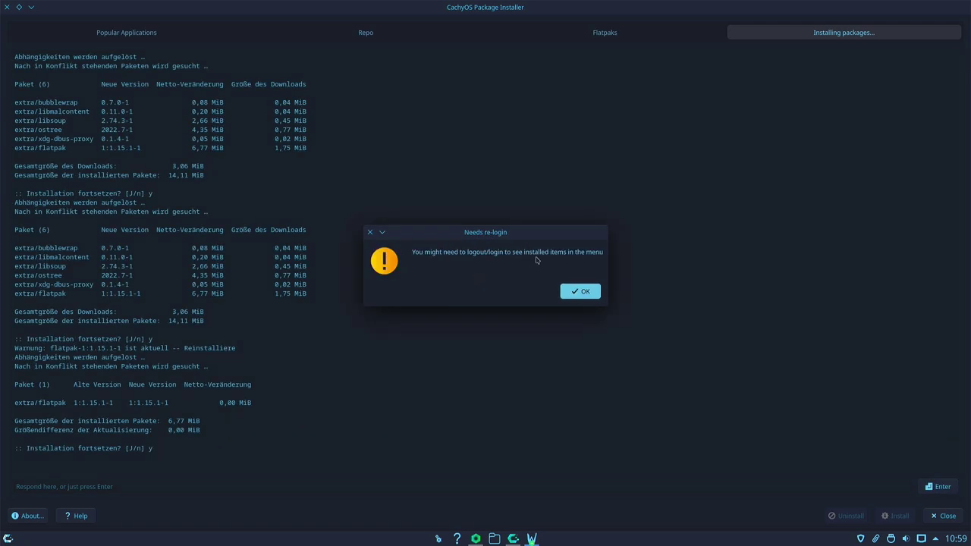
pyautogui.click(579, 292)
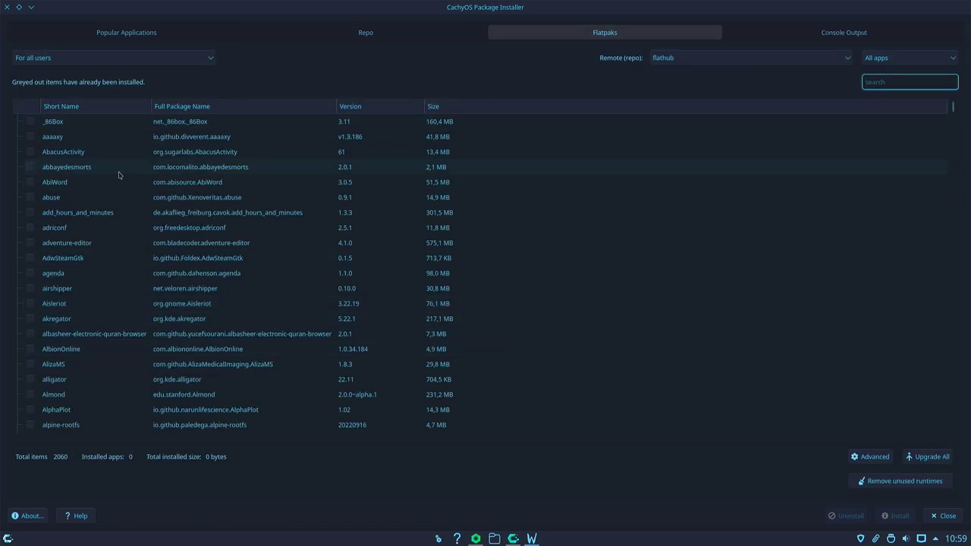
# Step: Scroll through the Flathub app list, briefly opening and closing the application launcher
pyautogui.scroll(-15, 216, 231)
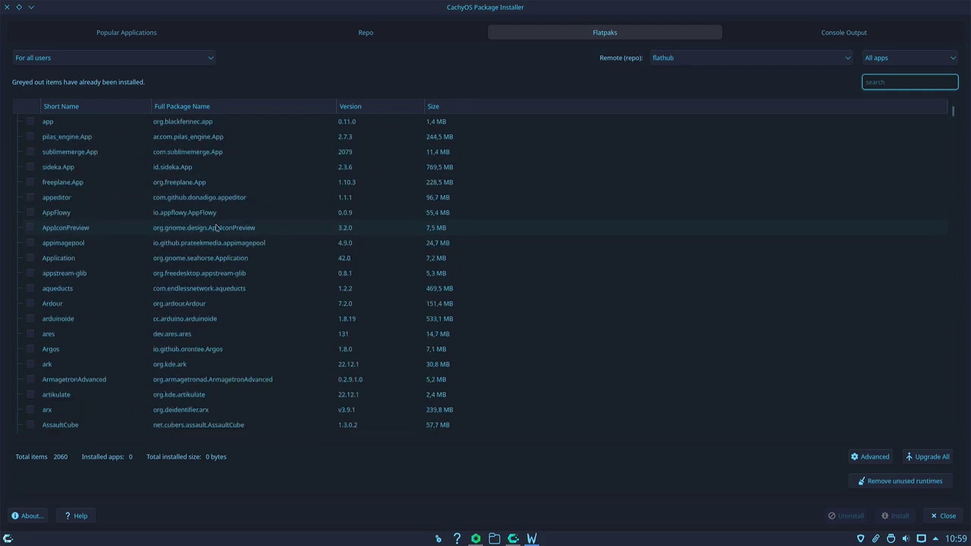
pyautogui.scroll(15, 216, 227)
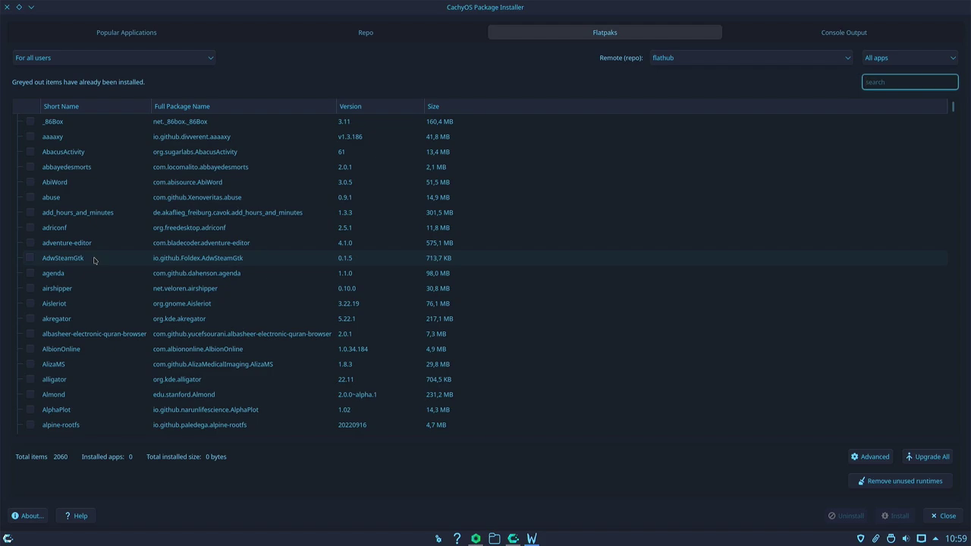
pyautogui.scroll(-20, 330, 277)
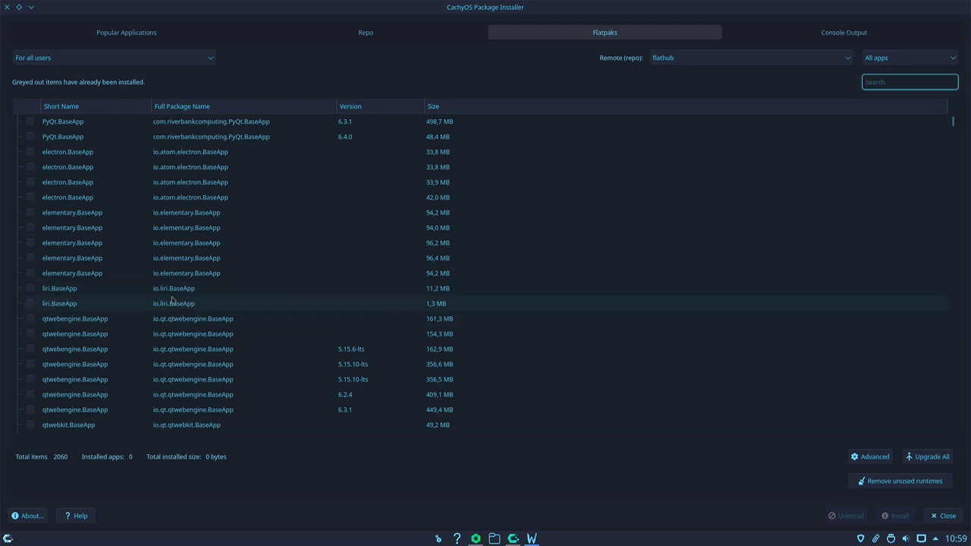
pyautogui.scroll(-10, 208, 307)
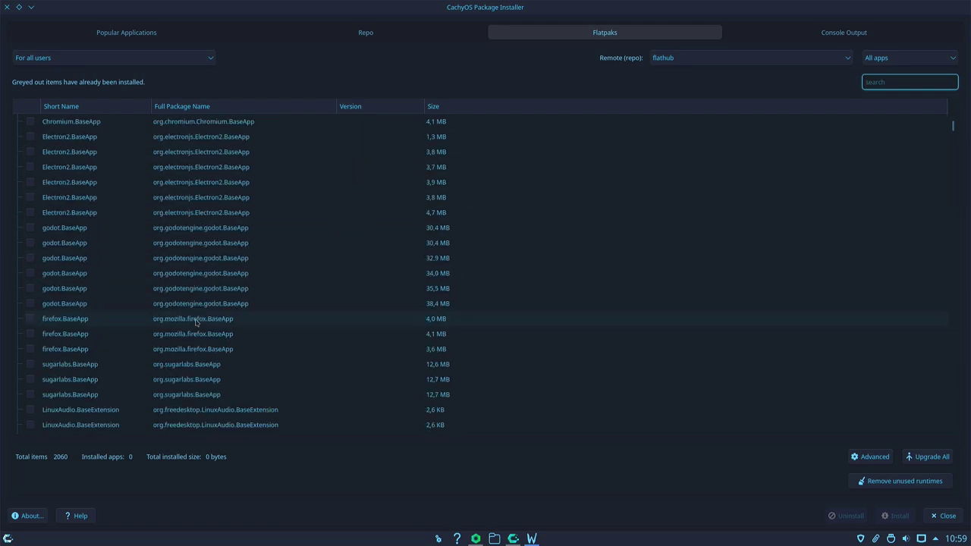
pyautogui.click(8, 539)
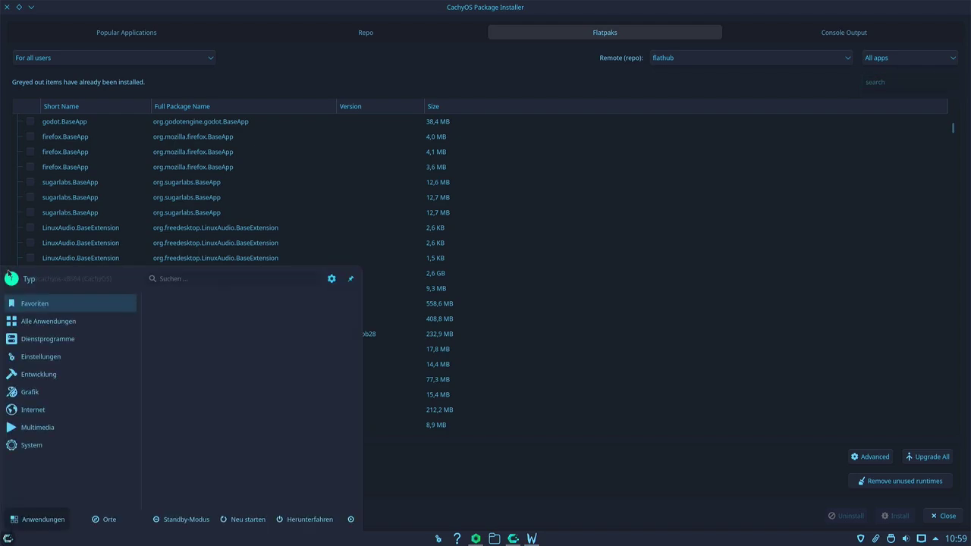
pyautogui.click(346, 66)
# Step: Scroll further through the Flatpak apps, then view the Console Output with the pacman log
pyautogui.scroll(-6, 104, 241)
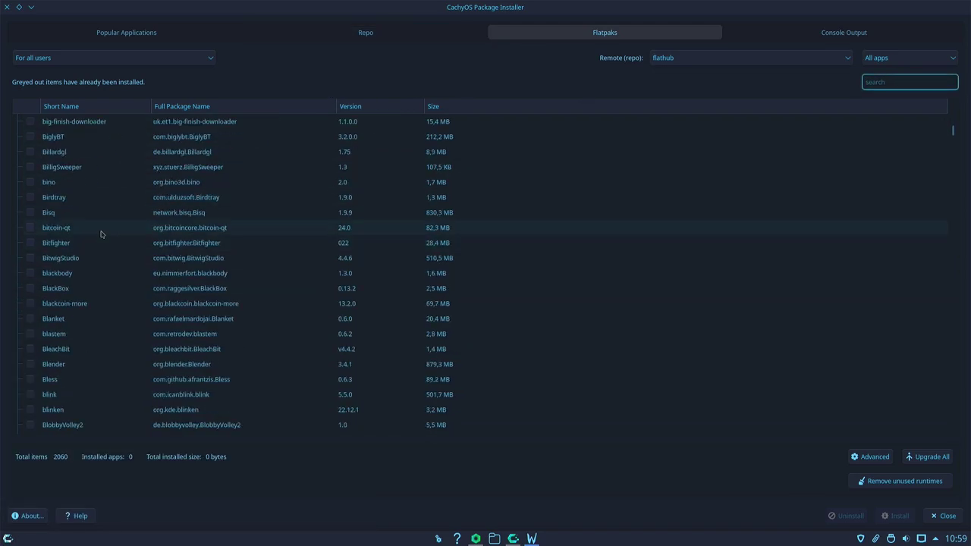
pyautogui.scroll(-5, 101, 232)
pyautogui.scroll(-5, 102, 225)
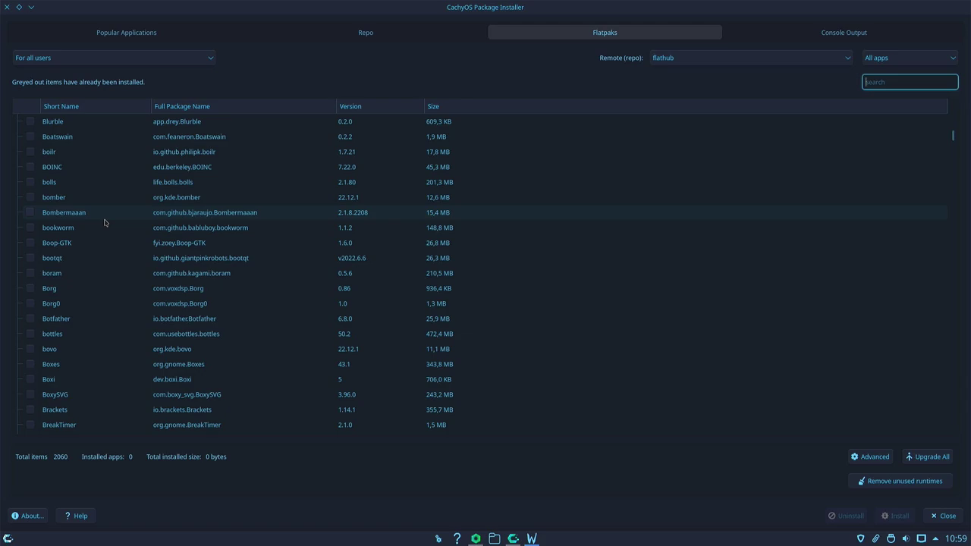
pyautogui.scroll(-8, 104, 222)
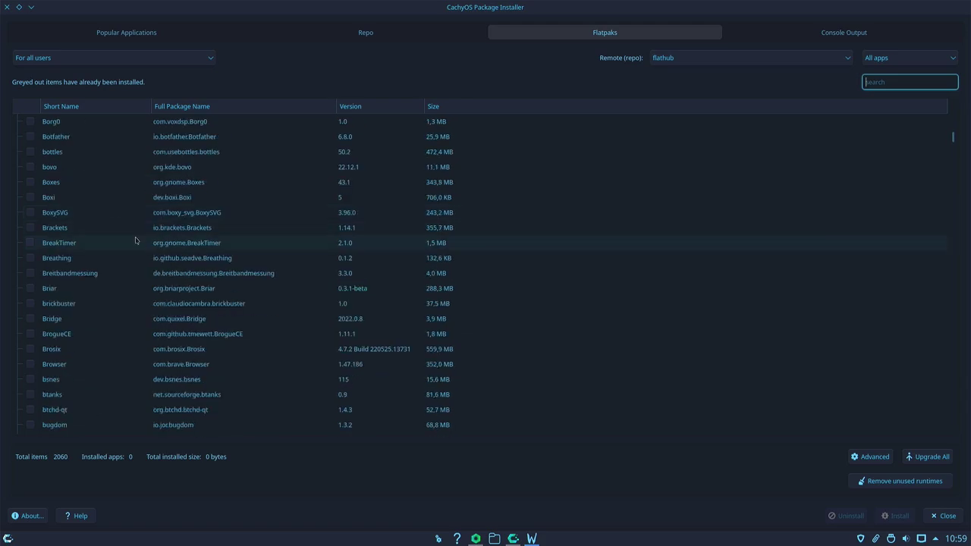
pyautogui.scroll(-12, 136, 241)
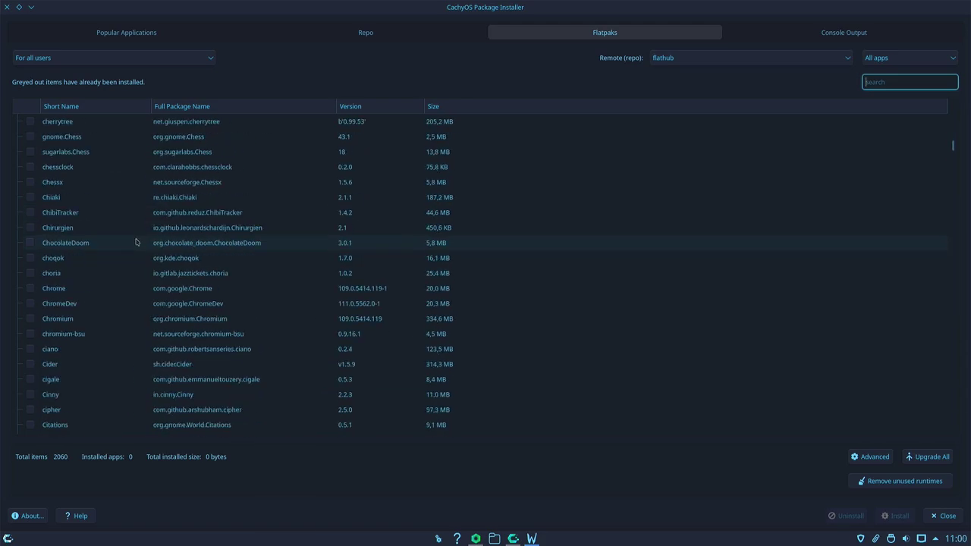
pyautogui.scroll(3, 136, 241)
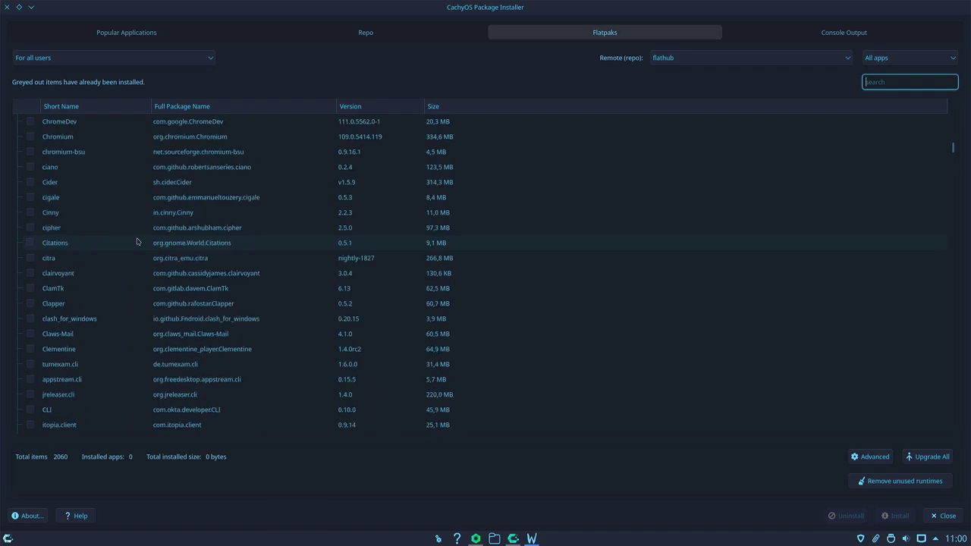
pyautogui.scroll(3, 136, 241)
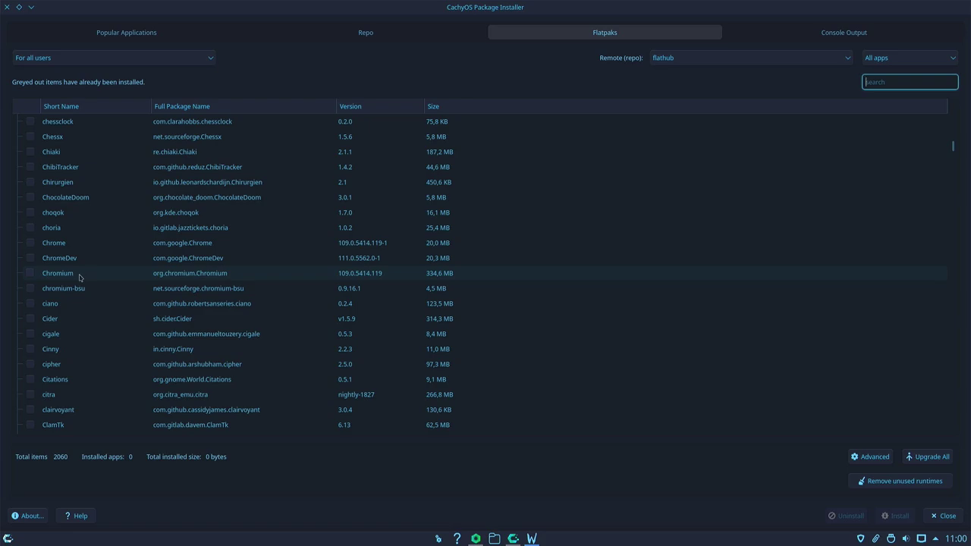
pyautogui.scroll(-6, 79, 277)
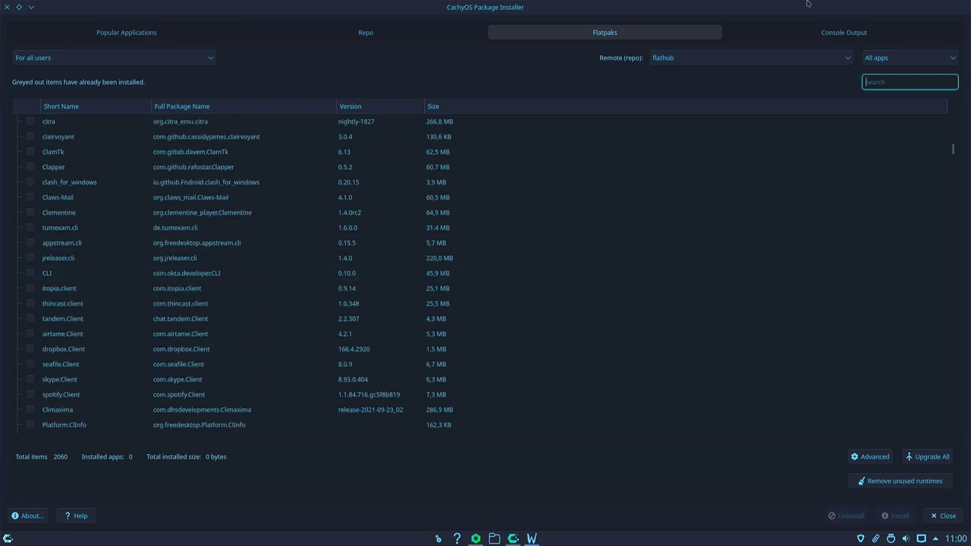
pyautogui.click(839, 36)
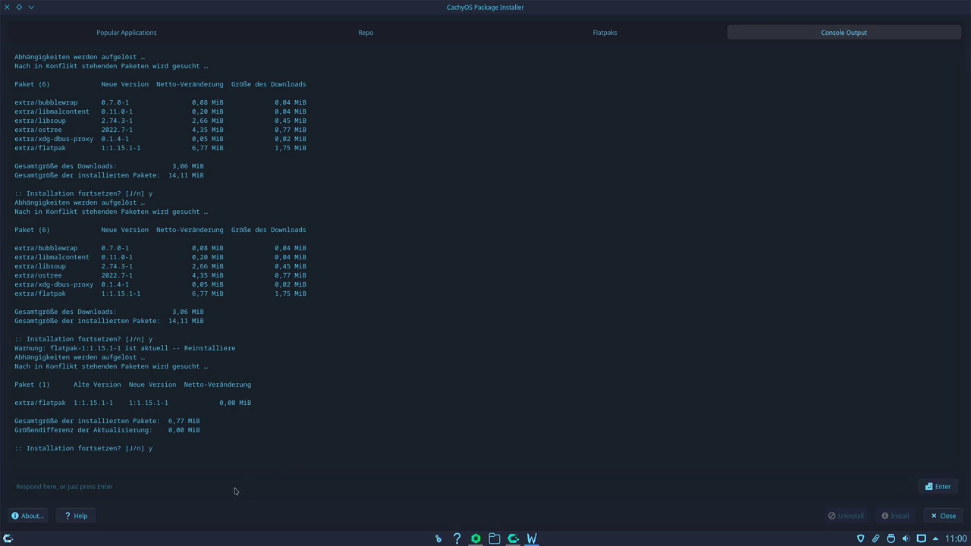
pyautogui.click(125, 30)
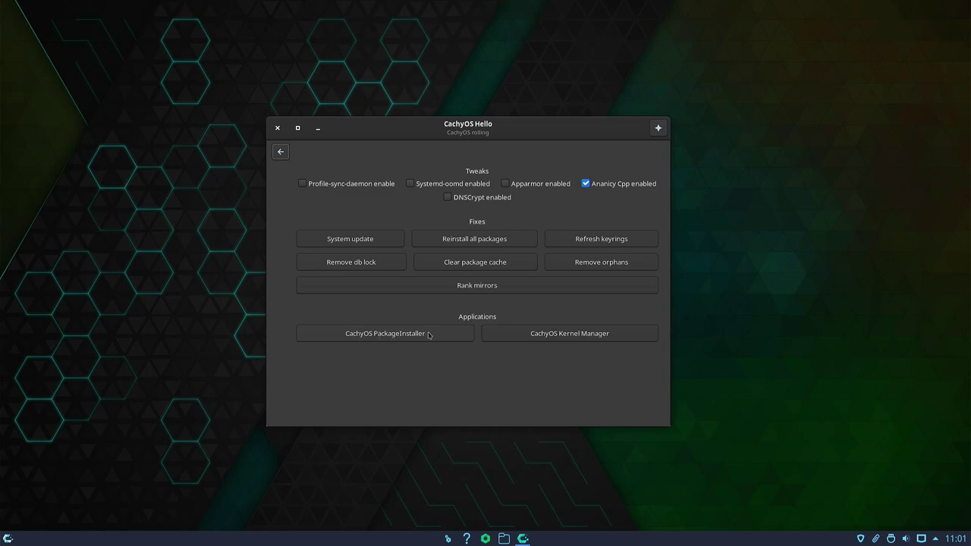
pyautogui.click(568, 338)
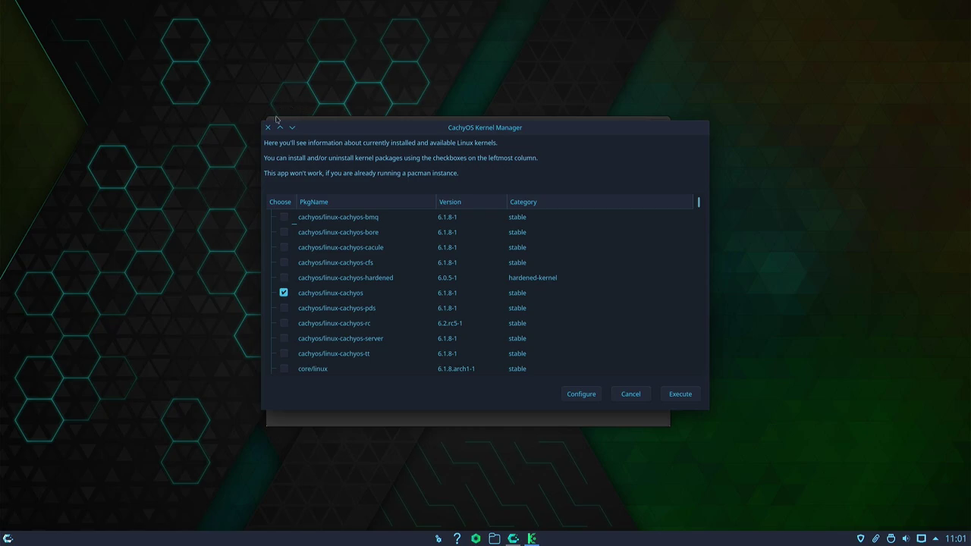
pyautogui.click(280, 127)
pyautogui.scroll(-15, 341, 324)
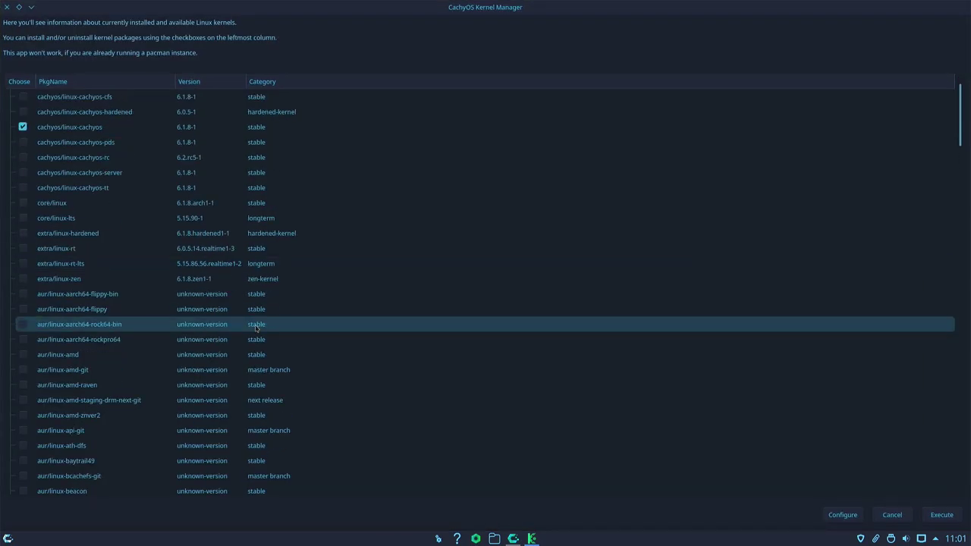
pyautogui.scroll(-20, 422, 231)
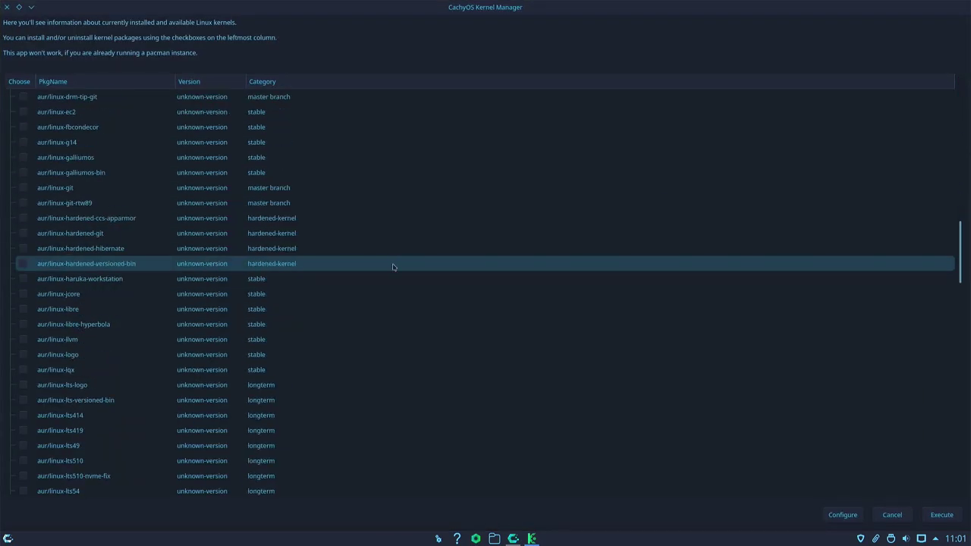
pyautogui.scroll(20, 391, 263)
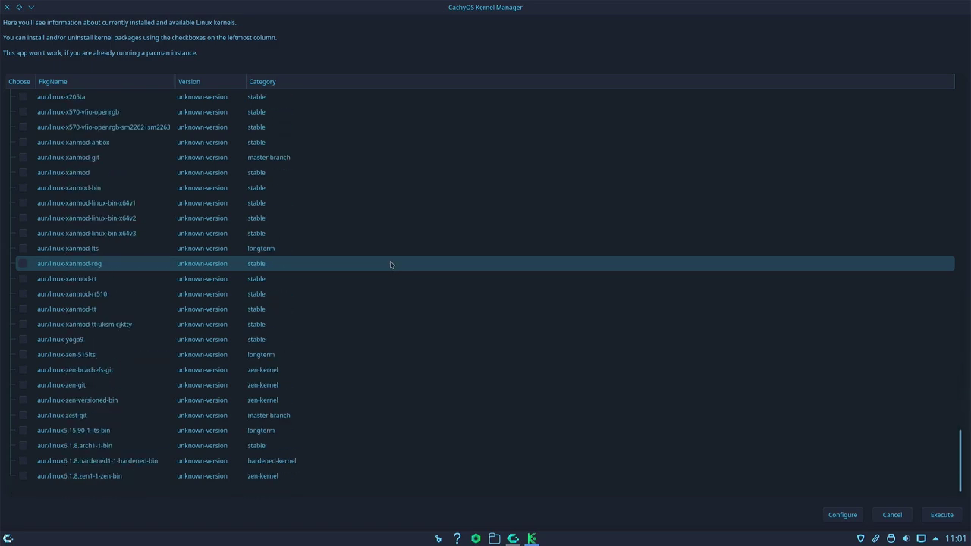
pyautogui.scroll(20, 390, 263)
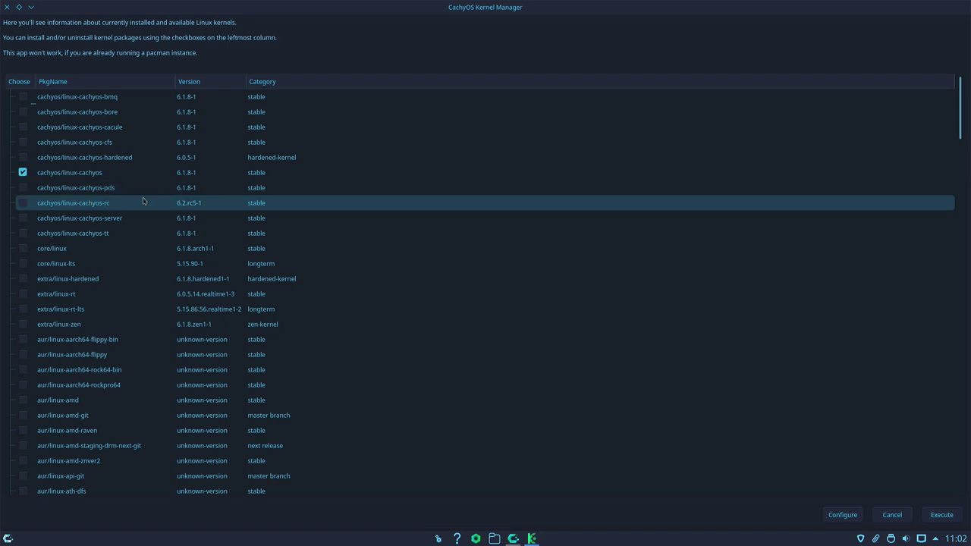
pyautogui.scroll(-1, 114, 218)
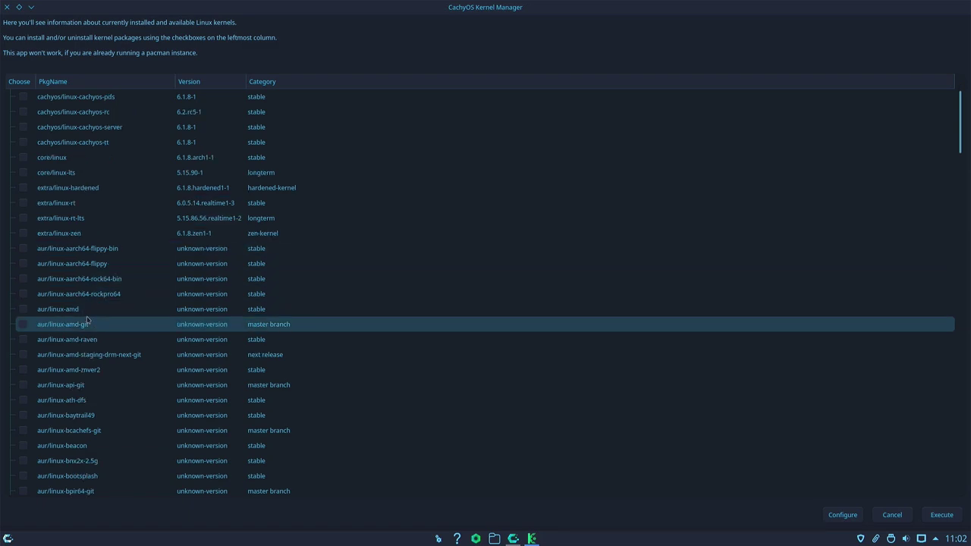
pyautogui.scroll(-4, 109, 346)
pyautogui.scroll(-3, 109, 345)
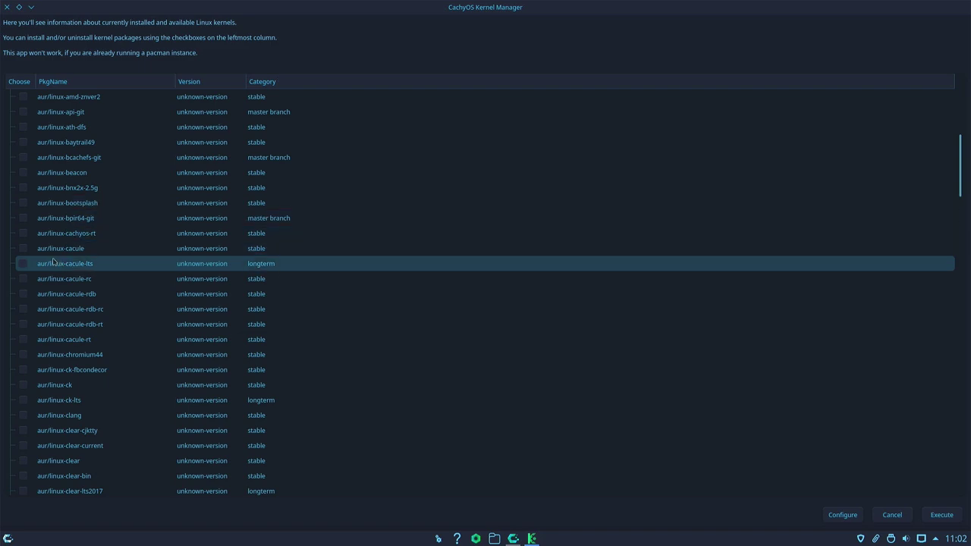
pyautogui.scroll(-7, 114, 318)
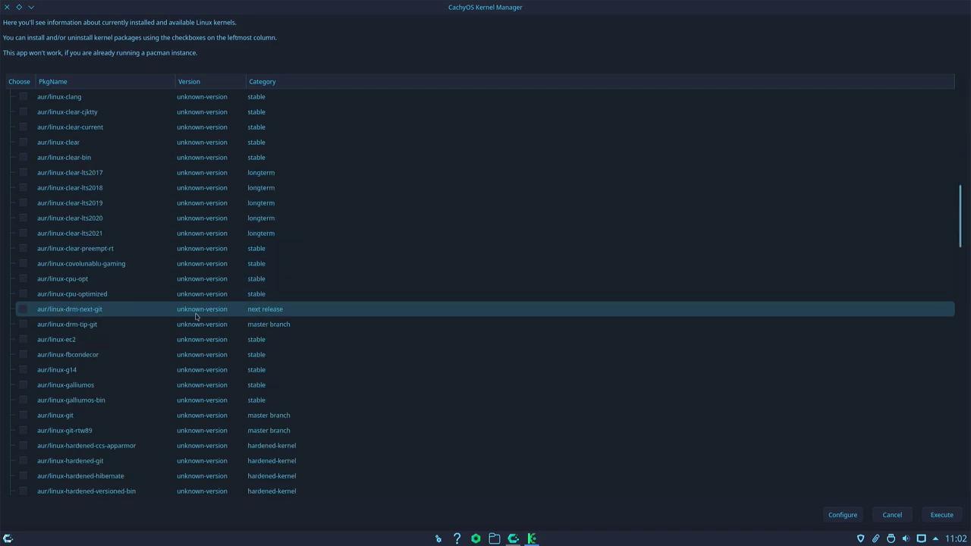
pyautogui.scroll(-4, 178, 317)
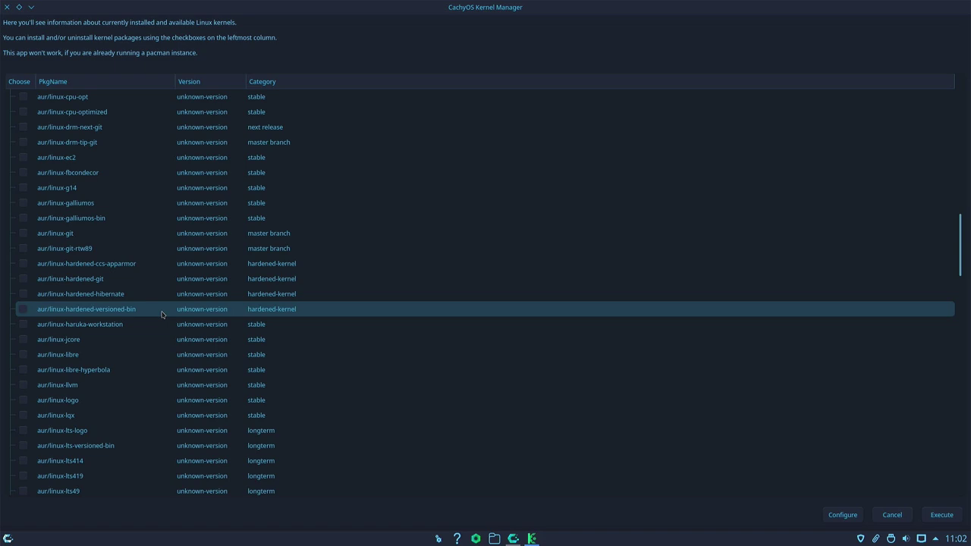
pyautogui.scroll(-2, 157, 316)
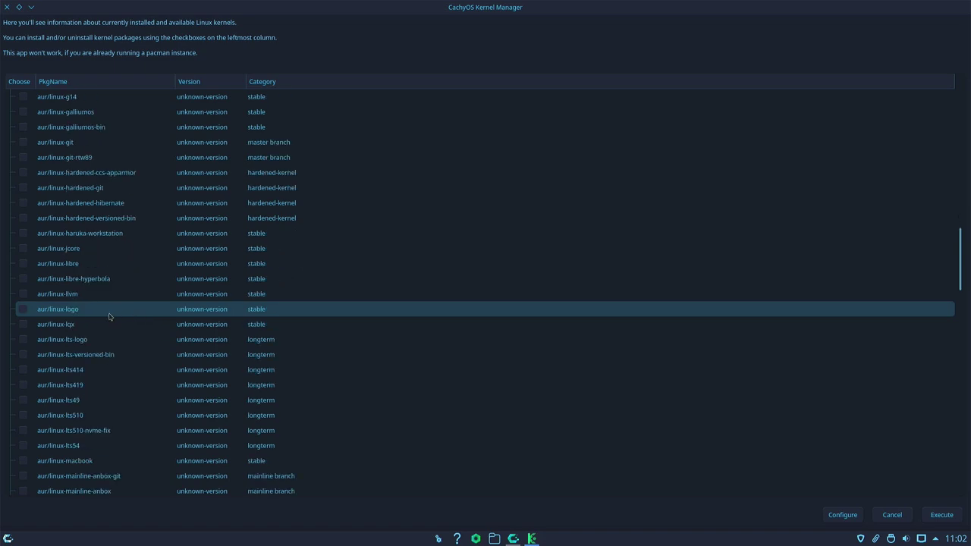
pyautogui.scroll(-2, 110, 319)
pyautogui.scroll(-15, 112, 319)
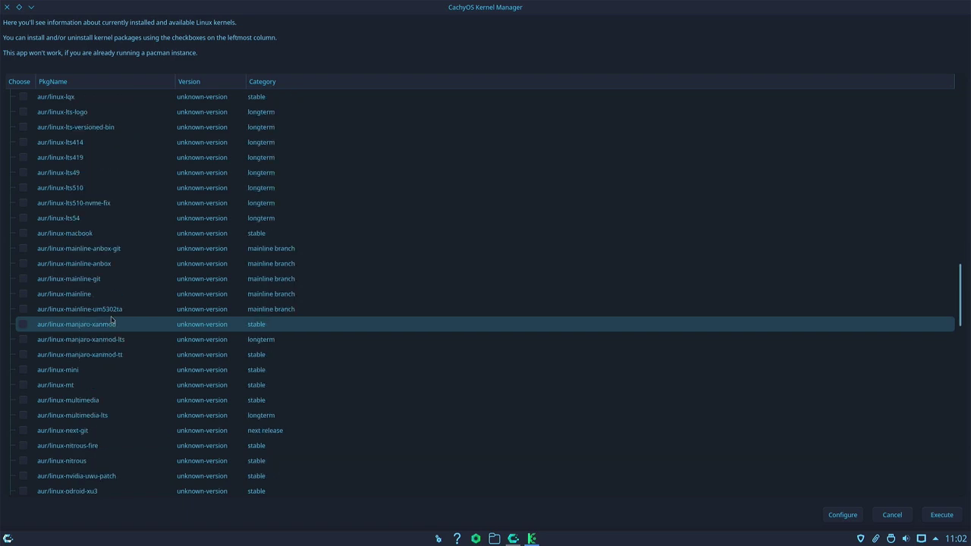
pyautogui.scroll(-9, 114, 319)
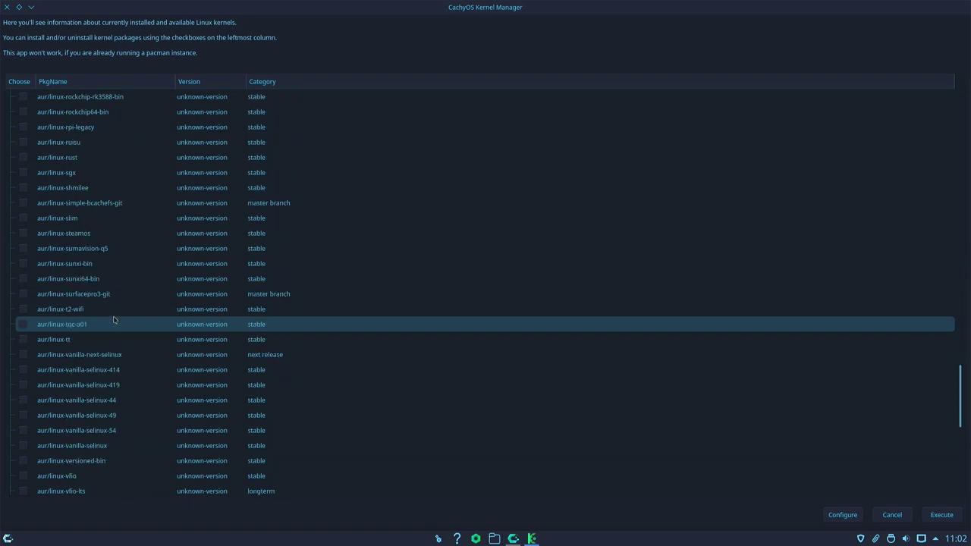
pyautogui.scroll(20, 114, 320)
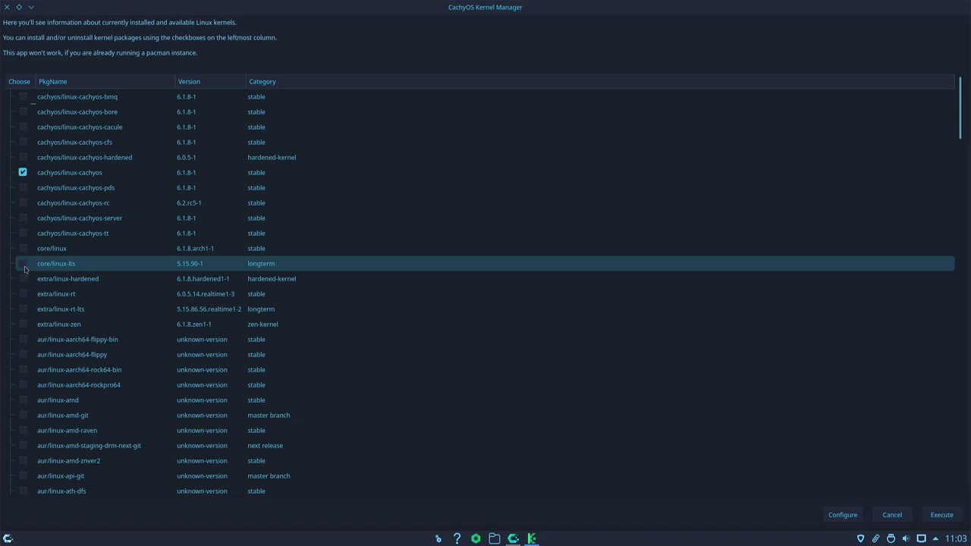
# Step: Tick core/linux-lts in the Kernel Manager, then close the Kernel Manager window
pyautogui.click(26, 265)
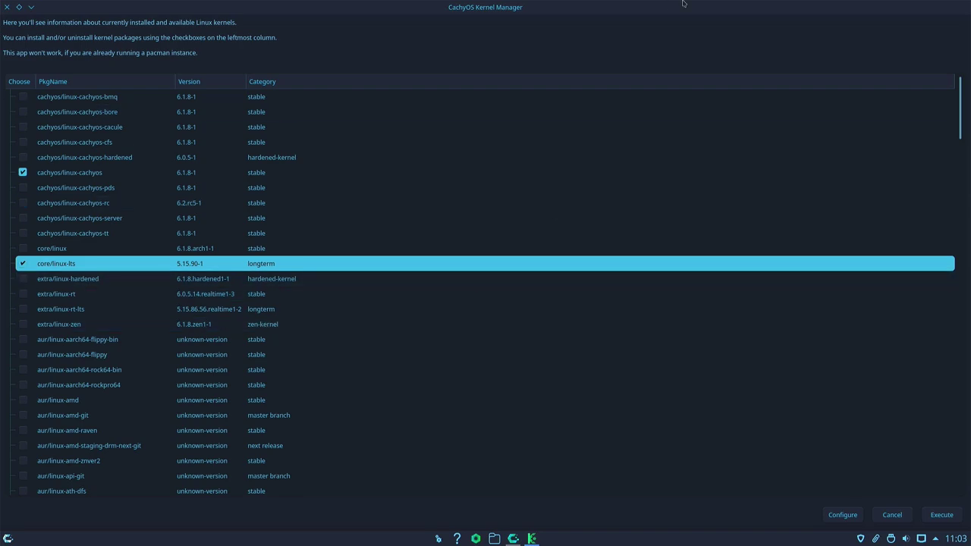
pyautogui.click(7, 7)
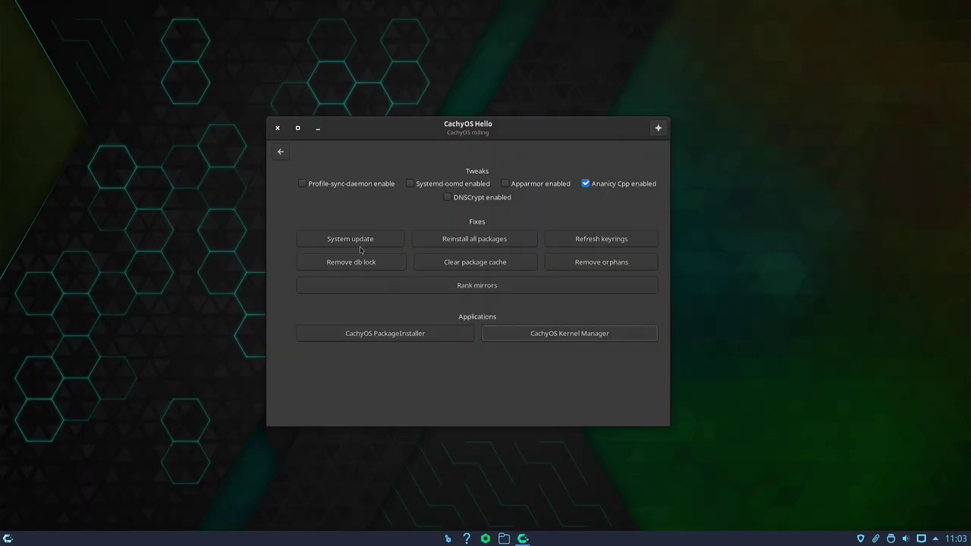
# Step: Open Install Apps full-screen, expand the E-Book and Text Editors categories, and tick Micro
pyautogui.click(281, 154)
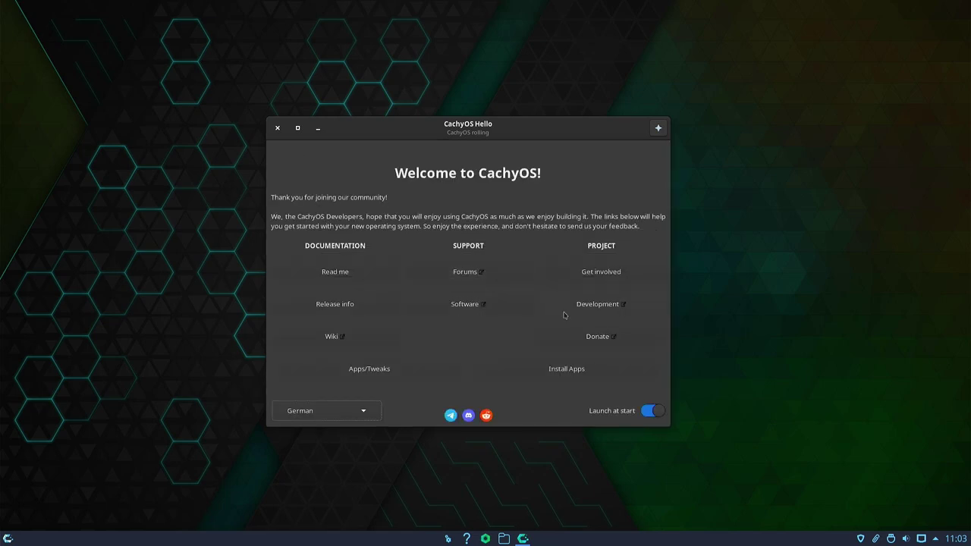
pyautogui.click(563, 370)
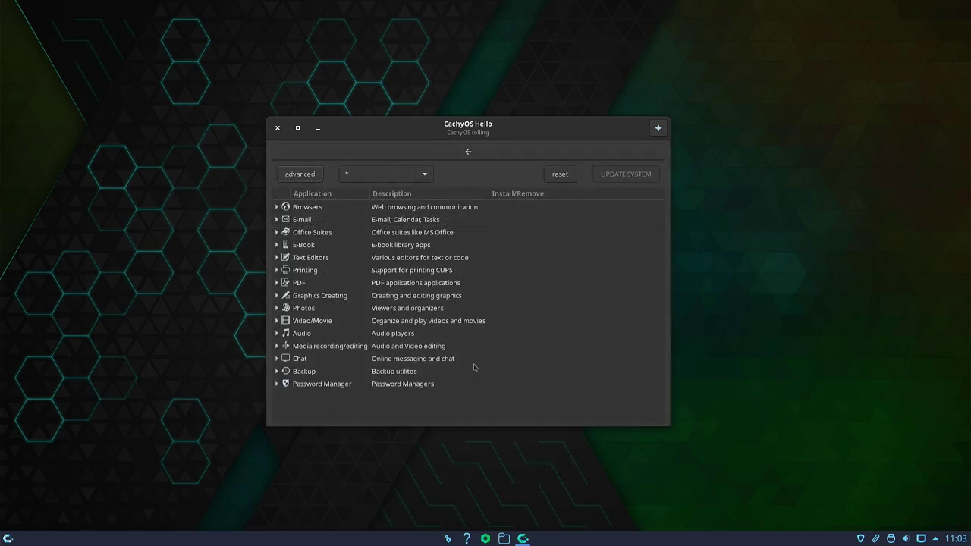
pyautogui.click(297, 128)
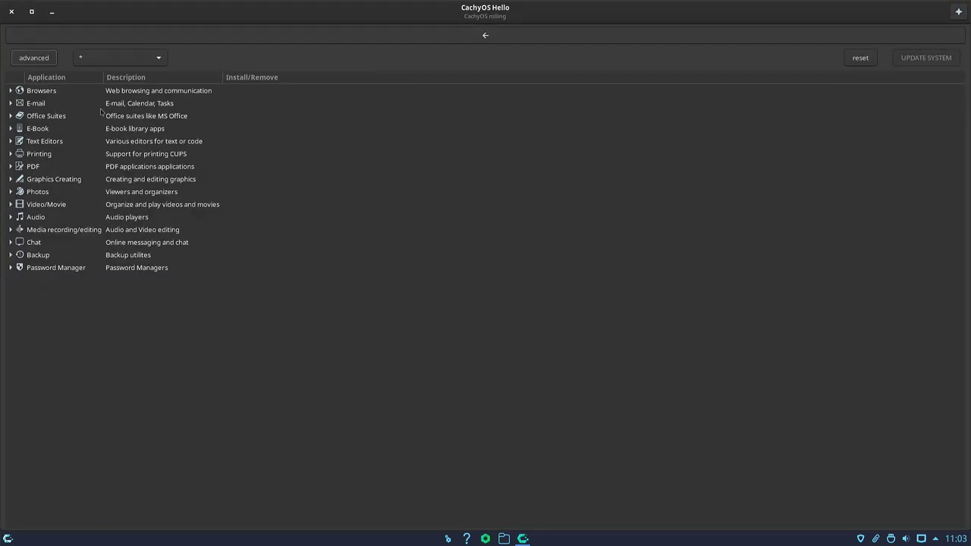
pyautogui.click(10, 116)
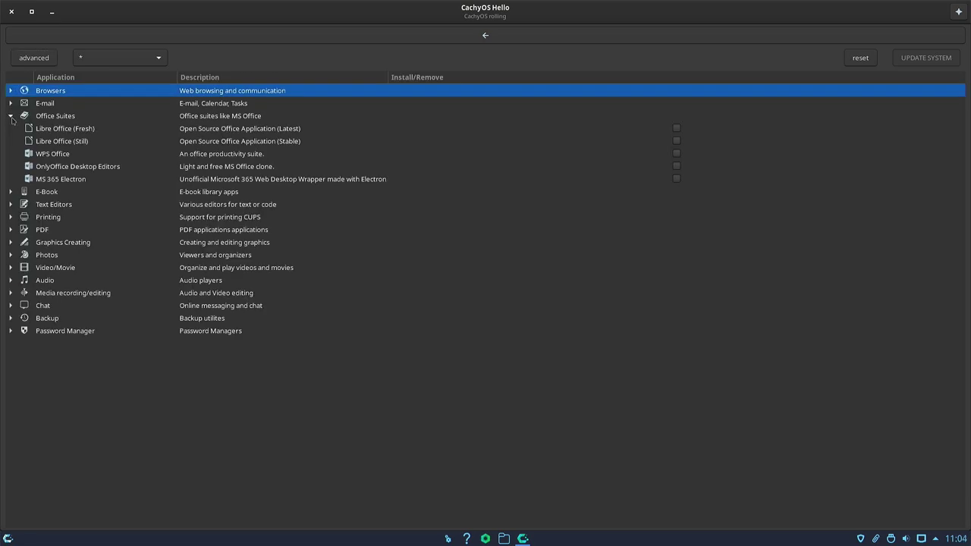
pyautogui.click(11, 117)
pyautogui.click(10, 129)
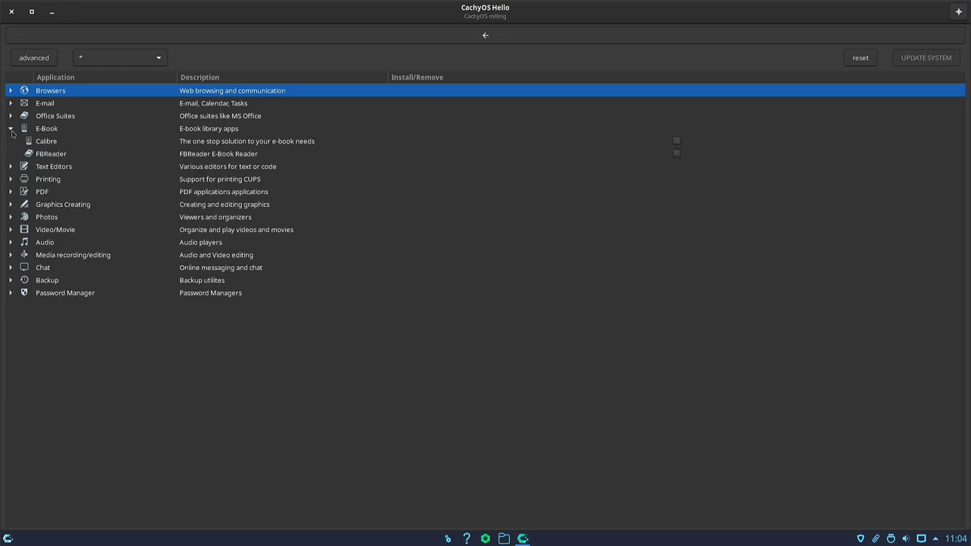
pyautogui.click(10, 167)
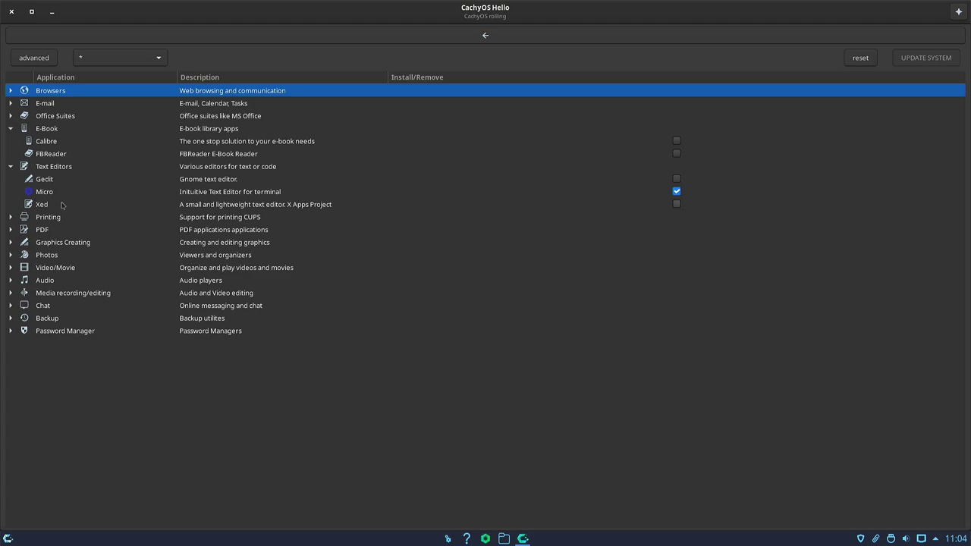
pyautogui.click(35, 193)
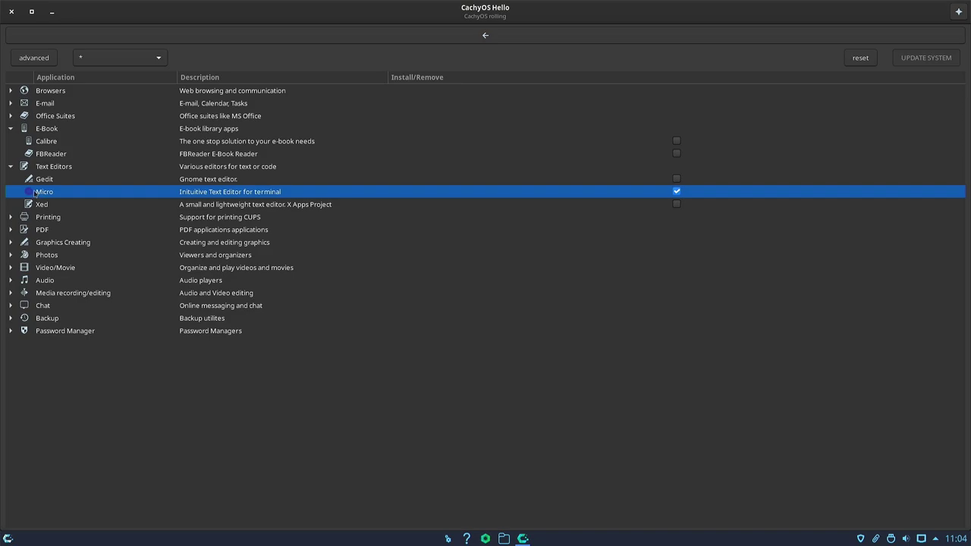
pyautogui.click(8, 538)
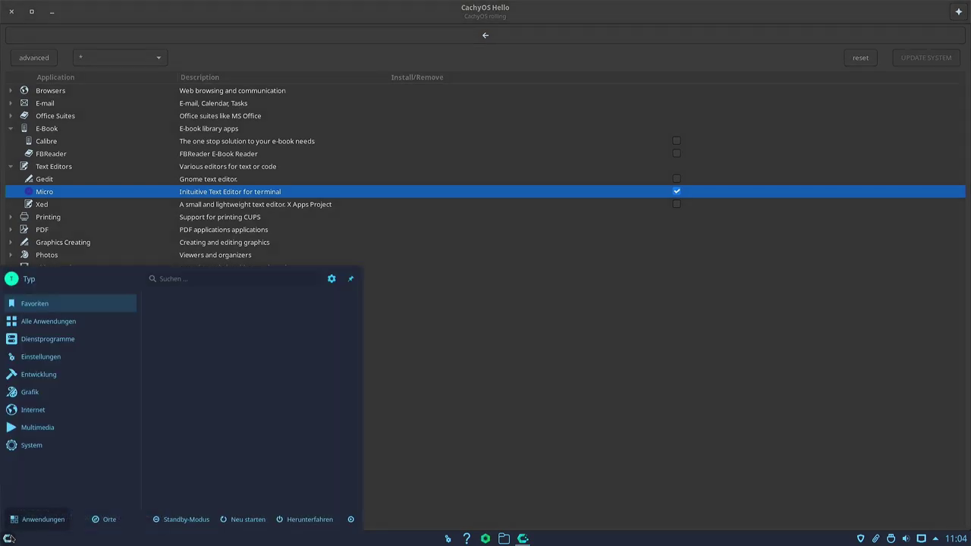
pyautogui.write('ifjsdkf')
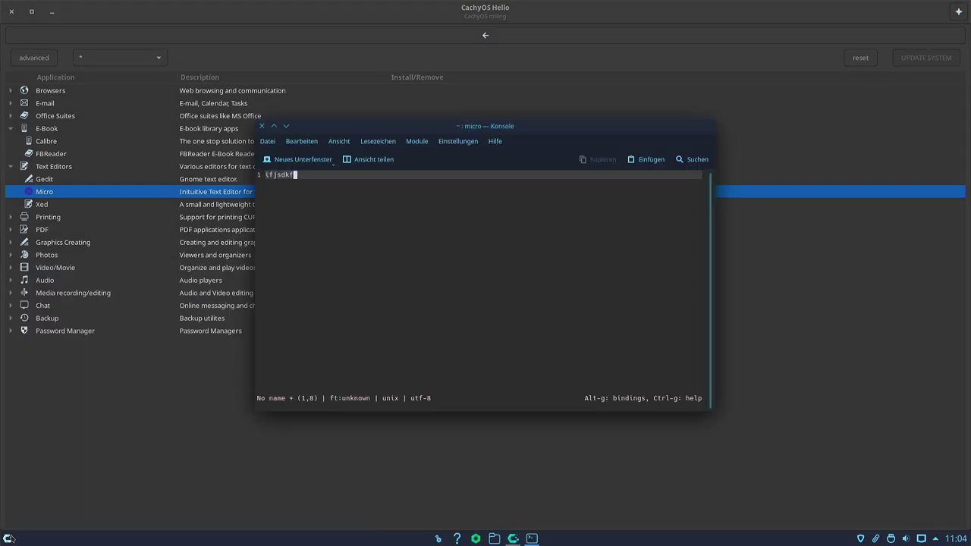
pyautogui.press('Return')
pyautogui.write('sdfsdf')
pyautogui.press('Return')
pyautogui.press('Return')
pyautogui.write('sdfs')
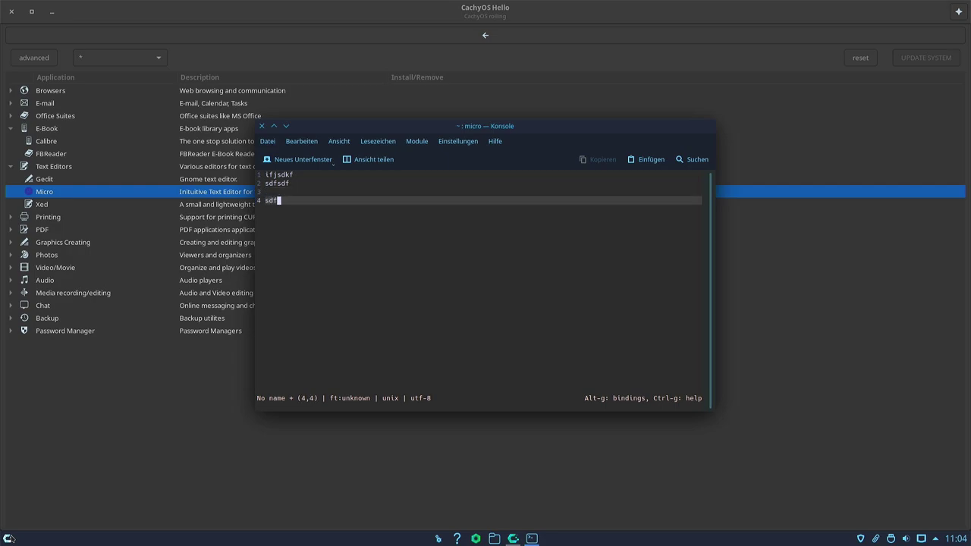
pyautogui.press('Return')
pyautogui.press('Return')
pyautogui.write('sdf')
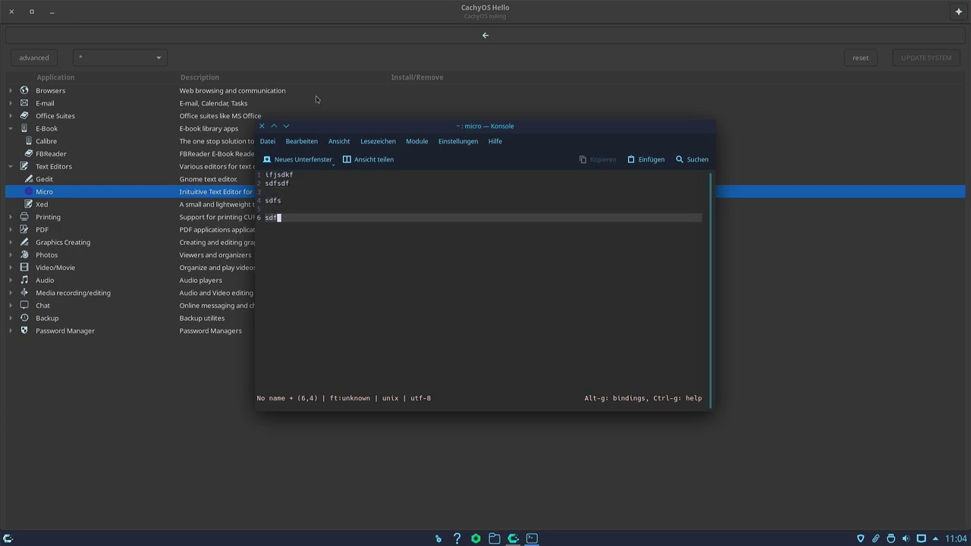
pyautogui.doubleClick(270, 183)
pyautogui.hotkey('ctrl', 'c')
pyautogui.click(282, 185)
pyautogui.click(292, 194)
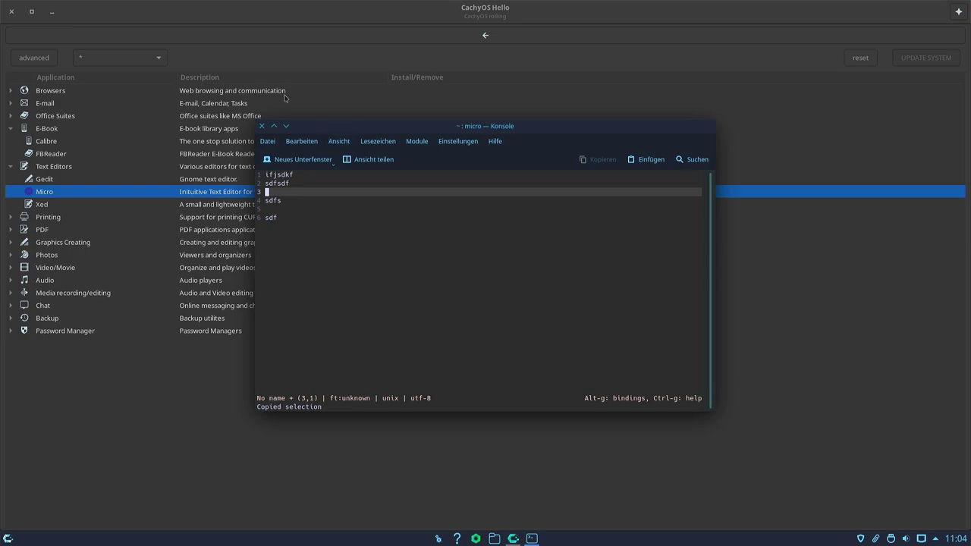
pyautogui.hotkey('ctrl', 'v')
pyautogui.hotkey('ctrl', 'a')
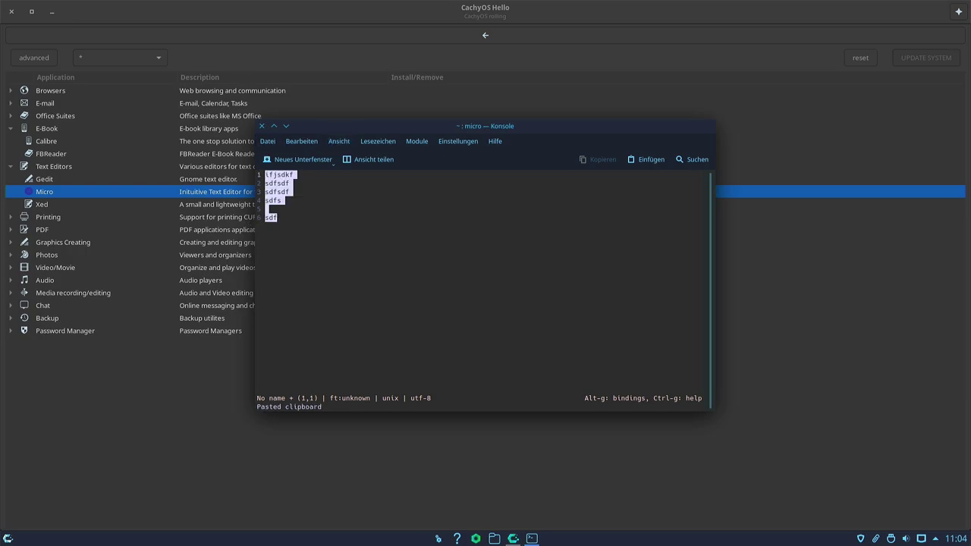
pyautogui.press('BackSpace')
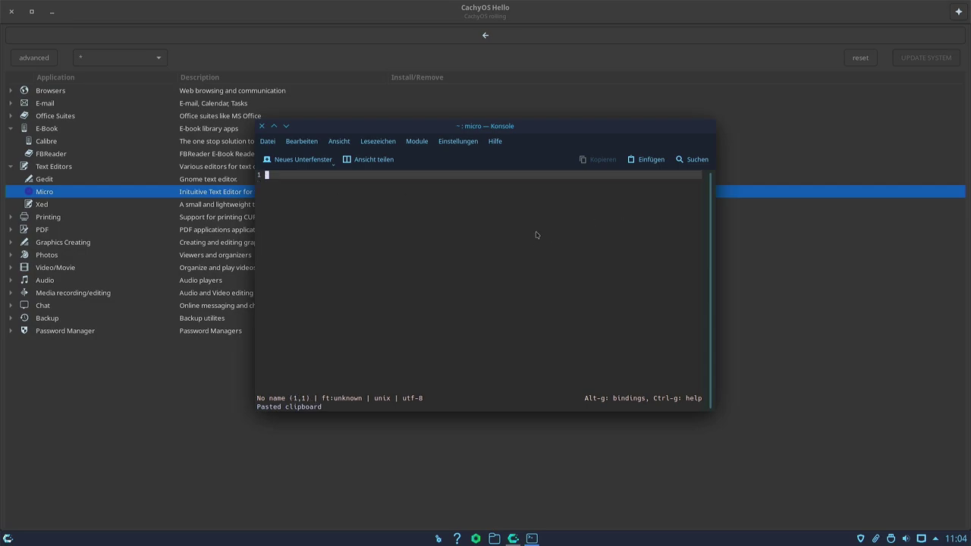
pyautogui.click(262, 126)
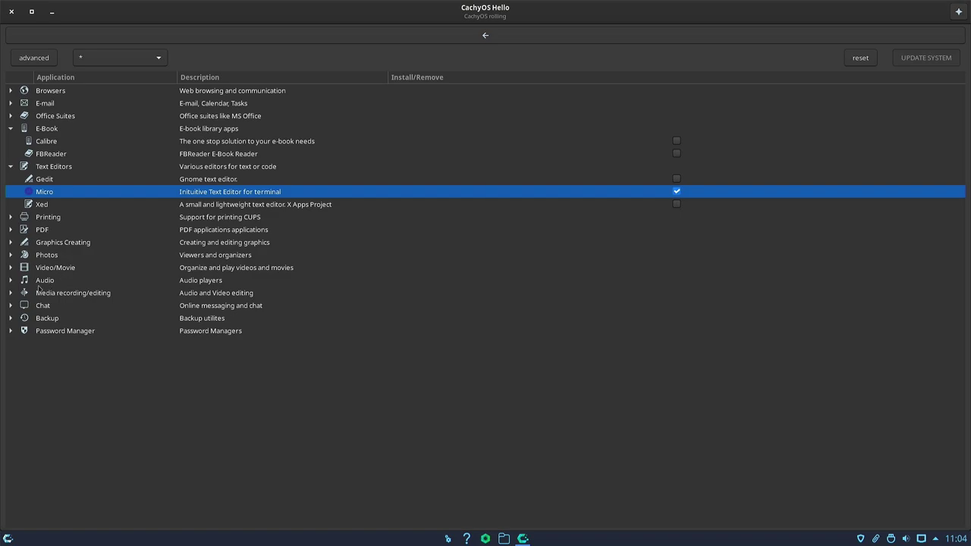
# Step: Mark Timeshift in the Backup category for installation
pyautogui.click(12, 305)
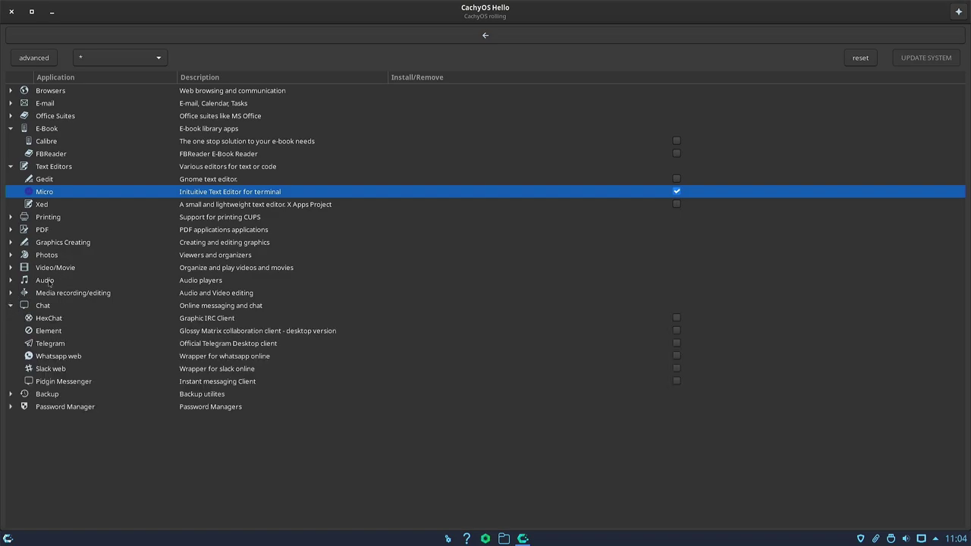
pyautogui.click(38, 355)
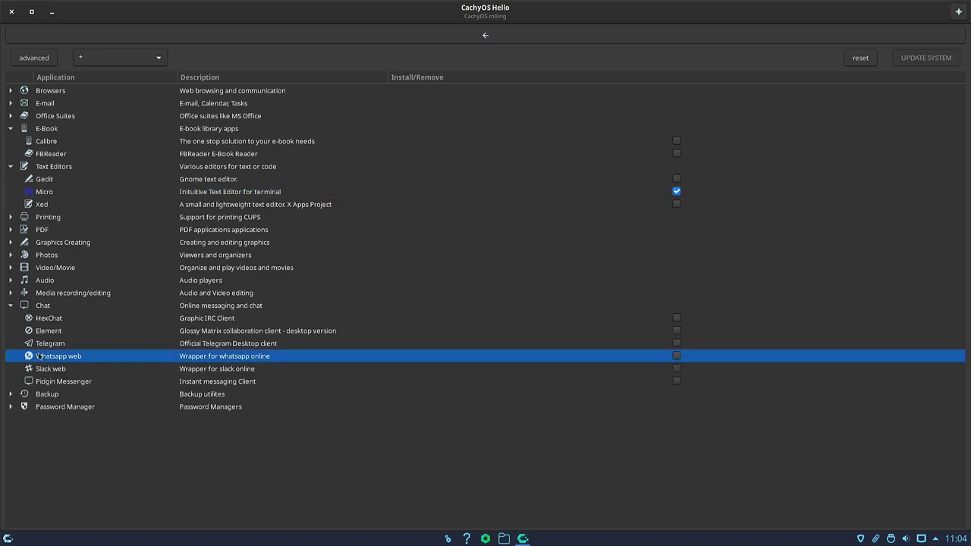
pyautogui.click(10, 393)
pyautogui.click(37, 423)
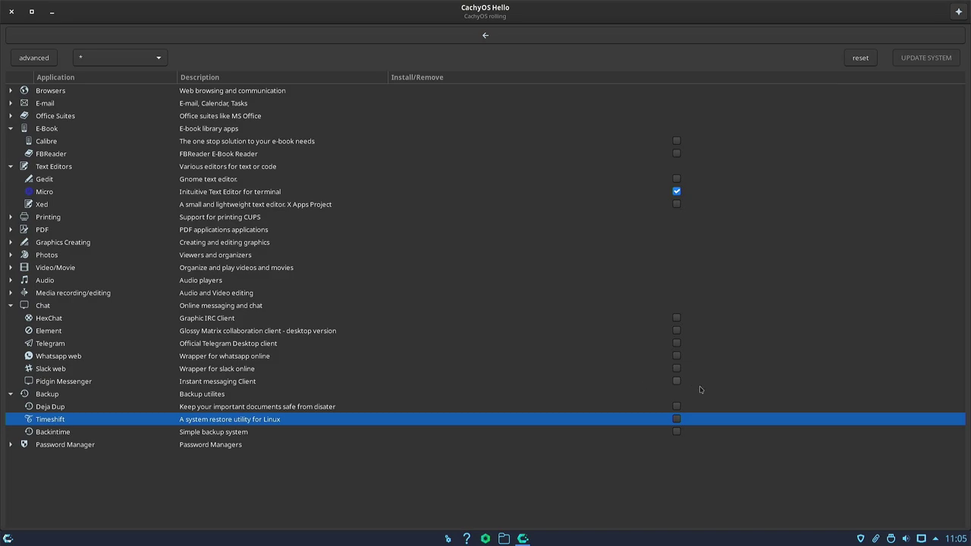
pyautogui.click(675, 420)
# Step: Install the marked Timeshift package and its dependencies, then close the finished terminal
pyautogui.click(486, 36)
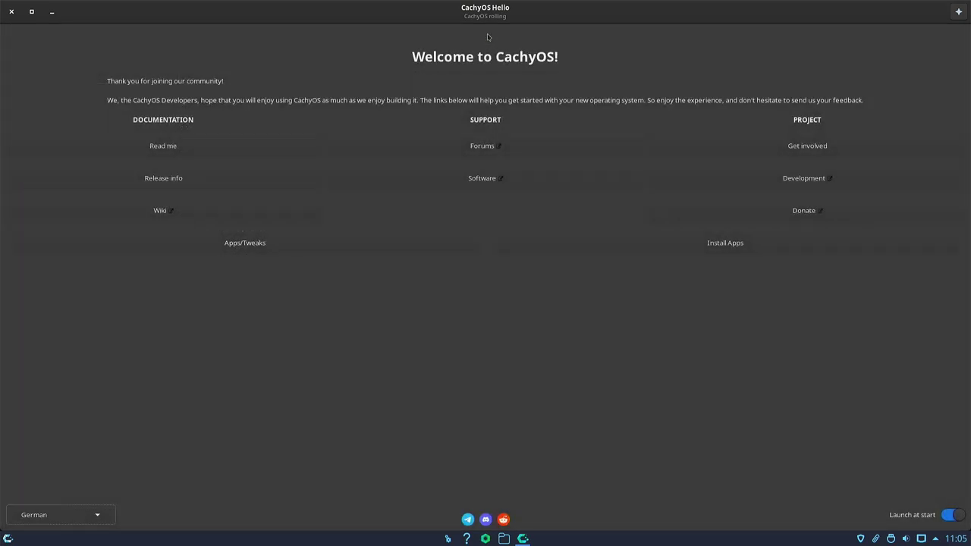
pyautogui.click(729, 244)
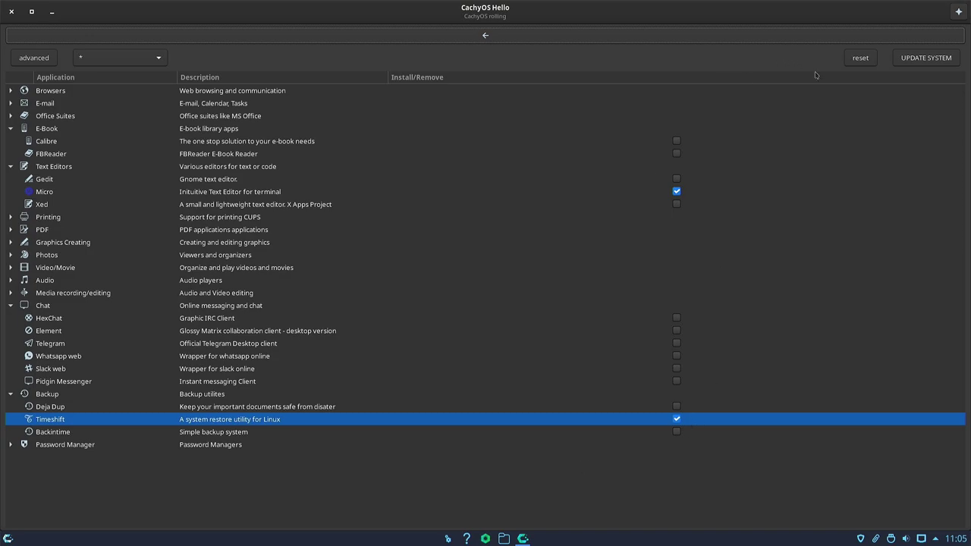
pyautogui.click(919, 59)
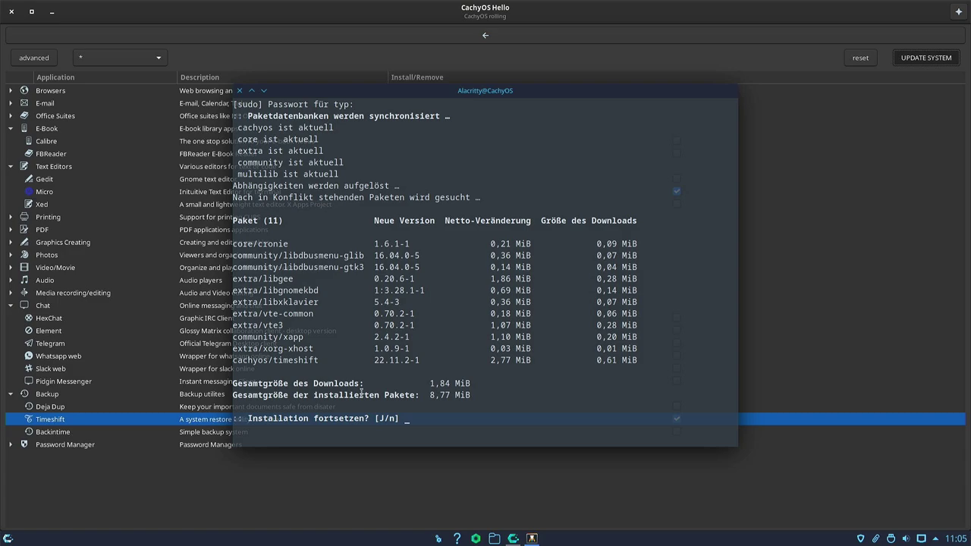
pyautogui.press('Return')
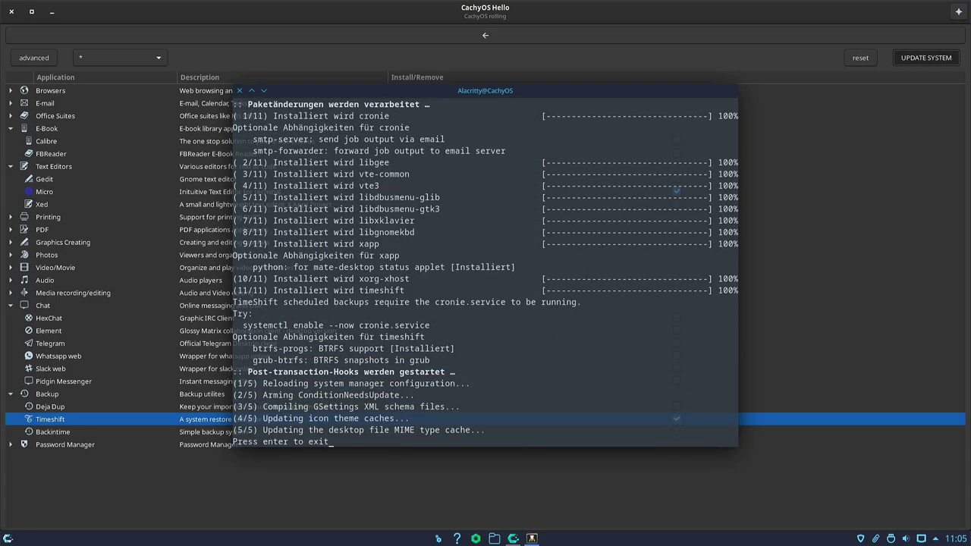
pyautogui.press('Return')
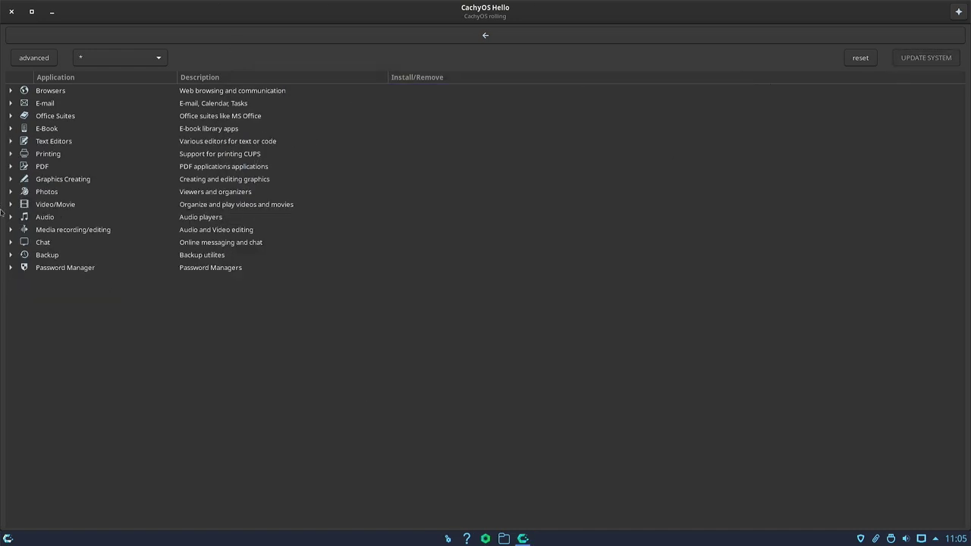
# Step: Switch off CachyOS Hello's 'Launch at start' option and close the welcome app
pyautogui.click(10, 255)
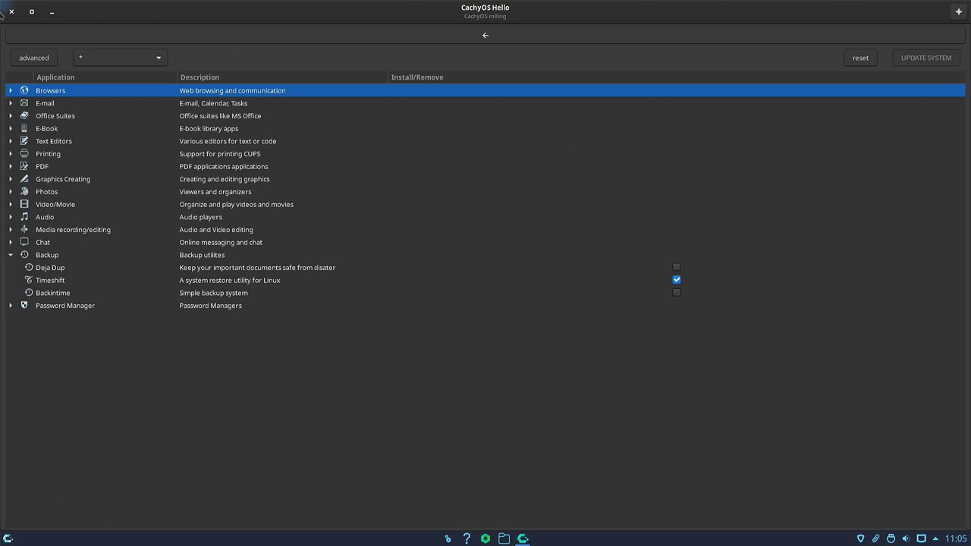
pyautogui.click(112, 38)
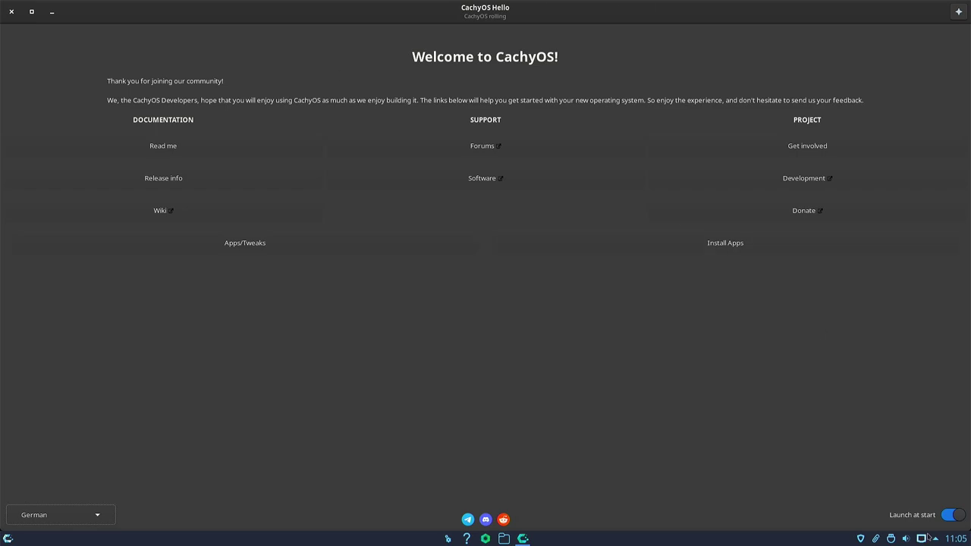
pyautogui.click(948, 517)
pyautogui.click(11, 12)
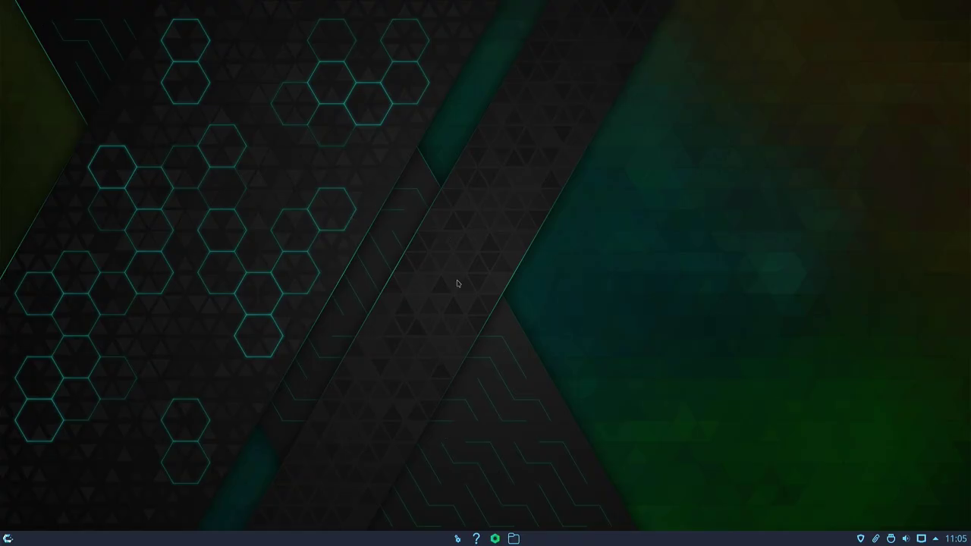
# Step: Open the desktop wallpaper settings and preview the PinkLady, paper and BlueFeathers wallpapers
pyautogui.rightClick(489, 222)
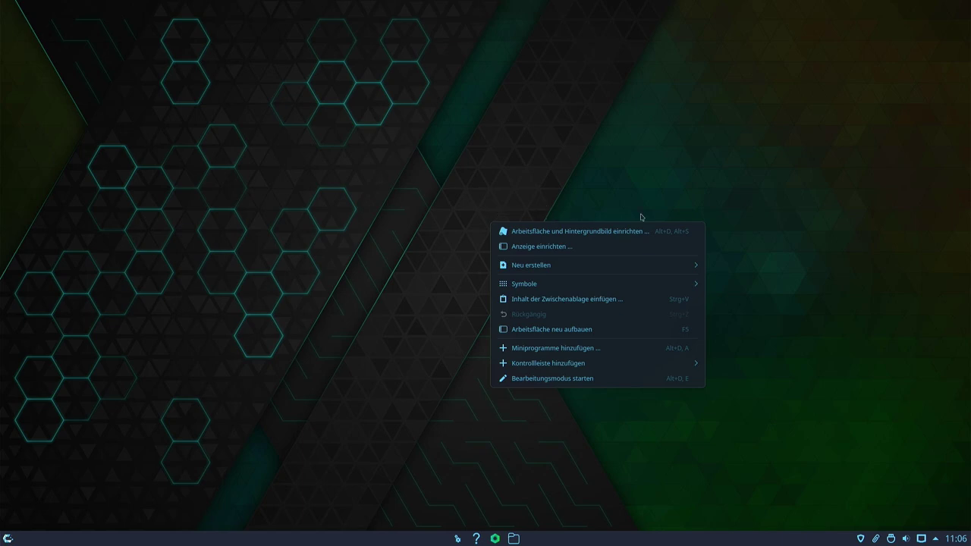
pyautogui.click(564, 232)
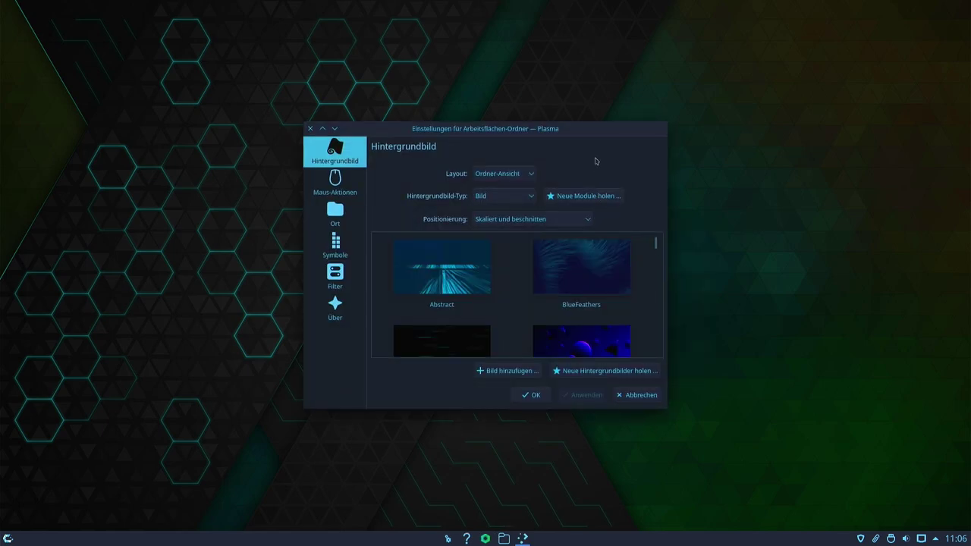
pyautogui.doubleClick(543, 130)
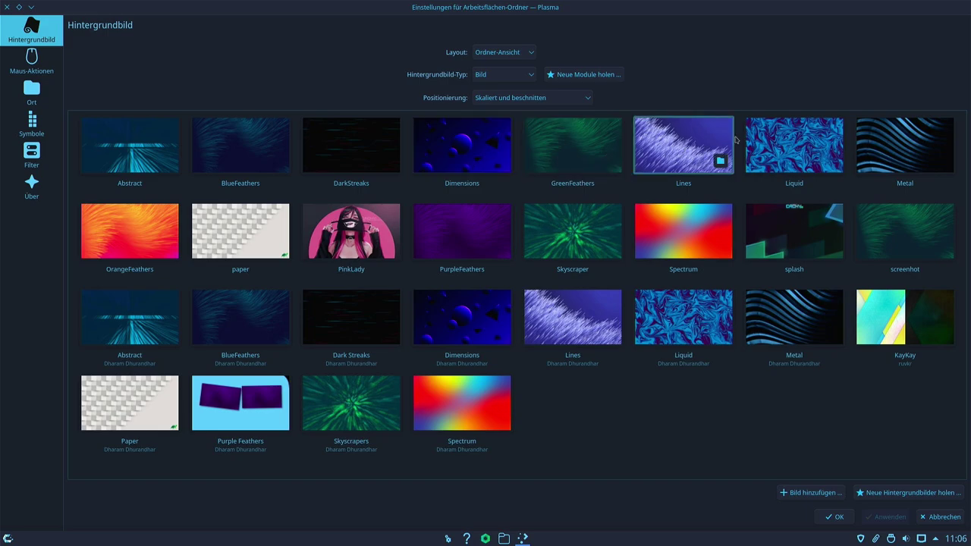
pyautogui.click(338, 244)
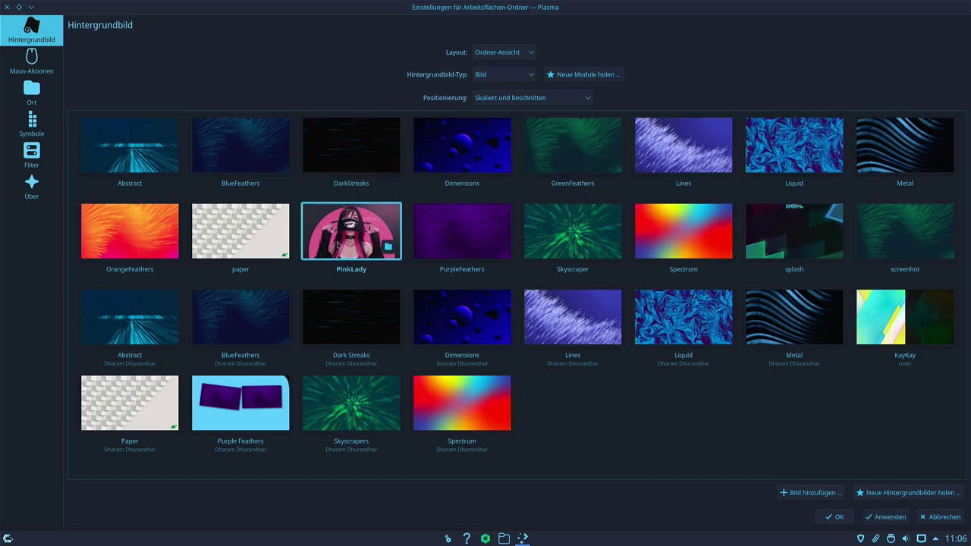
pyautogui.click(252, 232)
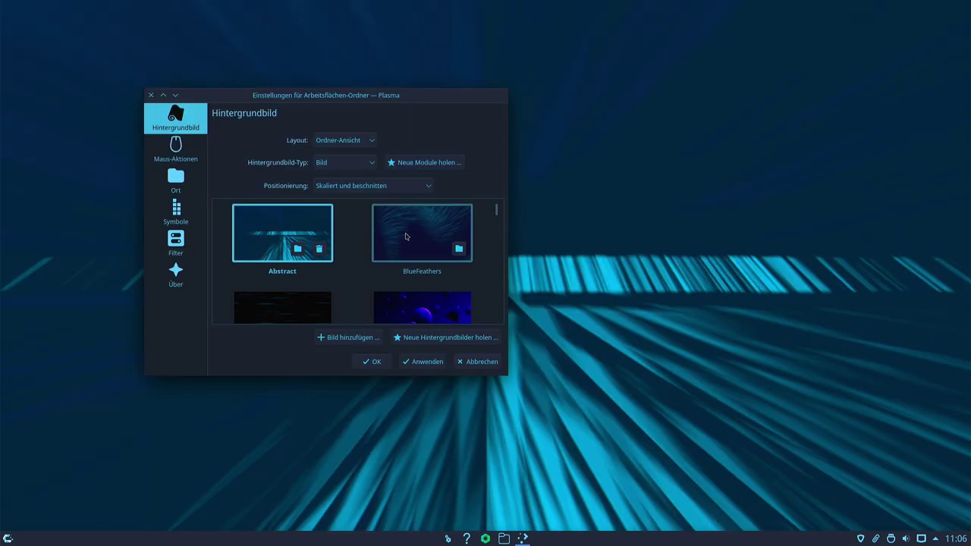
pyautogui.click(412, 232)
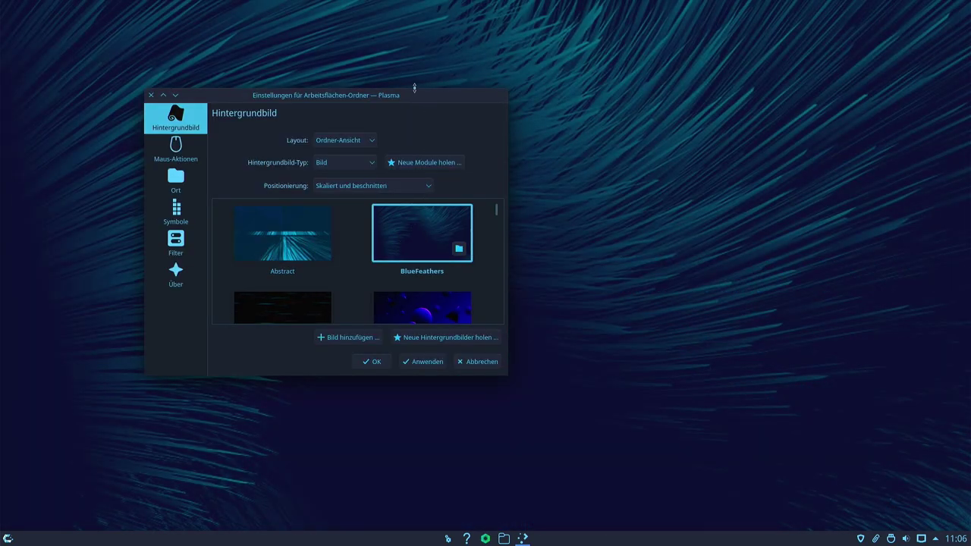
pyautogui.moveTo(404, 101); pyautogui.dragTo(763, 74)
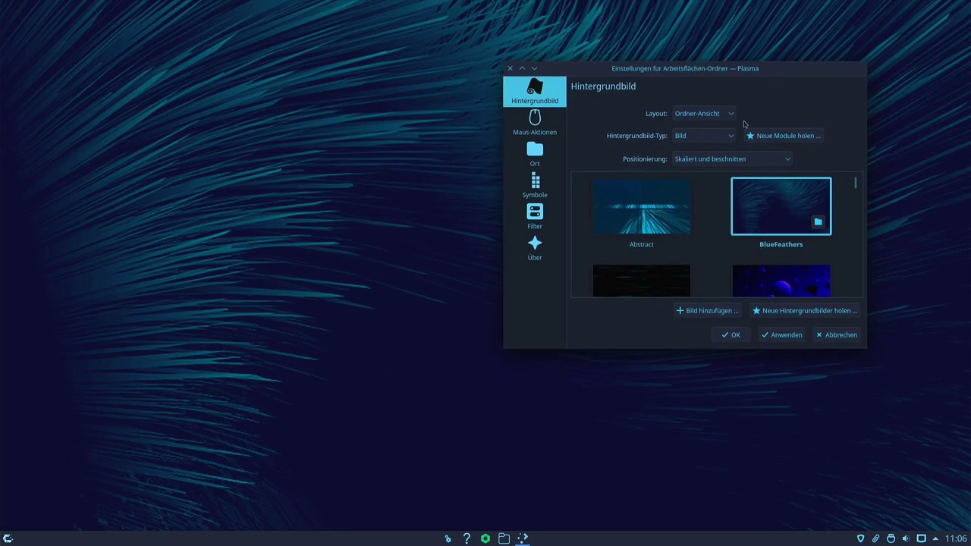
# Step: Preview the DarkStreaks, Dimensions, Liquid, OrangeFeathers, PinkLady, Skyscraper and CachyOS splash wallpapers
pyautogui.click(654, 275)
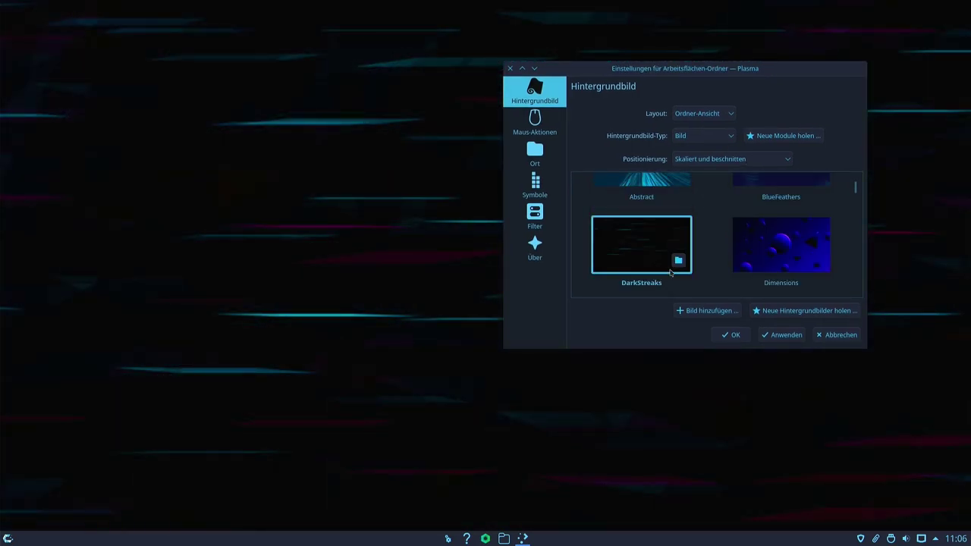
pyautogui.click(770, 241)
pyautogui.scroll(-3, 741, 226)
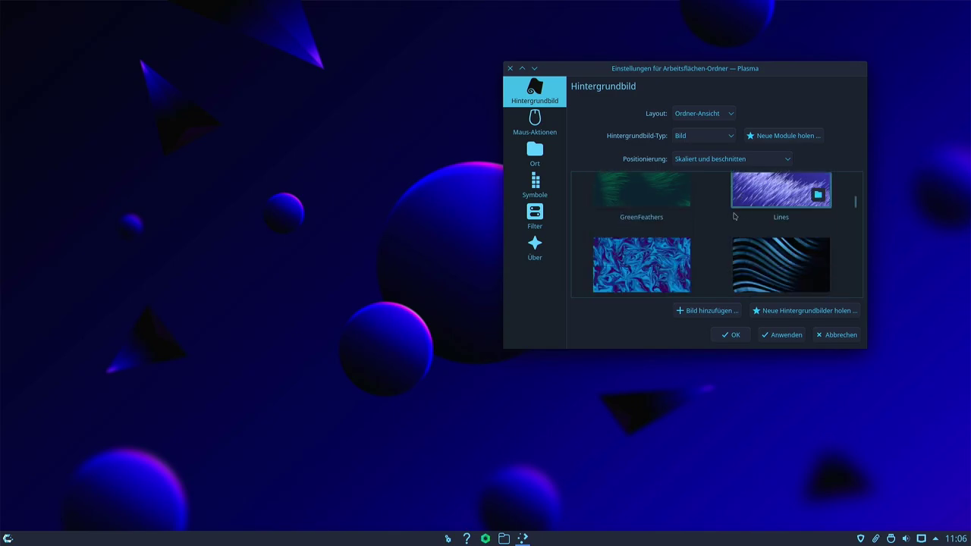
pyautogui.click(647, 258)
pyautogui.scroll(-1, 650, 237)
pyautogui.click(650, 235)
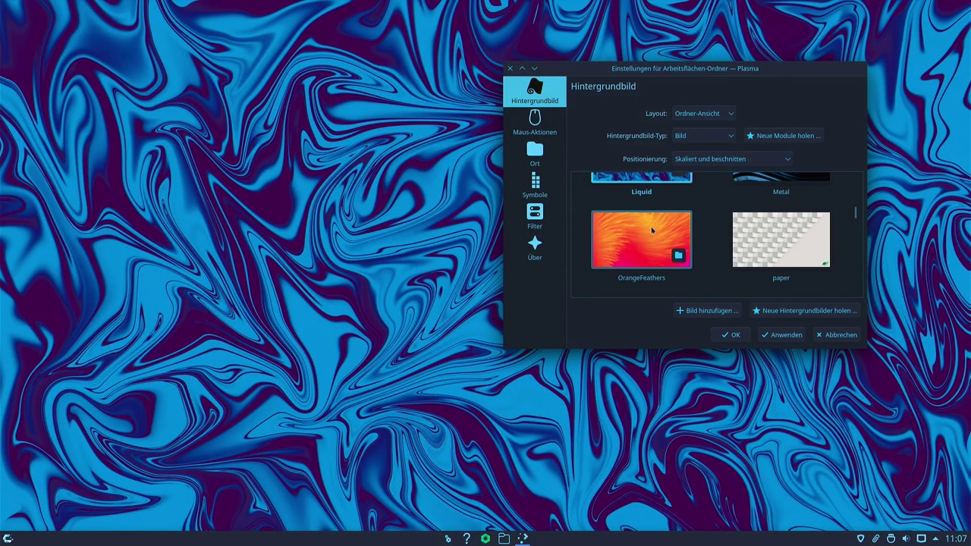
pyautogui.scroll(-1, 671, 222)
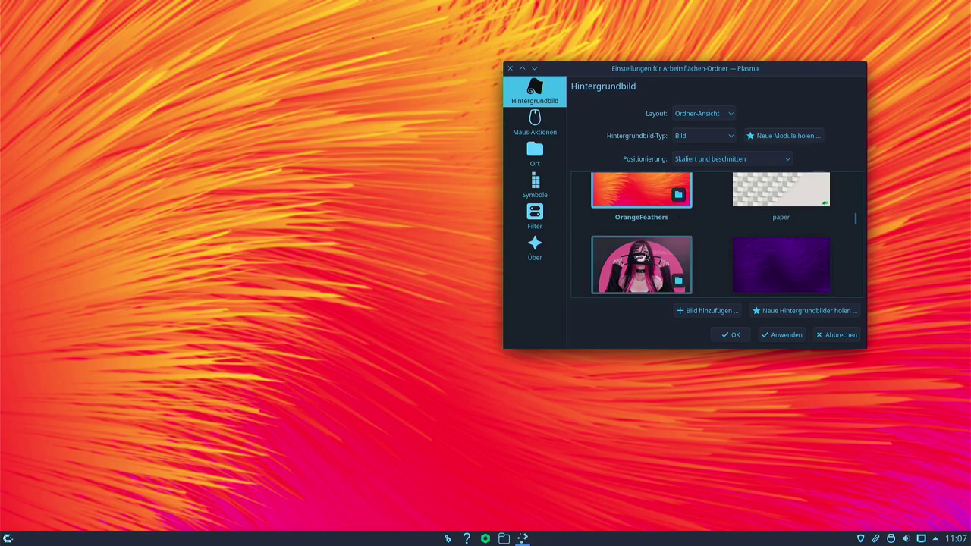
pyautogui.click(647, 258)
pyautogui.scroll(-1, 654, 237)
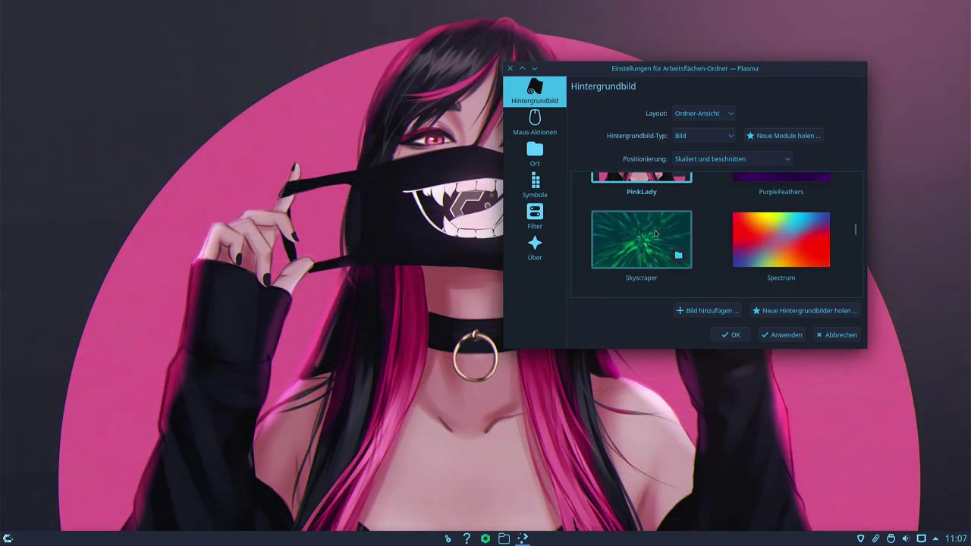
pyautogui.click(645, 237)
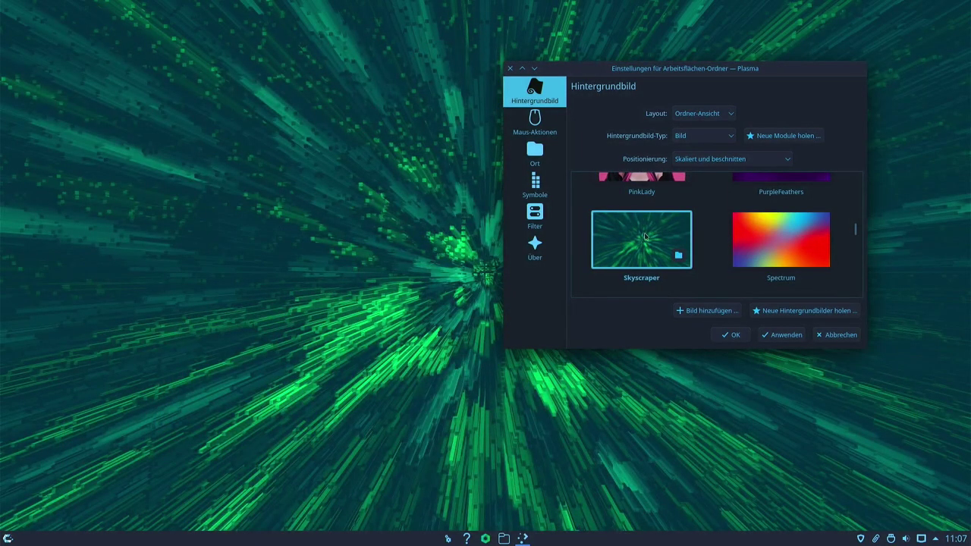
pyautogui.scroll(-1, 644, 237)
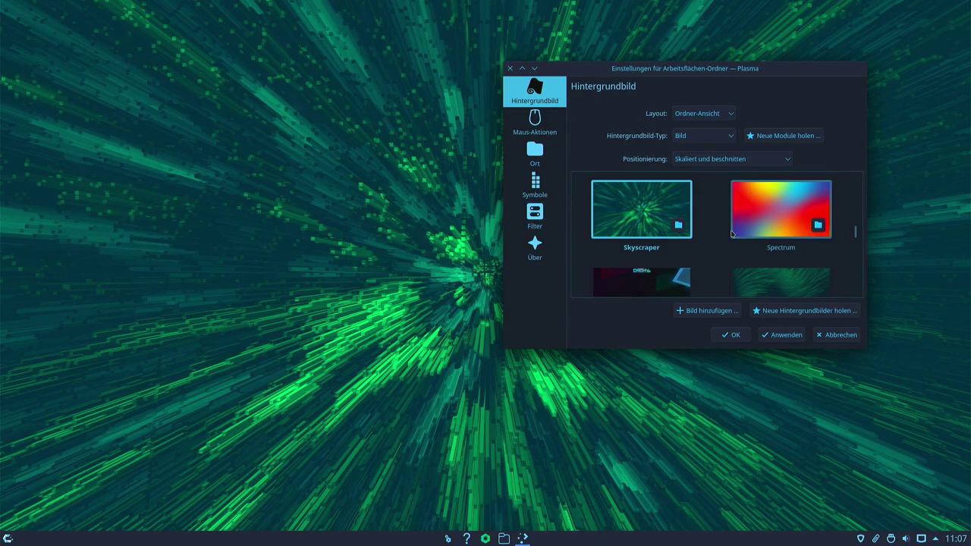
pyautogui.scroll(-2, 646, 223)
pyautogui.click(627, 232)
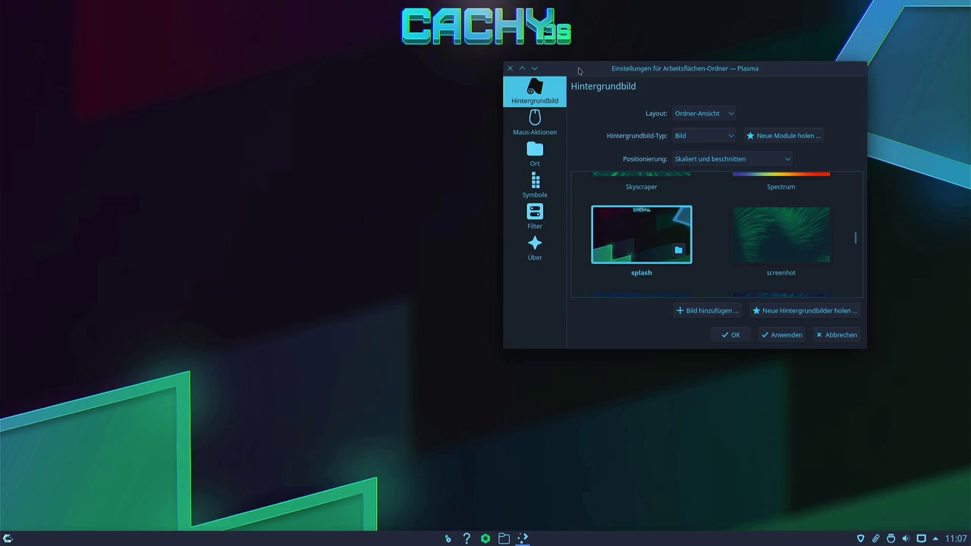
# Step: Preview the Metal, KayKay dark hexagon and Purple Feathers wallpapers
pyautogui.scroll(-2, 681, 230)
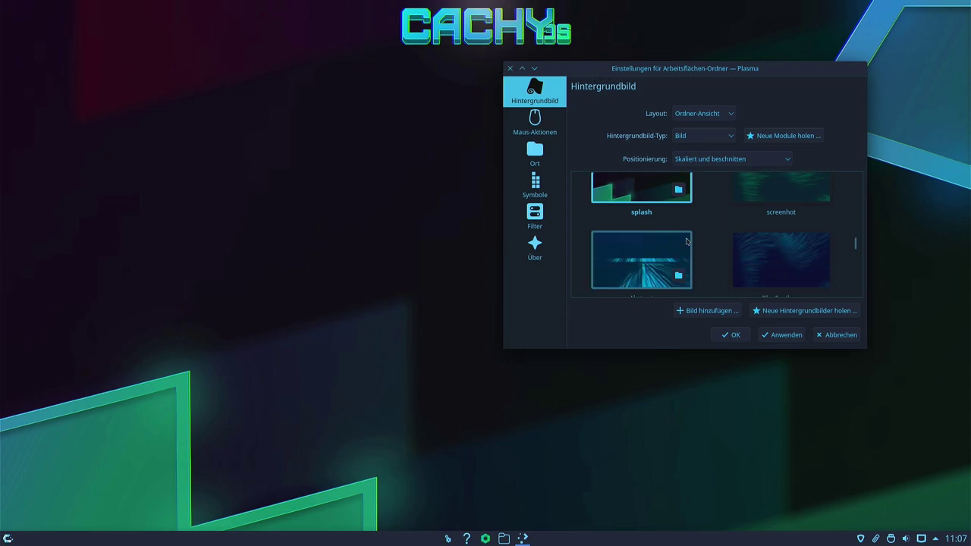
pyautogui.scroll(-3, 653, 255)
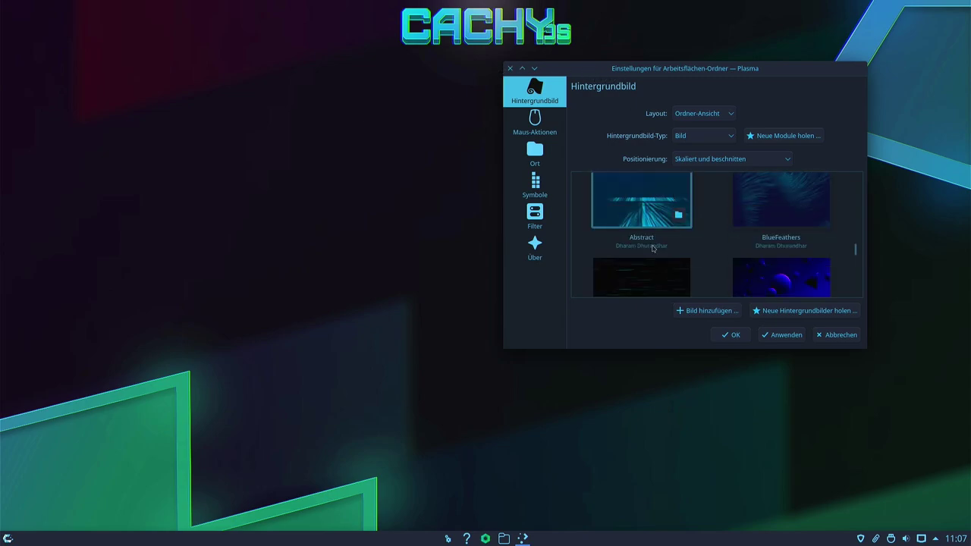
pyautogui.scroll(-4, 649, 248)
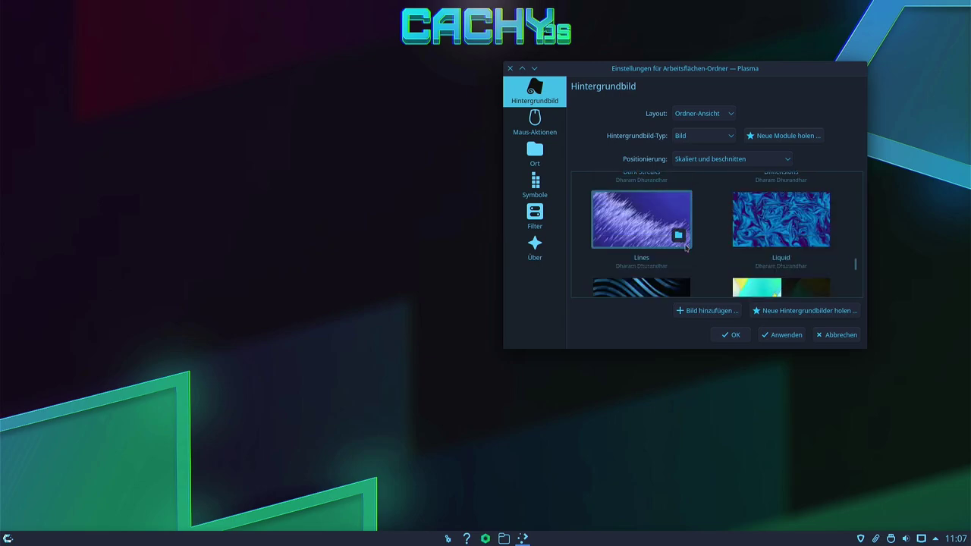
pyautogui.scroll(-2, 657, 235)
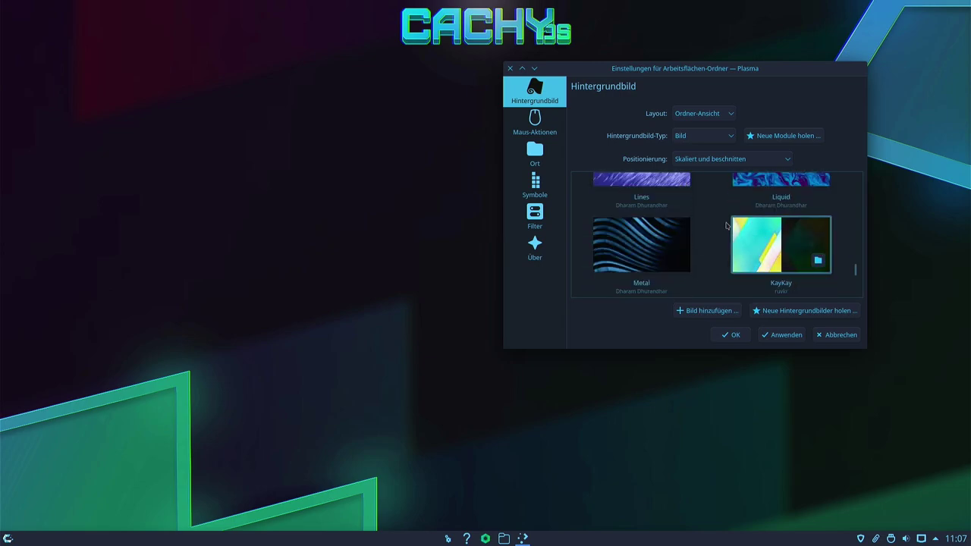
pyautogui.click(670, 240)
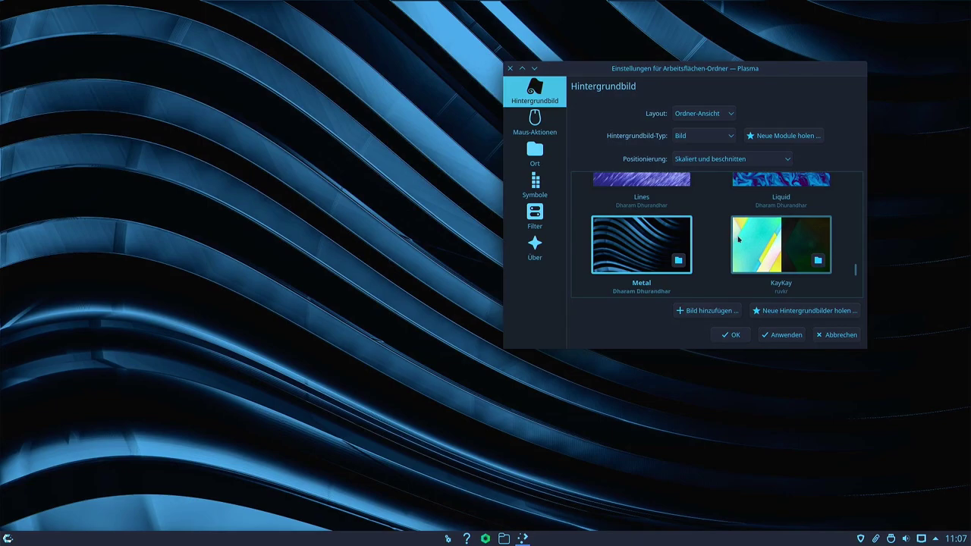
pyautogui.click(755, 240)
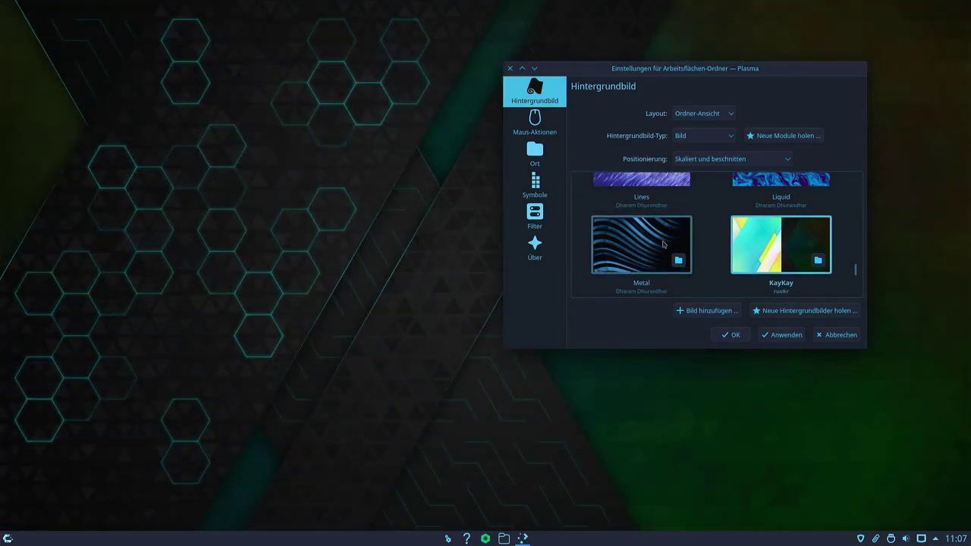
pyautogui.scroll(-2, 662, 244)
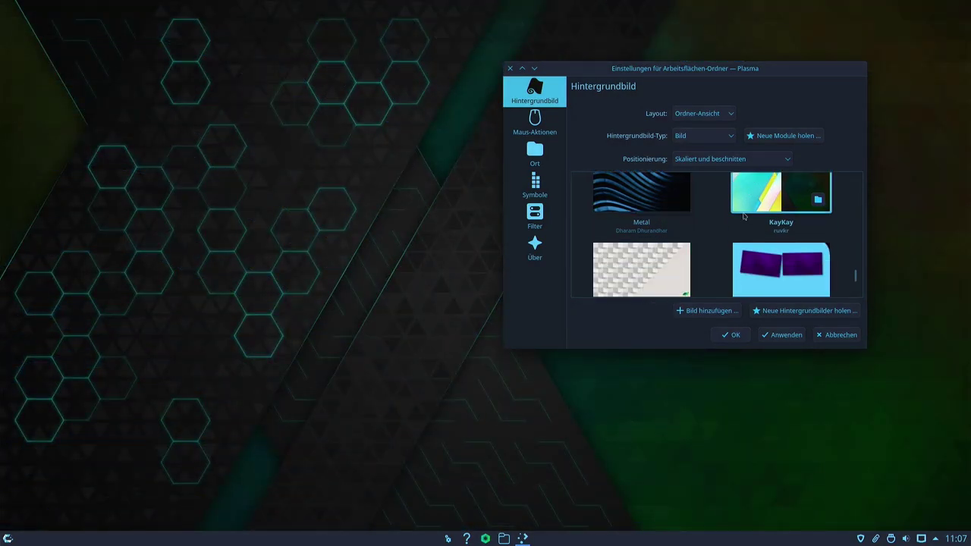
pyautogui.scroll(-2, 747, 228)
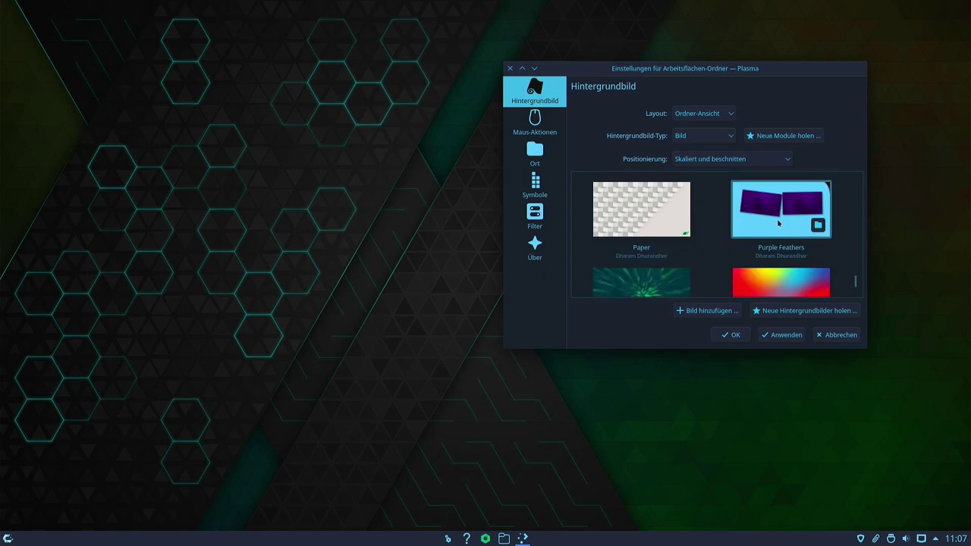
pyautogui.click(778, 222)
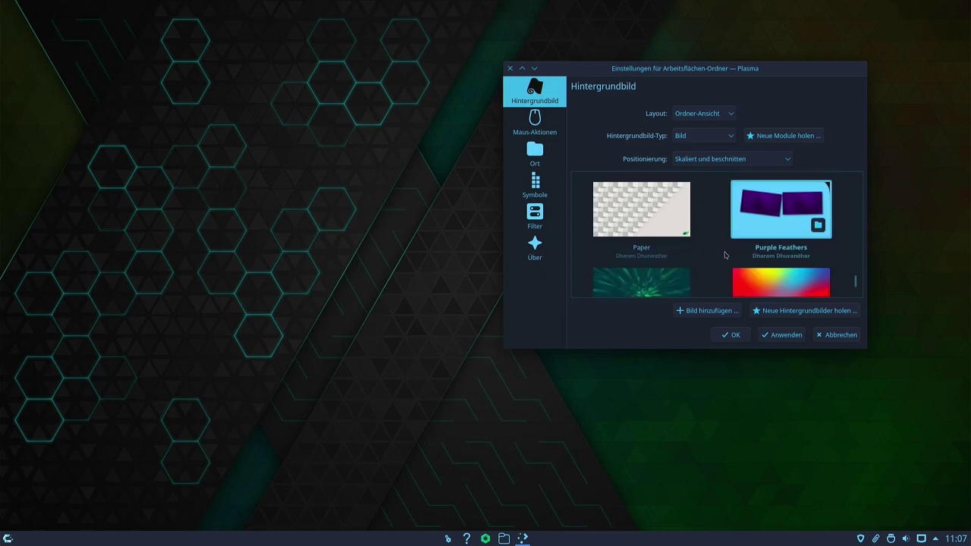
# Step: Try Skyscrapers and Spectrum, return to KayKay hexagon, then close settings discarding changes
pyautogui.scroll(-1, 690, 250)
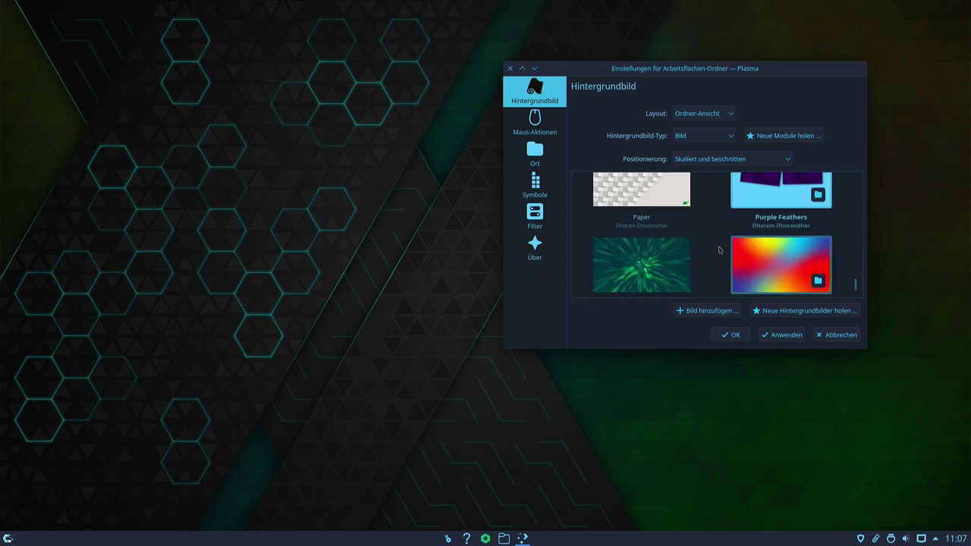
pyautogui.click(658, 245)
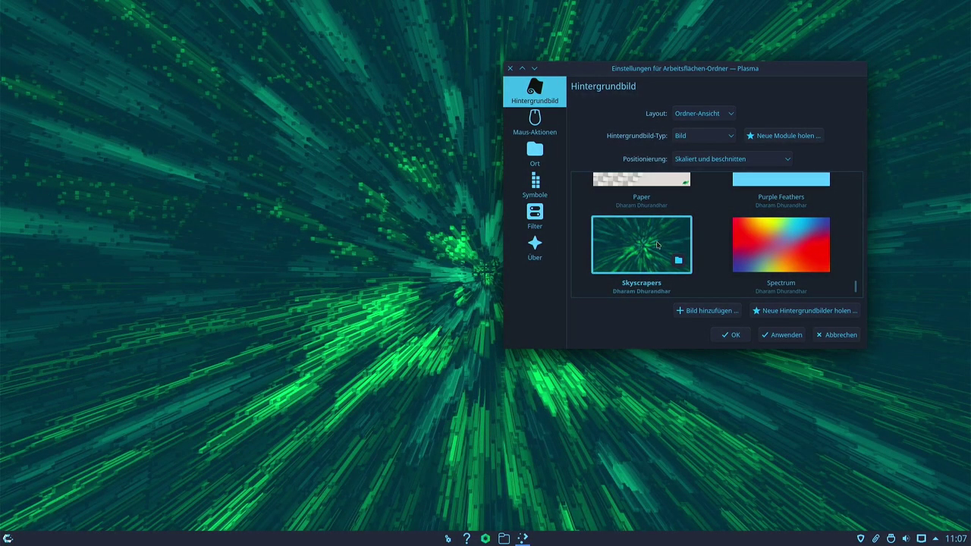
pyautogui.click(768, 244)
pyautogui.scroll(2, 769, 248)
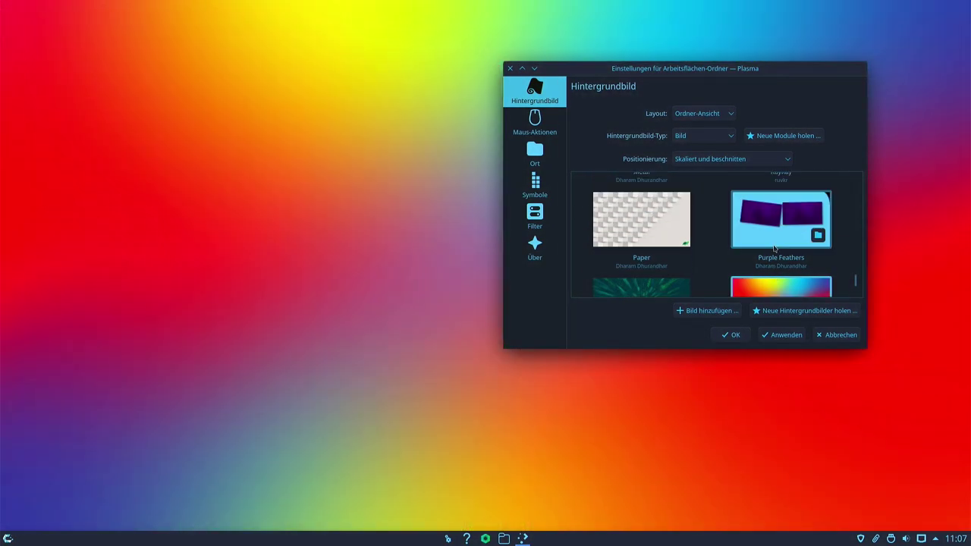
pyautogui.click(768, 248)
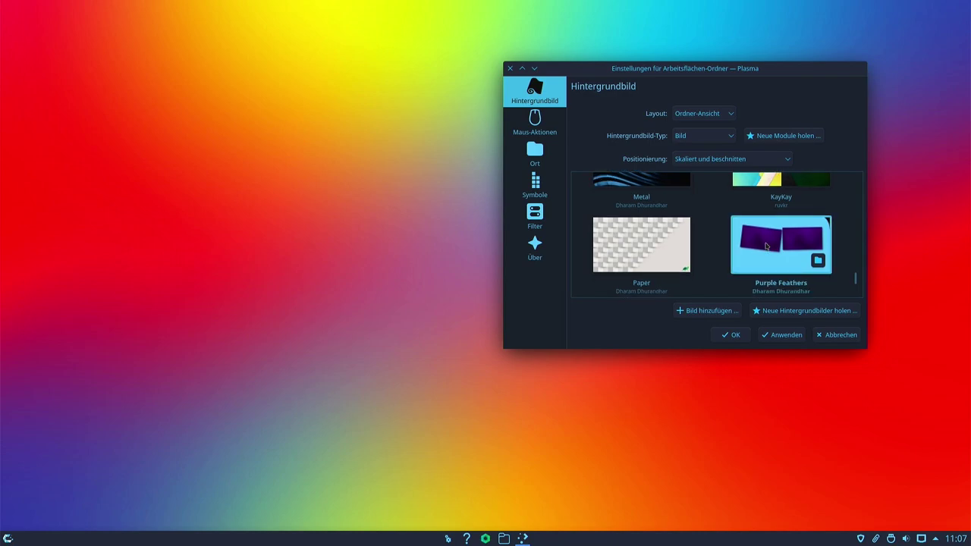
pyautogui.scroll(2, 766, 245)
pyautogui.click(761, 223)
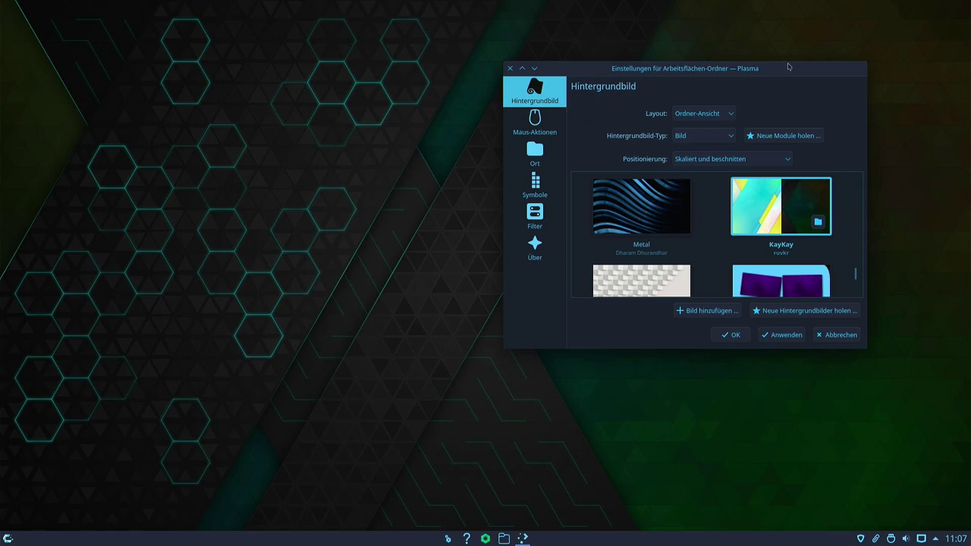
pyautogui.click(511, 68)
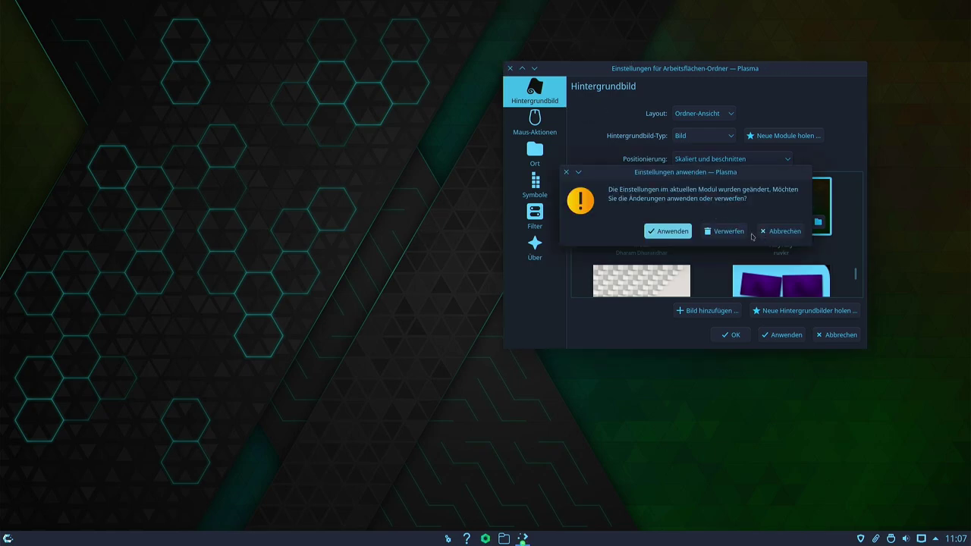
pyautogui.click(727, 233)
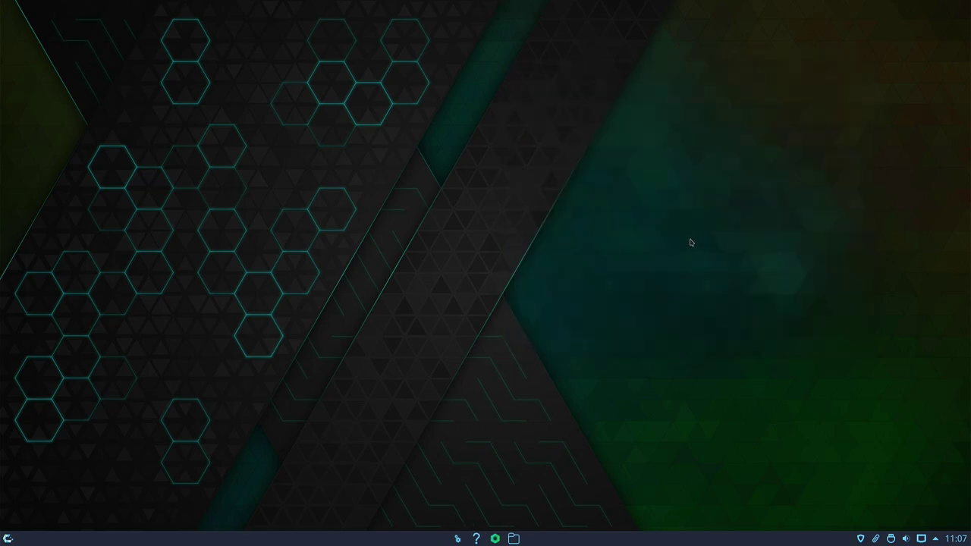
# Step: Open System Settings from the taskbar and go to Erscheinungsbild's Globales Design page
pyautogui.rightClick(446, 218)
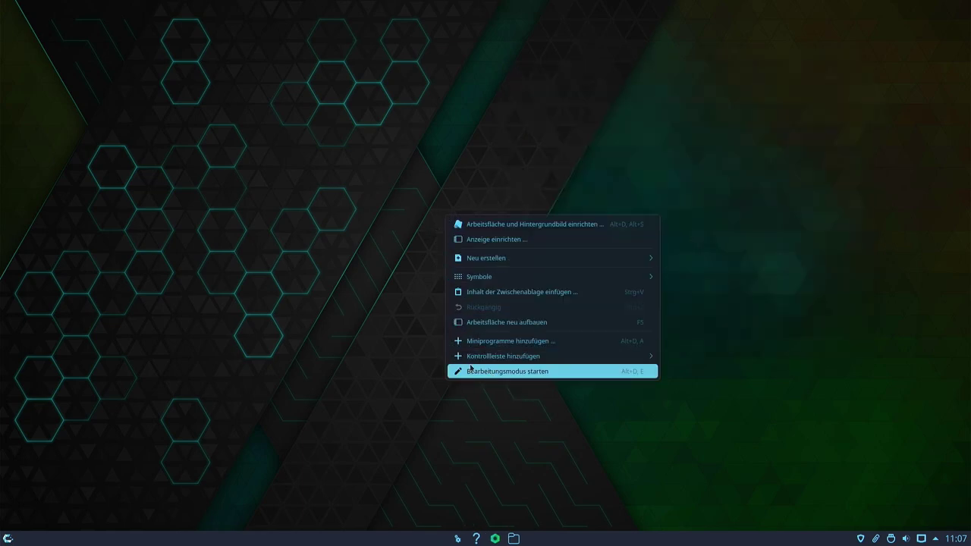
pyautogui.click(327, 326)
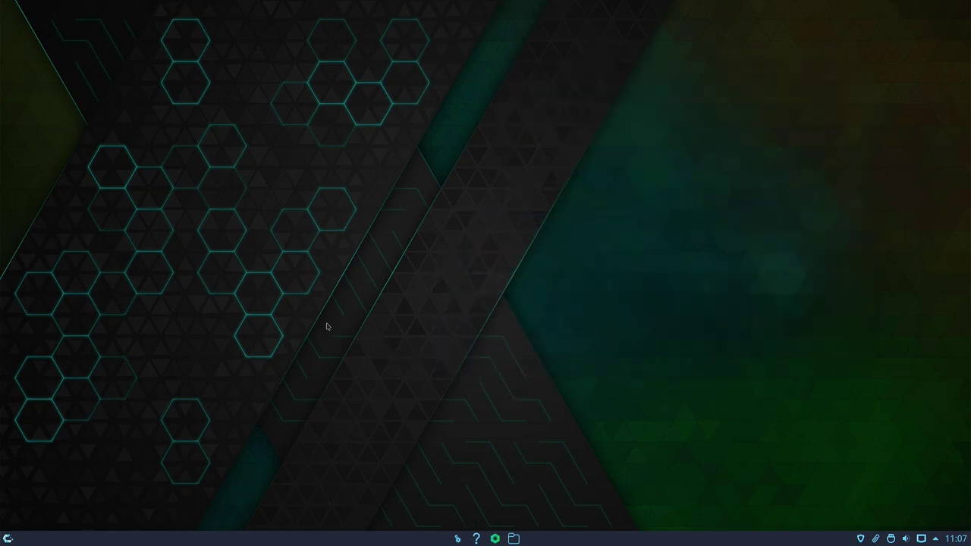
pyautogui.click(457, 539)
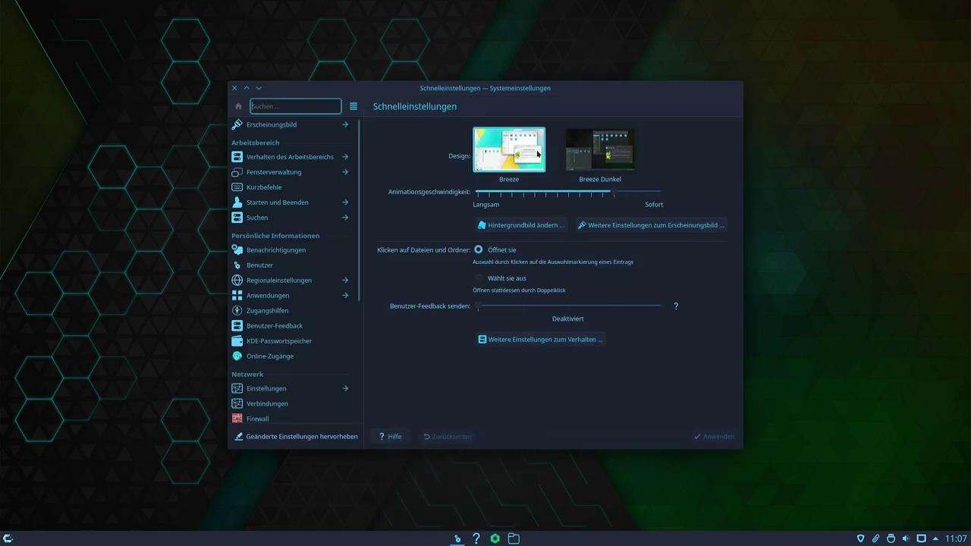
pyautogui.moveTo(561, 89); pyautogui.dragTo(628, 153)
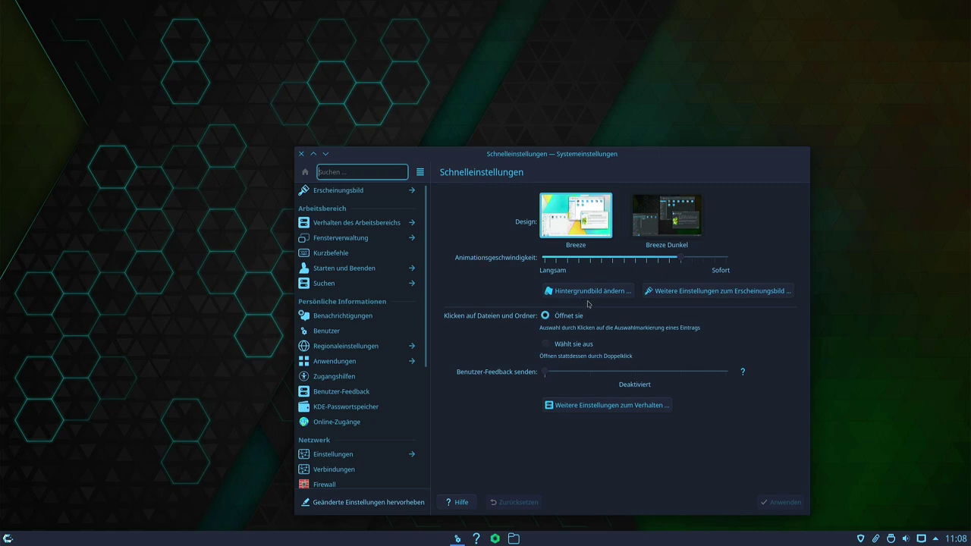
pyautogui.click(349, 190)
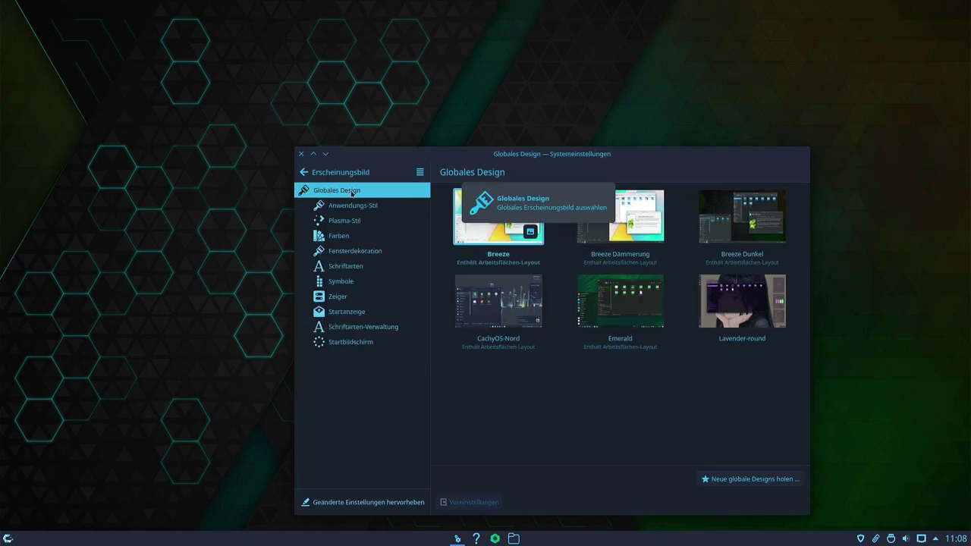
# Step: Apply the CachyOS-Nord, then Emerald, then Breeze Dunkel global themes in turn
pyautogui.click(502, 301)
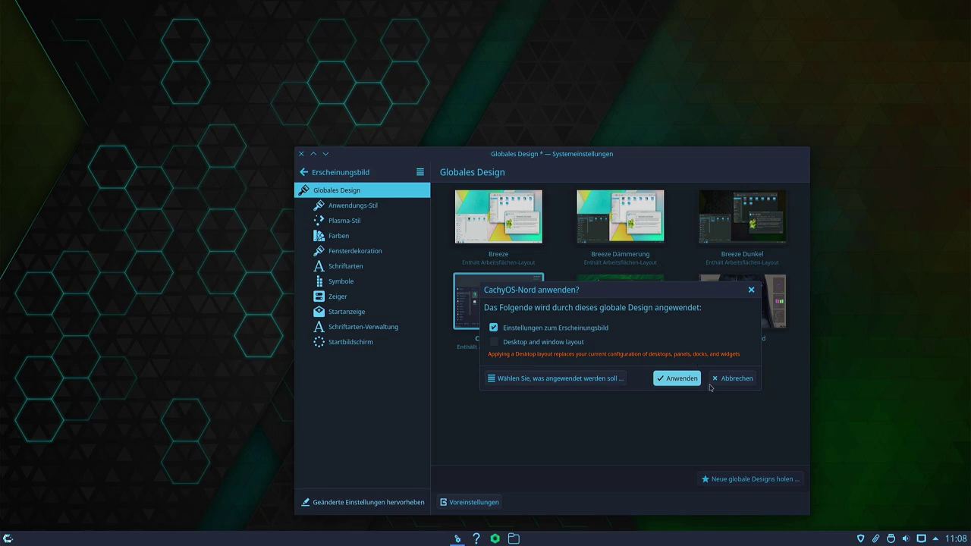
pyautogui.click(682, 377)
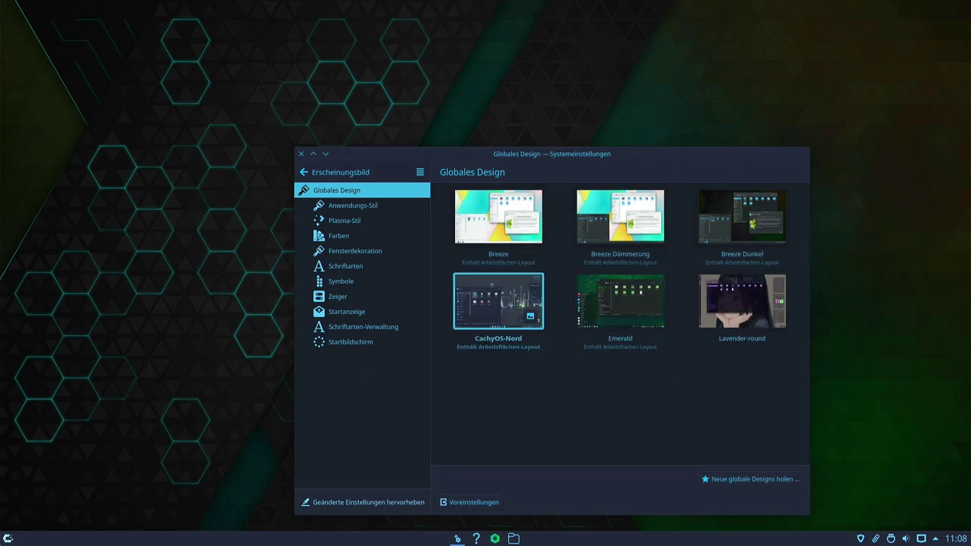
pyautogui.click(8, 537)
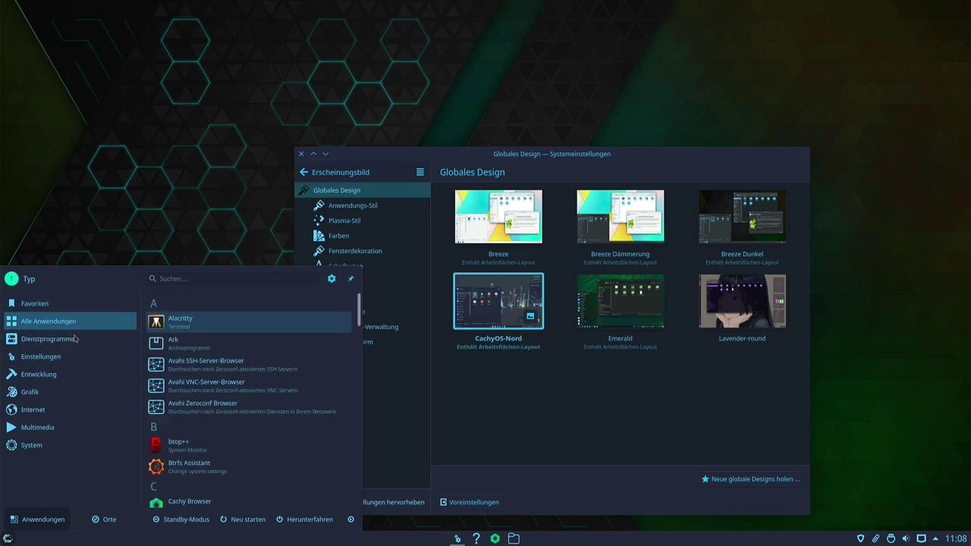
pyautogui.click(668, 385)
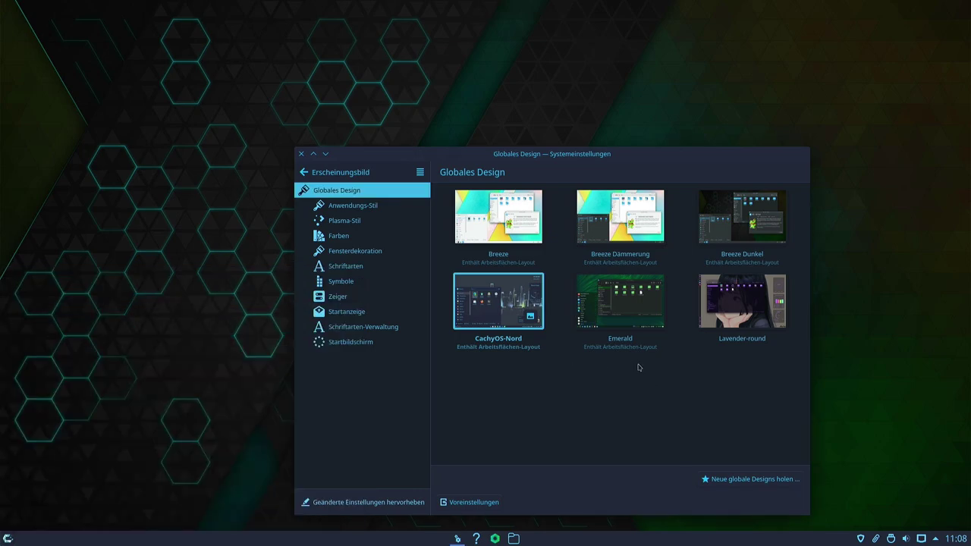
pyautogui.click(631, 309)
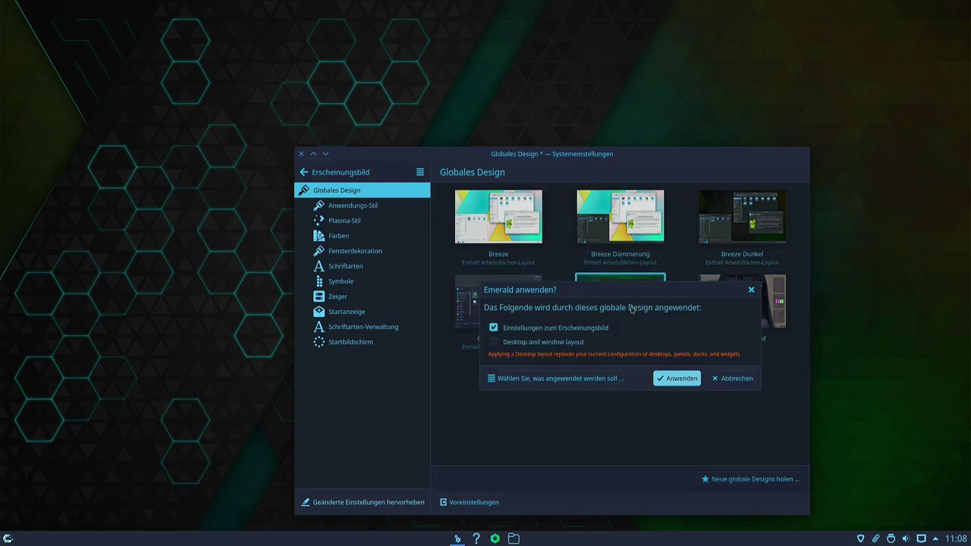
pyautogui.click(676, 377)
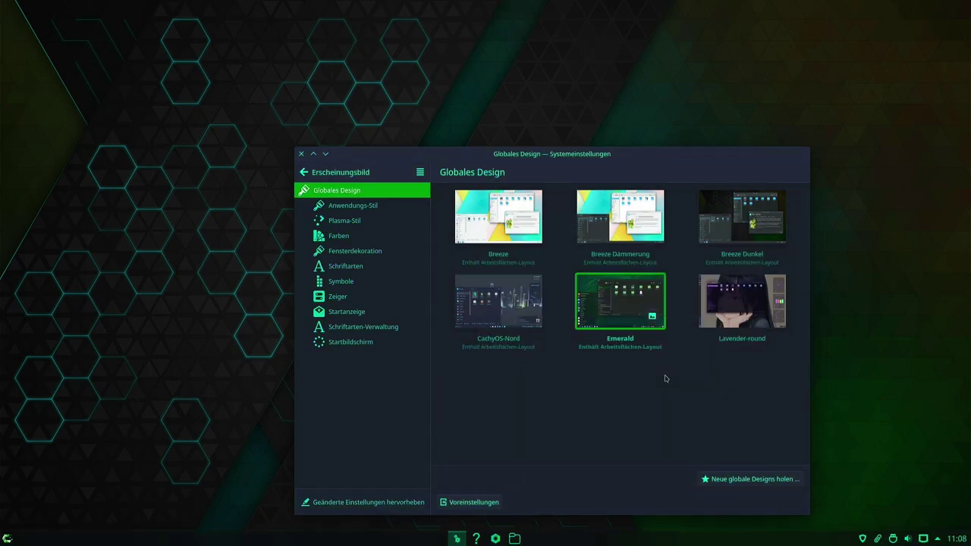
pyautogui.click(7, 537)
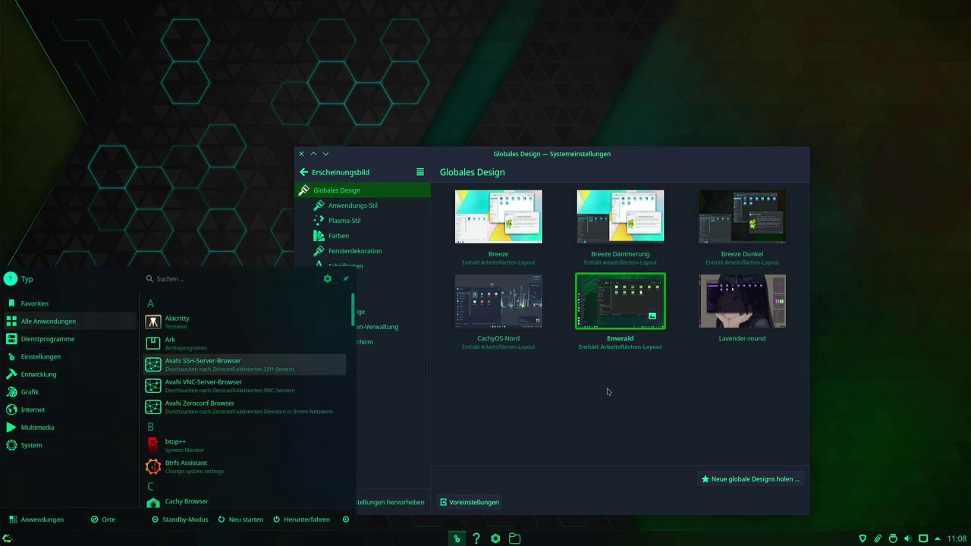
pyautogui.click(627, 400)
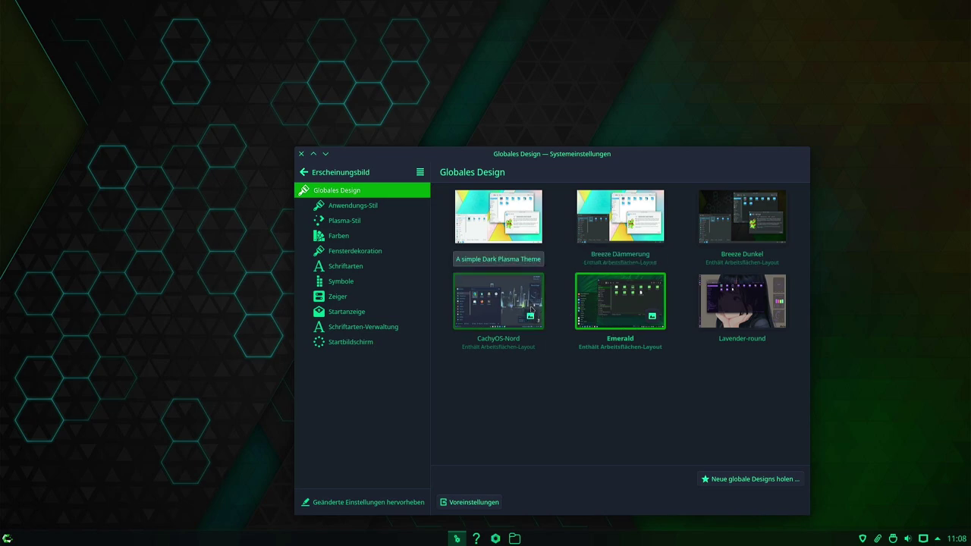
pyautogui.click(747, 213)
pyautogui.click(658, 383)
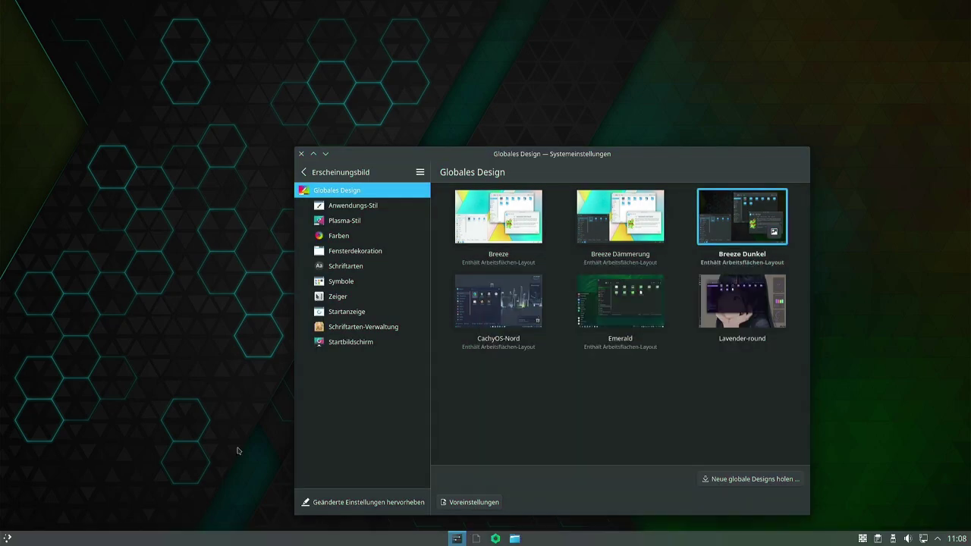
# Step: Apply the Lavender-round global theme in place of Breeze Dunkel
pyautogui.click(8, 538)
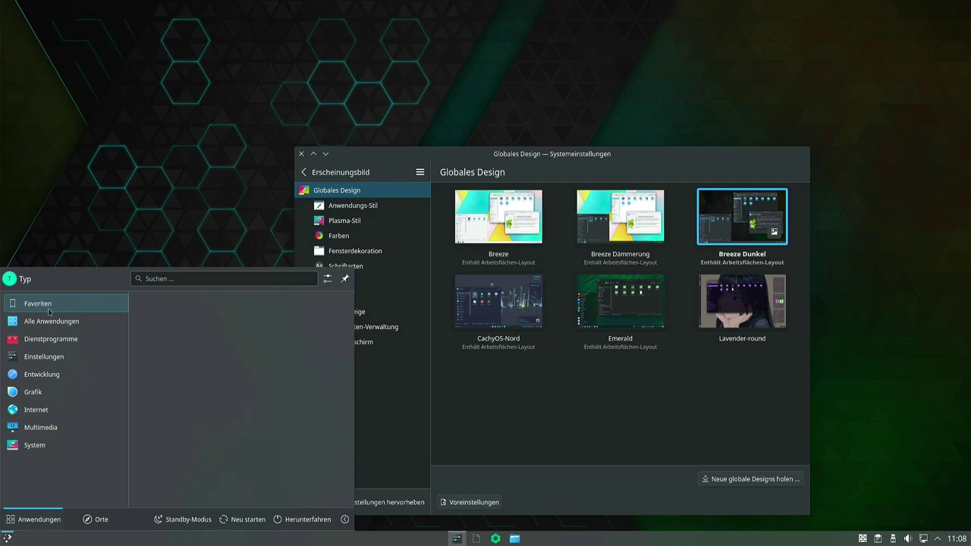
pyautogui.moveTo(46, 357)
pyautogui.click(597, 435)
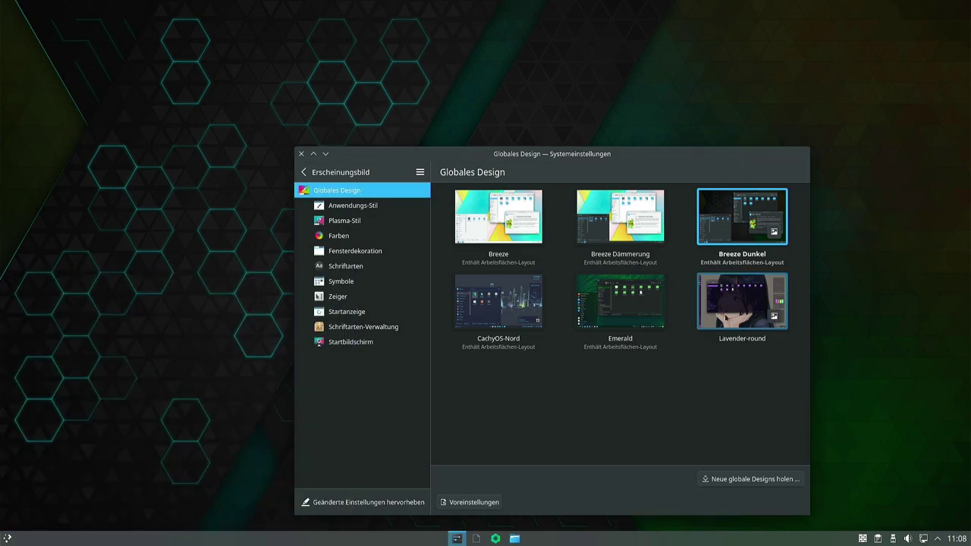
pyautogui.click(765, 284)
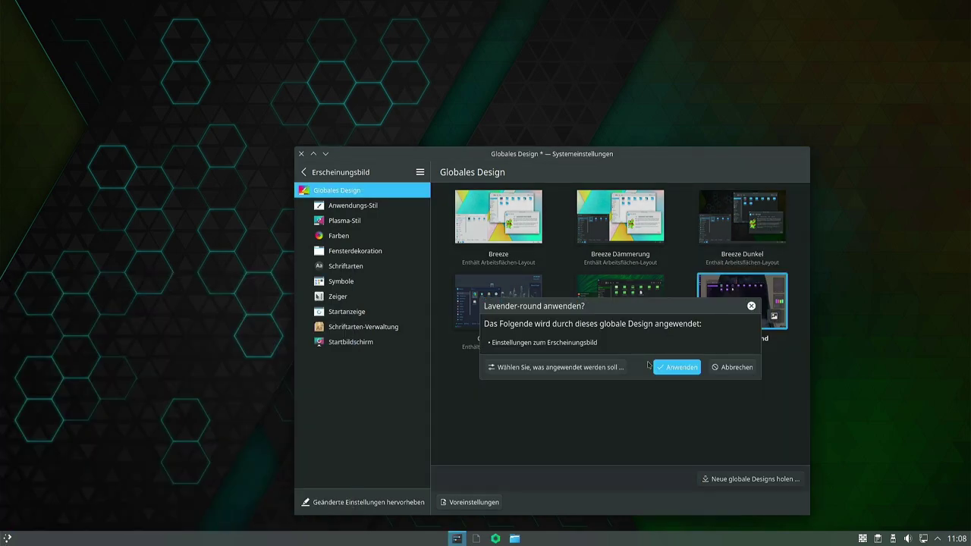
pyautogui.click(667, 370)
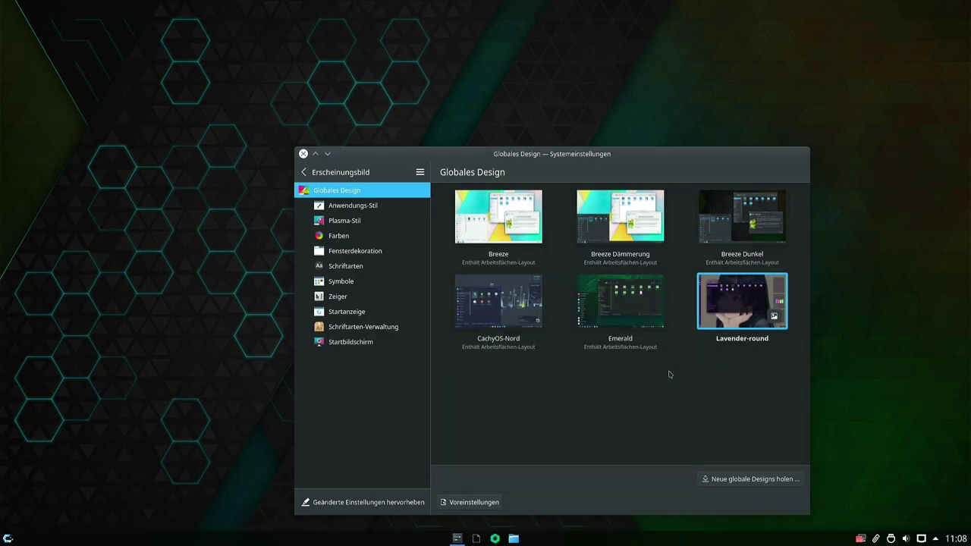
pyautogui.click(8, 539)
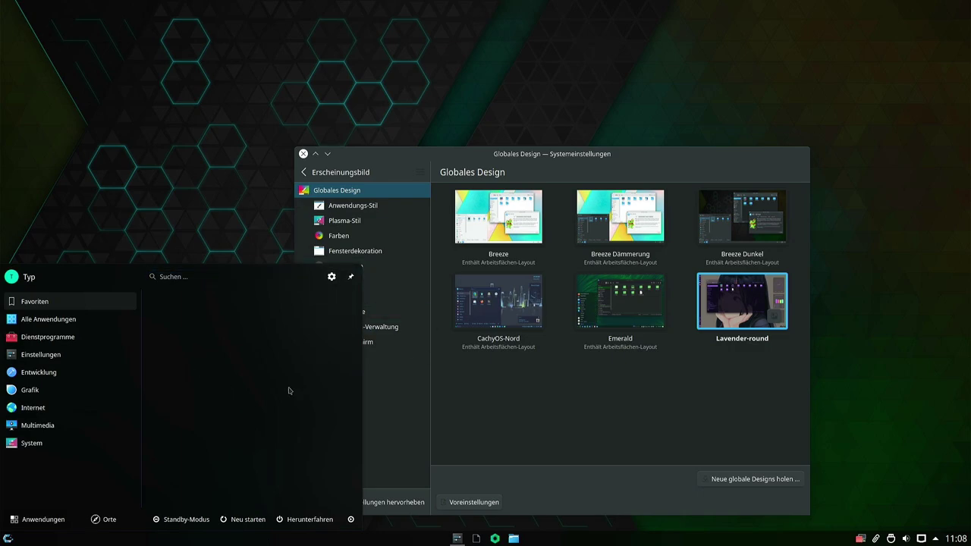
pyautogui.click(694, 410)
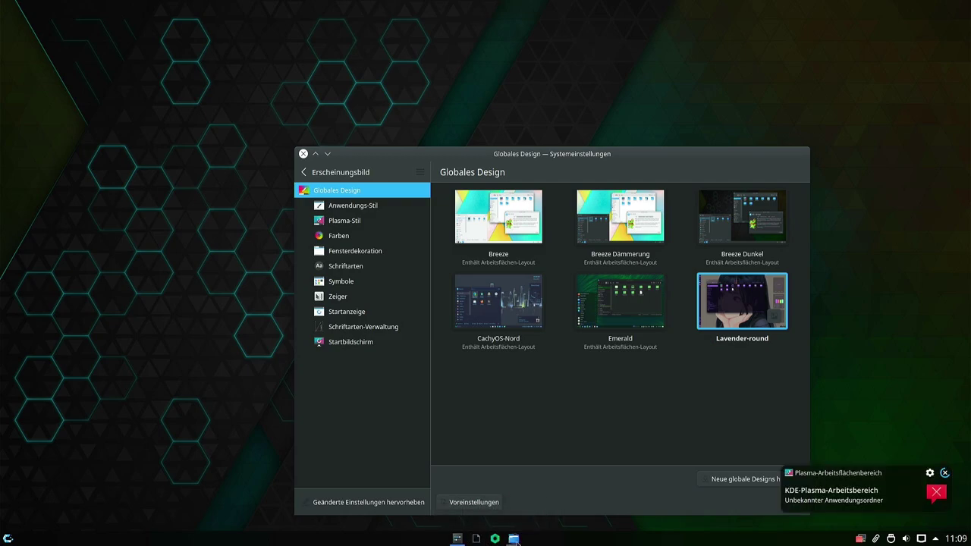
# Step: Open Dolphin on the home folder, then close it
pyautogui.click(514, 540)
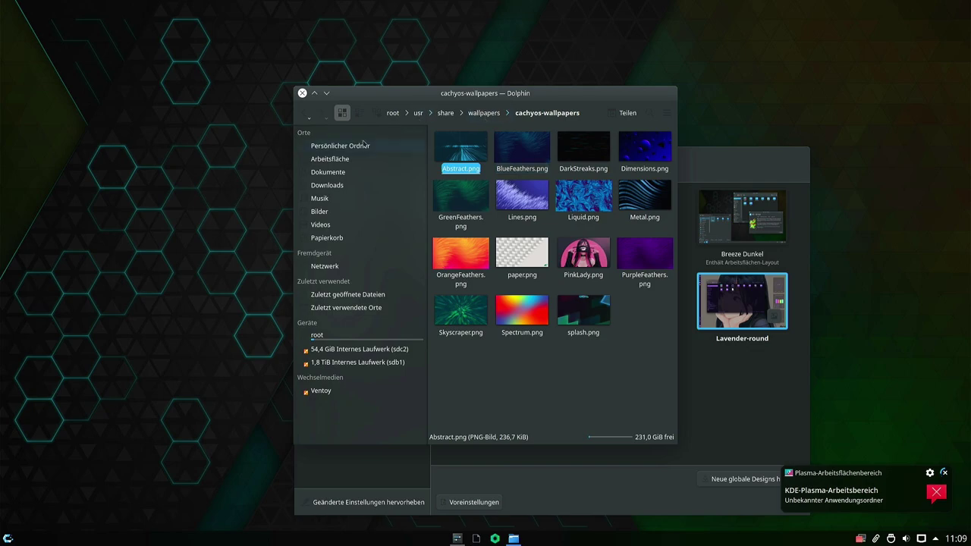
pyautogui.click(322, 146)
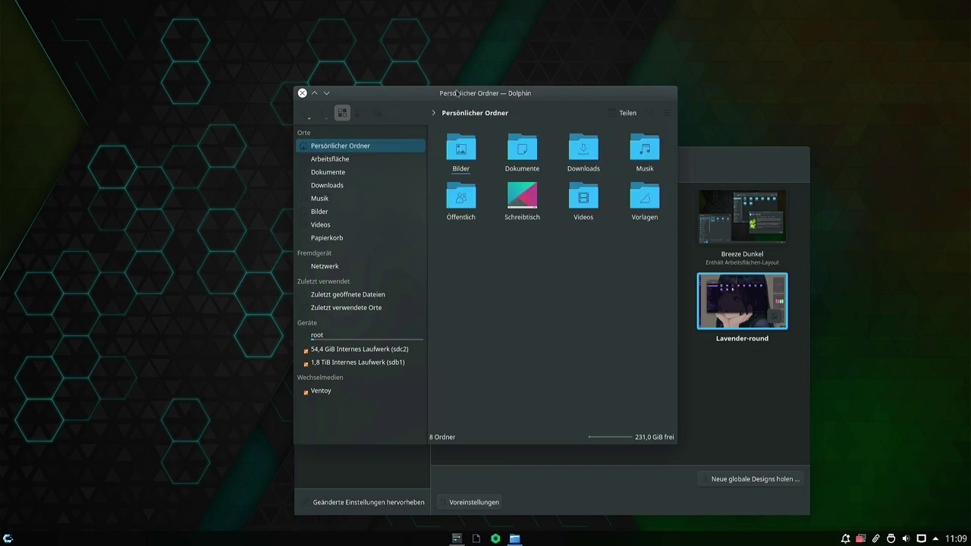
pyautogui.moveTo(456, 90); pyautogui.dragTo(314, 80)
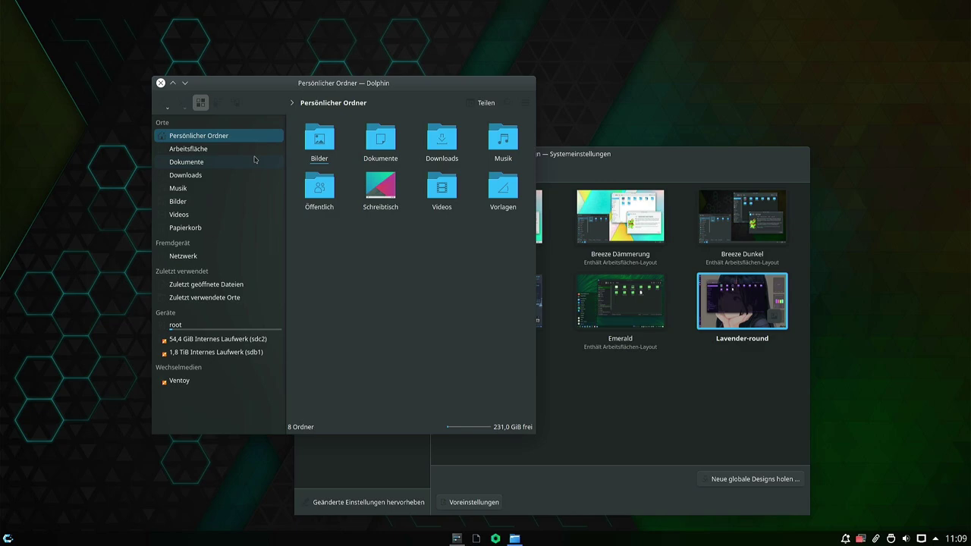
pyautogui.click(161, 82)
# Step: Reapply the CachyOS-Nord global theme including its desktop and window layout
pyautogui.click(501, 311)
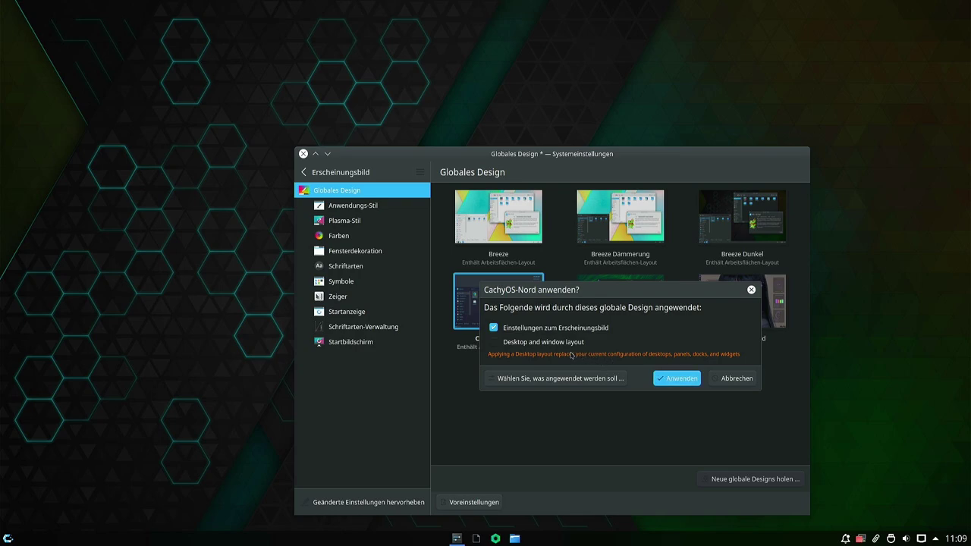
pyautogui.click(498, 342)
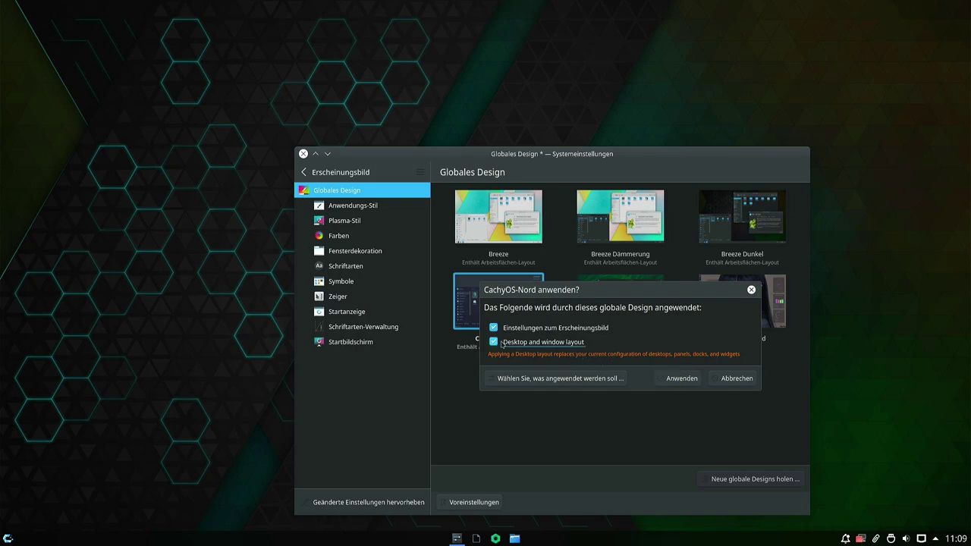
pyautogui.click(665, 379)
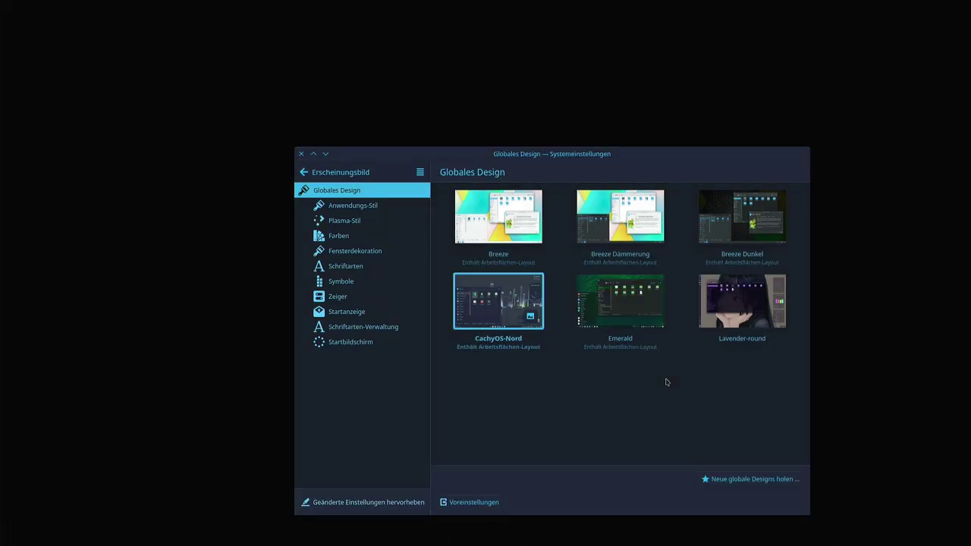
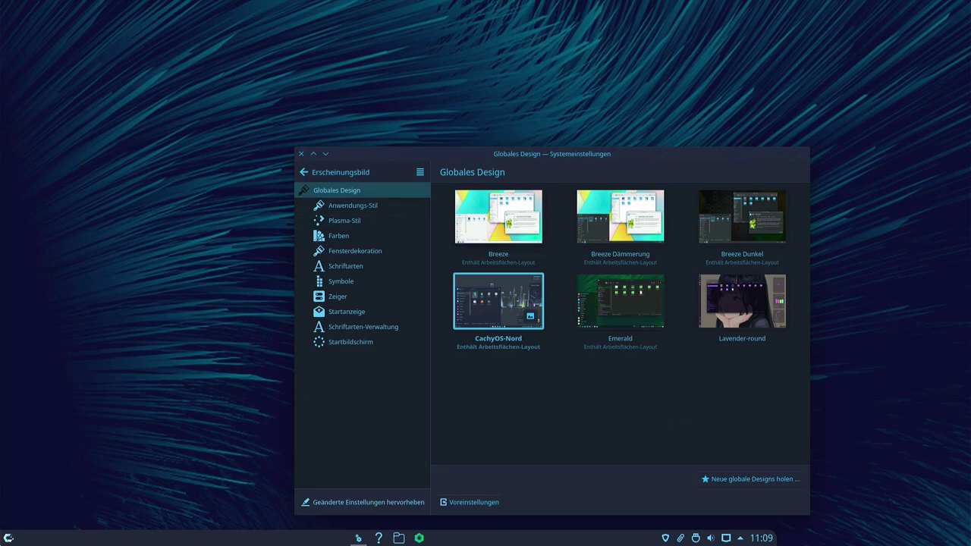
# Step: Glance at the launcher, then open 'Neue globale Designs holen …' to list themes like windows-eleven and Nostrum
pyautogui.press('super')
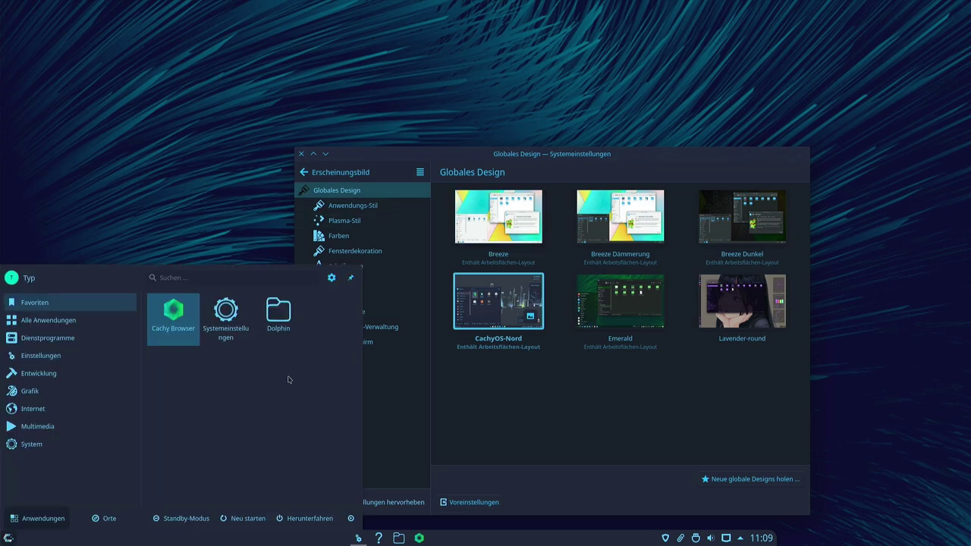
pyautogui.click(30, 390)
pyautogui.click(512, 430)
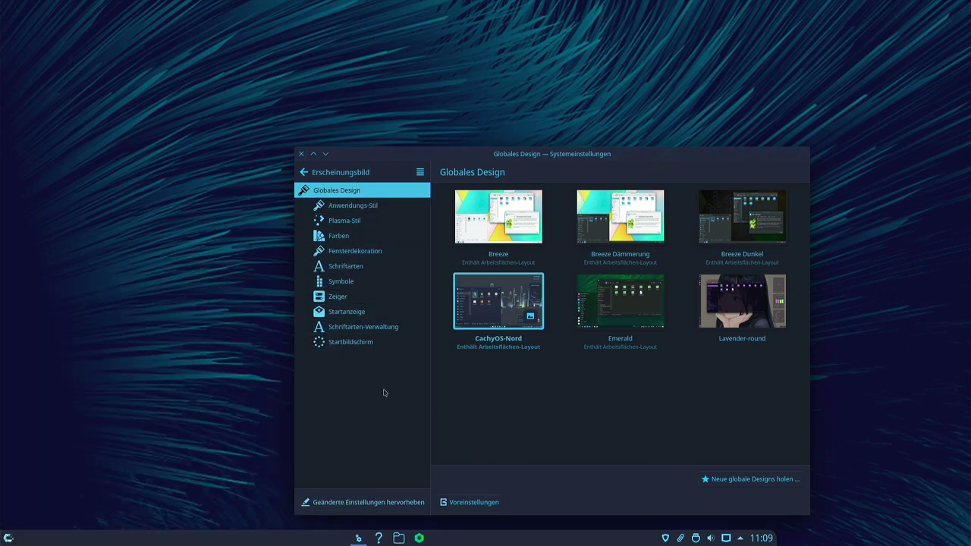
pyautogui.click(398, 538)
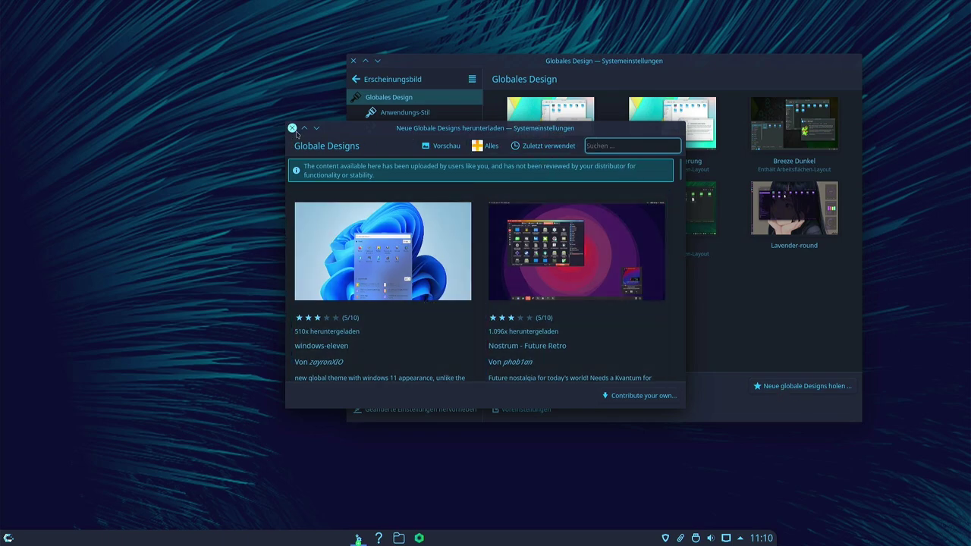
# Step: Maximize the 'Neue Globale Designs herunterladen' dialog, scroll through the community themes, then close it
pyautogui.doubleClick(587, 128)
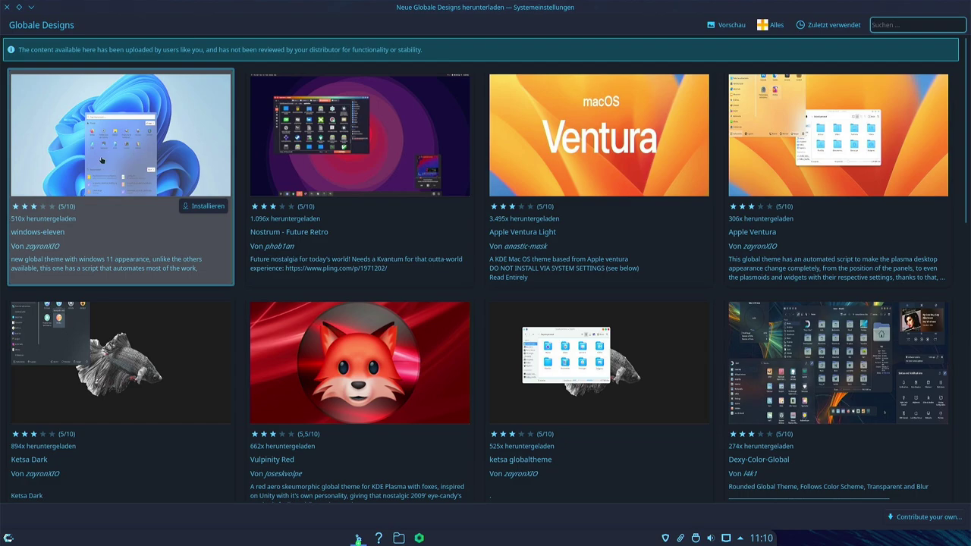
pyautogui.scroll(-2, 683, 213)
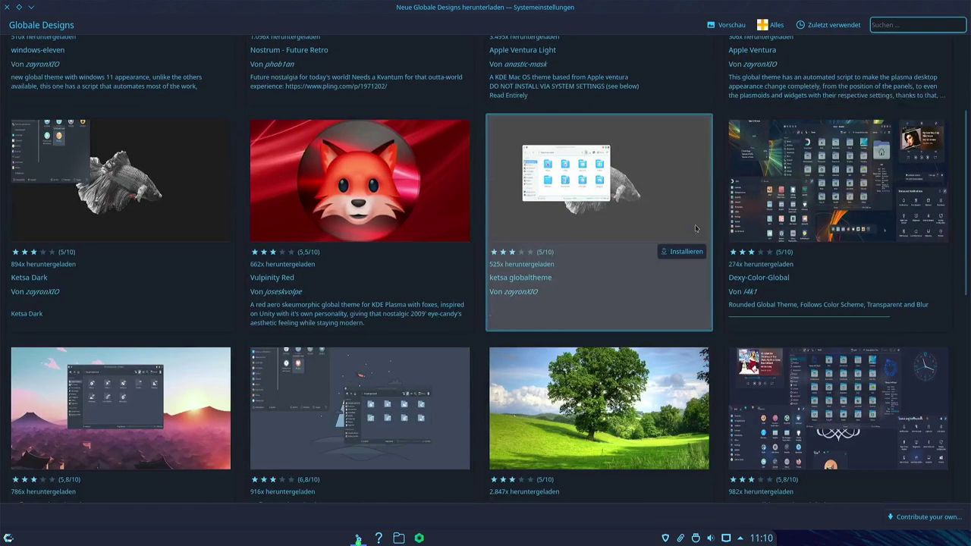
pyautogui.scroll(-2, 784, 219)
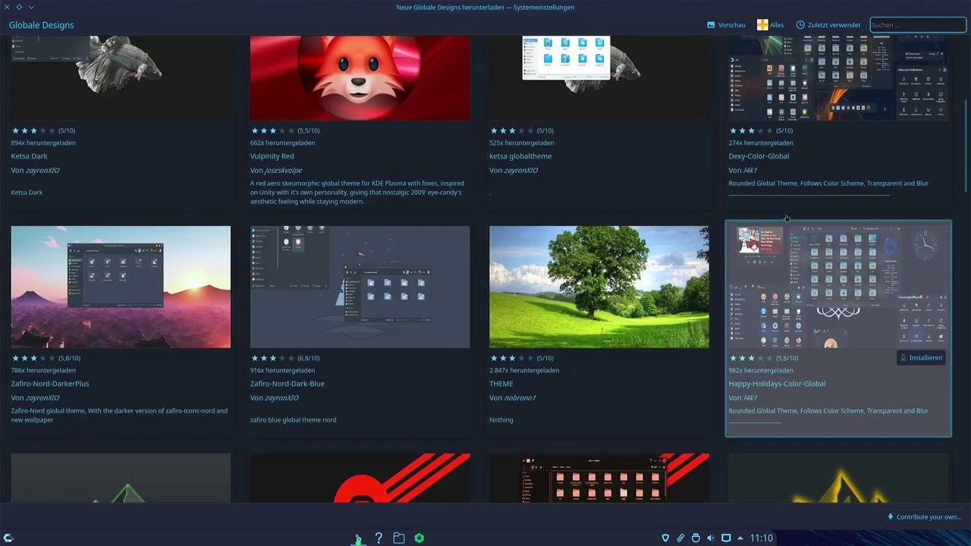
pyautogui.scroll(-2, 324, 245)
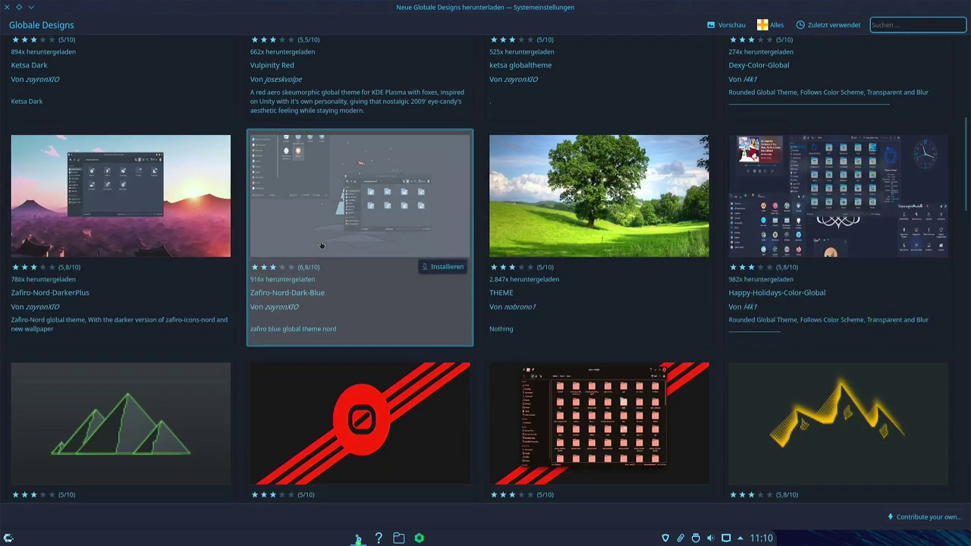
pyautogui.scroll(-3, 322, 243)
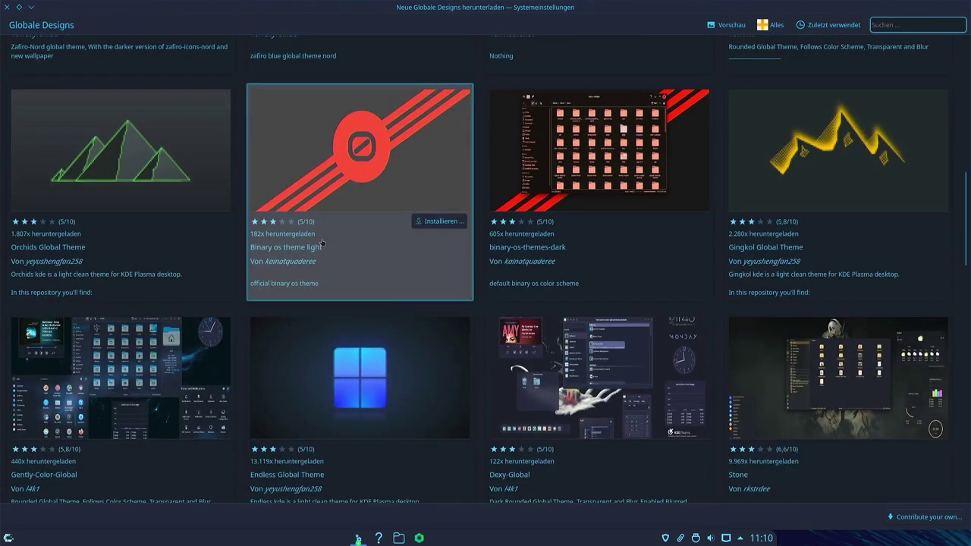
pyautogui.scroll(-1, 321, 242)
pyautogui.scroll(-3, 321, 242)
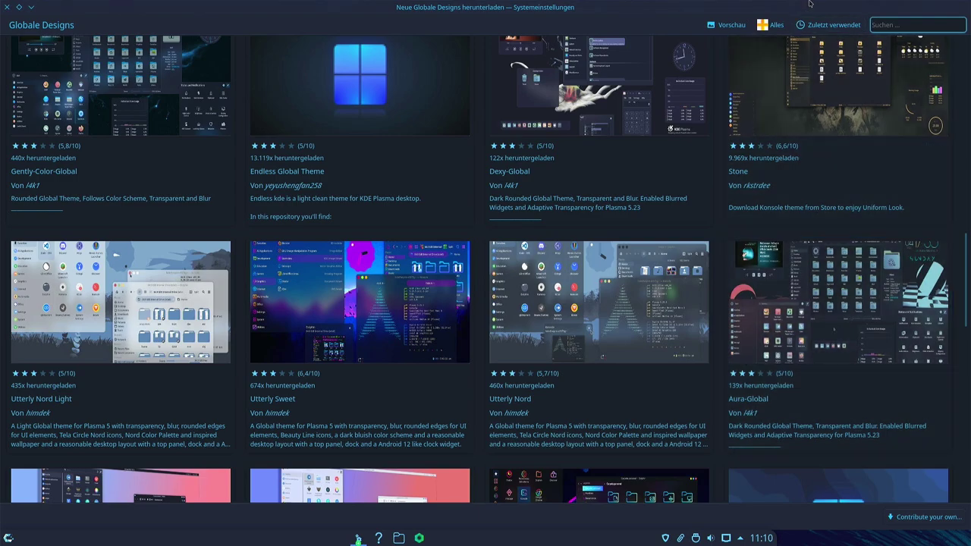
pyautogui.click(8, 8)
# Step: Open the desktop wallpaper settings from the desktop context menu and browse the wallpapers
pyautogui.rightClick(200, 256)
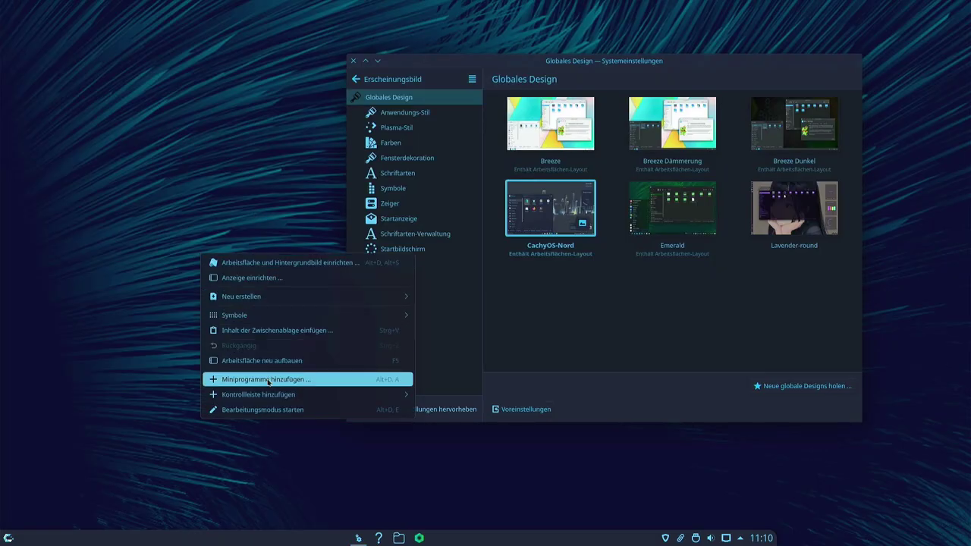
pyautogui.click(266, 261)
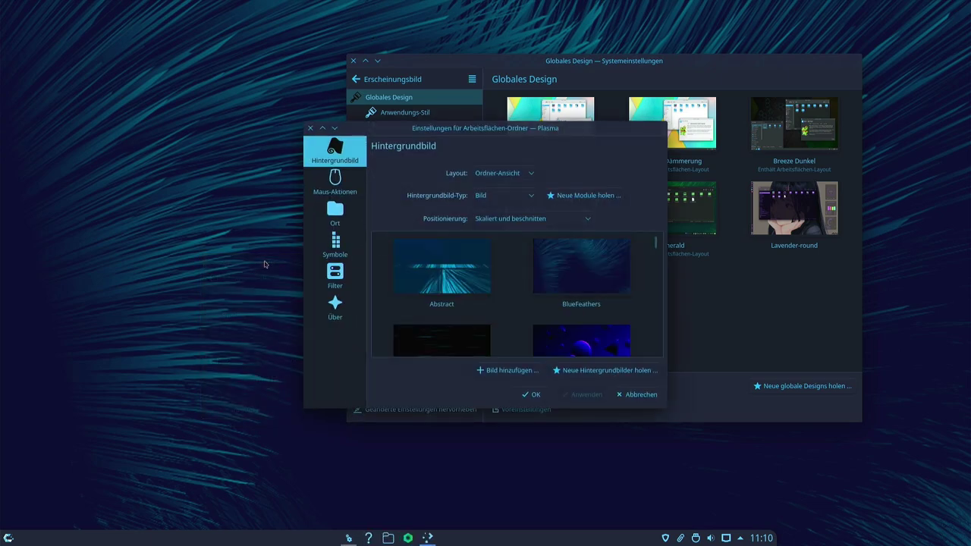
pyautogui.scroll(-2, 603, 275)
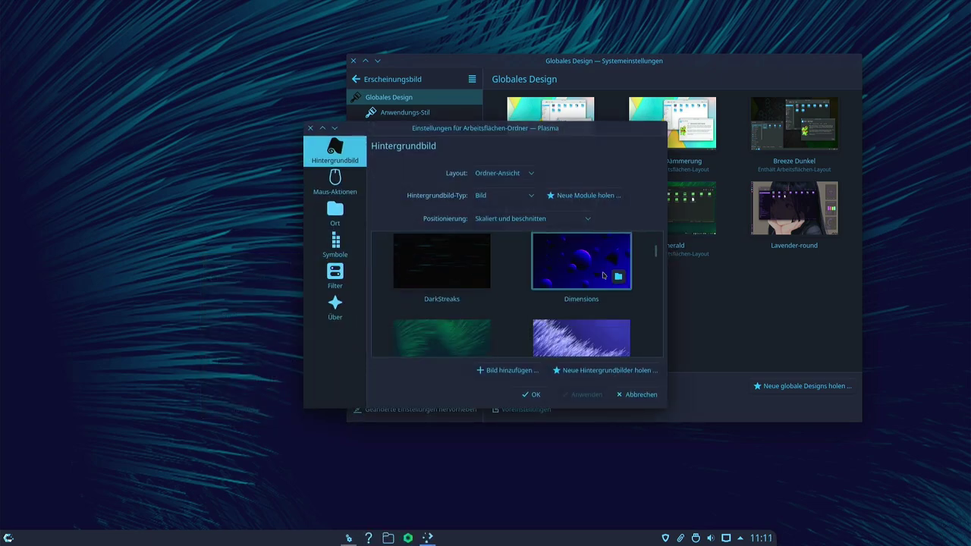
pyautogui.scroll(-4, 603, 275)
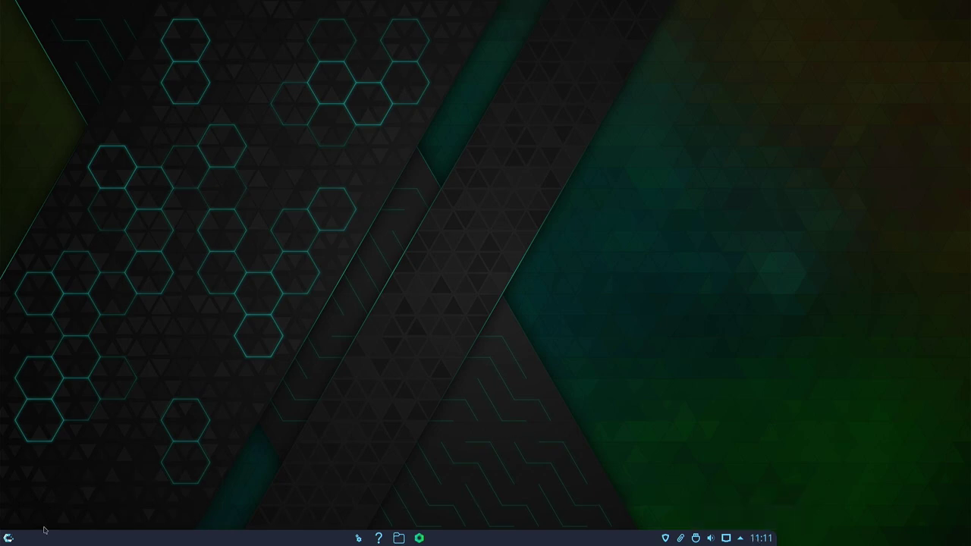
pyautogui.click(9, 538)
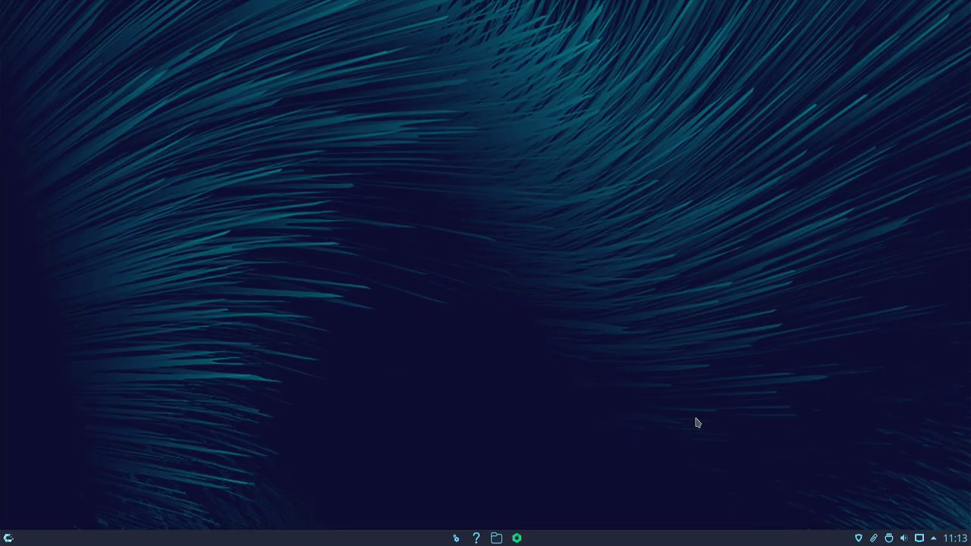
# Step: Select the KayKay teal-hexagon wallpaper in desktop settings and apply it with OK
pyautogui.rightClick(608, 307)
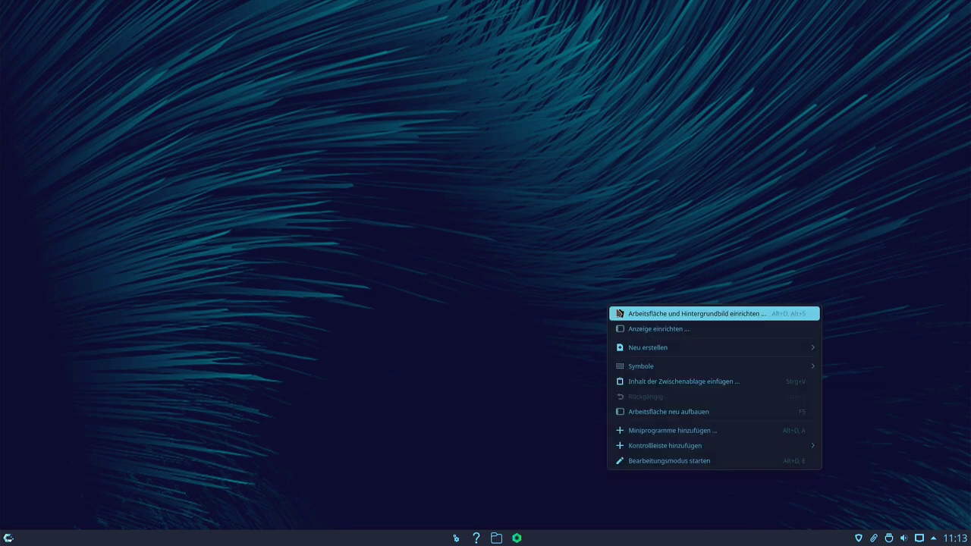
pyautogui.click(683, 313)
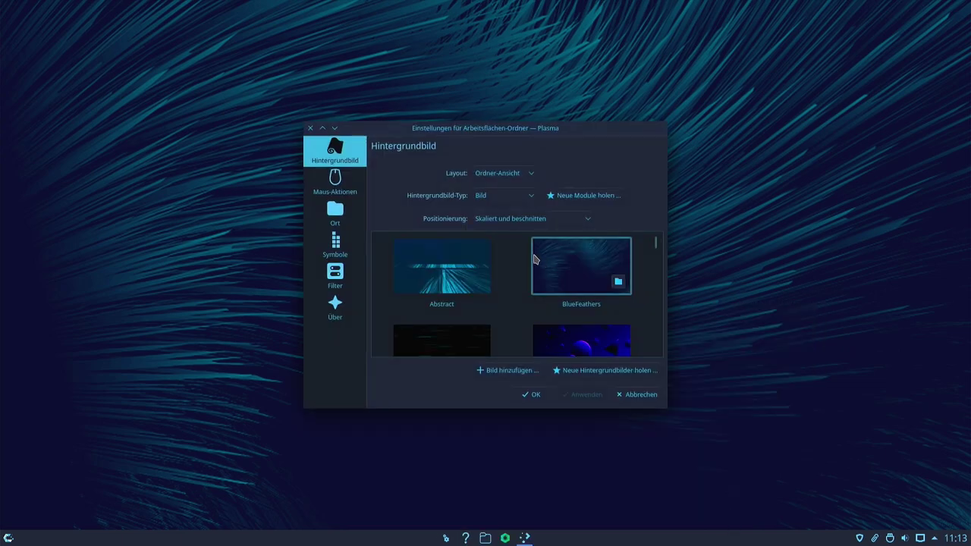
pyautogui.scroll(-5, 547, 265)
pyautogui.scroll(5, 550, 273)
pyautogui.scroll(-6, 557, 285)
pyautogui.scroll(-5, 558, 283)
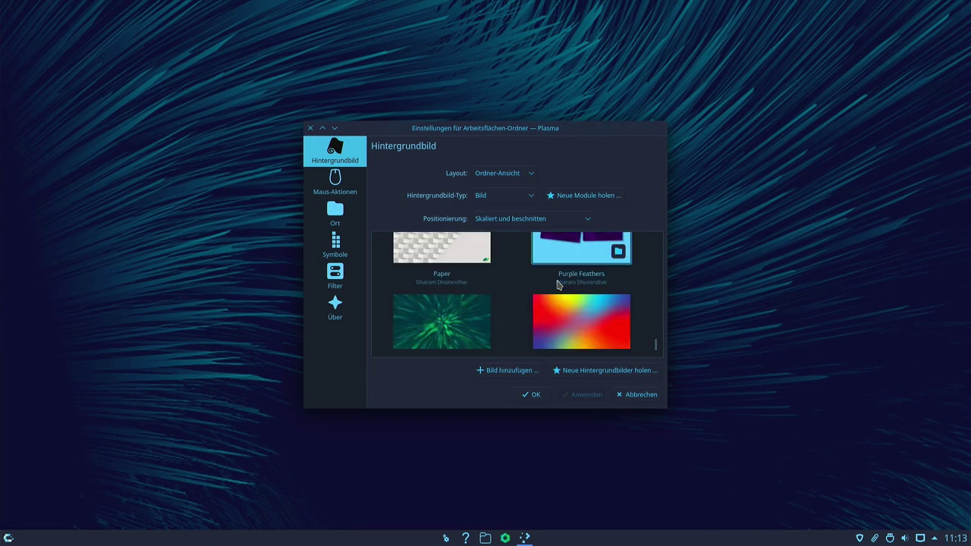
pyautogui.scroll(2, 578, 251)
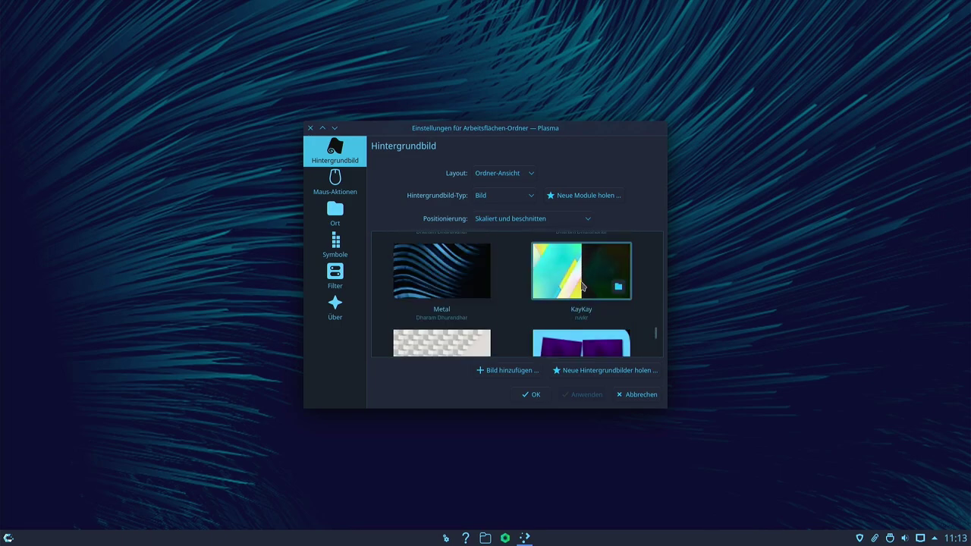
pyautogui.click(582, 286)
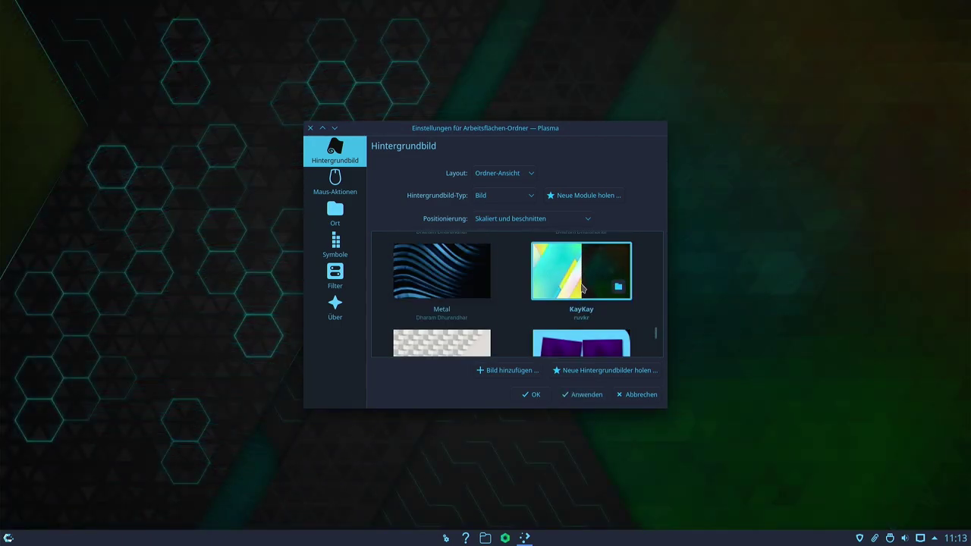
pyautogui.click(535, 396)
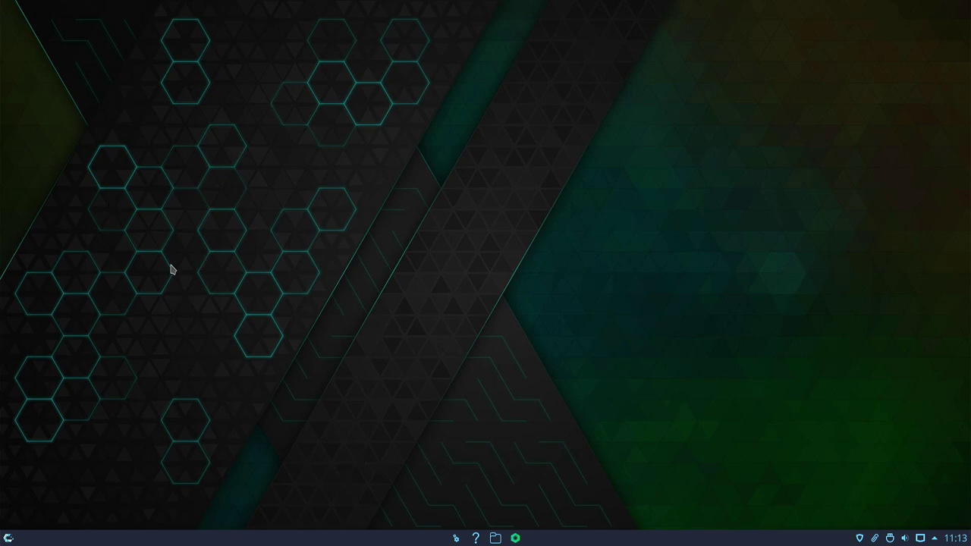
# Step: Browse the launcher's categories, ending on Internet with Cachy Browser and KDE Connect
pyautogui.click(8, 537)
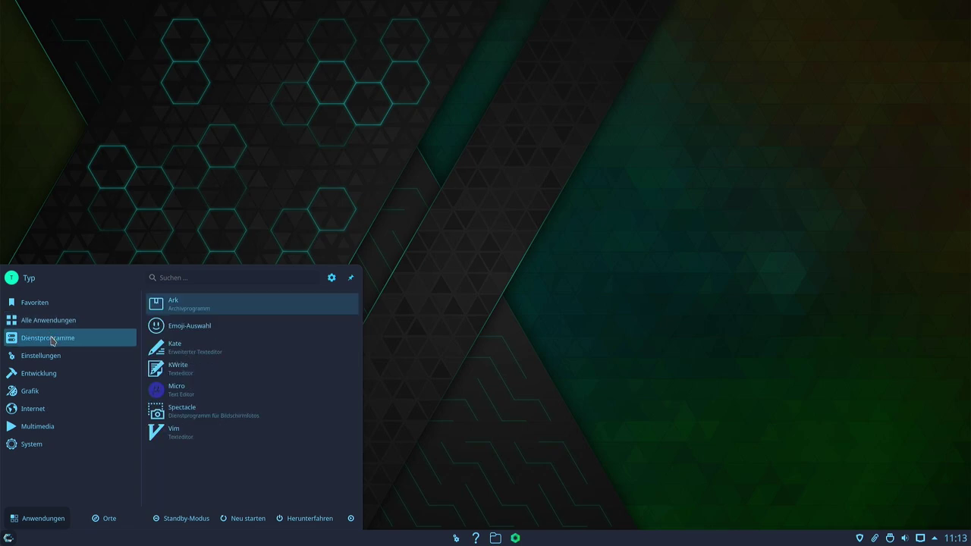
pyautogui.moveTo(31, 444)
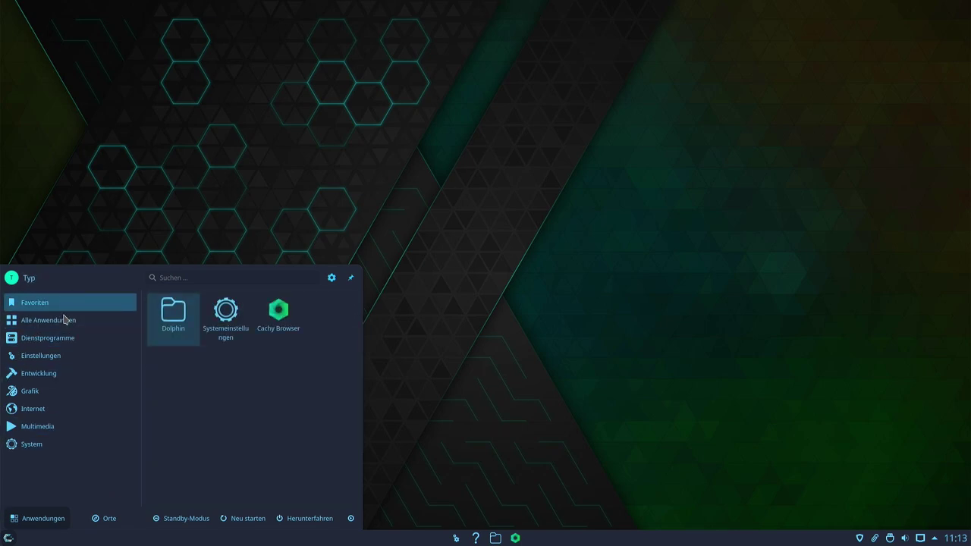
pyautogui.moveTo(49, 340)
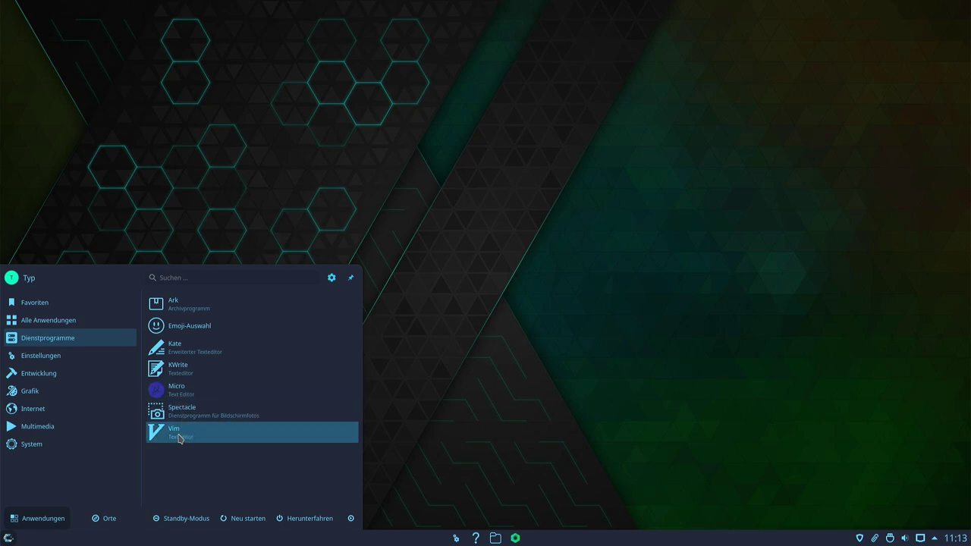
pyautogui.moveTo(30, 355)
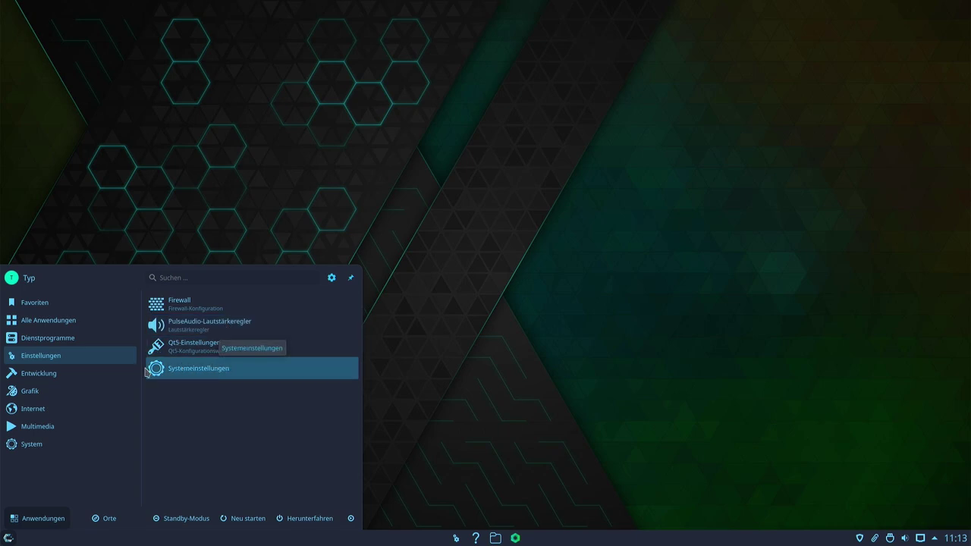
pyautogui.moveTo(57, 374)
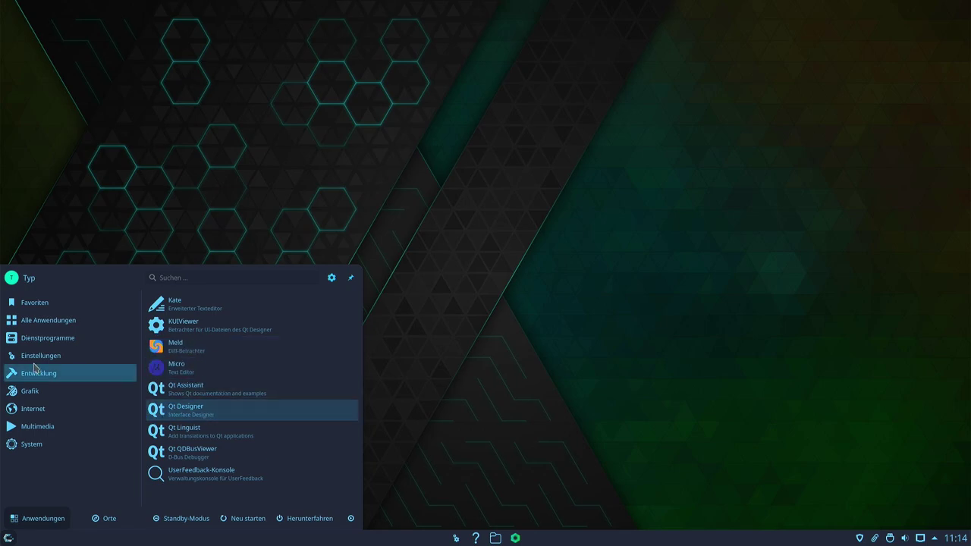
pyautogui.moveTo(25, 391)
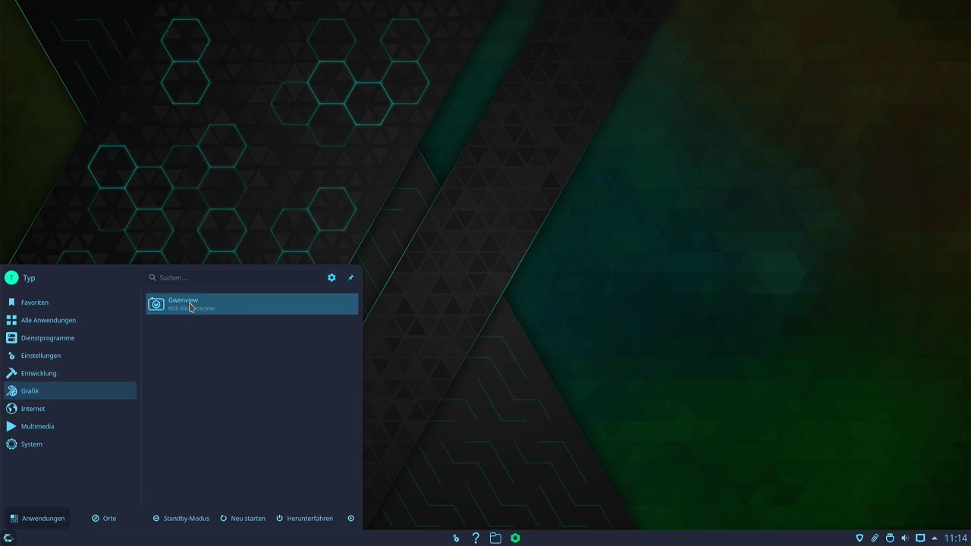
pyautogui.moveTo(56, 423)
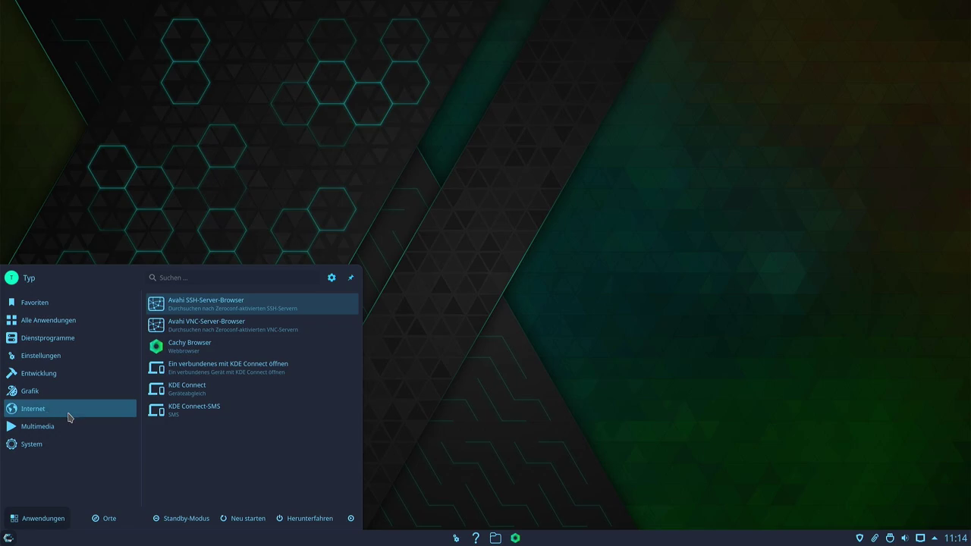
# Step: Launch Cachy Browser maximized and turn off Title Bar under More tools > Customize toolbar
pyautogui.click(210, 349)
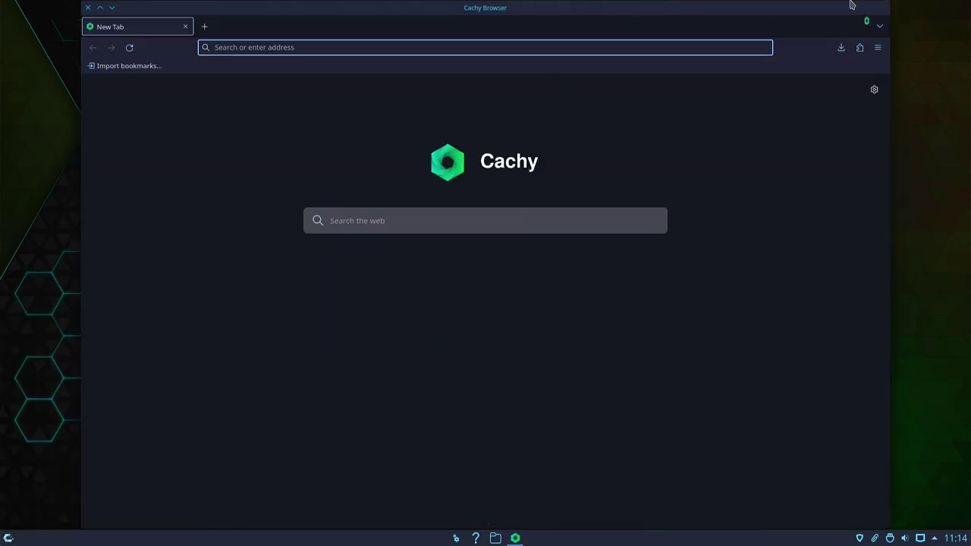
pyautogui.click(99, 6)
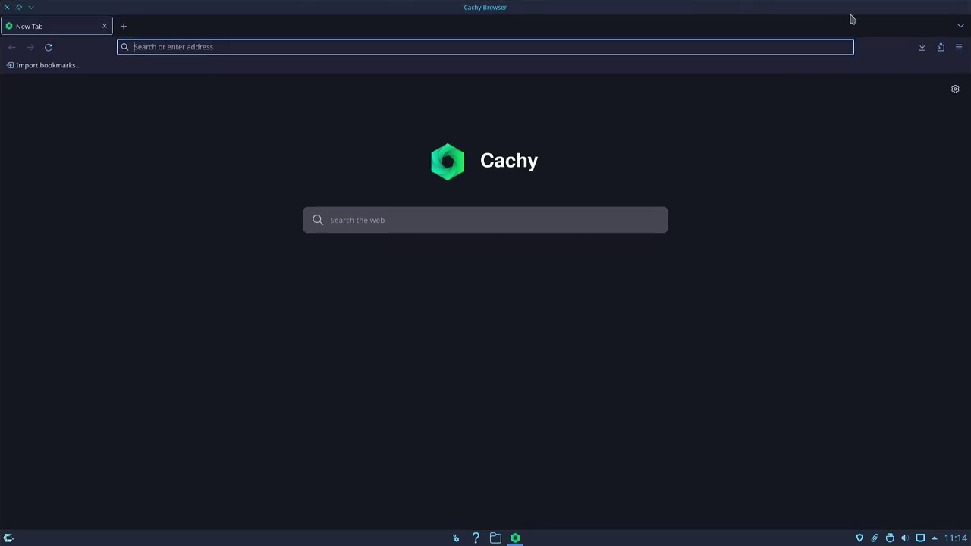
pyautogui.click(958, 47)
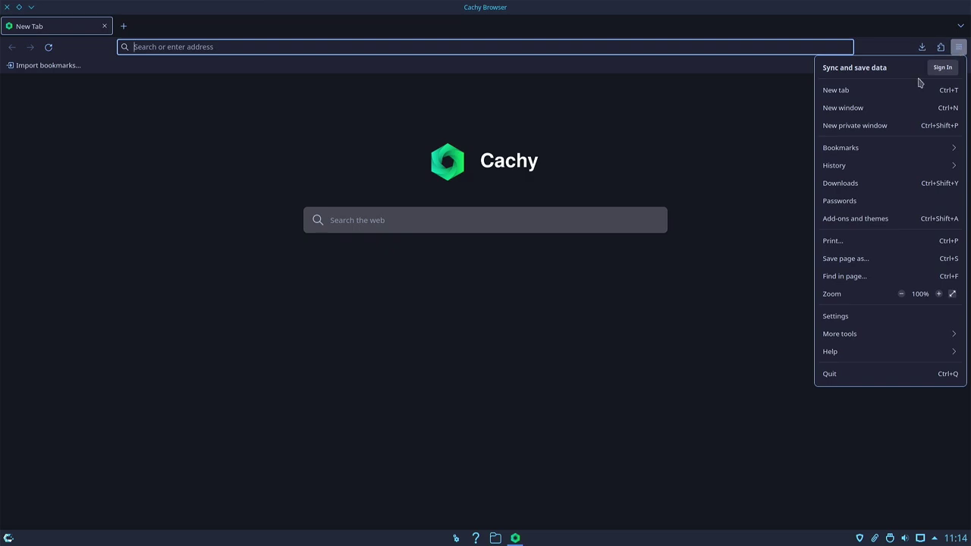
pyautogui.click(865, 334)
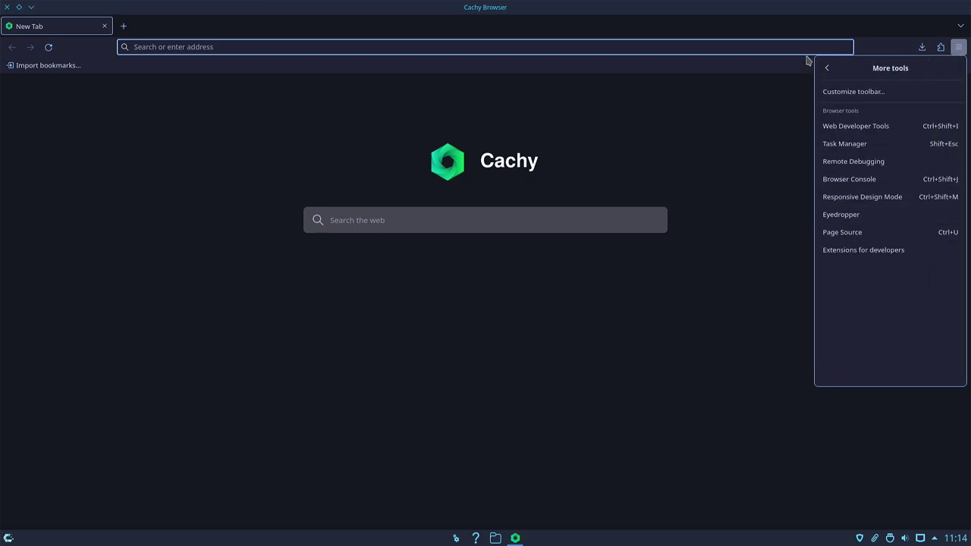
pyautogui.click(847, 93)
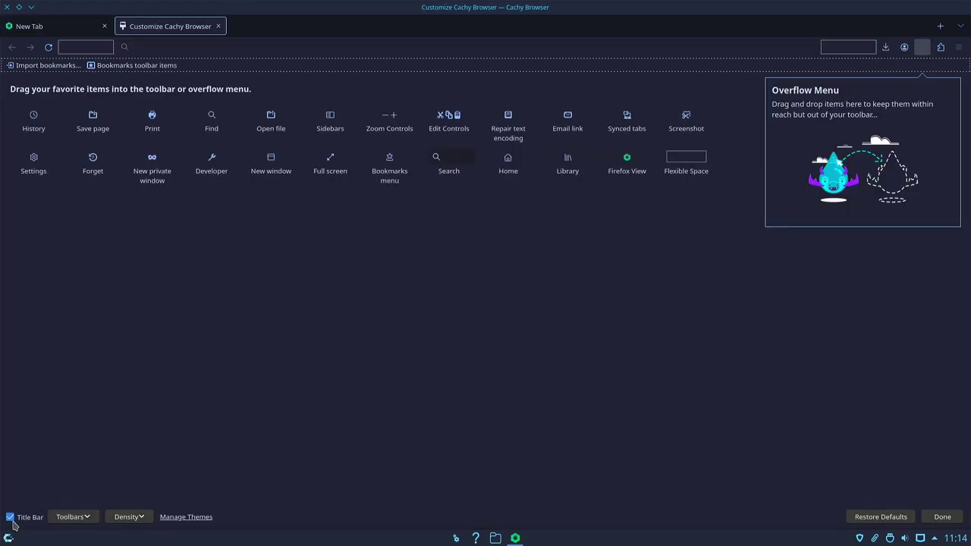
pyautogui.click(10, 518)
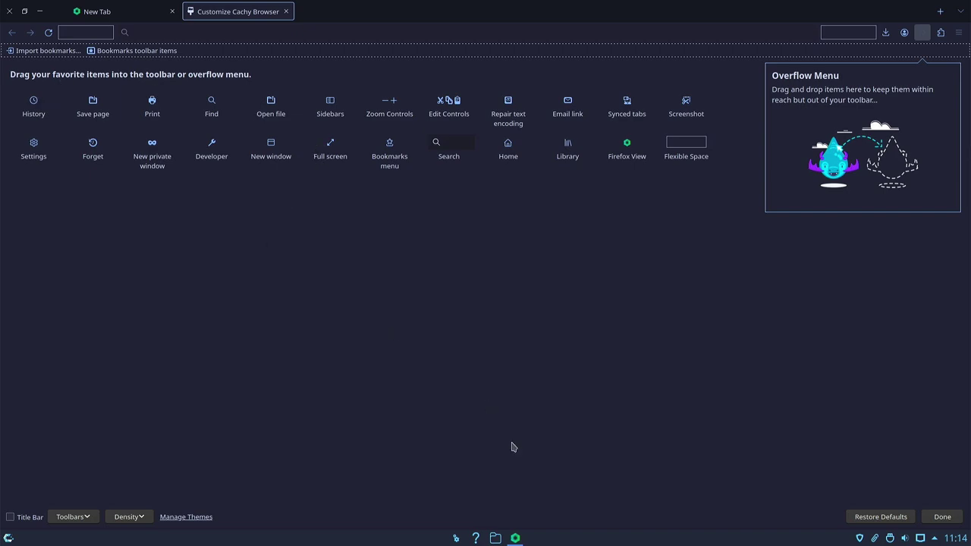
pyautogui.click(939, 517)
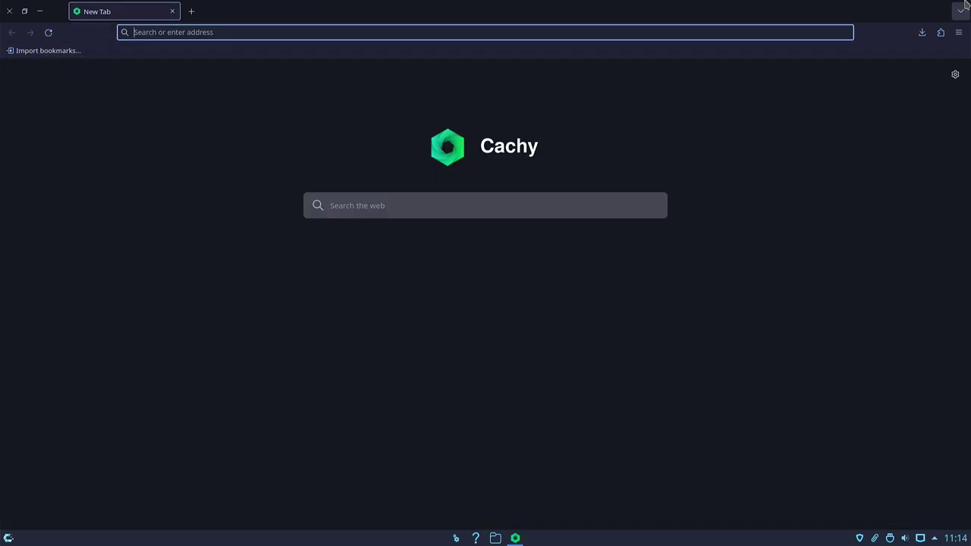
pyautogui.click(959, 32)
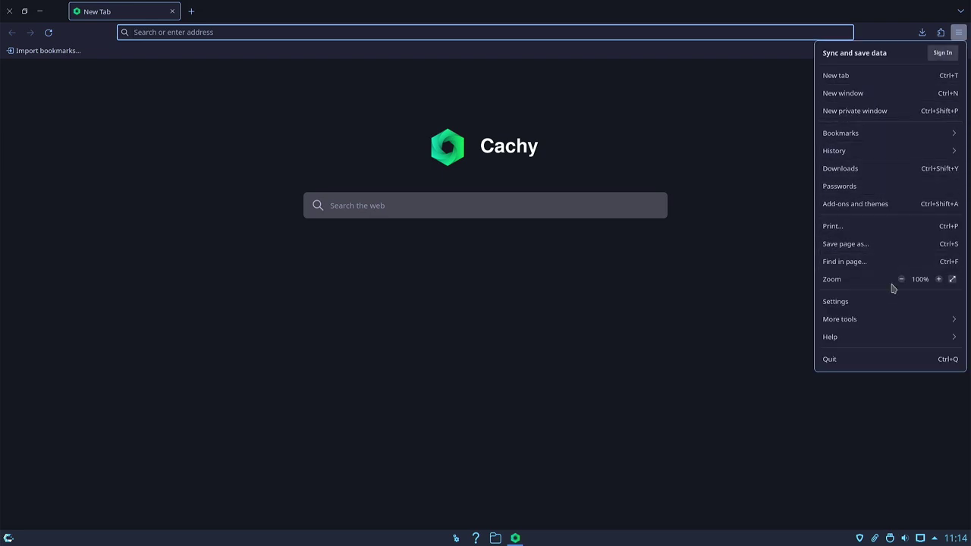
# Step: Add Deutsch via 'Search for more languages…' in Settings and apply it as the interface language
pyautogui.click(860, 303)
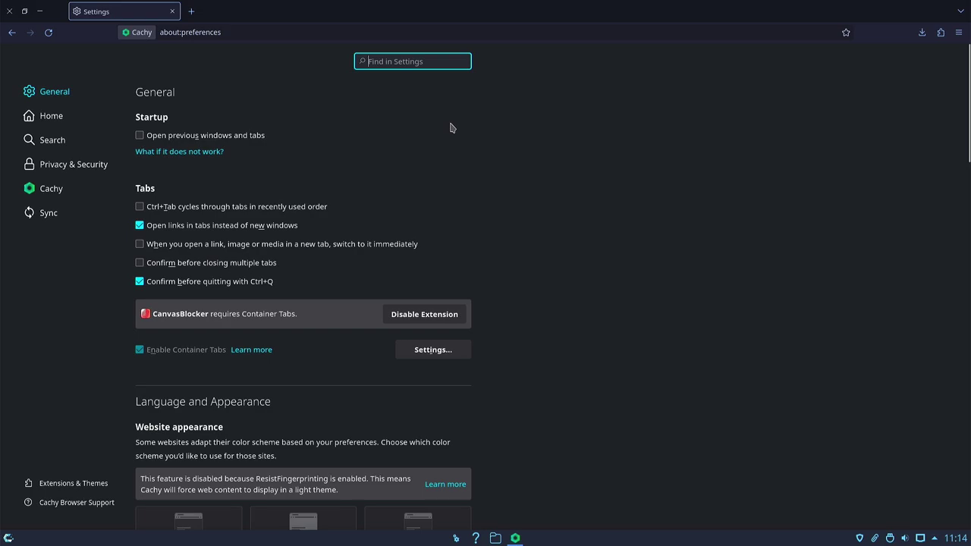
pyautogui.write('lan')
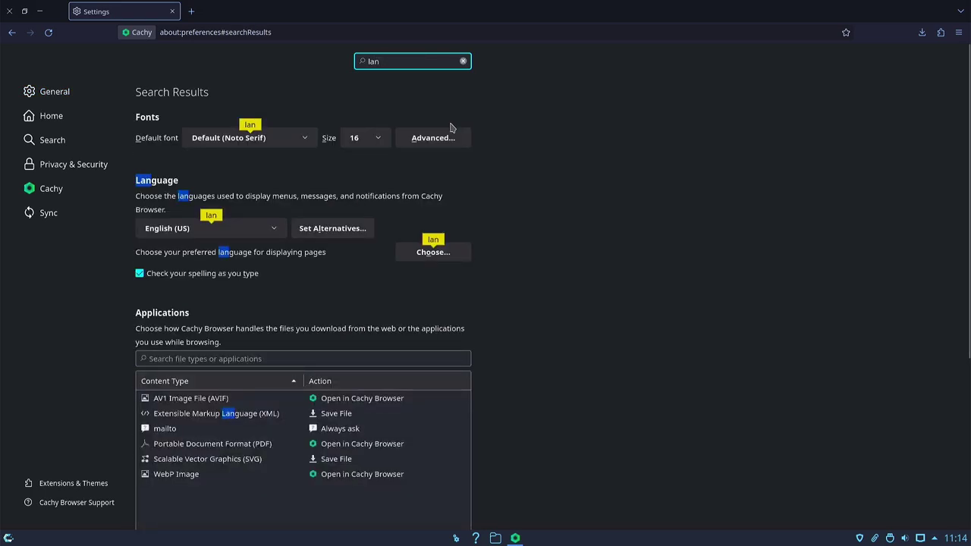
pyautogui.click(184, 234)
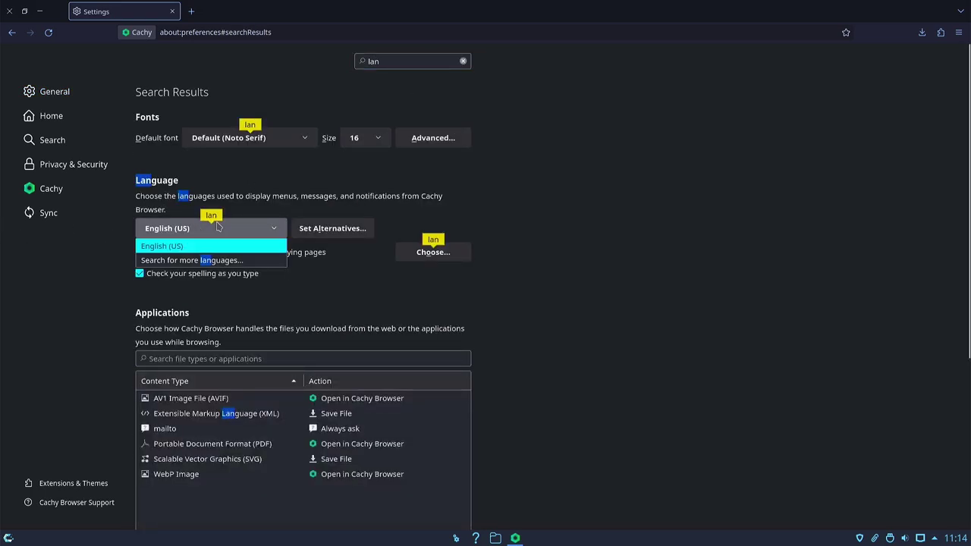
pyautogui.click(185, 260)
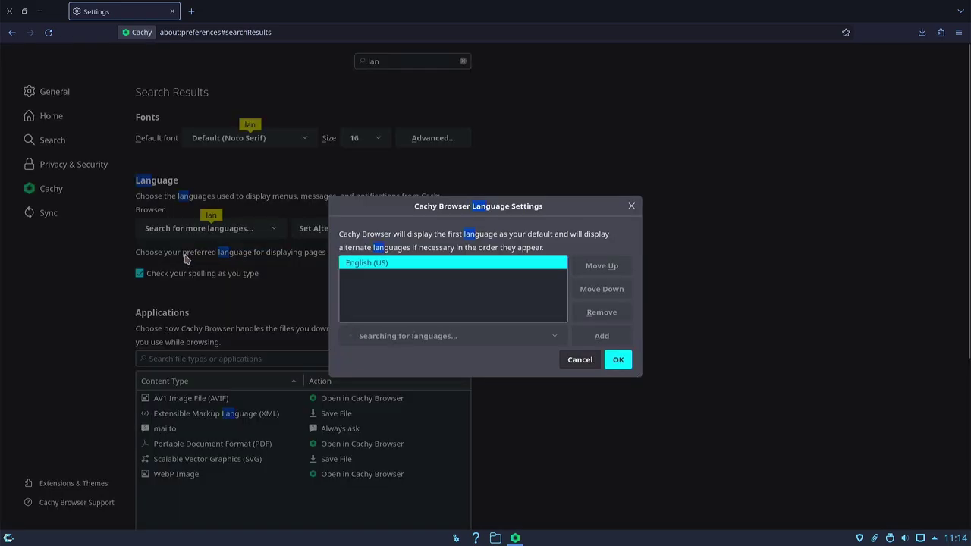
pyautogui.click(489, 343)
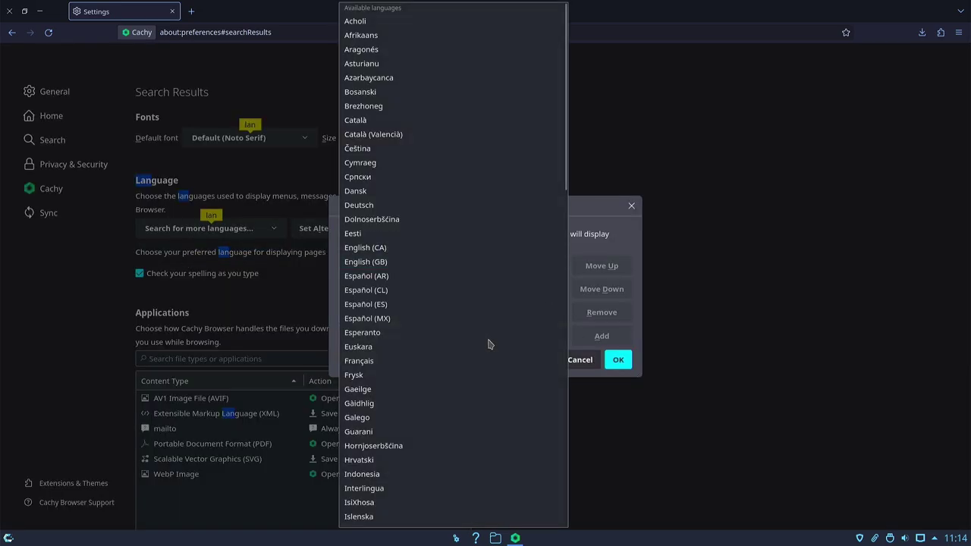
pyautogui.click(413, 205)
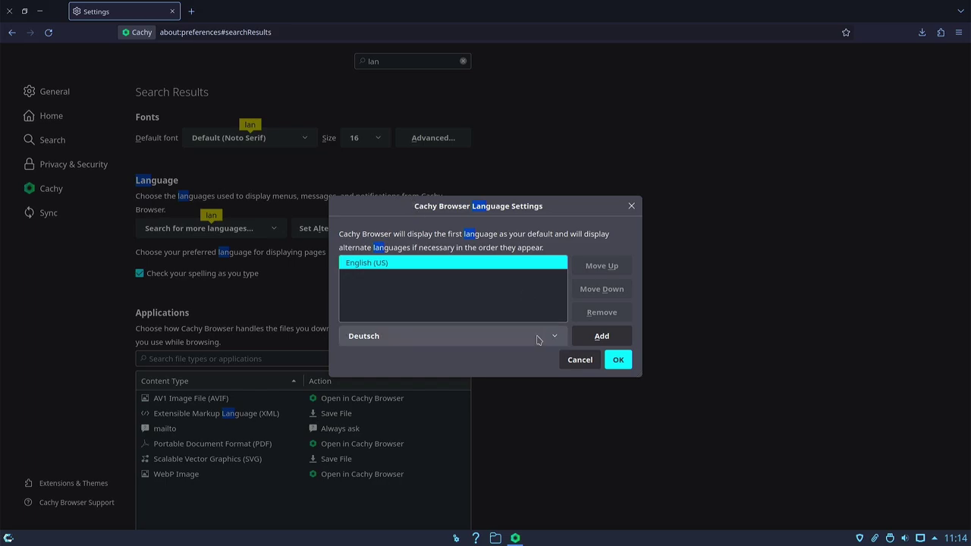
pyautogui.click(598, 339)
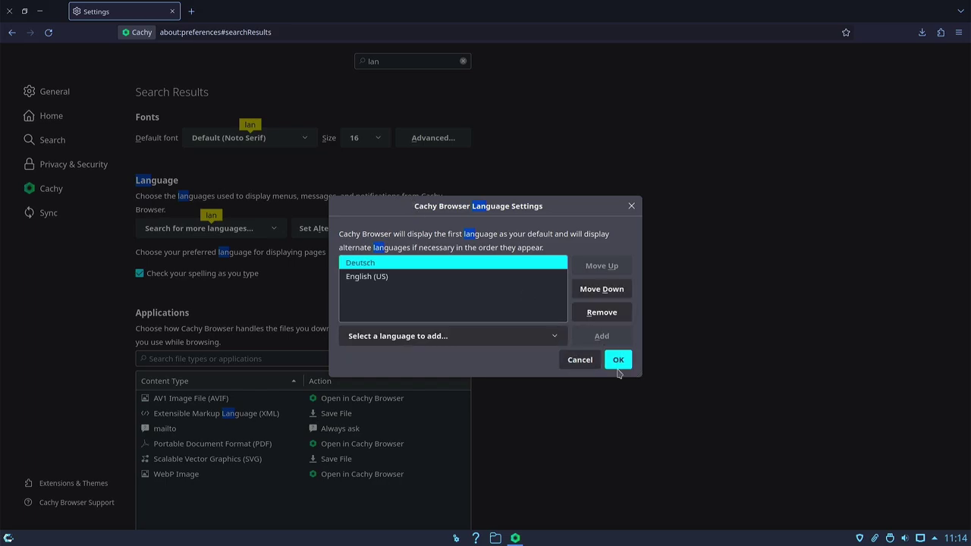
pyautogui.click(616, 364)
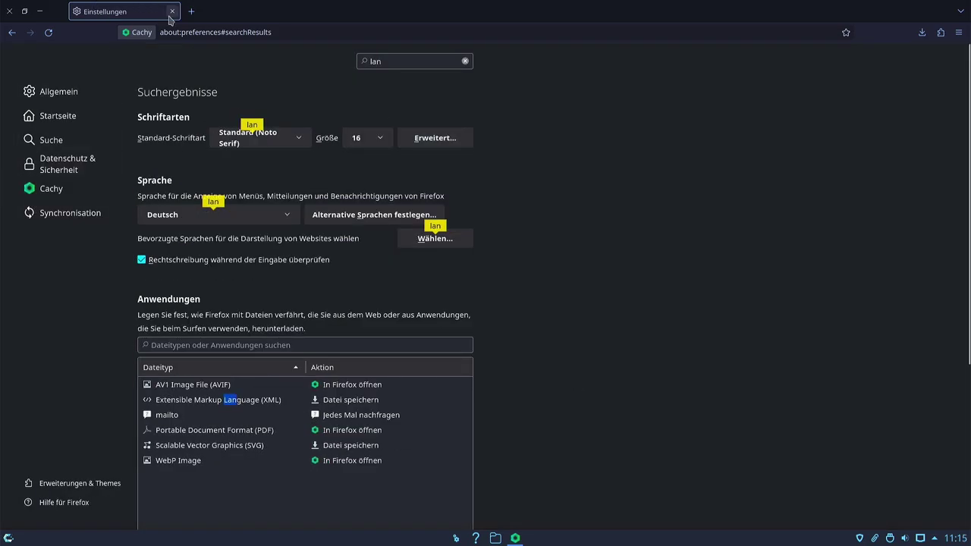
pyautogui.click(958, 33)
pyautogui.click(691, 327)
# Step: Search Whoogle for 'Ich suche was' from a new tab and review the results
pyautogui.click(191, 11)
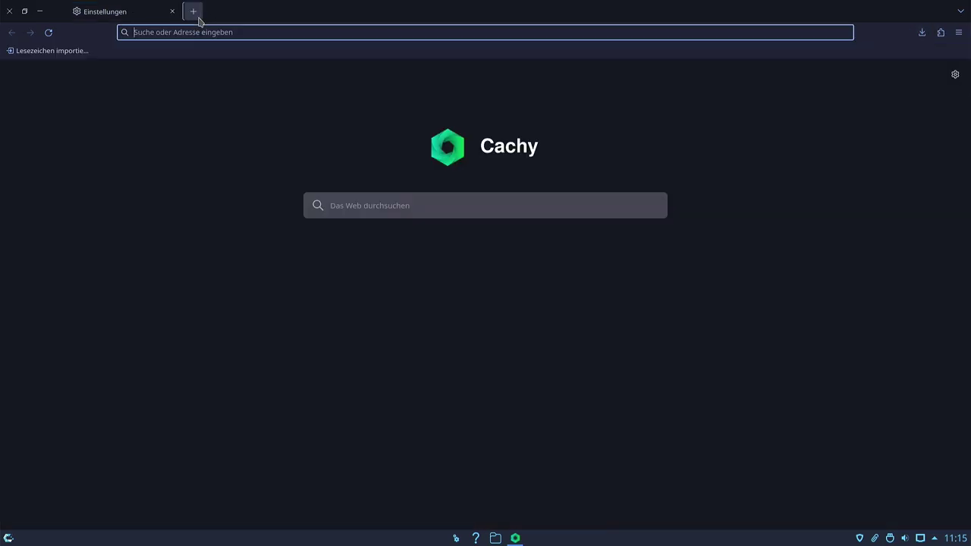
pyautogui.click(172, 11)
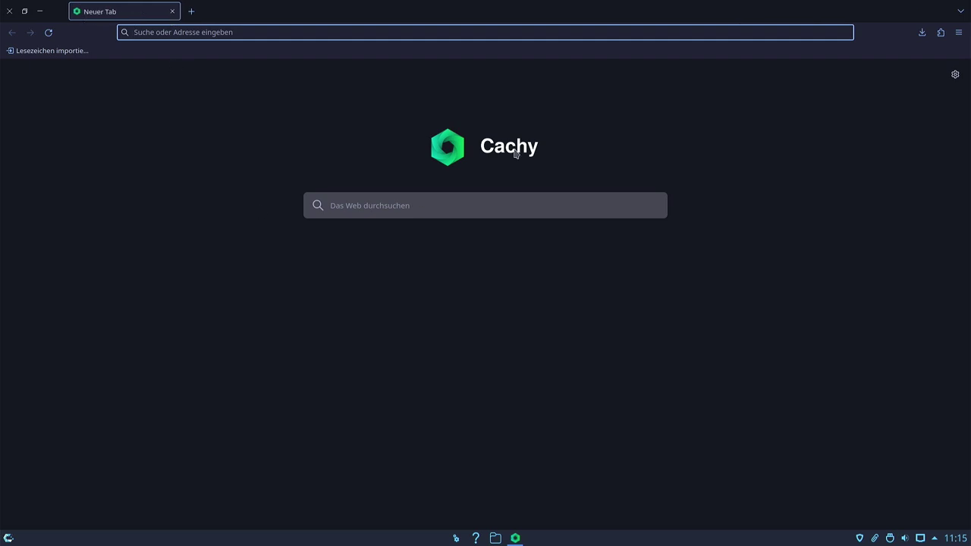
pyautogui.click(400, 228)
pyautogui.click(402, 211)
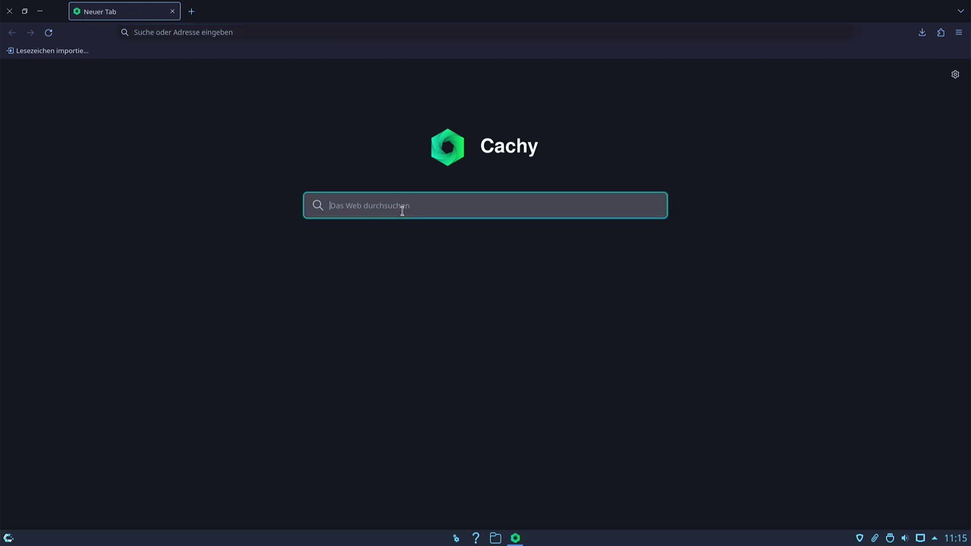
pyautogui.write('I')
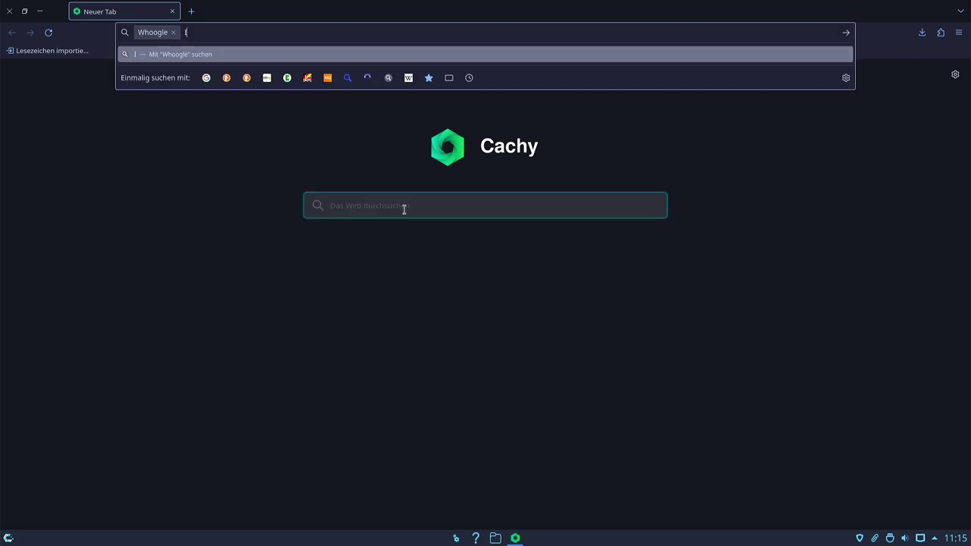
pyautogui.write('ch suche was')
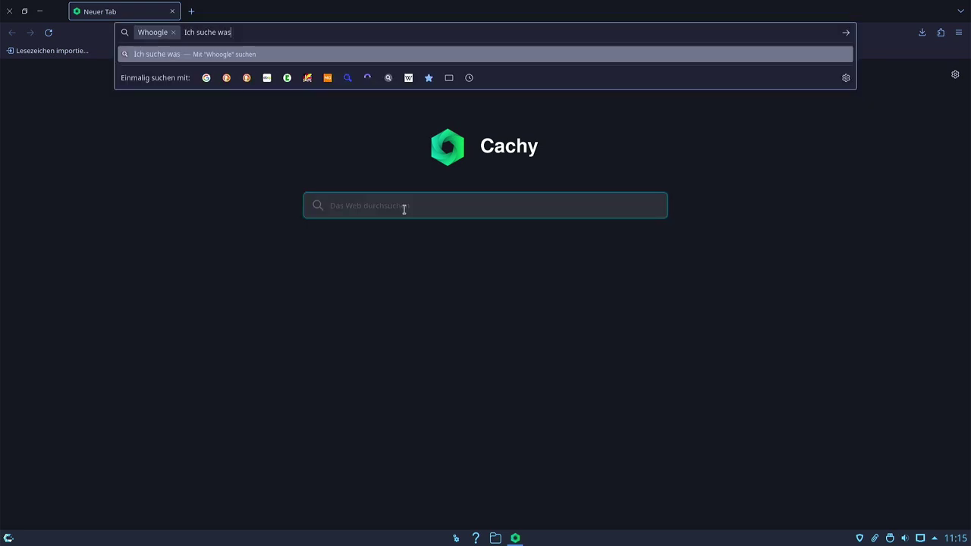
pyautogui.press('Return')
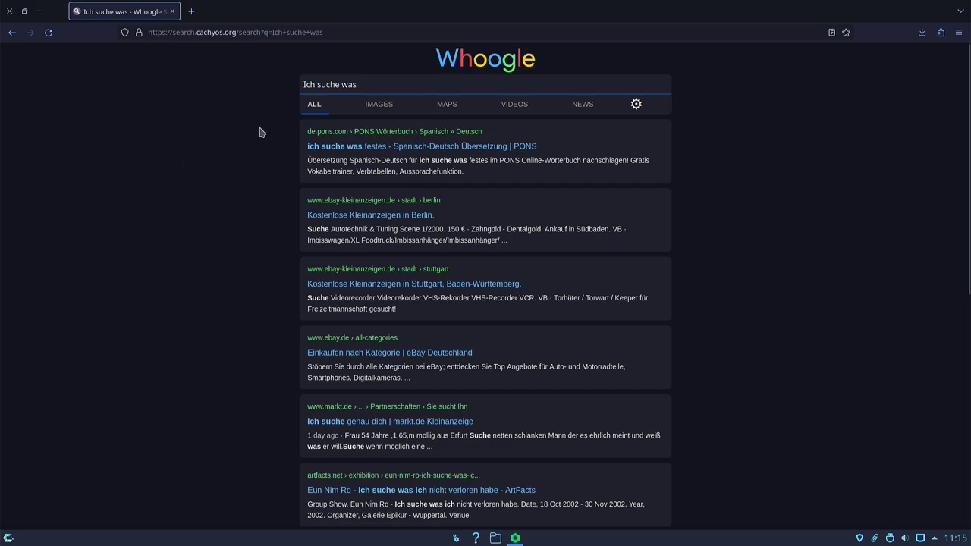
pyautogui.click(636, 104)
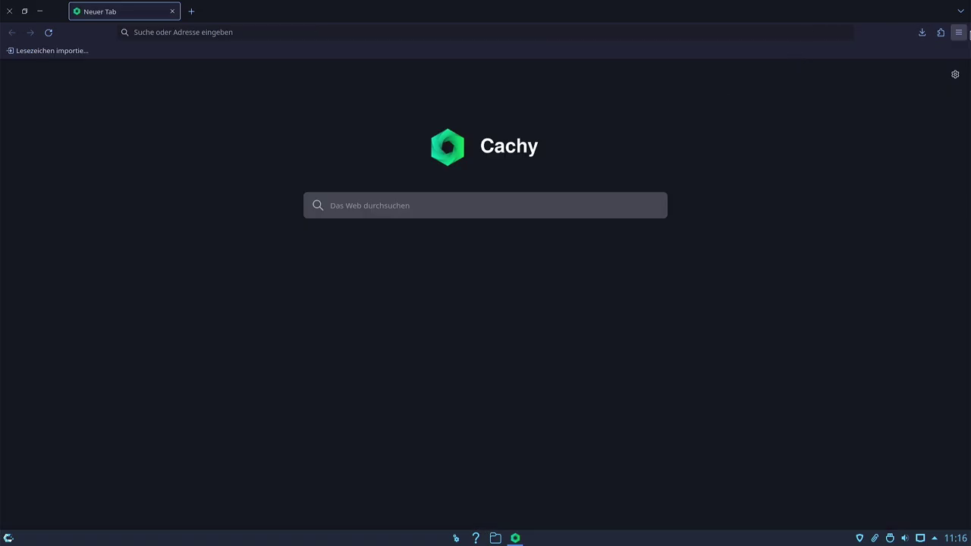
# Step: Open and close the Dark Reader controls from the extensions menu
pyautogui.click(941, 33)
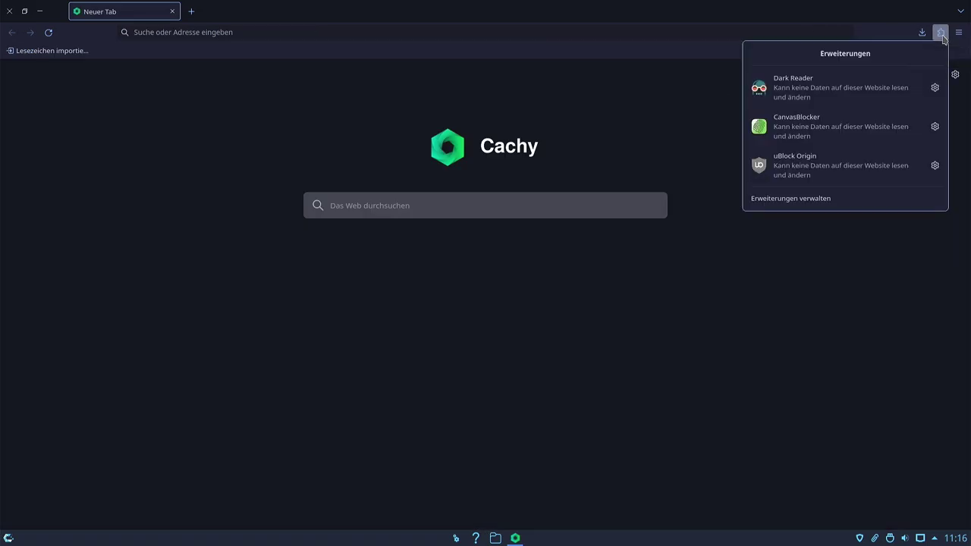
pyautogui.click(941, 34)
pyautogui.click(941, 34)
pyautogui.click(833, 89)
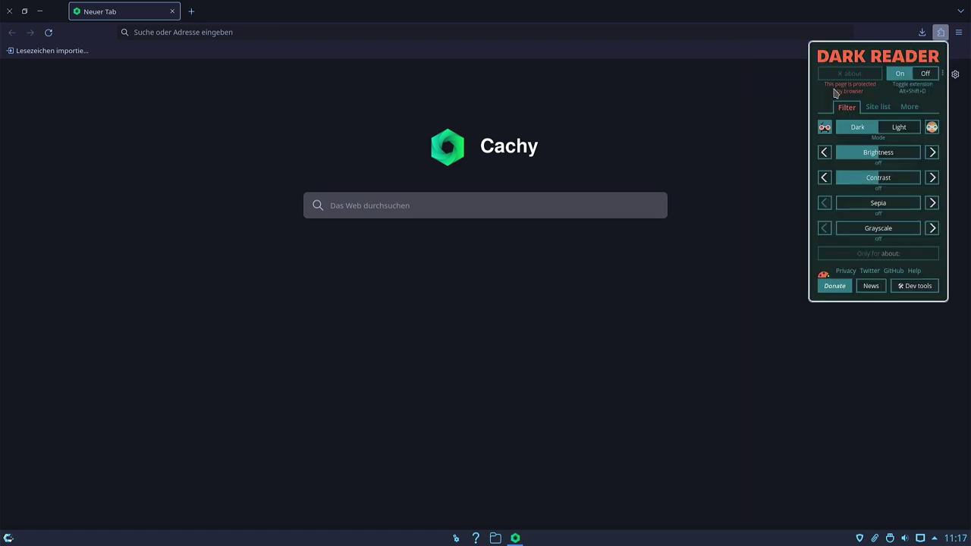
pyautogui.click(571, 124)
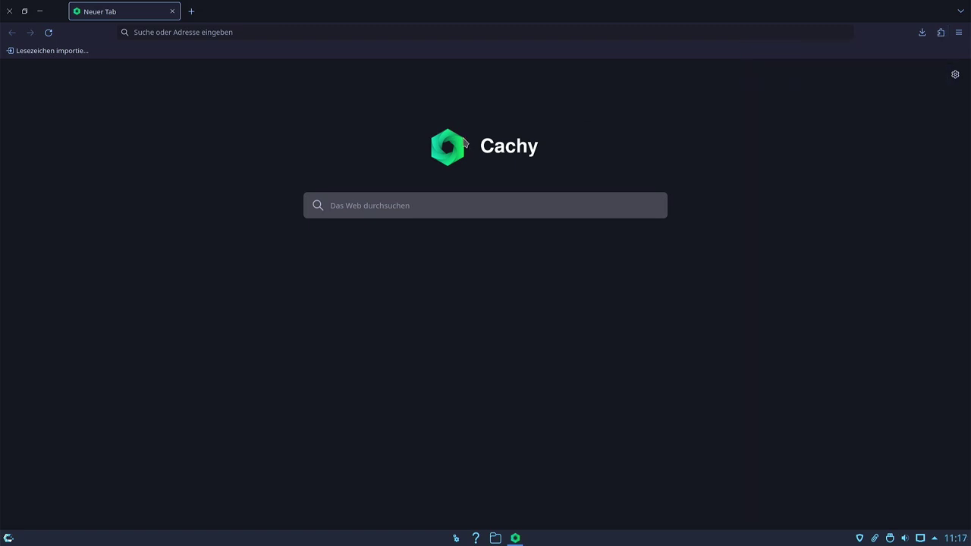
# Step: Load heise.de from the address bar, bringing up its cookie consent dialog
pyautogui.click(206, 32)
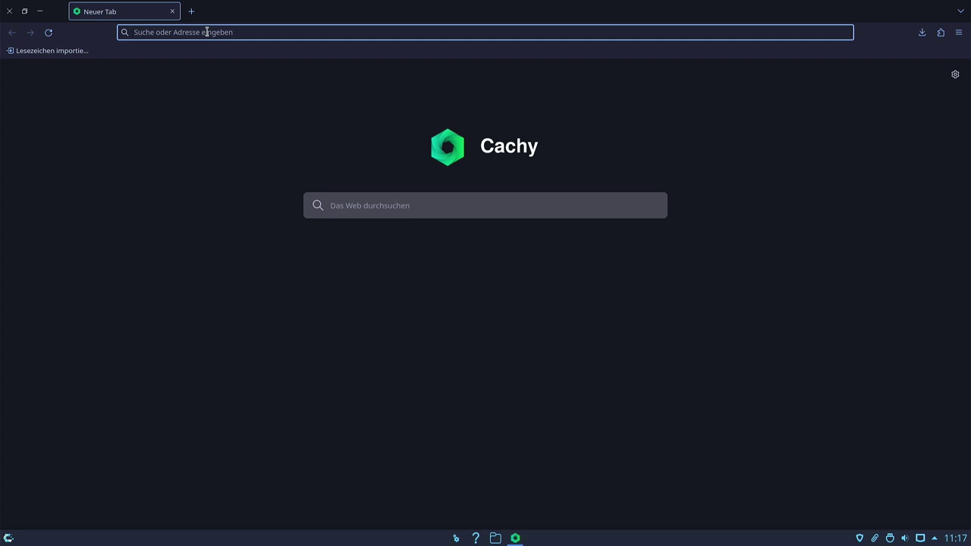
pyautogui.write('h')
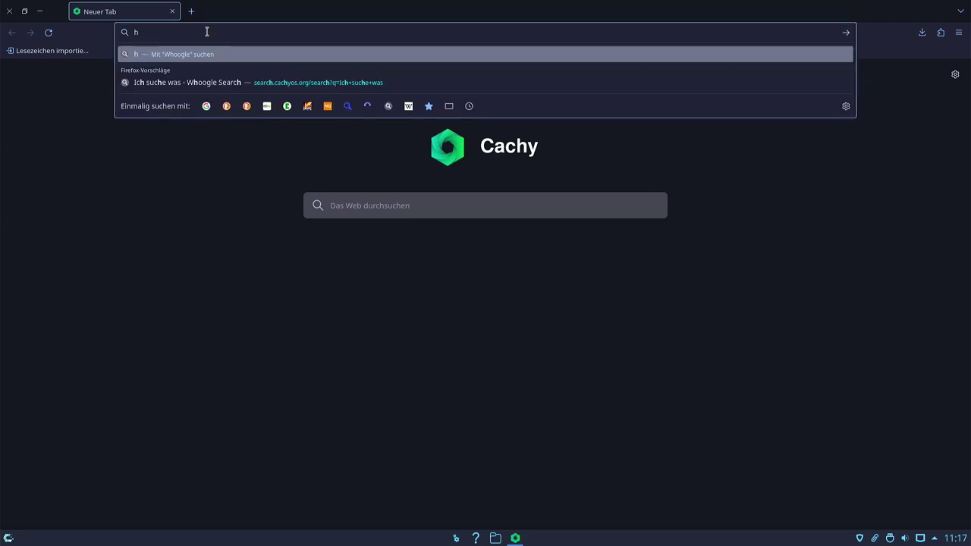
pyautogui.write('eise')
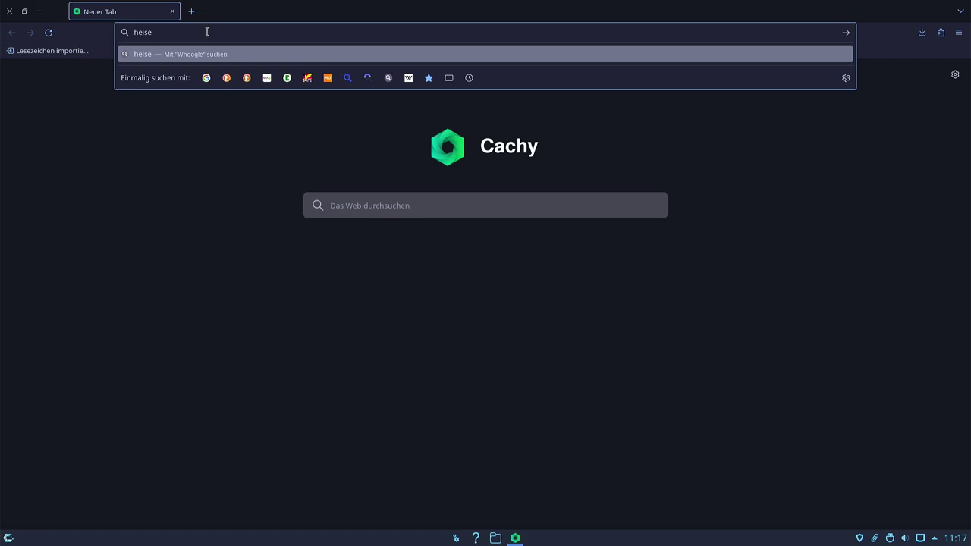
pyautogui.write('.de')
pyautogui.press('Return')
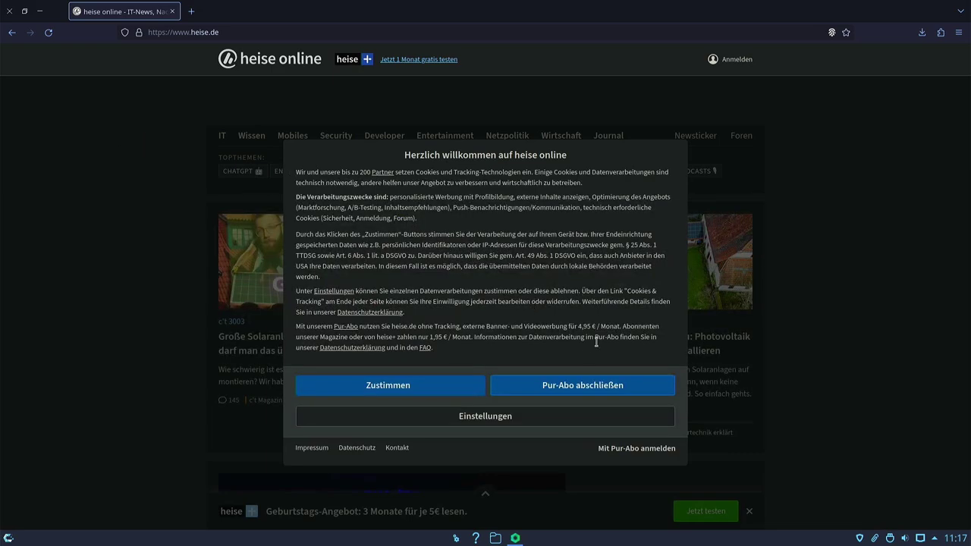
# Step: Accept heise's cookies and toggle Dark Reader off, then back on
pyautogui.click(392, 391)
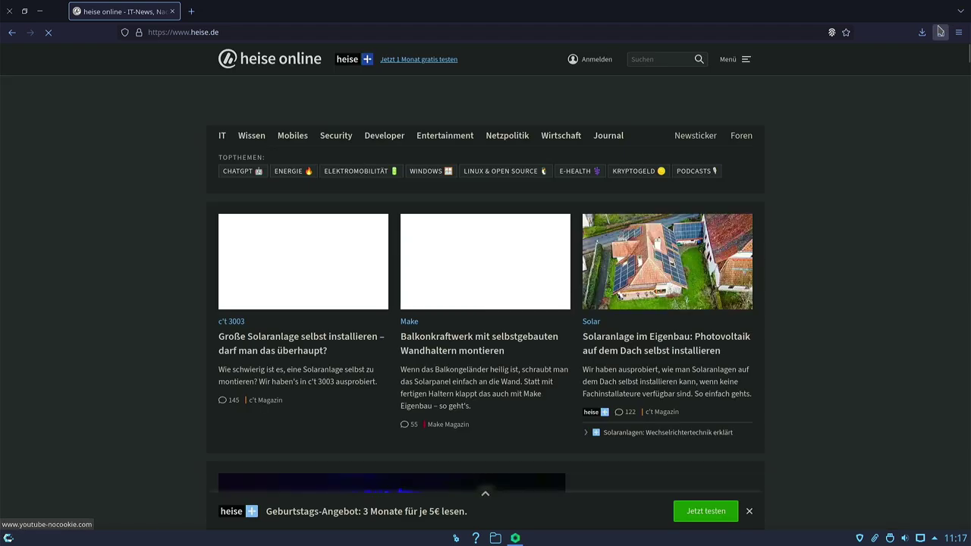
pyautogui.click(941, 32)
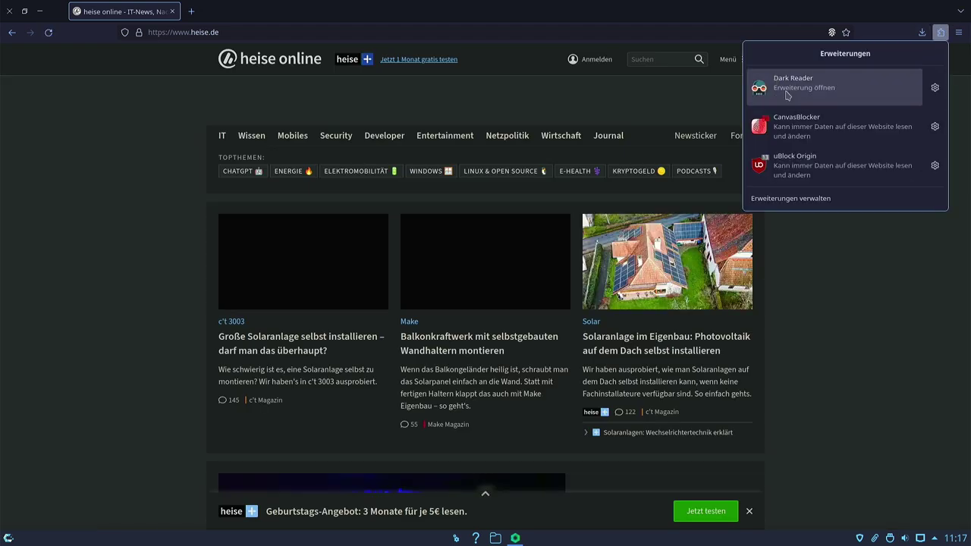
pyautogui.click(786, 94)
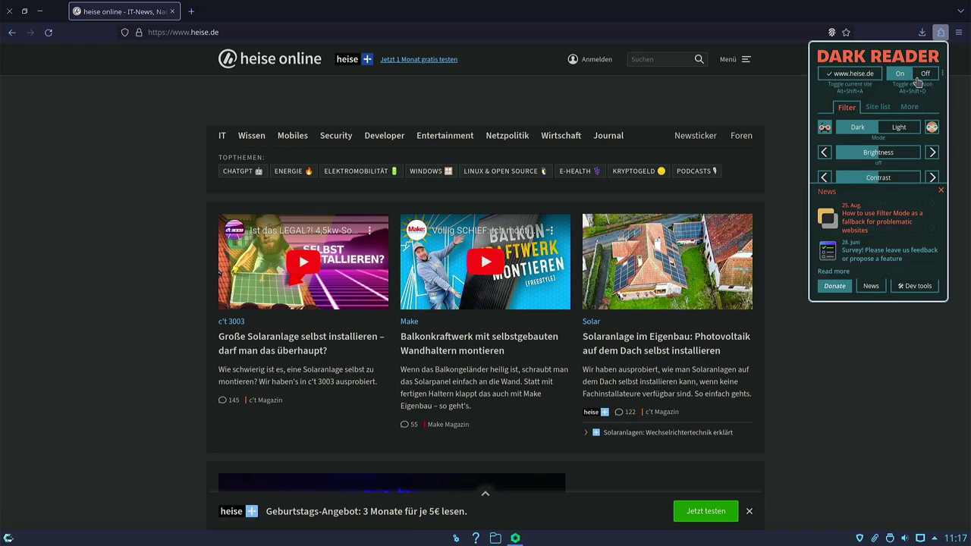
pyautogui.click(922, 75)
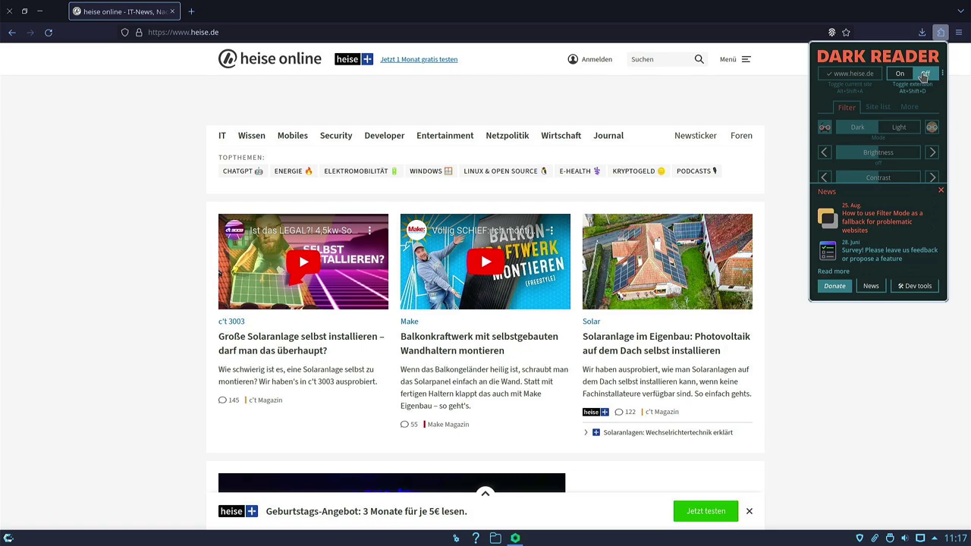
pyautogui.click(900, 75)
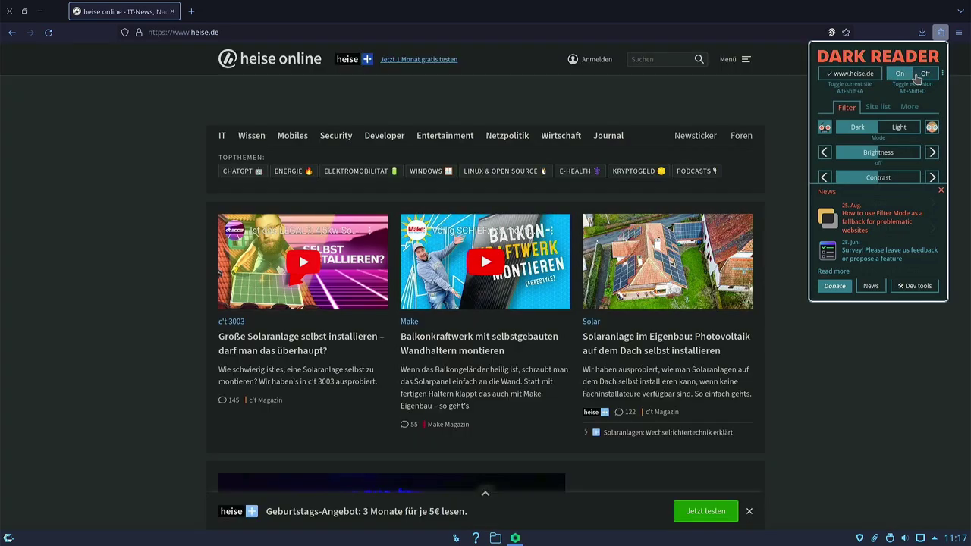
pyautogui.click(82, 251)
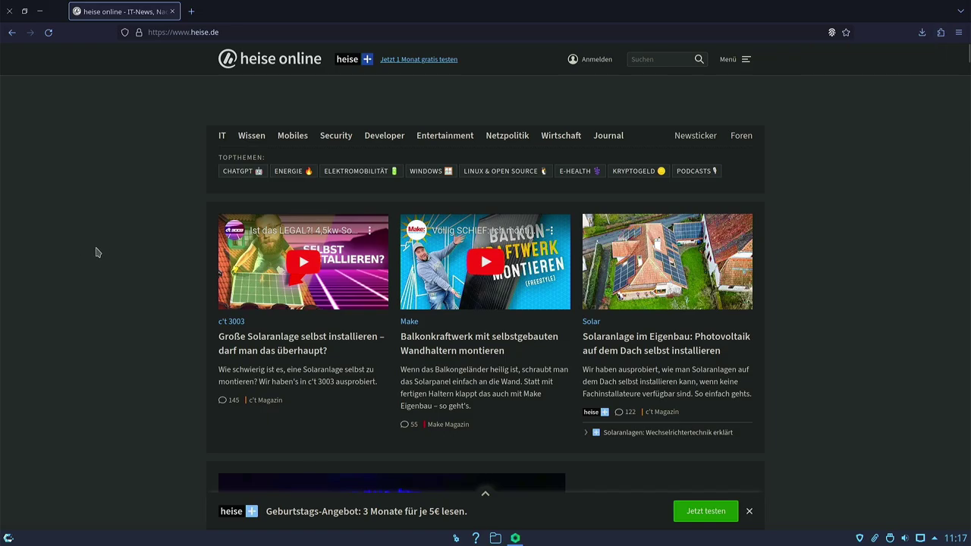
# Step: Scroll the heise homepage to review it with Dark Reader's dark mode on
pyautogui.scroll(-10, 95, 251)
pyautogui.scroll(-6, 97, 250)
pyautogui.scroll(20, 87, 253)
pyautogui.scroll(-10, 94, 248)
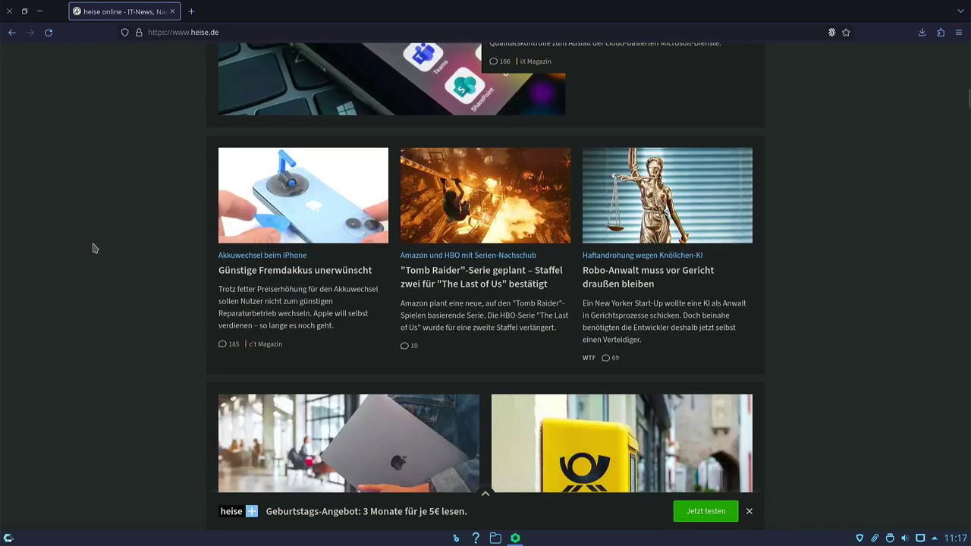
pyautogui.scroll(4, 94, 248)
pyautogui.scroll(-10, 94, 248)
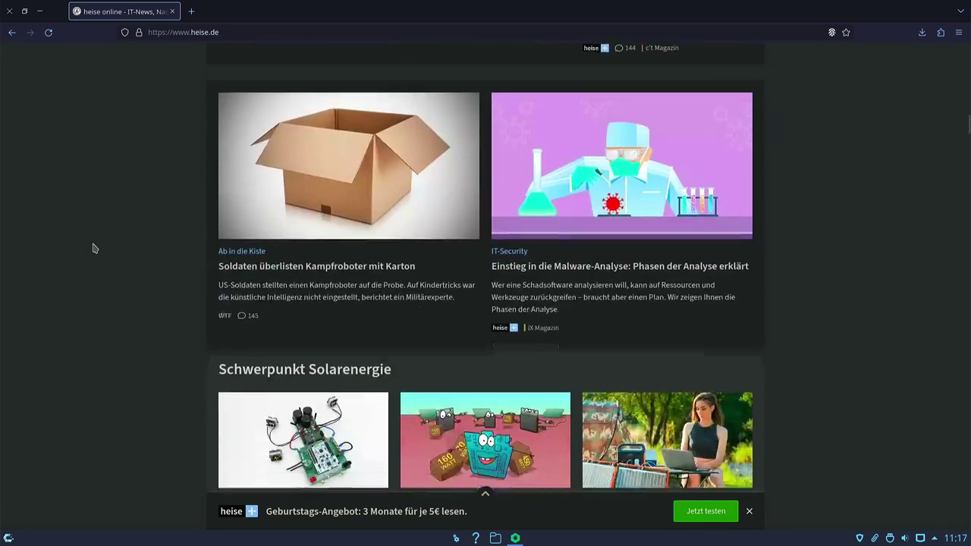
pyautogui.scroll(15, 94, 248)
pyautogui.scroll(15, 94, 248)
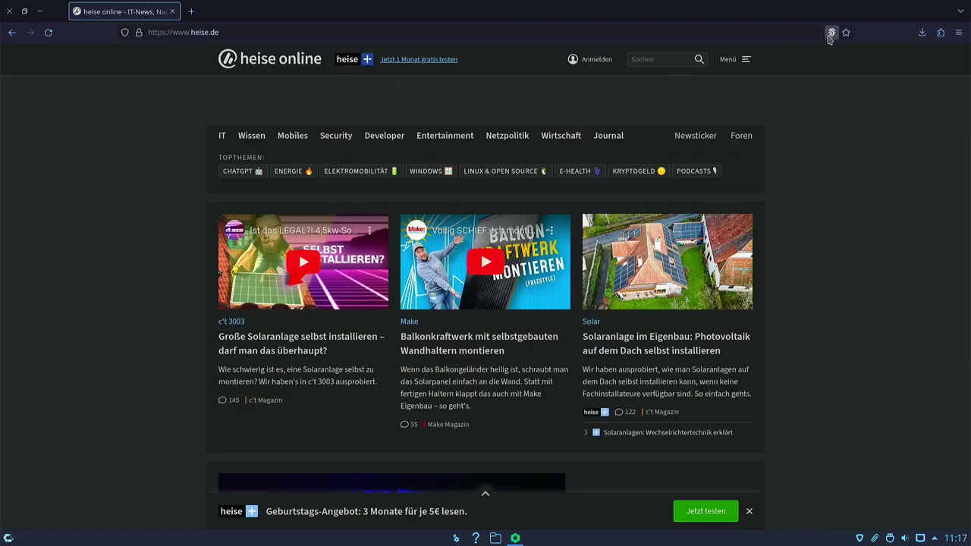
pyautogui.click(831, 33)
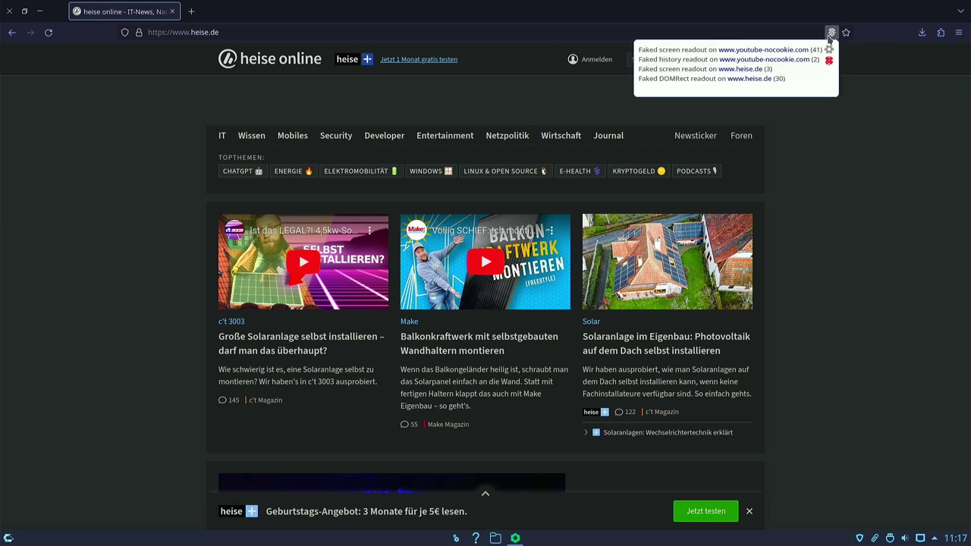
pyautogui.moveTo(747, 44)
pyautogui.click(940, 34)
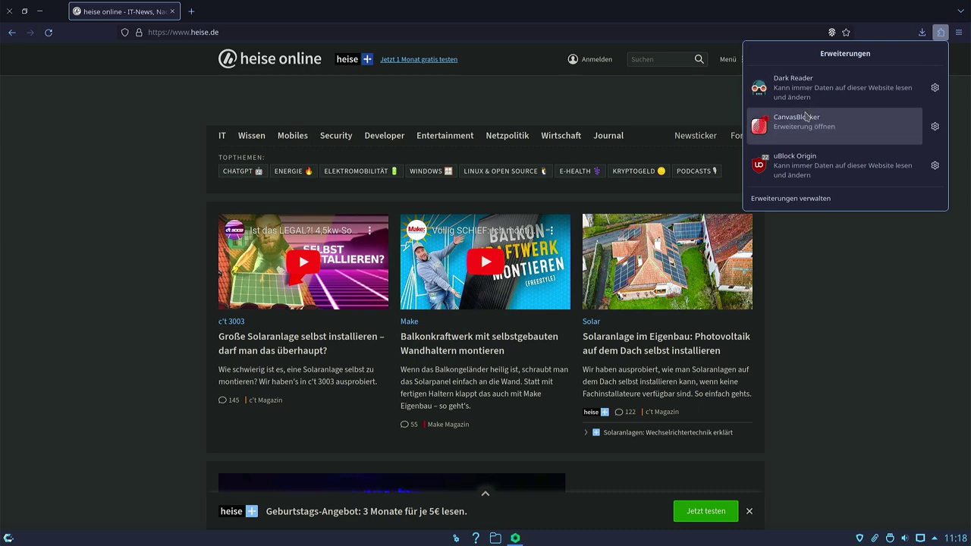
pyautogui.click(805, 123)
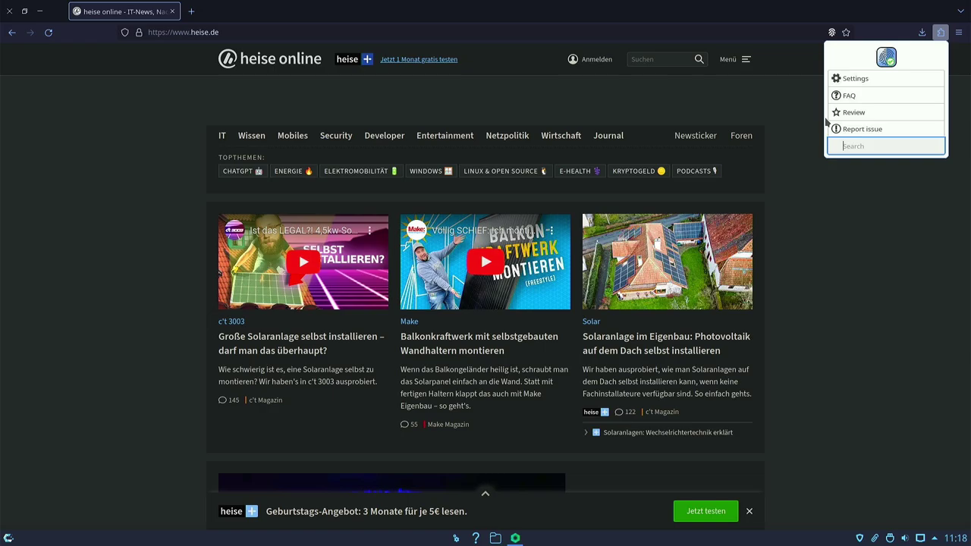
pyautogui.scroll(-5, 754, 405)
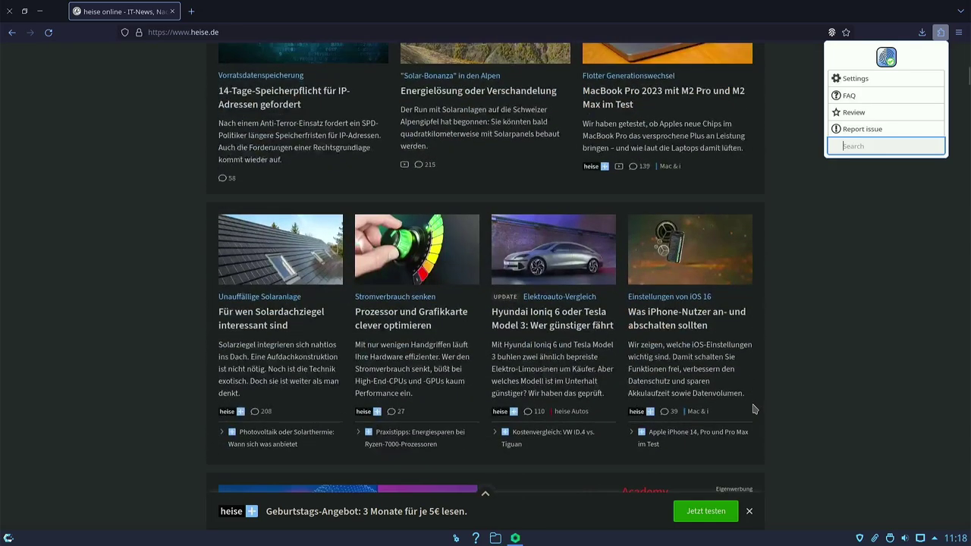
pyautogui.scroll(5, 737, 392)
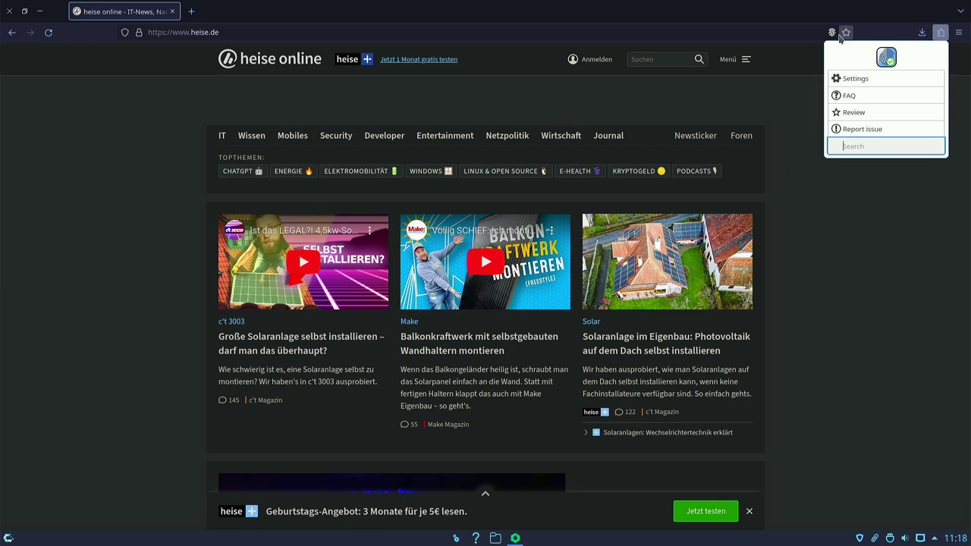
pyautogui.click(940, 34)
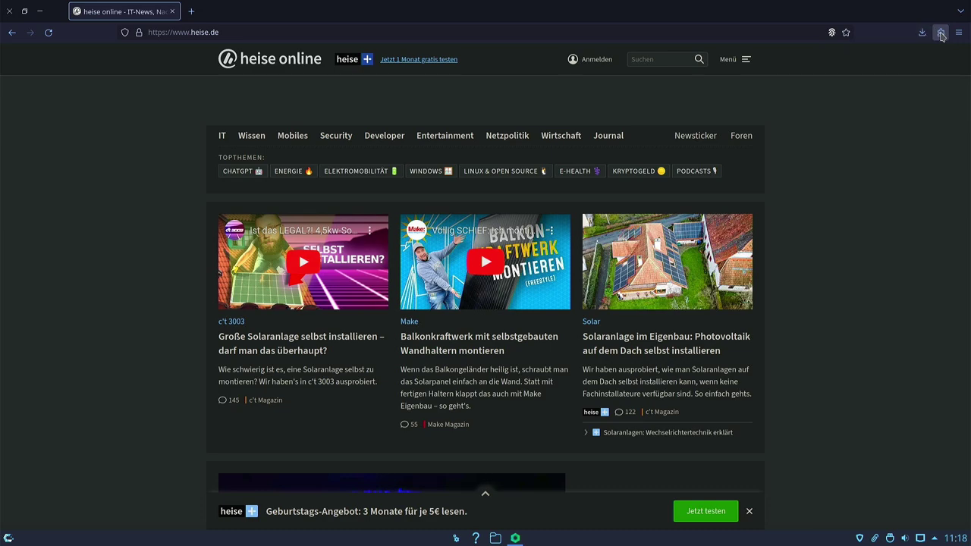
pyautogui.click(940, 34)
pyautogui.click(826, 167)
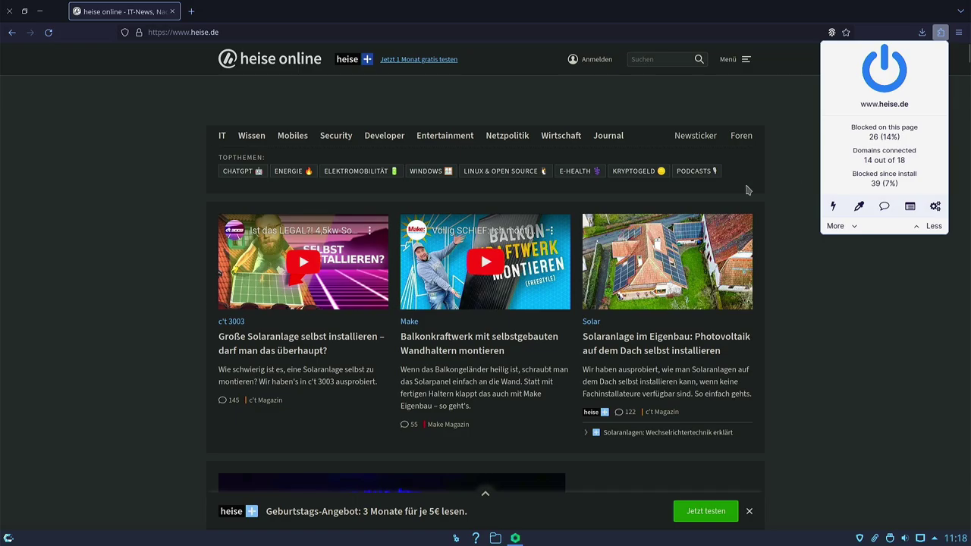
pyautogui.click(118, 282)
pyautogui.scroll(-12, 776, 210)
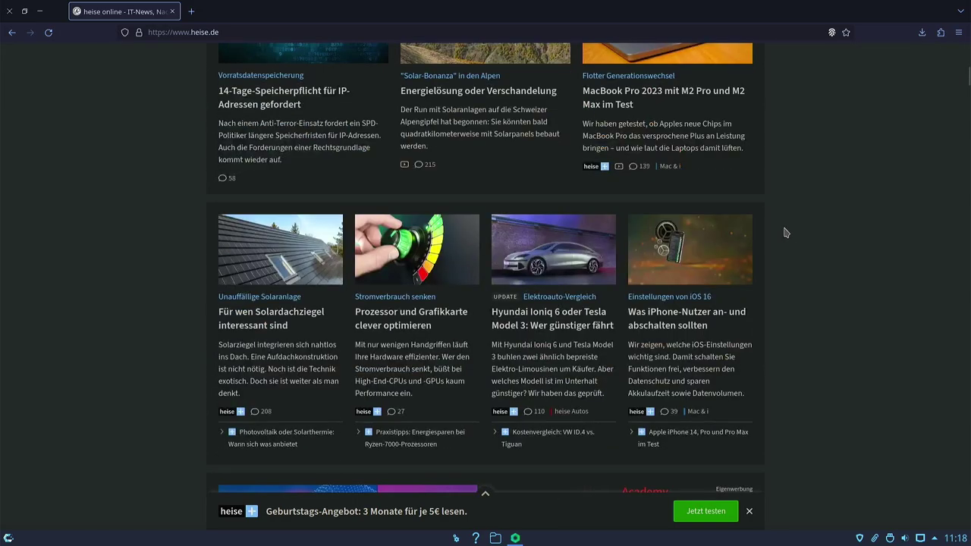
pyautogui.scroll(5, 785, 235)
pyautogui.hotkey('ctrl', 'shift', 'a')
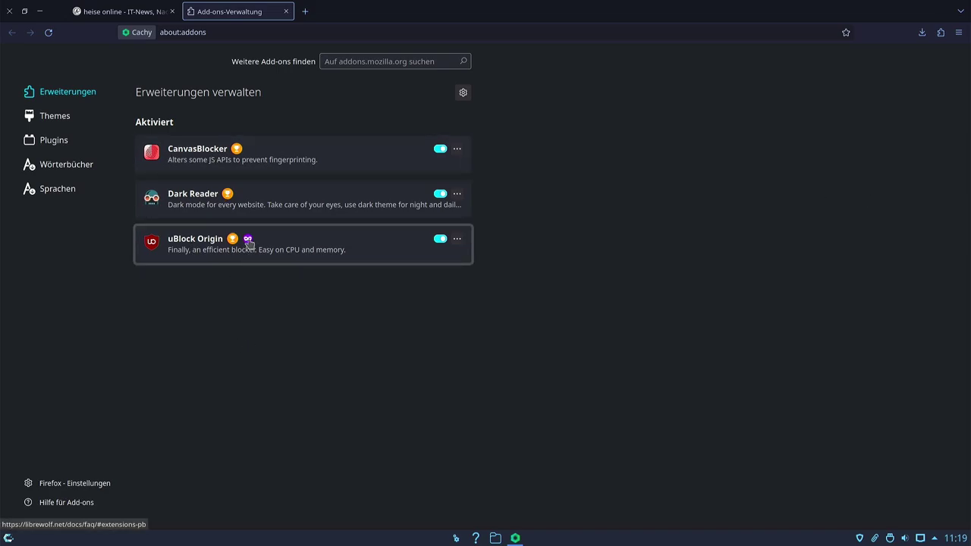
pyautogui.moveTo(247, 241)
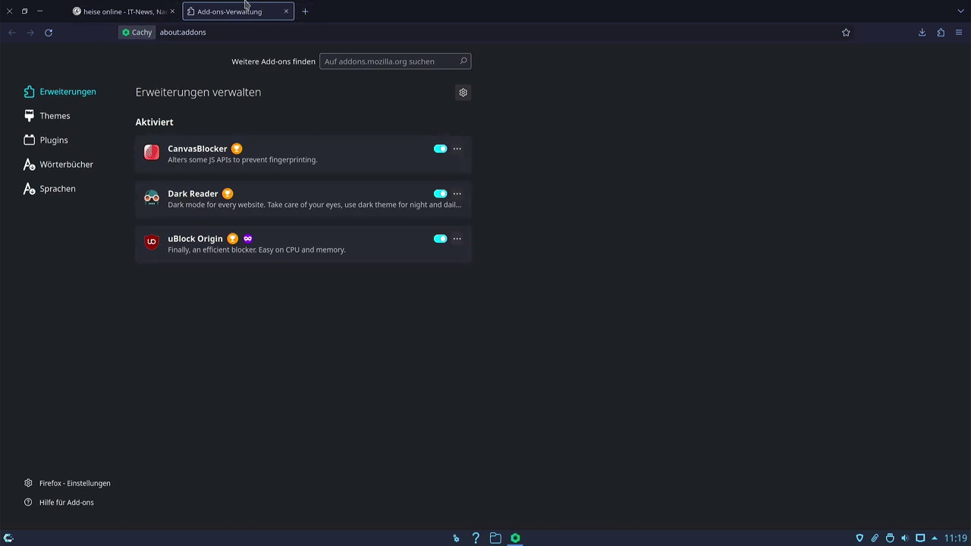
pyautogui.click(287, 12)
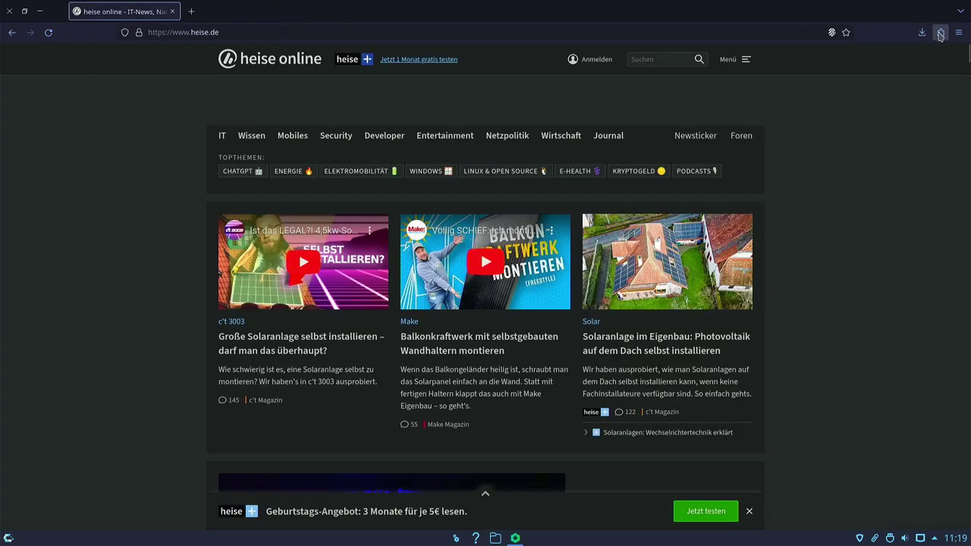
# Step: Close the Cachy Browser window
pyautogui.click(957, 32)
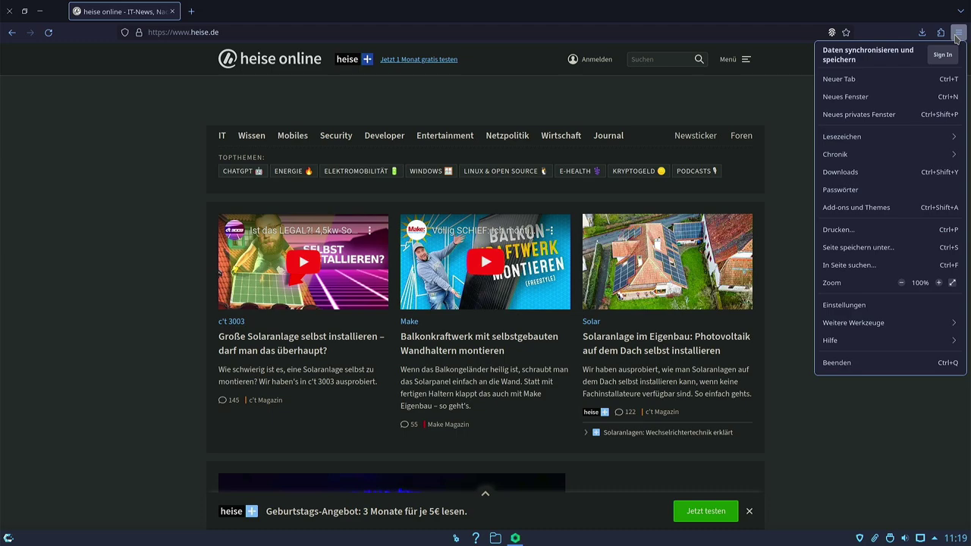
pyautogui.click(957, 36)
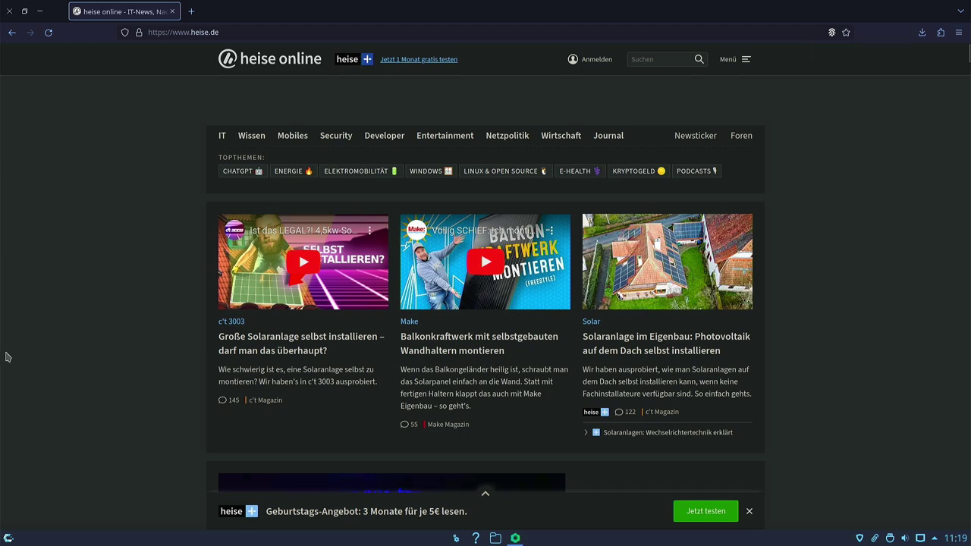
pyautogui.click(10, 12)
# Step: Start the Alacritty terminal from the launcher's System category
pyautogui.press('super')
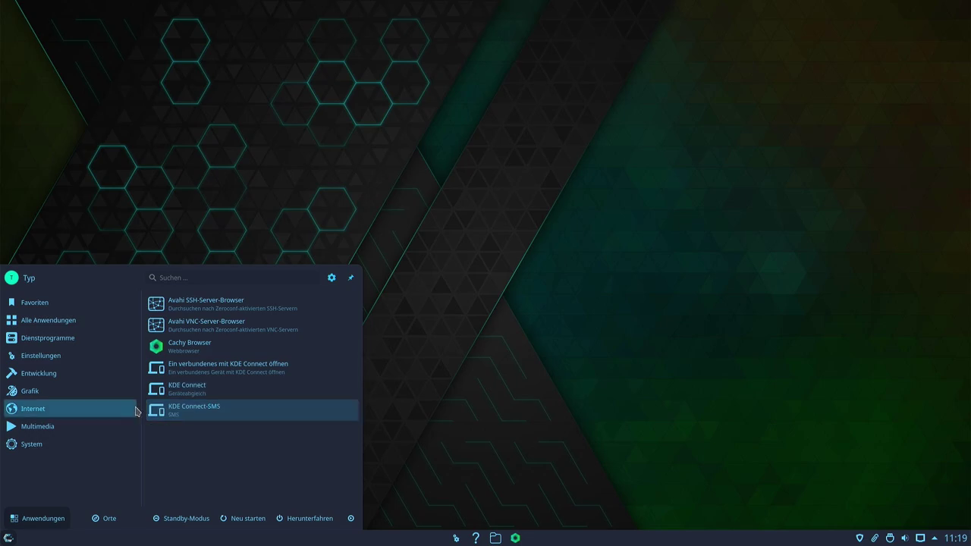
pyautogui.moveTo(65, 427)
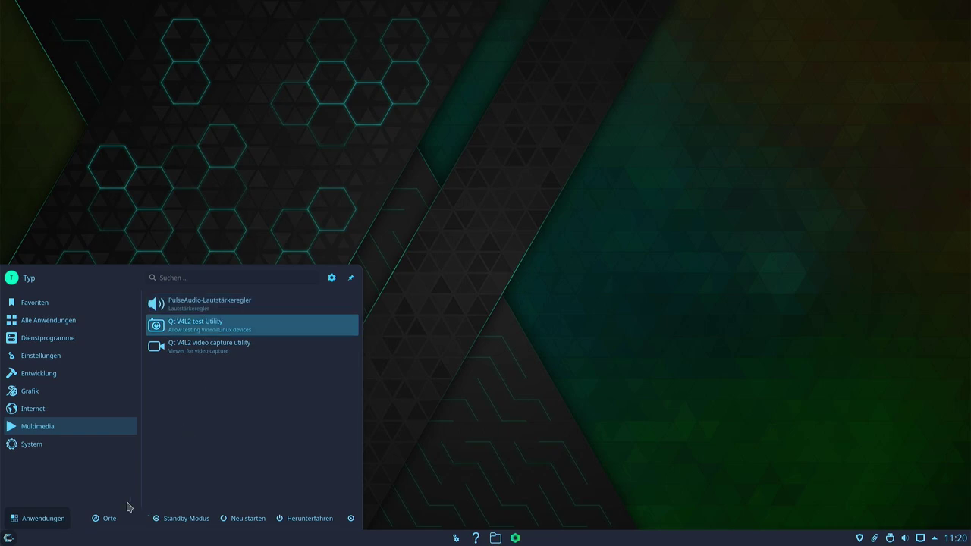
pyautogui.moveTo(35, 448)
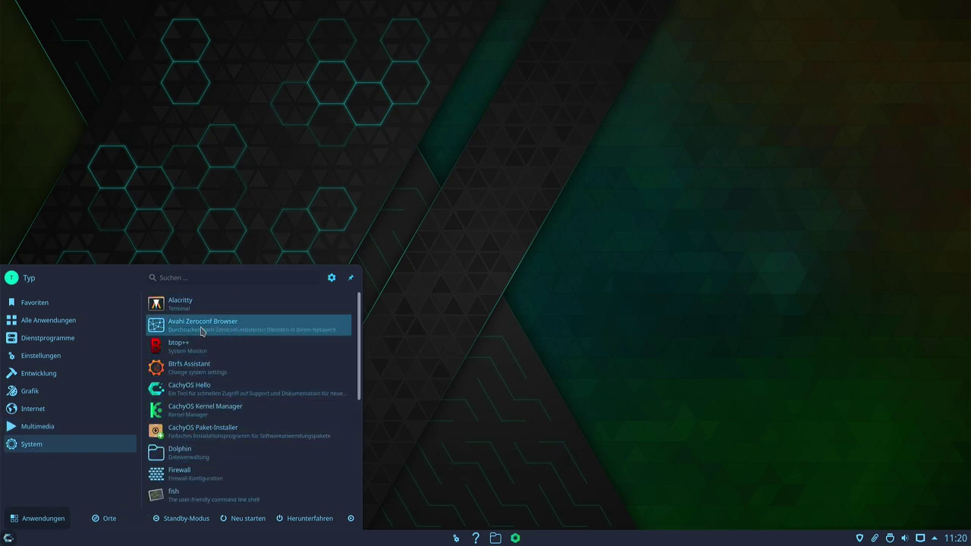
pyautogui.scroll(-5, 293, 358)
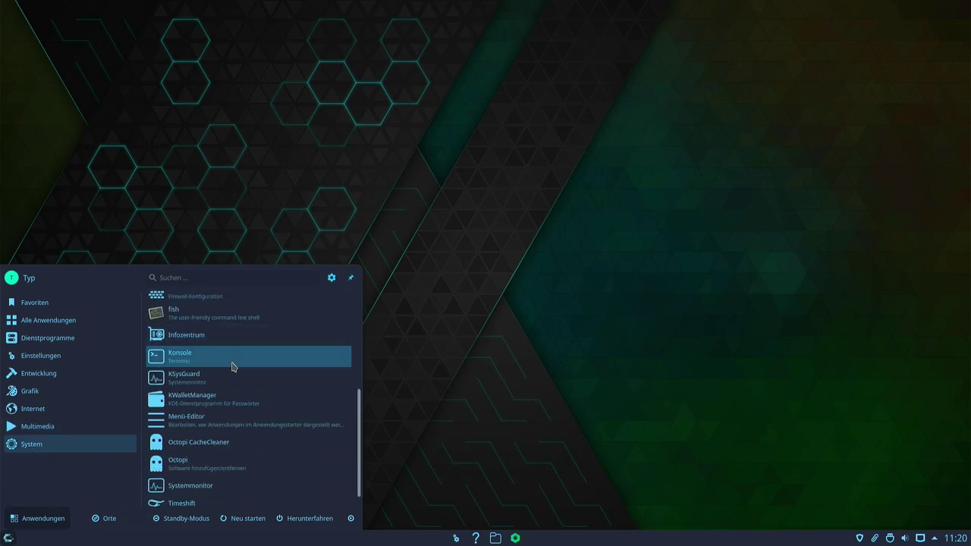
pyautogui.scroll(5, 241, 380)
pyautogui.scroll(1, 239, 388)
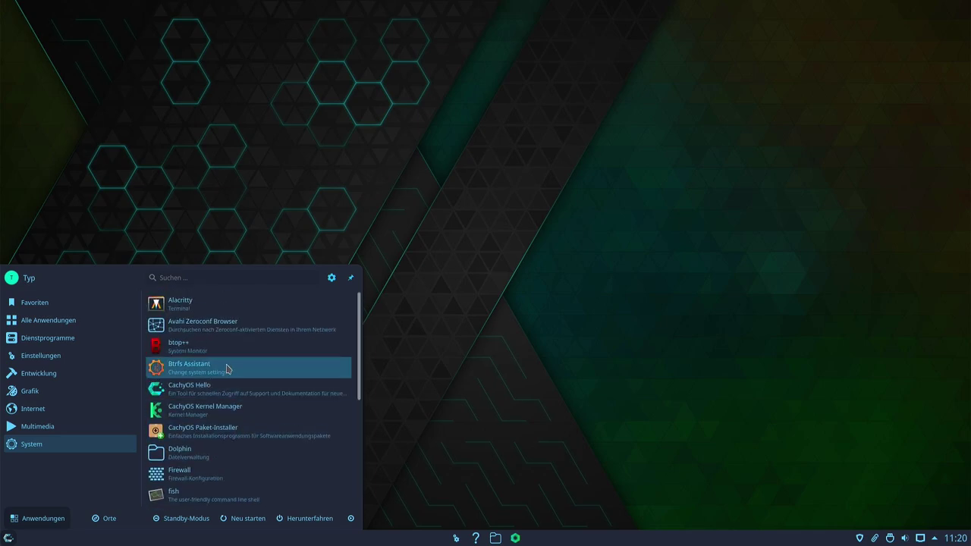
pyautogui.click(182, 302)
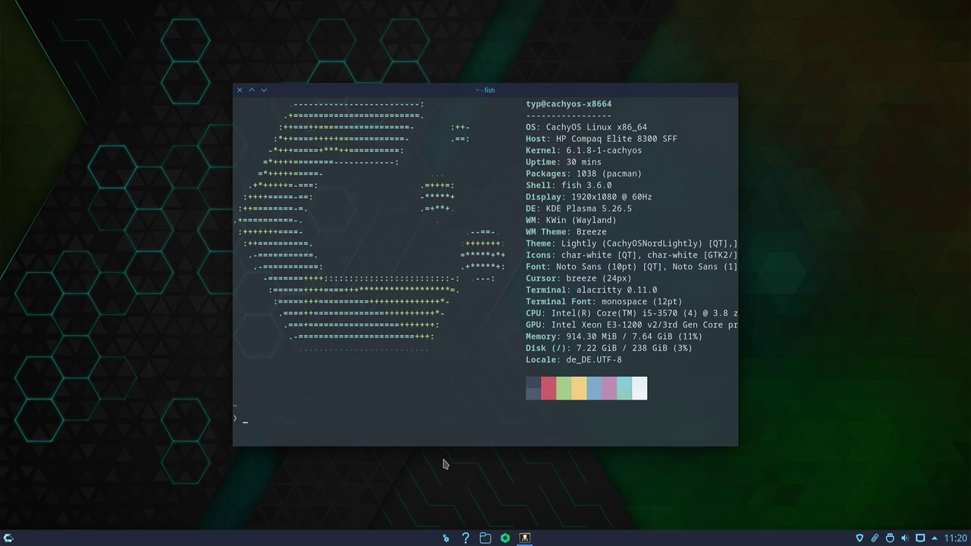
# Step: Launch Konsole from the application launcher by searching 'kon'
pyautogui.press('super')
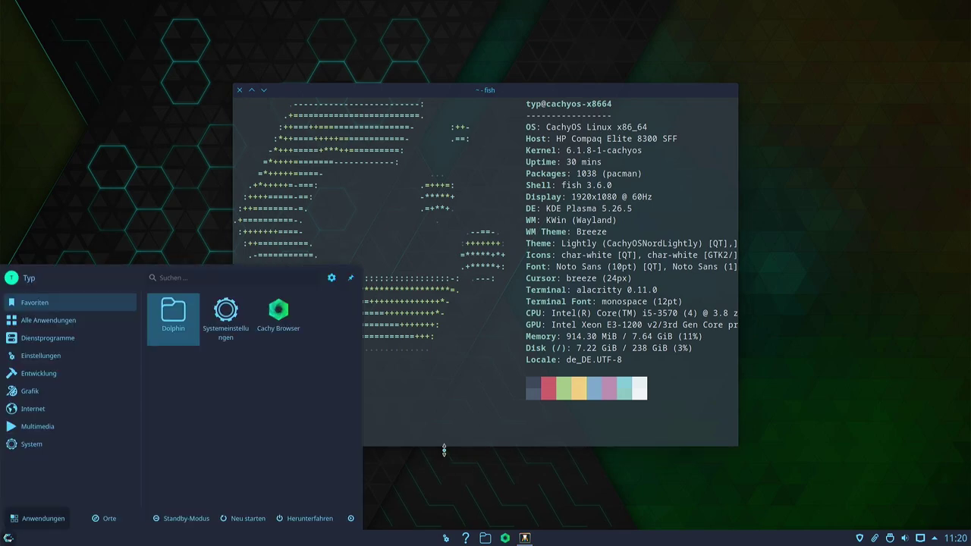
pyautogui.write('kon')
pyautogui.press('Return')
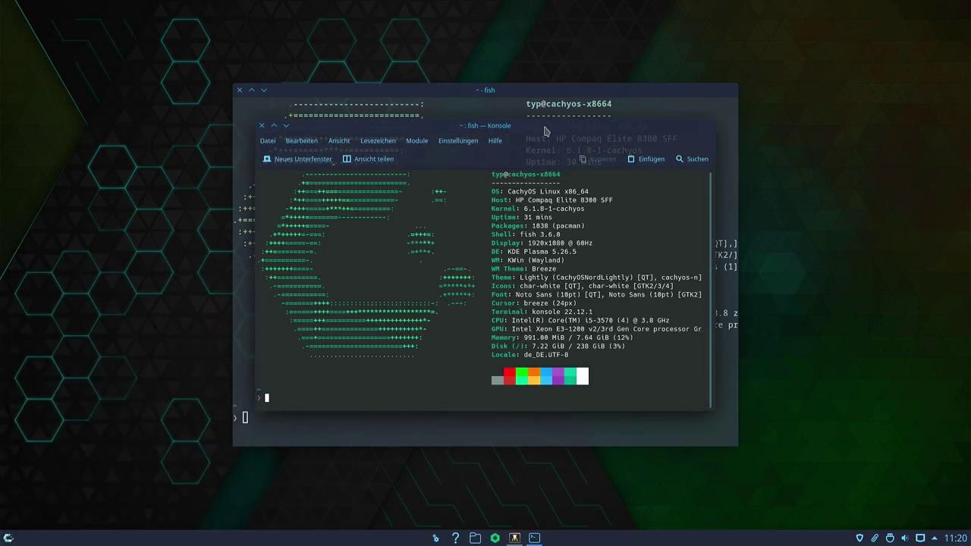
# Step: Arrange the Konsole and fish terminal windows side by side, then close the fish terminal
pyautogui.moveTo(541, 125); pyautogui.dragTo(365, 117)
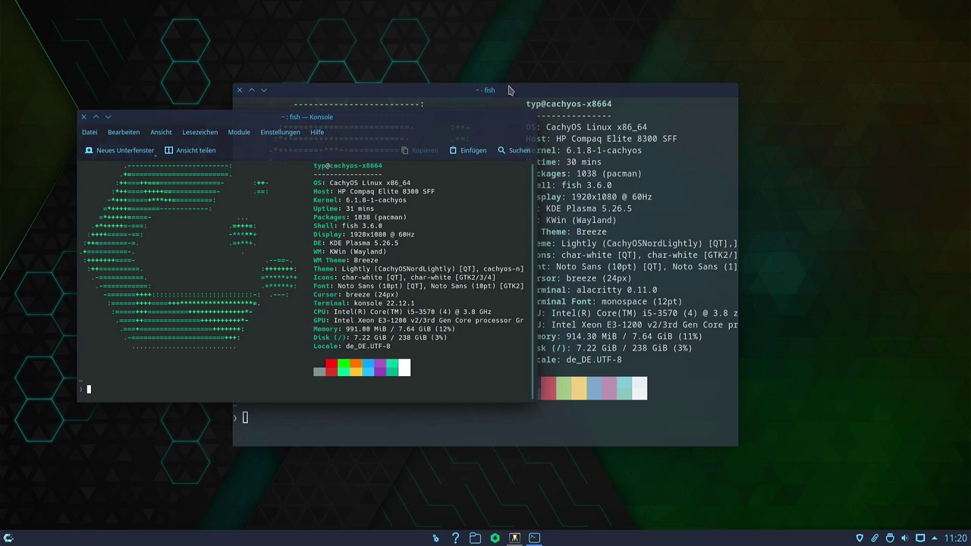
pyautogui.moveTo(512, 89); pyautogui.dragTo(698, 28)
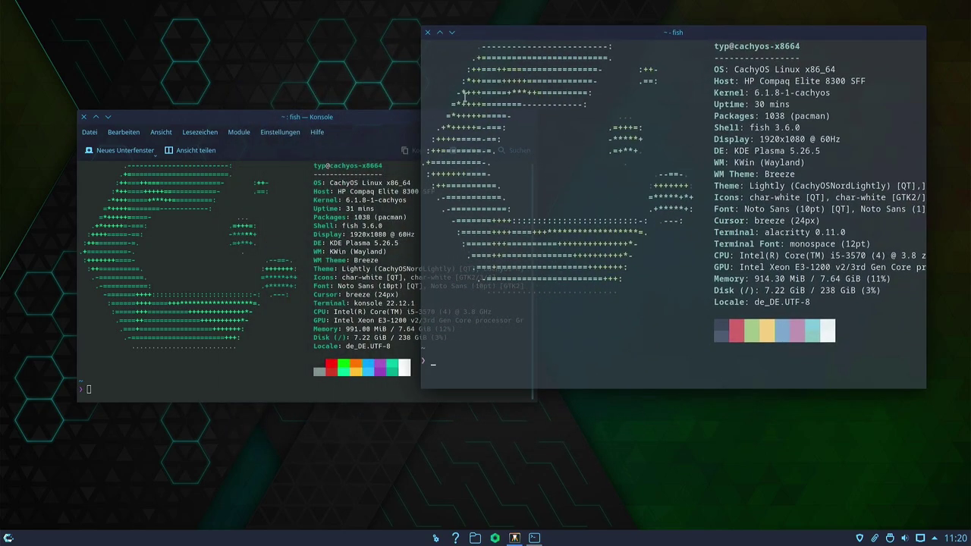
pyautogui.click(308, 118)
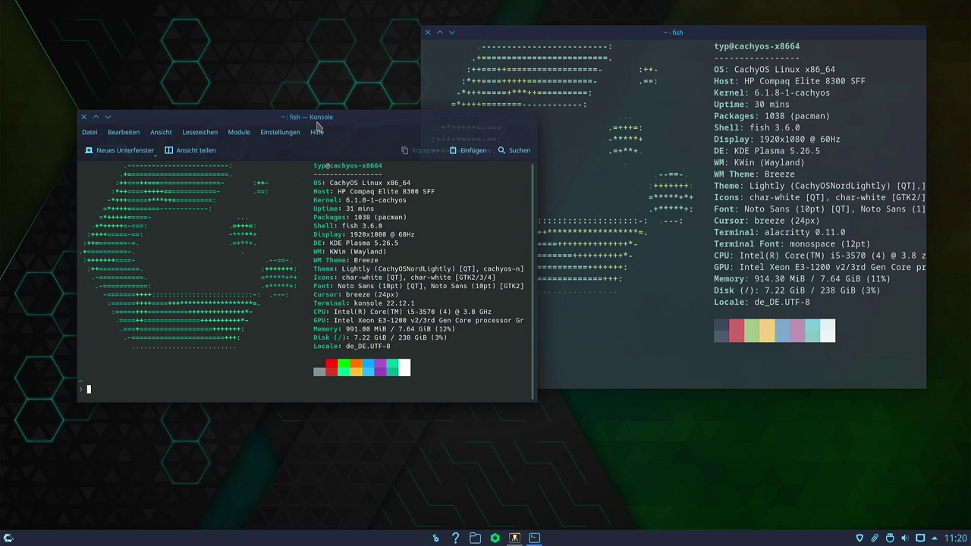
pyautogui.moveTo(319, 123); pyautogui.dragTo(277, 105)
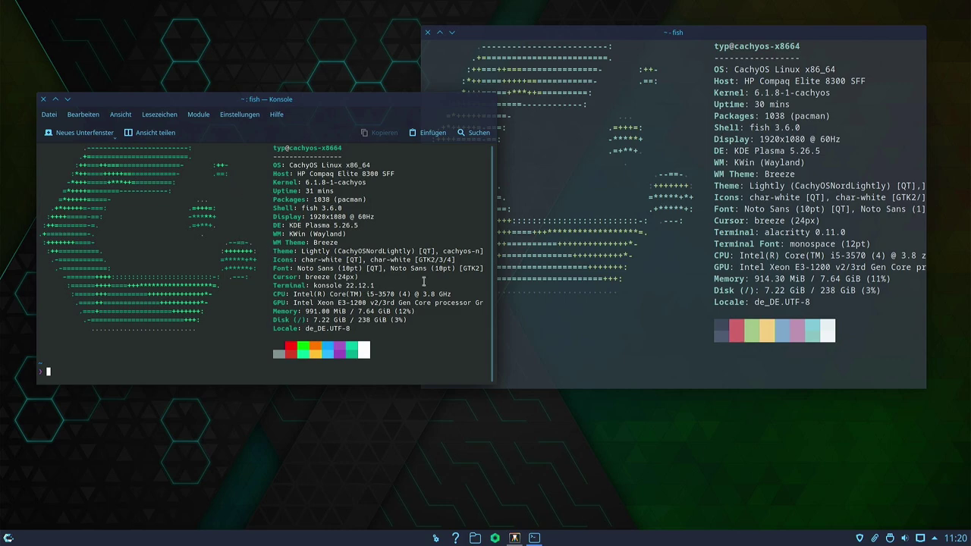
pyautogui.click(634, 304)
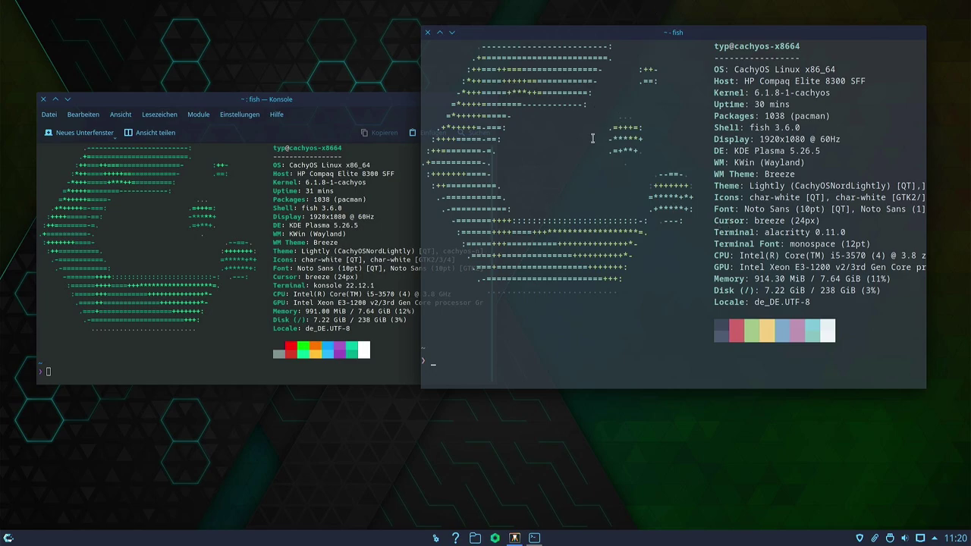
pyautogui.moveTo(545, 32); pyautogui.dragTo(513, 43)
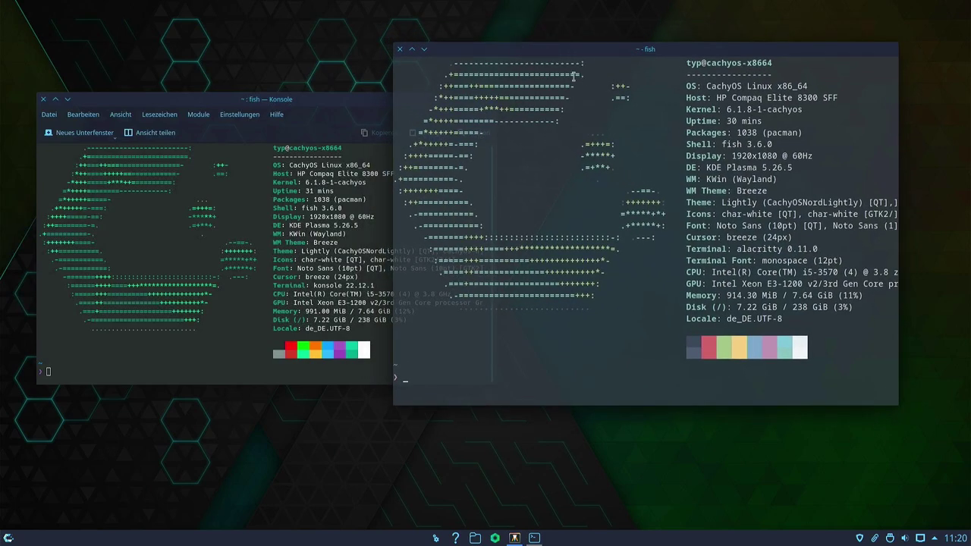
pyautogui.click(400, 49)
# Step: Close Konsole with Ctrl+D and start btop++ from the launcher, maximized to full screen
pyautogui.hotkey('ctrl', 'd')
pyautogui.press('super')
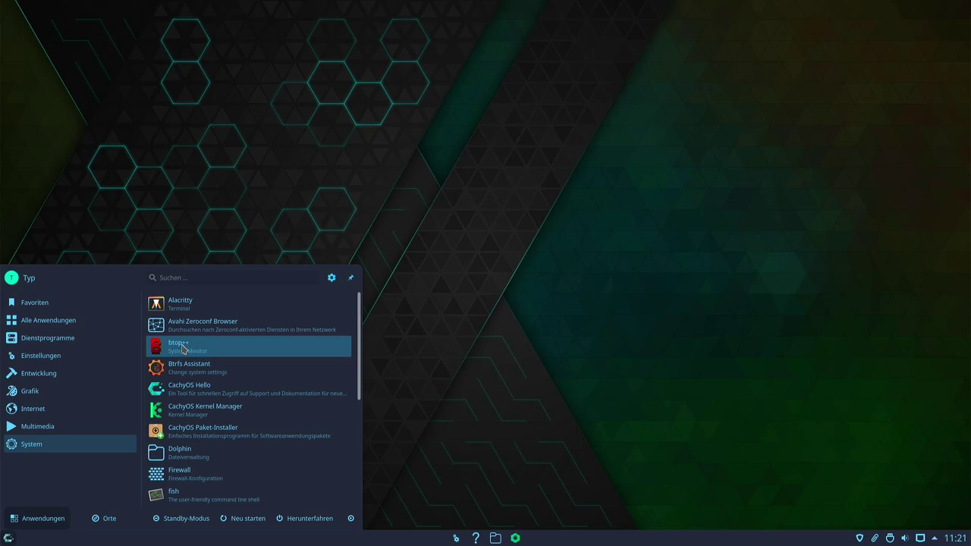
pyautogui.click(182, 349)
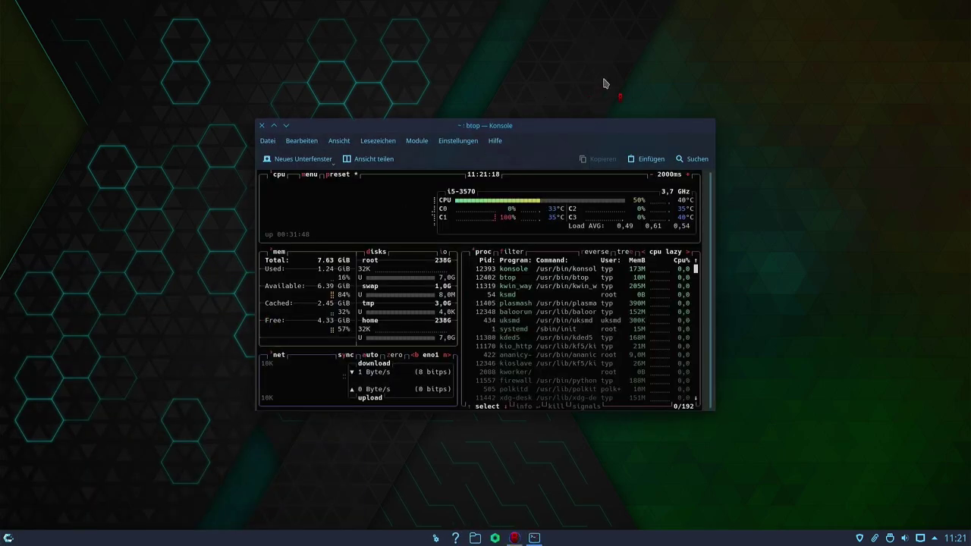
pyautogui.click(274, 125)
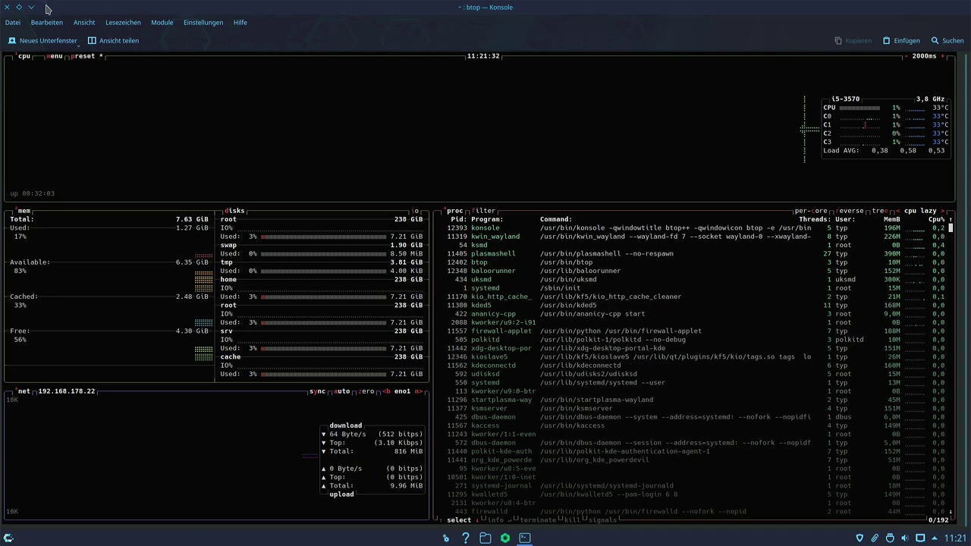
# Step: Search the web for 'bpytop' from the Cachy Browser address bar
pyautogui.click(505, 536)
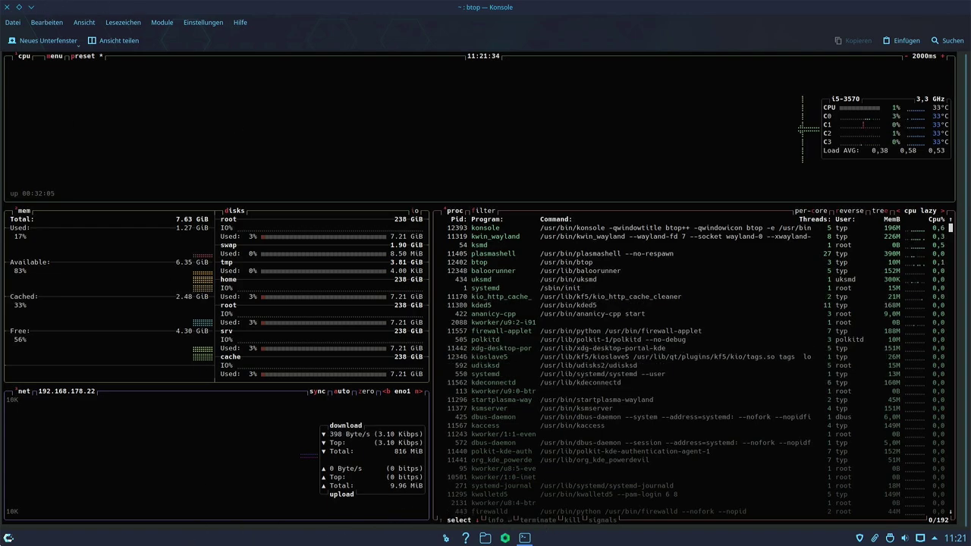
pyautogui.write('b')
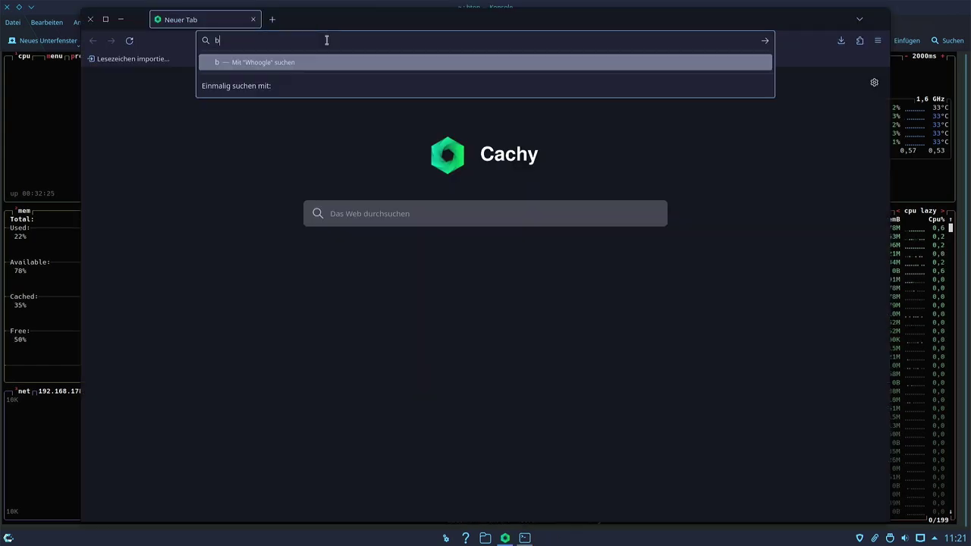
pyautogui.write('pytop')
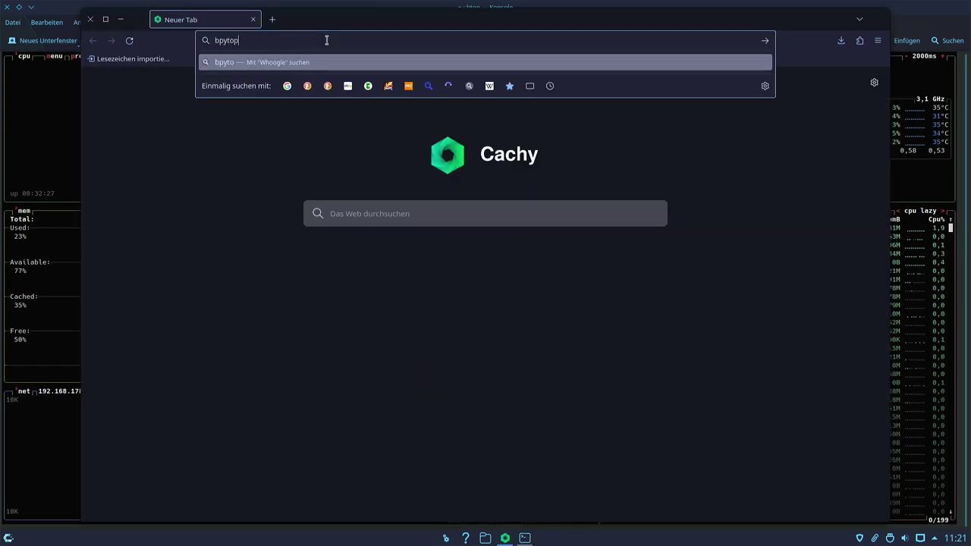
pyautogui.press('Return')
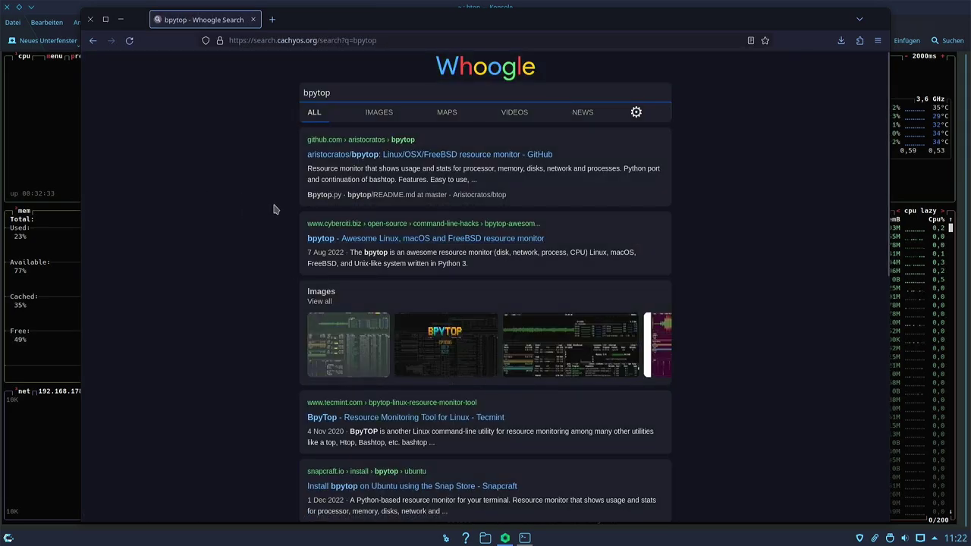
# Step: Open the aristocratos/bpytop GitHub result and scroll its README down to Installation
pyautogui.click(348, 155)
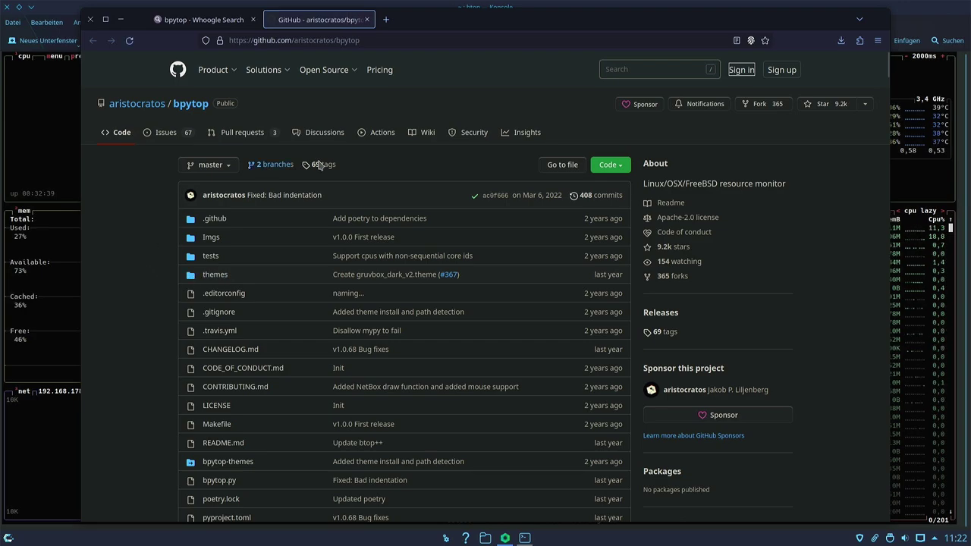
pyautogui.moveTo(120, 106)
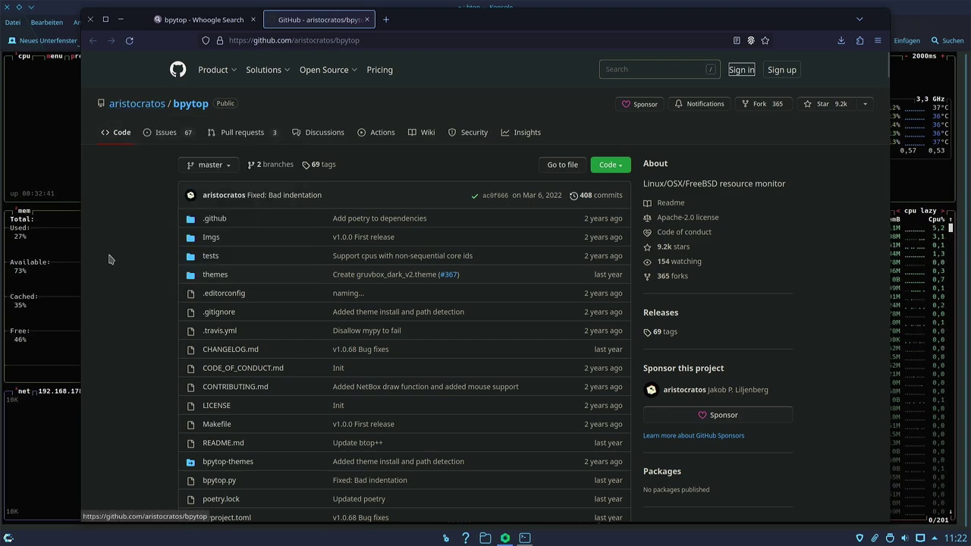
pyautogui.scroll(-3, 125, 271)
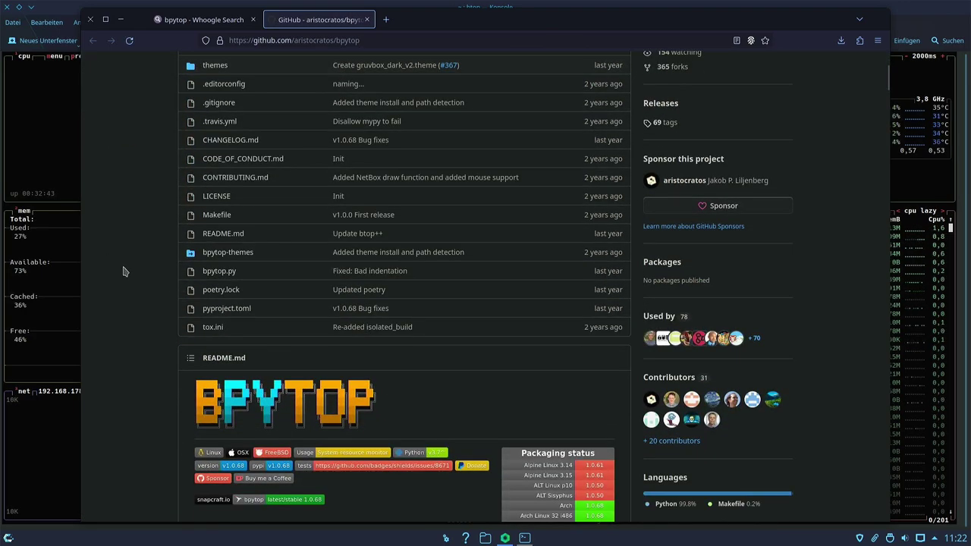
pyautogui.scroll(-5, 125, 270)
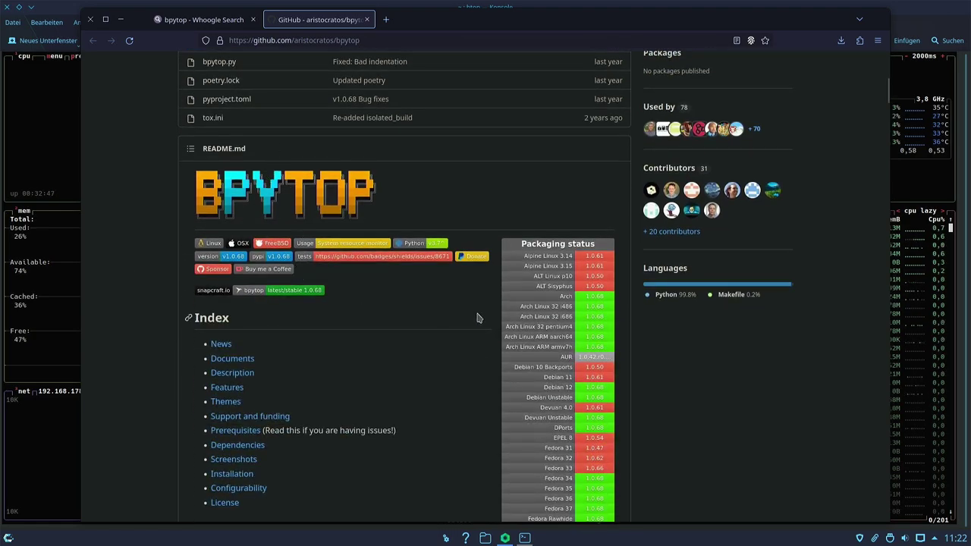
pyautogui.scroll(-2, 479, 318)
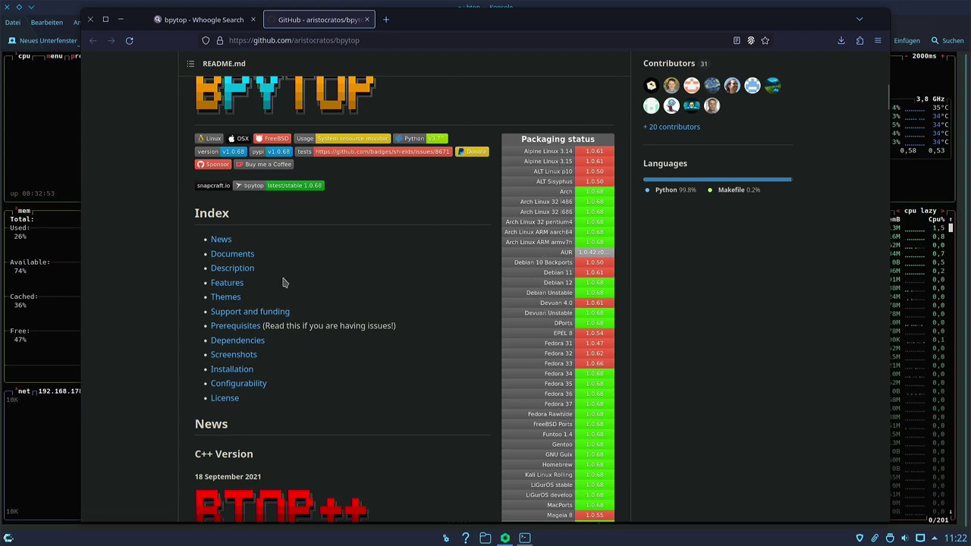
pyautogui.scroll(-4, 311, 288)
pyautogui.scroll(2, 352, 284)
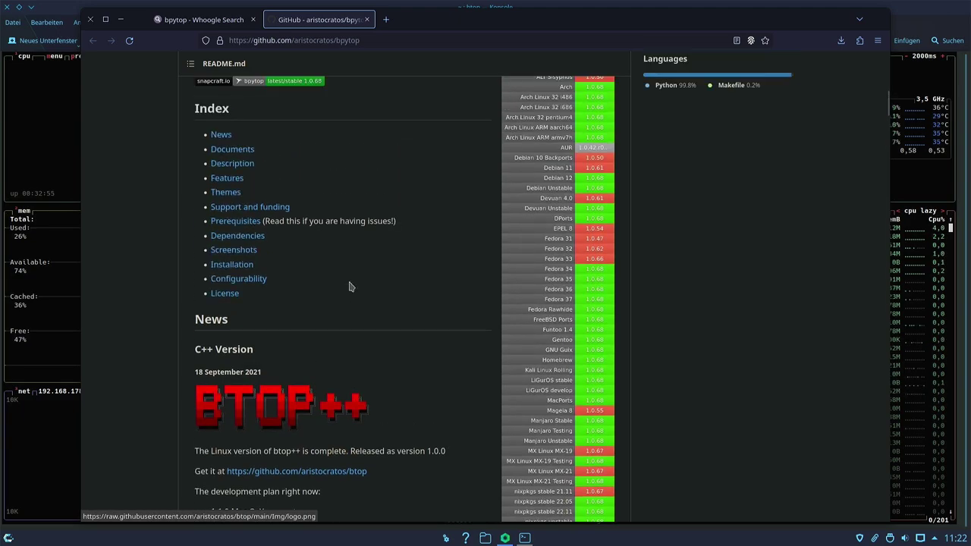
pyautogui.scroll(-4, 437, 341)
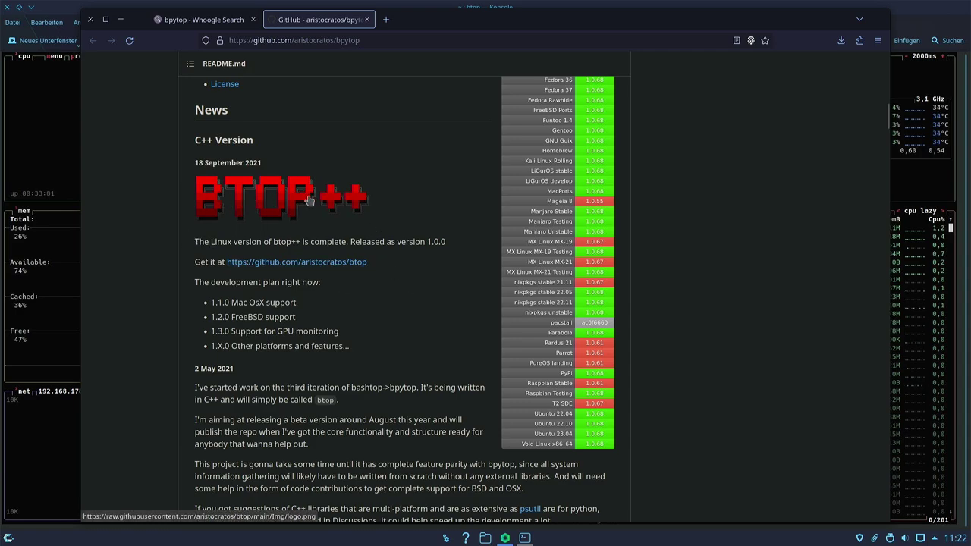
pyautogui.scroll(-4, 421, 316)
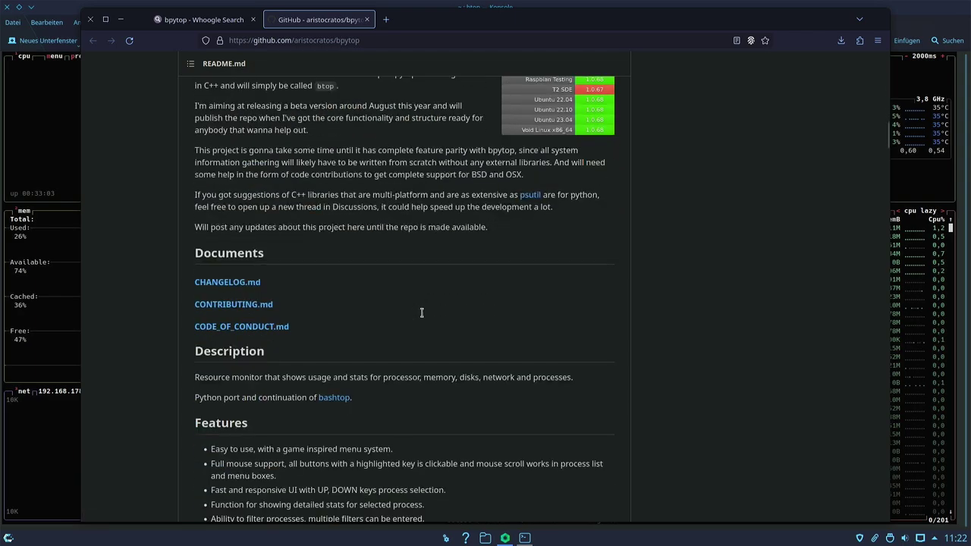
pyautogui.scroll(-20, 427, 313)
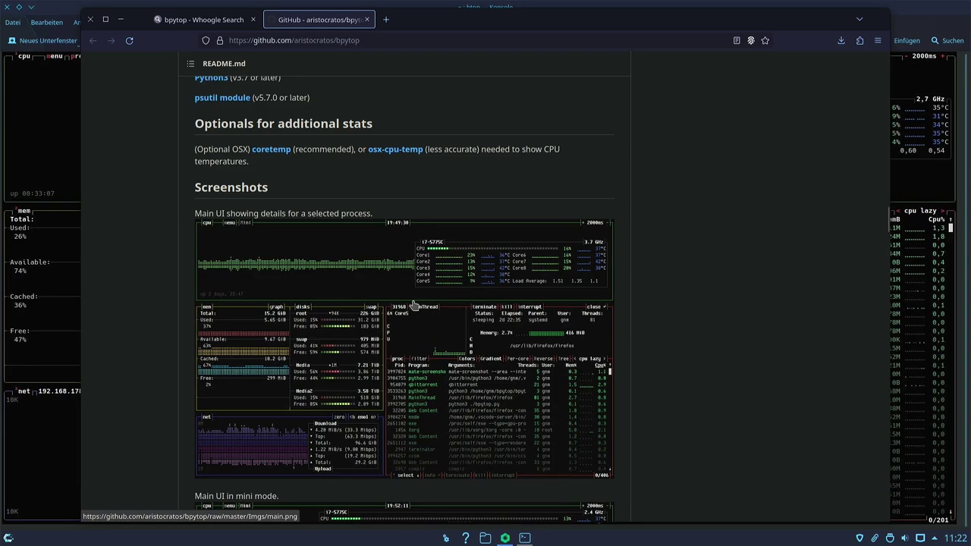
pyautogui.scroll(-5, 415, 305)
pyautogui.scroll(-15, 413, 304)
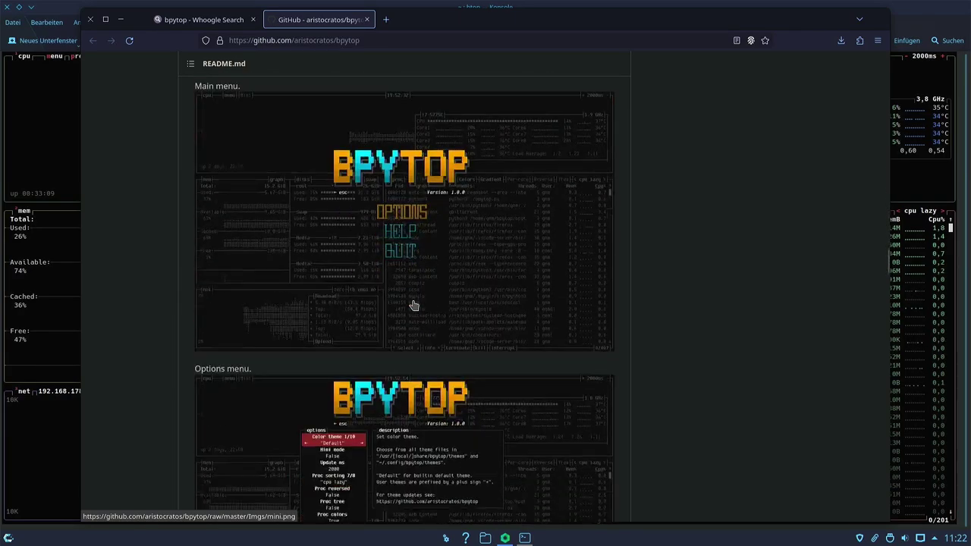
pyautogui.scroll(3, 414, 304)
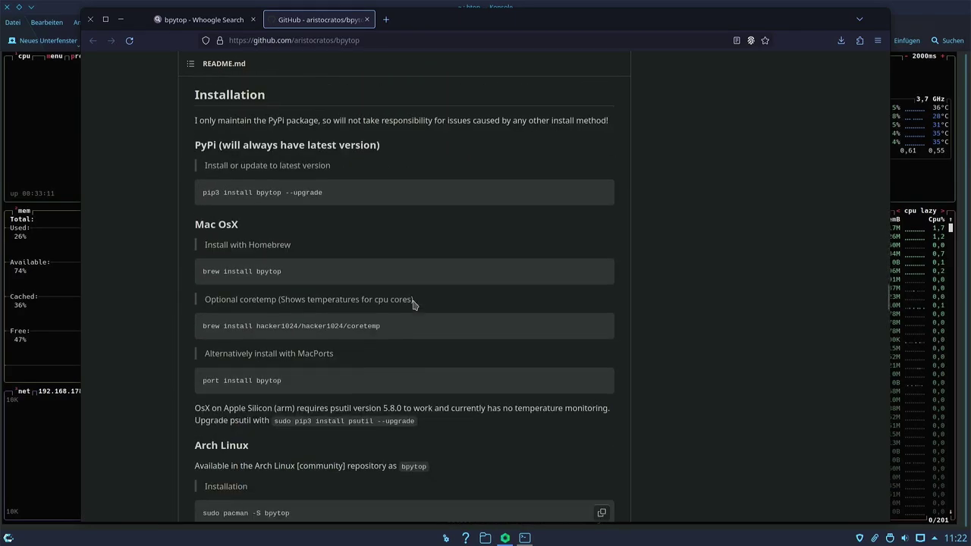
pyautogui.scroll(-3, 405, 319)
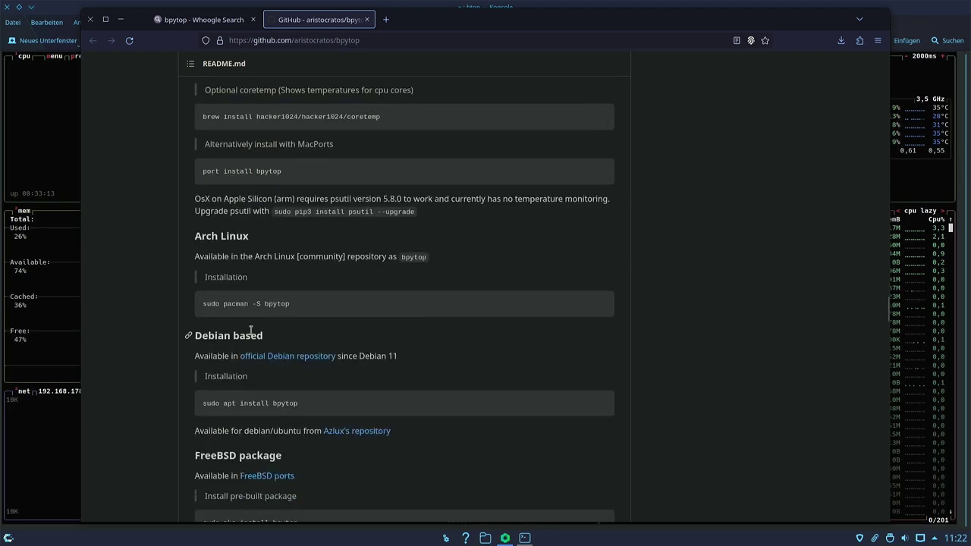
# Step: Select the 'sudo pacman -S bpytop' install line, then return to the btop terminal
pyautogui.tripleClick(231, 304)
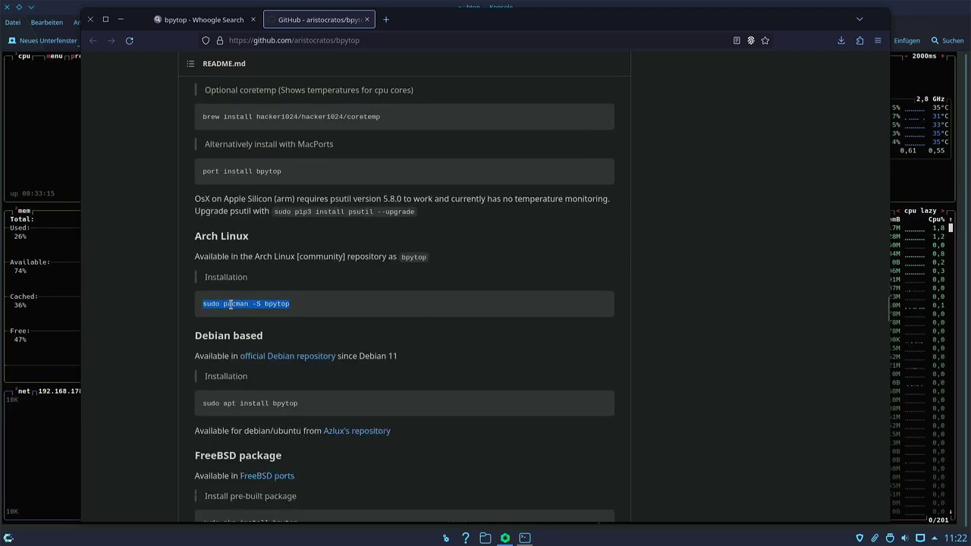
pyautogui.click(273, 317)
pyautogui.tripleClick(256, 304)
pyautogui.click(55, 185)
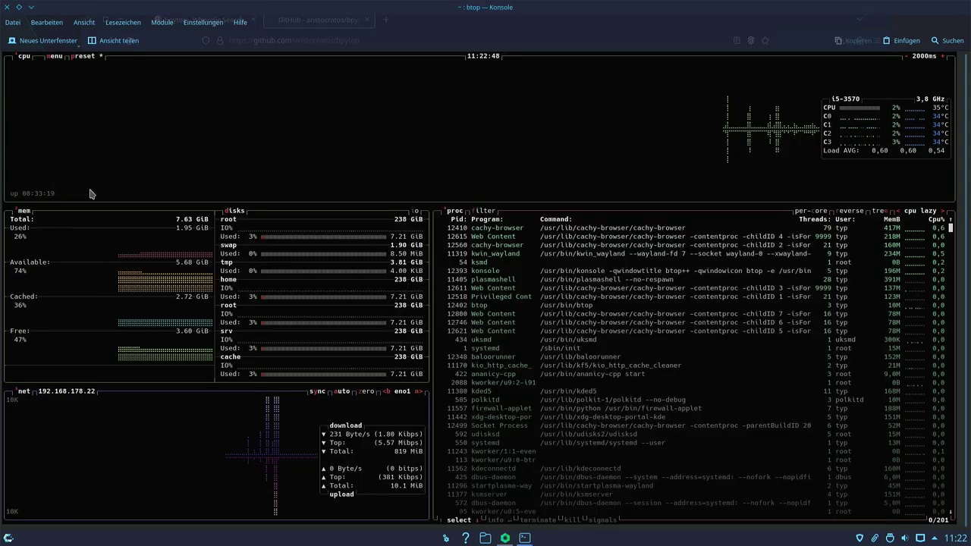
# Step: Quit btop and open a new maximized Alacritty terminal with its output cleared
pyautogui.press('q')
pyautogui.hotkey('ctrl', 'alt', 't')
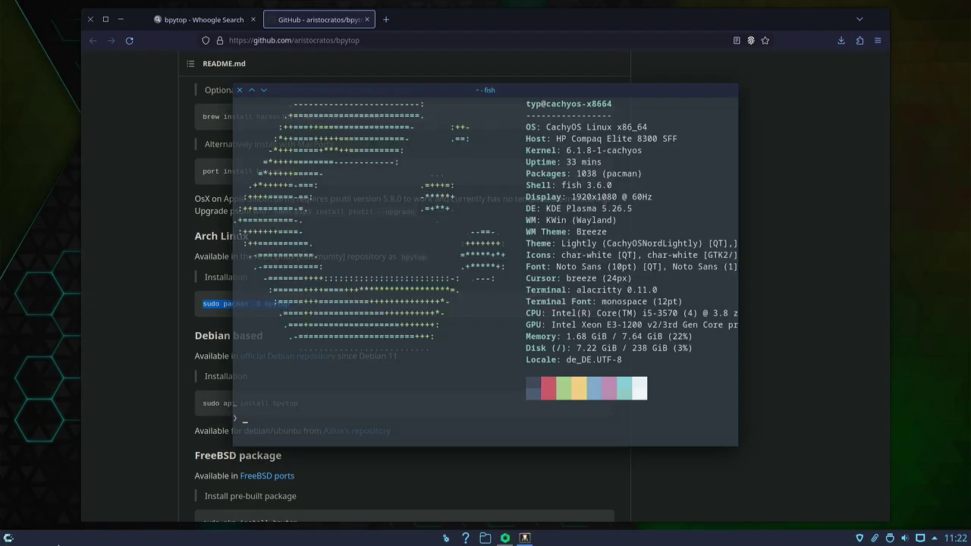
pyautogui.click(251, 90)
pyautogui.hotkey('ctrl', 'l')
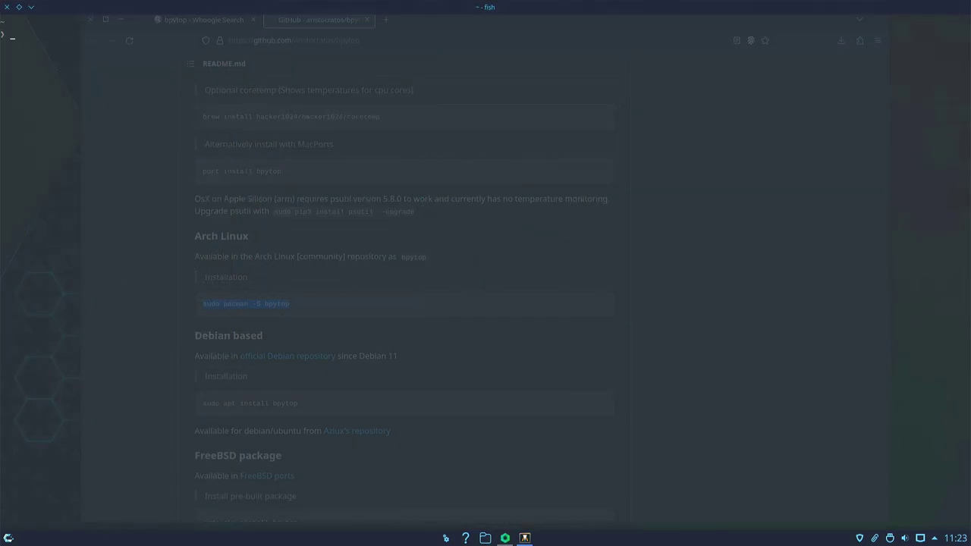
# Step: Install bpytop 1.0.68-1 with 'sudo pacman -S bpytop', authorizing and confirming, then clear the screen
pyautogui.write('sudo pacman -S bpytop')
pyautogui.press('Return')
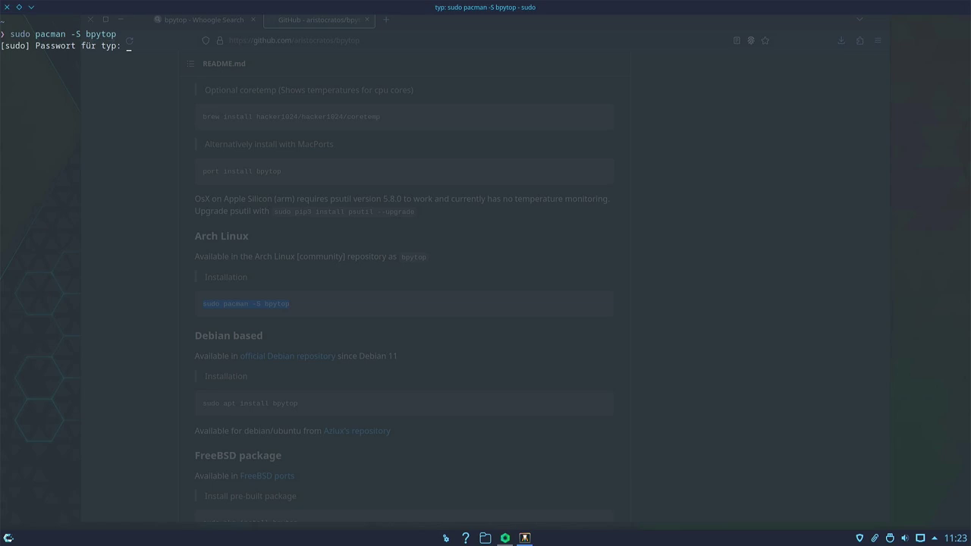
pyautogui.press('Return')
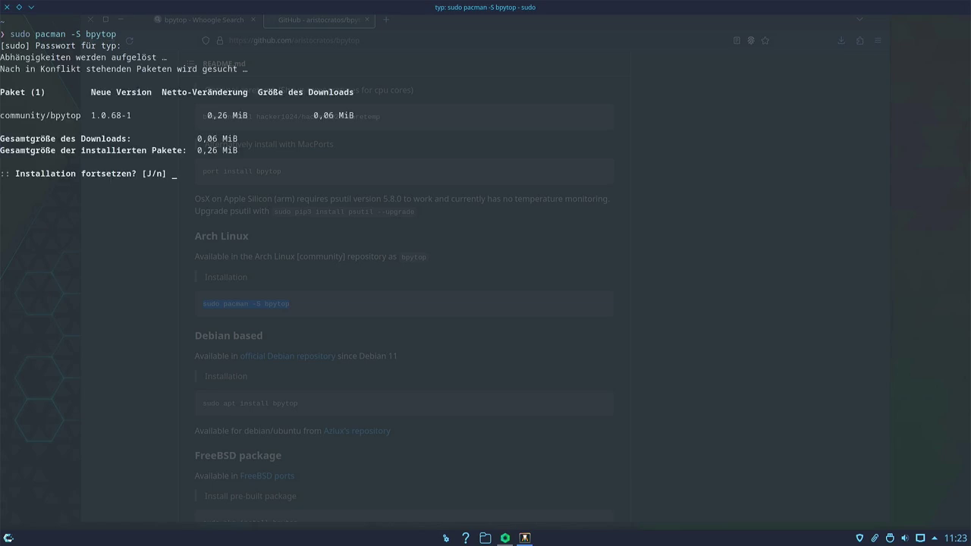
pyautogui.press('Return')
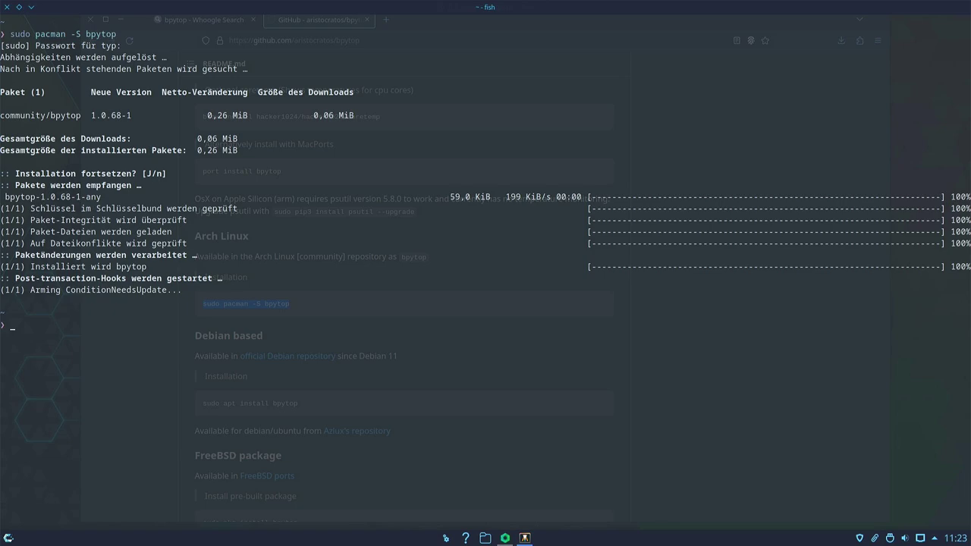
pyautogui.hotkey('ctrl', 'l')
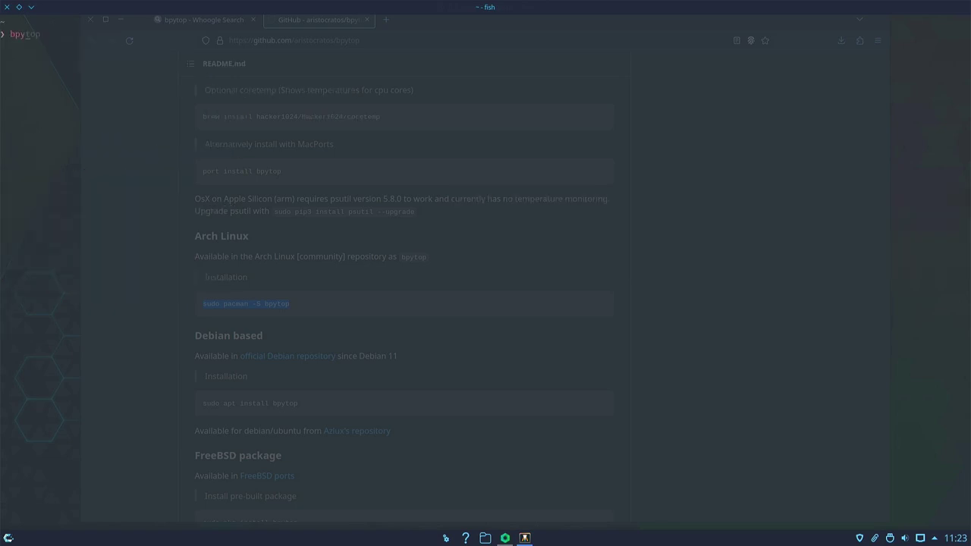
# Step: Run the bpytop monitor and quit it back to the shell
pyautogui.write('bpytop')
pyautogui.press('Return')
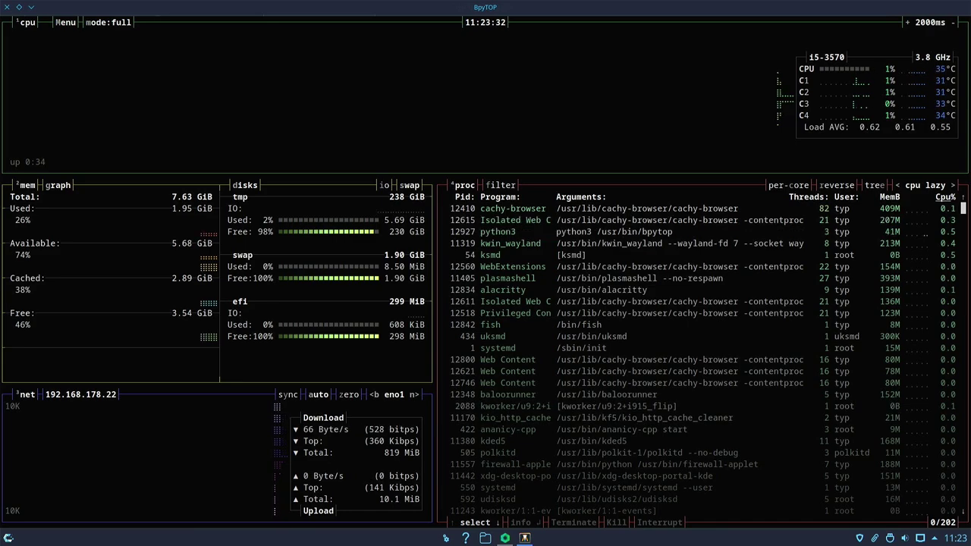
pyautogui.press('q')
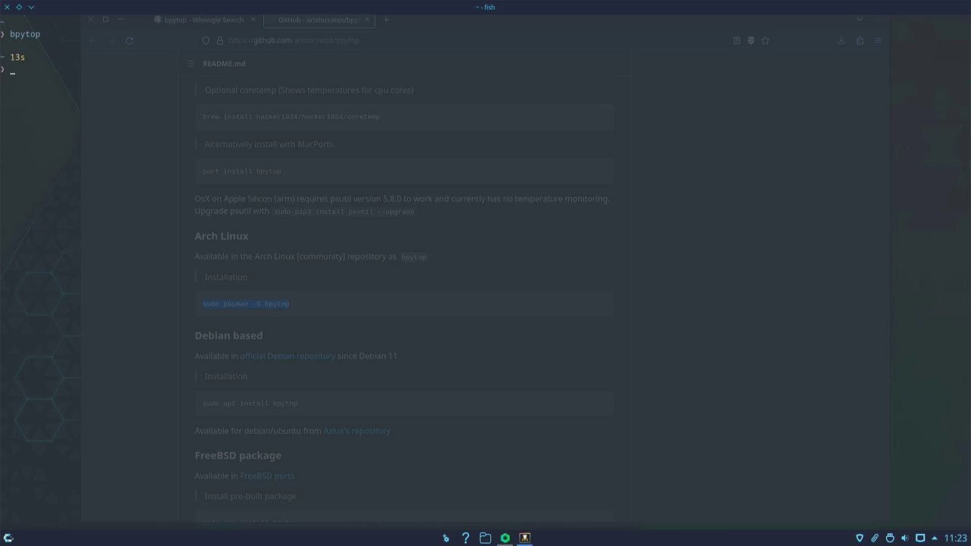
# Step: Define the alias btop="bpytop", then run btop through it and quit
pyautogui.write('als')
pyautogui.press('BackSpace')
pyautogui.write('ias =')
pyautogui.press('BackSpace')
pyautogui.write('top')
pyautogui.write('b')
pyautogui.write('=')
pyautogui.write('""')
pyautogui.write('b')
pyautogui.write('py')
pyautogui.write('top')
pyautogui.write('btop')
pyautogui.press('Return')
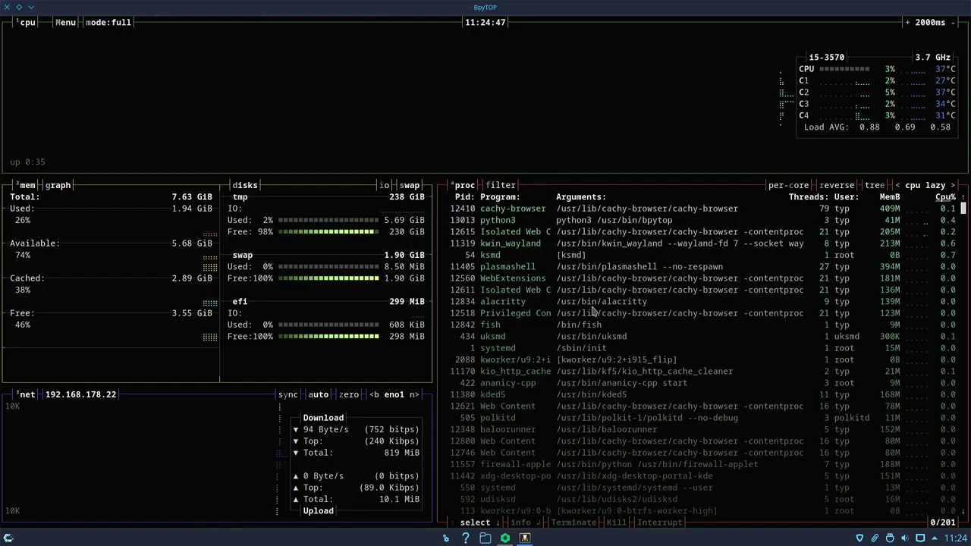
pyautogui.press('q')
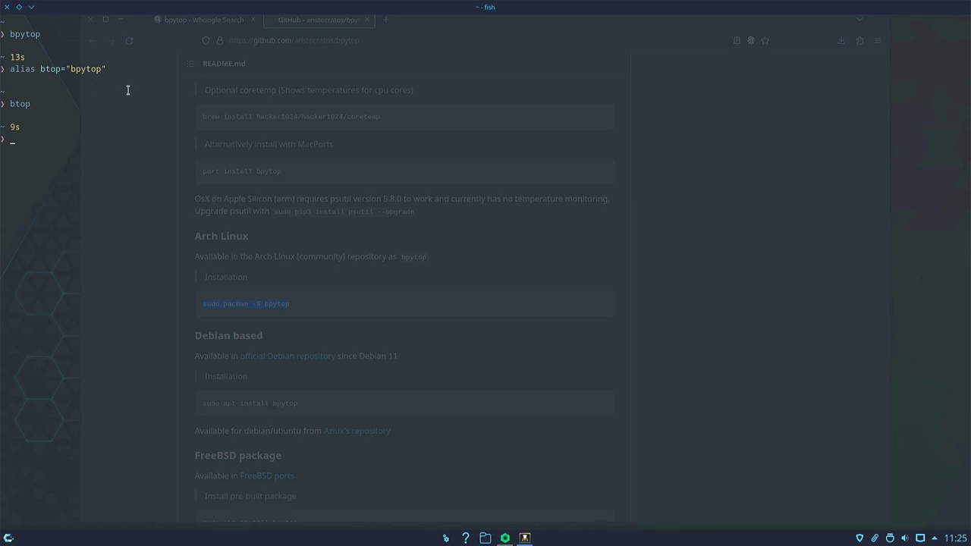
# Step: Close the terminal, start Btrfs Assistant from System with admin rights, review Subvolumes, then Snapper
pyautogui.click(7, 7)
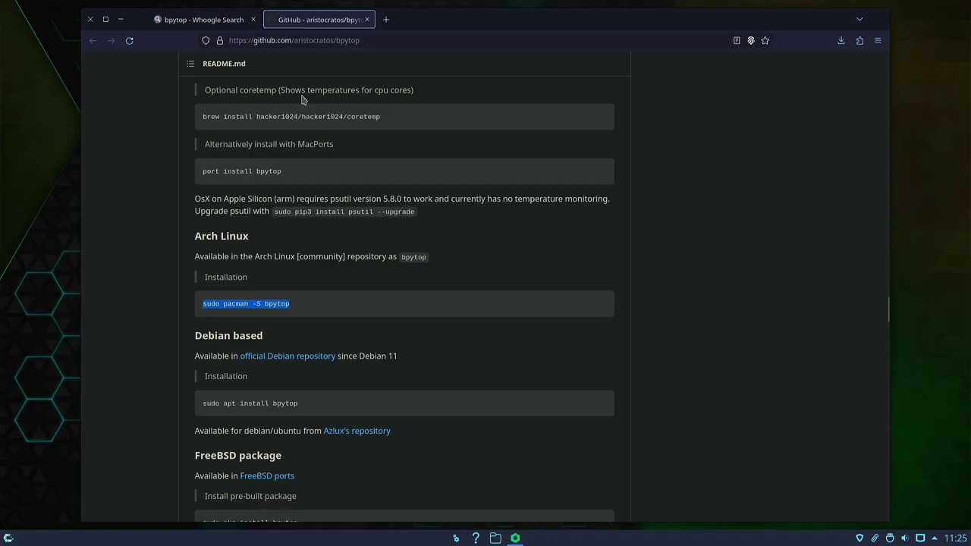
pyautogui.click(8, 537)
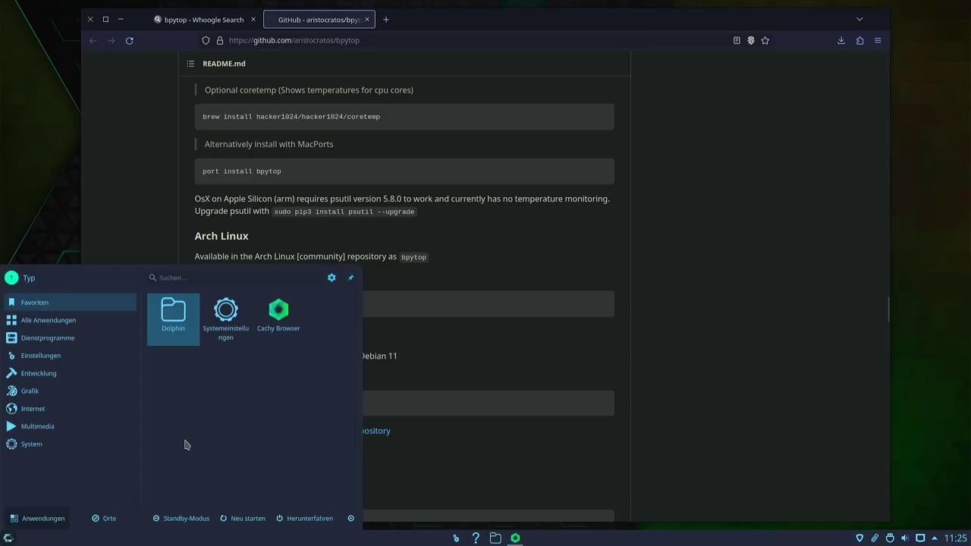
pyautogui.click(42, 443)
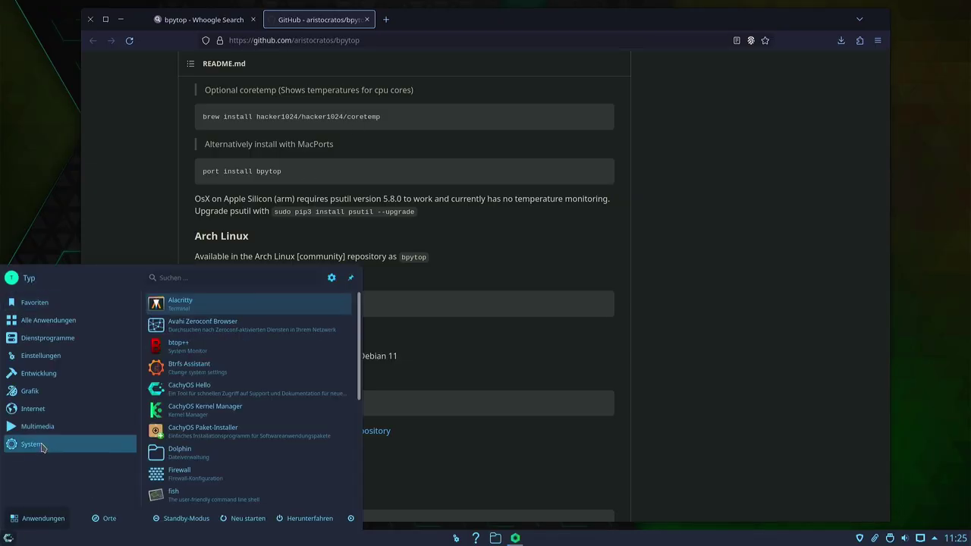
pyautogui.click(193, 370)
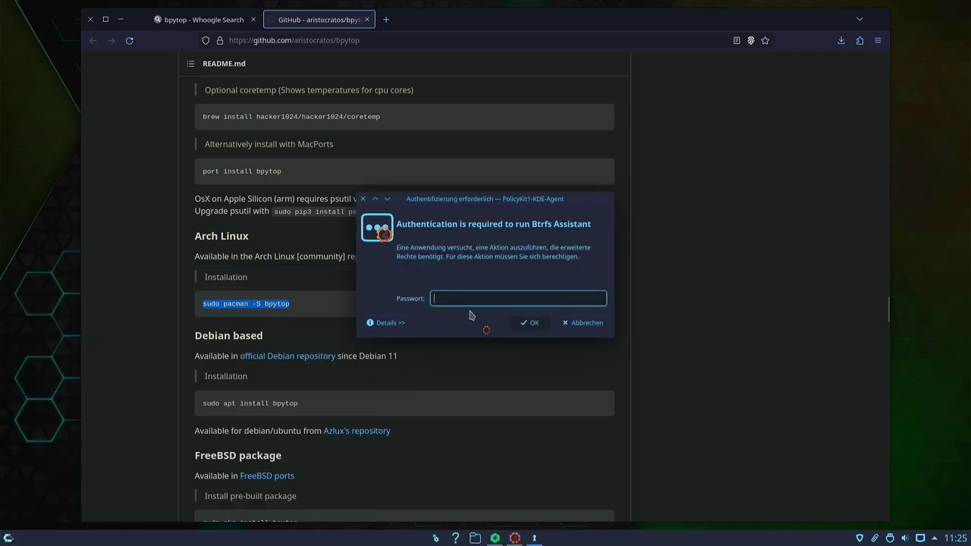
pyautogui.press('Return')
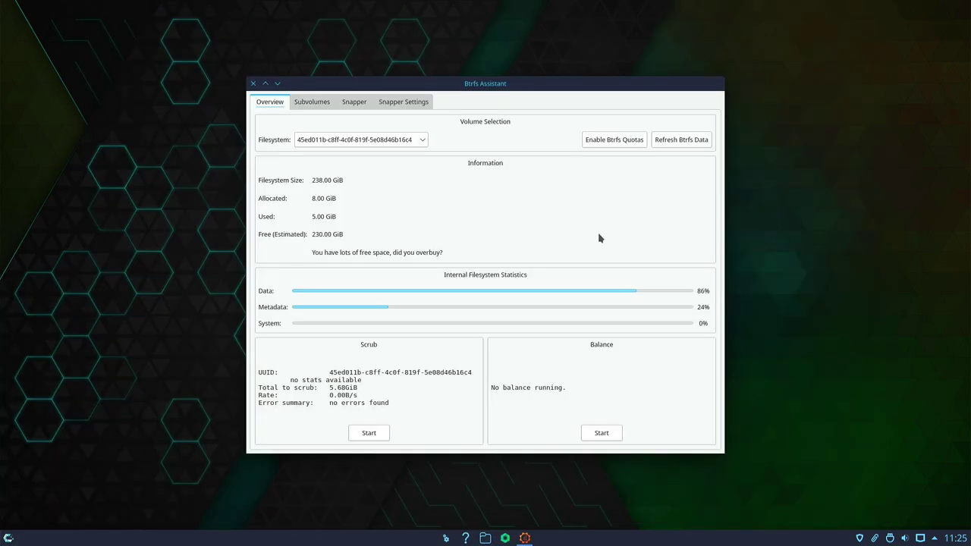
pyautogui.click(311, 103)
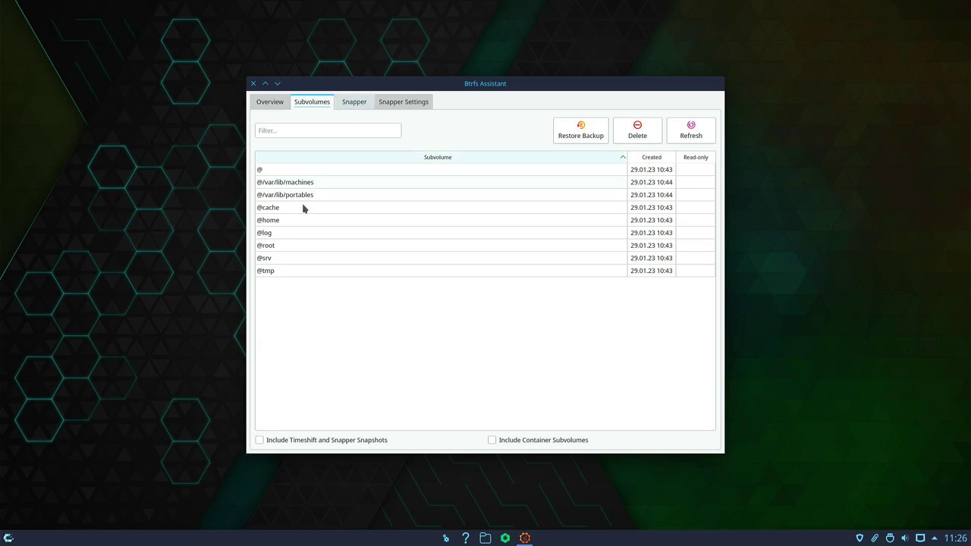
pyautogui.click(353, 102)
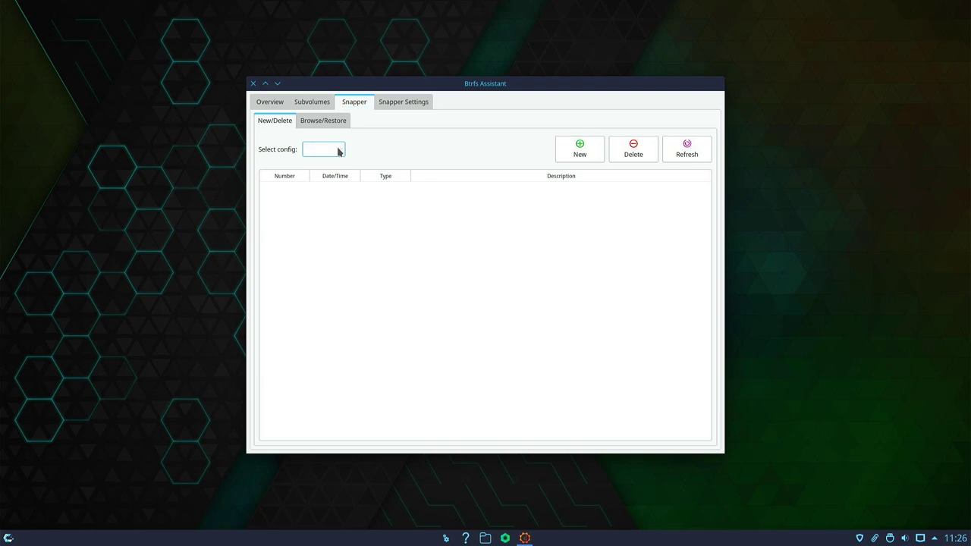
# Step: Dismiss the no-config error from New snapshot, view Browse/Restore, then reach Snapper Settings
pyautogui.click(601, 151)
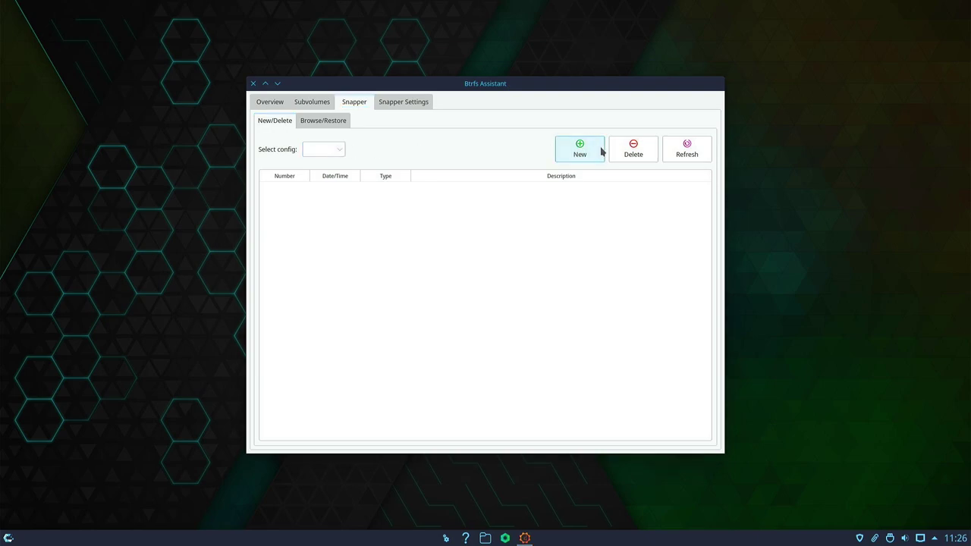
pyautogui.click(526, 270)
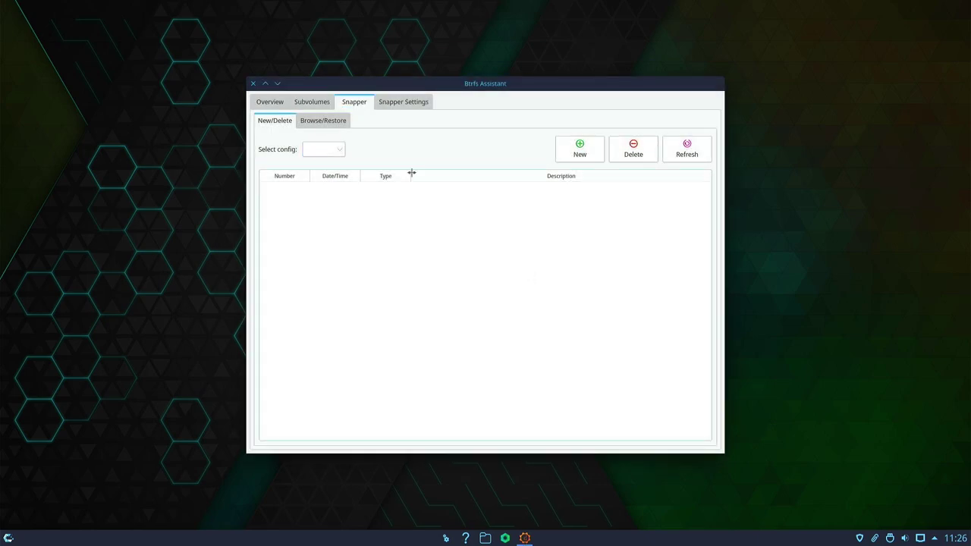
pyautogui.click(324, 122)
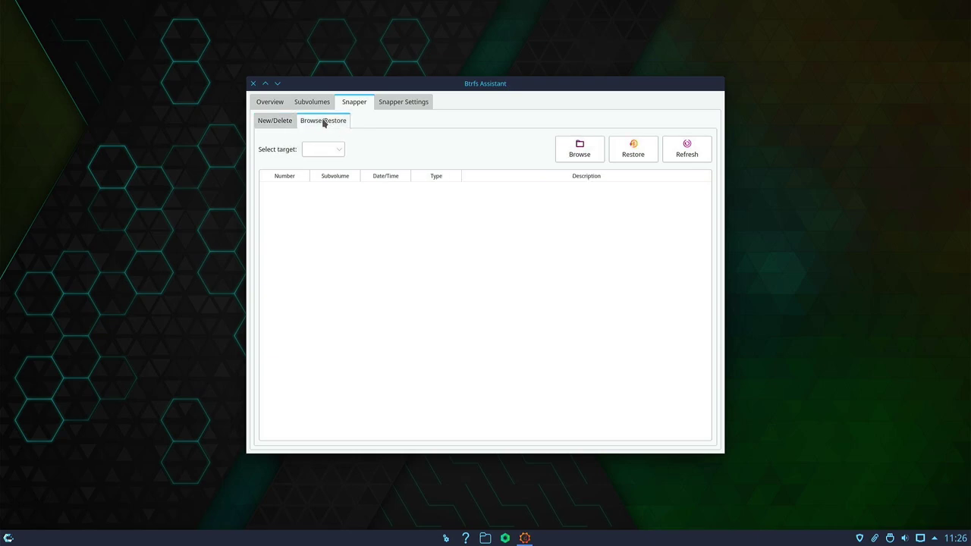
pyautogui.click(392, 107)
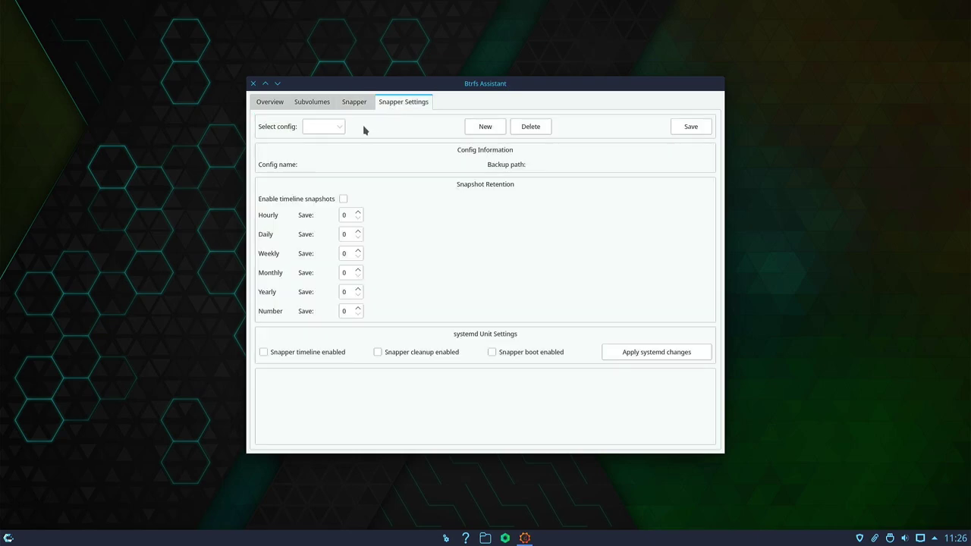
# Step: Start a new Snapper config named 'initial install' with backup path /
pyautogui.click(480, 127)
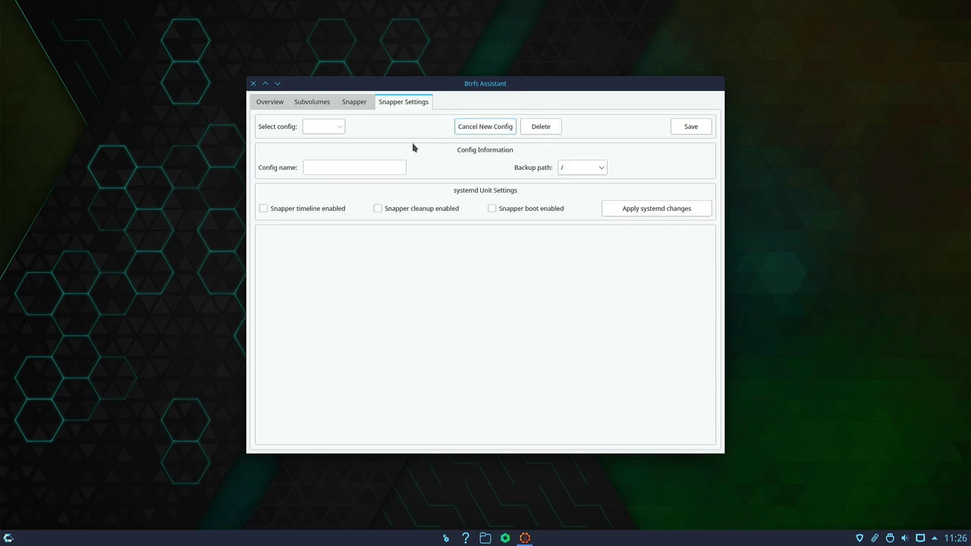
pyautogui.click(355, 165)
pyautogui.write('initial')
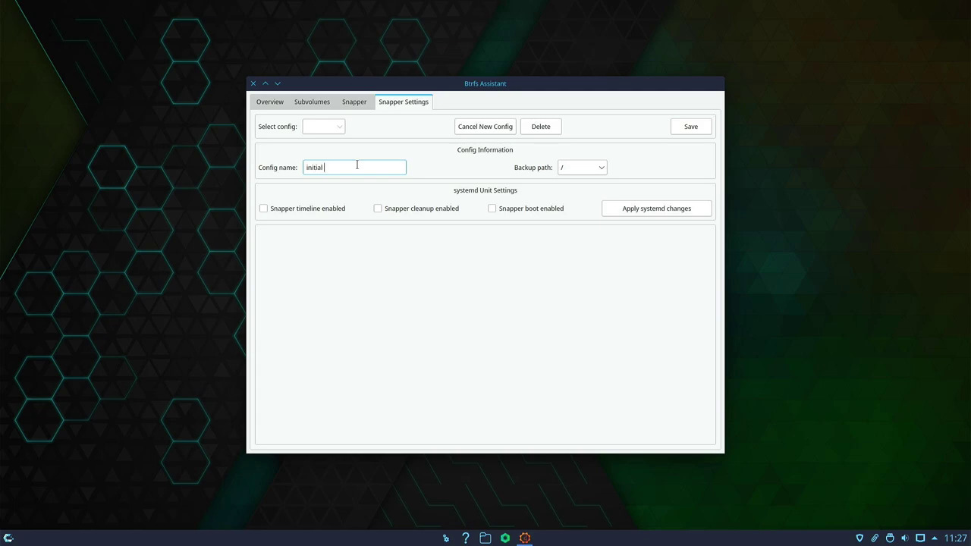
pyautogui.write(' install')
pyautogui.click(590, 172)
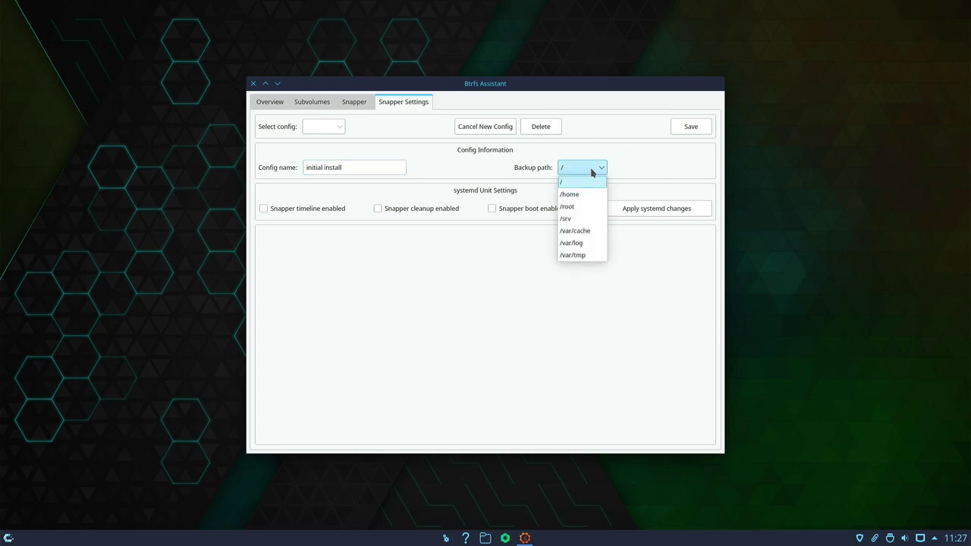
pyautogui.click(592, 172)
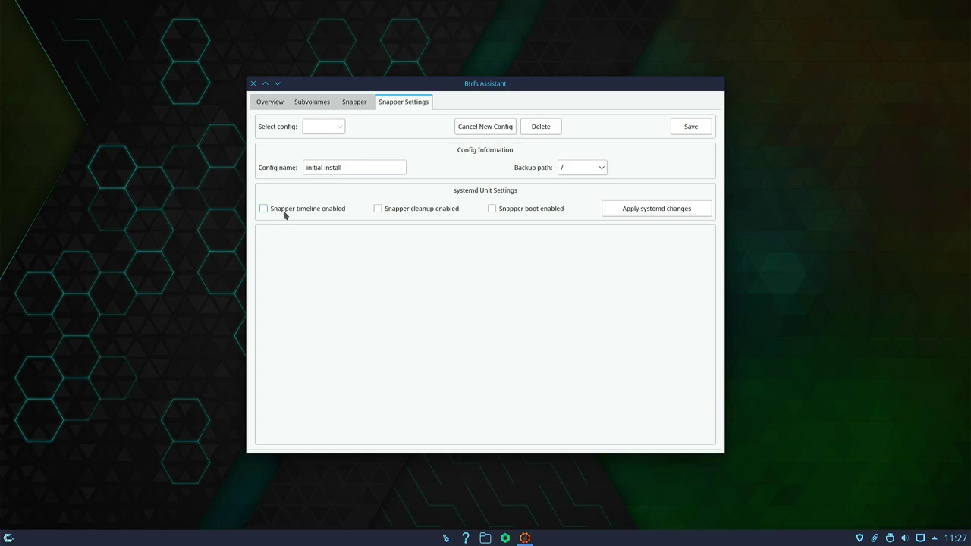
# Step: Enable the timeline, cleanup and boot systemd units and apply the changes
pyautogui.click(311, 214)
pyautogui.click(405, 210)
pyautogui.click(502, 211)
pyautogui.click(650, 212)
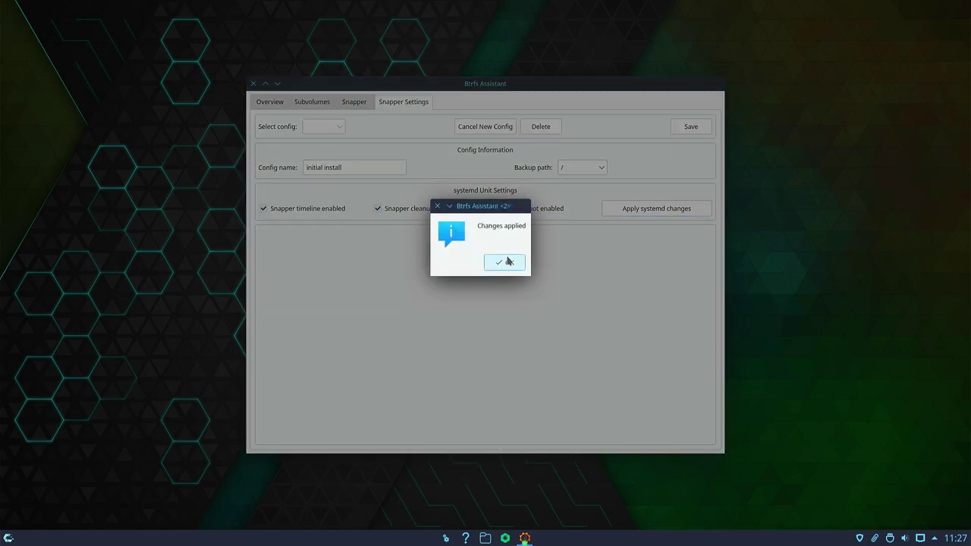
pyautogui.click(508, 262)
# Step: Save the initialinstall config and return to the Snapper New/Delete snapshot view
pyautogui.click(691, 128)
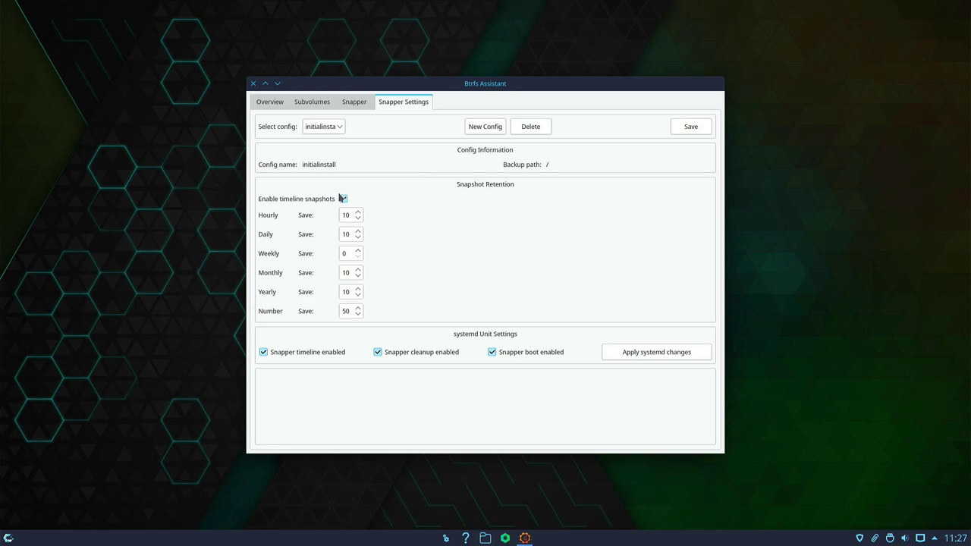
pyautogui.click(361, 109)
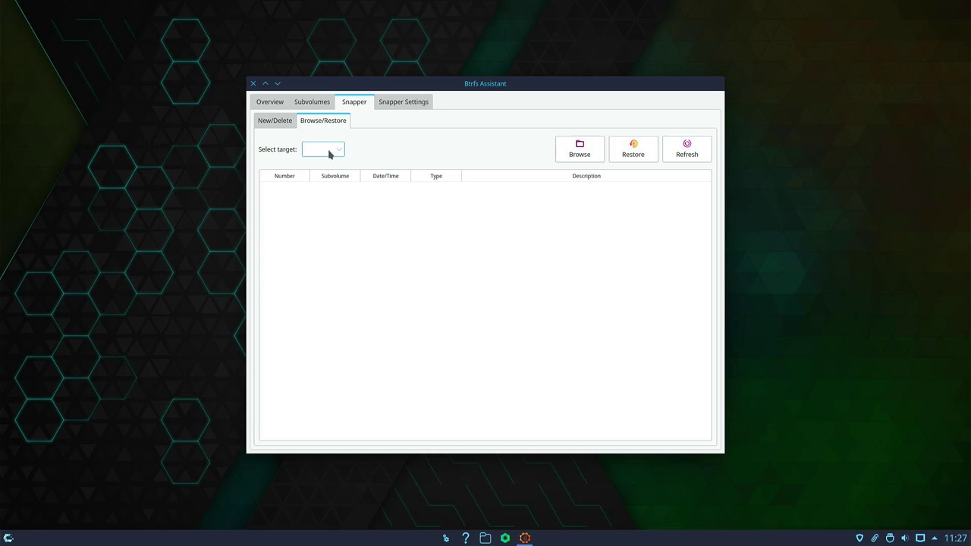
pyautogui.click(274, 120)
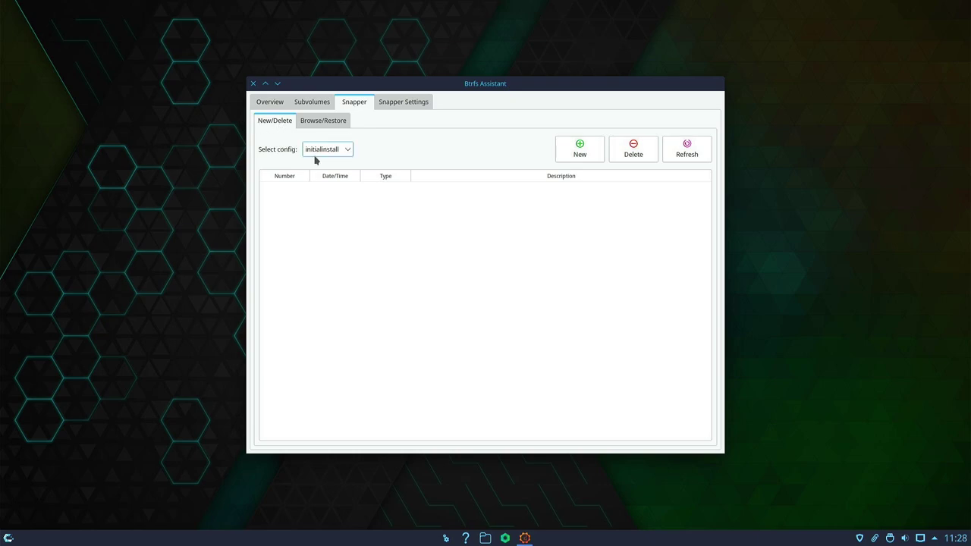
# Step: Create a new manual snapshot with the description 'Manual Snapshot'
pyautogui.click(580, 149)
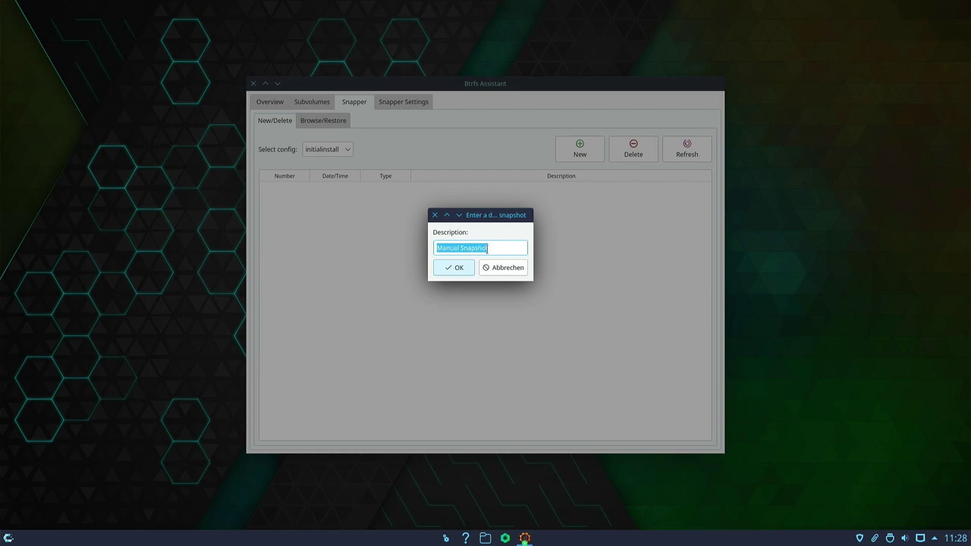
pyautogui.click(453, 248)
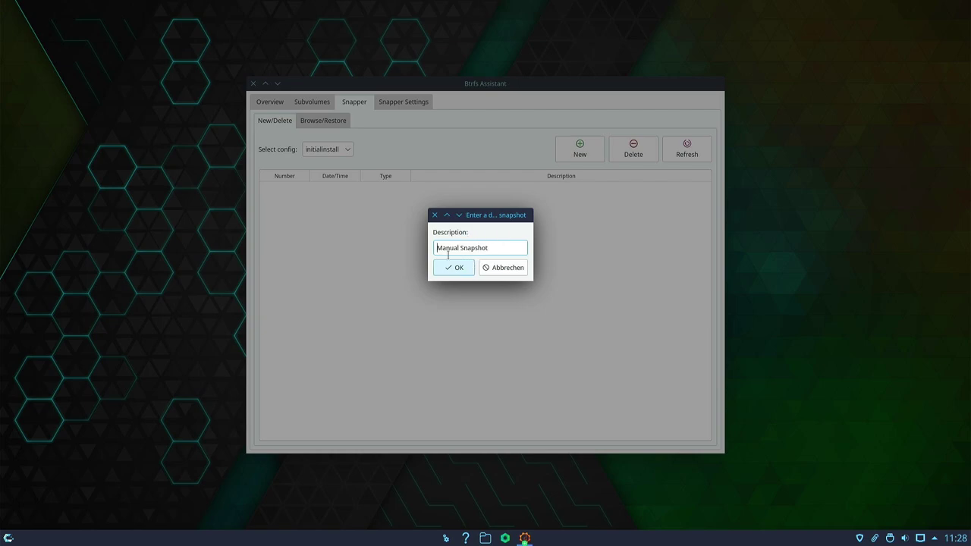
pyautogui.click(455, 268)
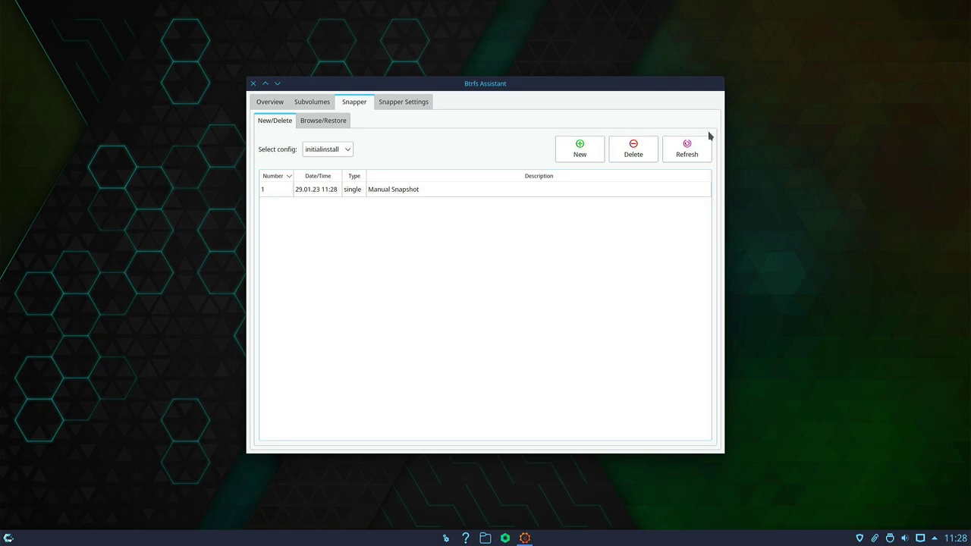
# Step: In Browse/Restore, keep target @ and select snapshot 1, Manual Snapshot
pyautogui.click(332, 124)
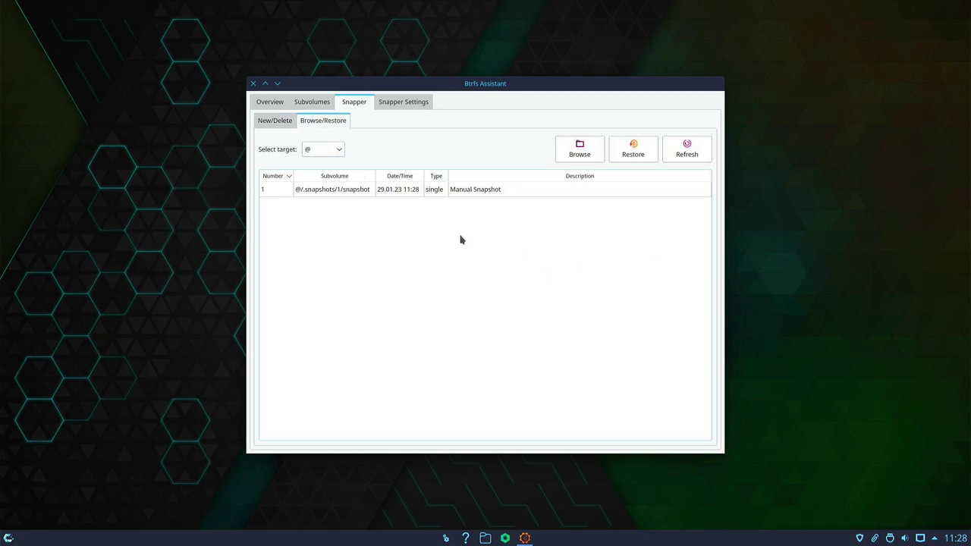
pyautogui.click(323, 152)
pyautogui.click(322, 201)
pyautogui.click(320, 192)
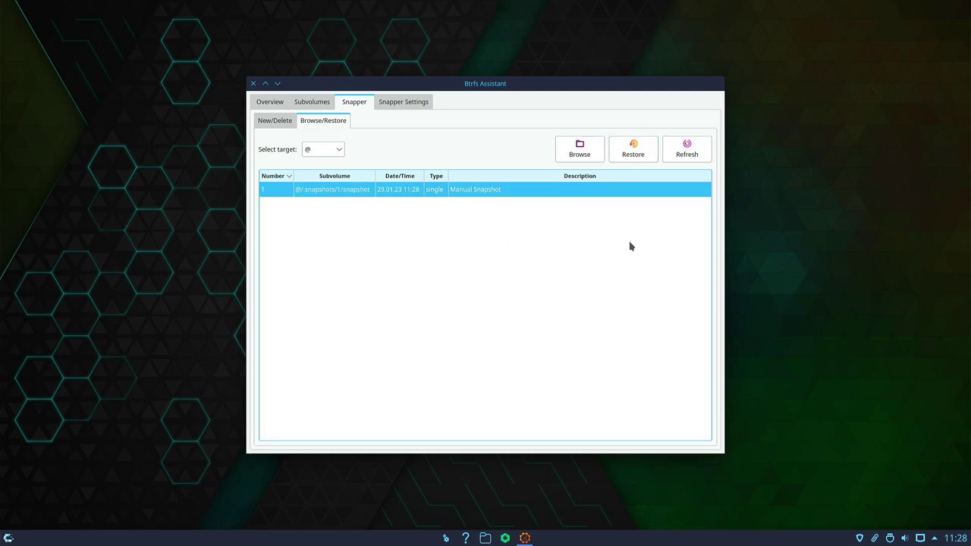
pyautogui.click(581, 155)
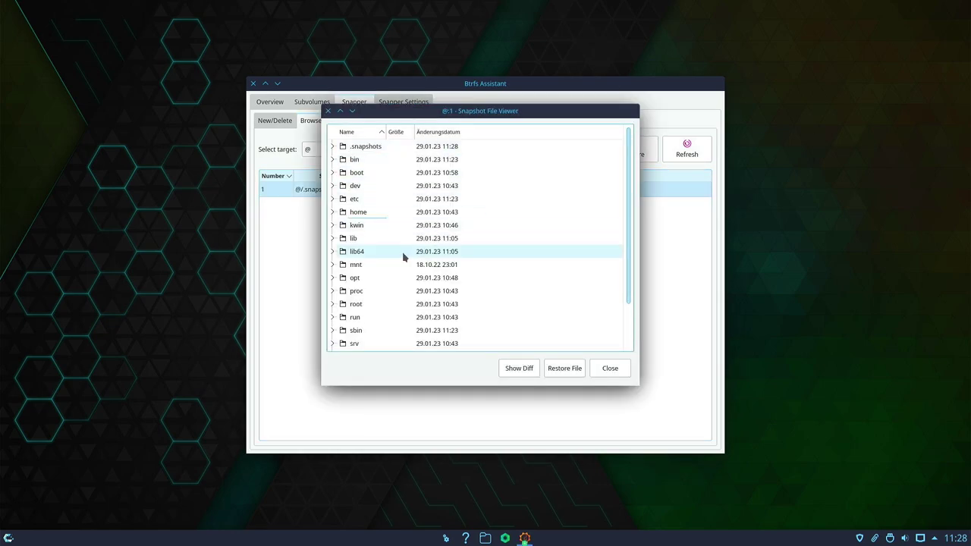
pyautogui.scroll(-2, 402, 239)
pyautogui.scroll(2, 402, 240)
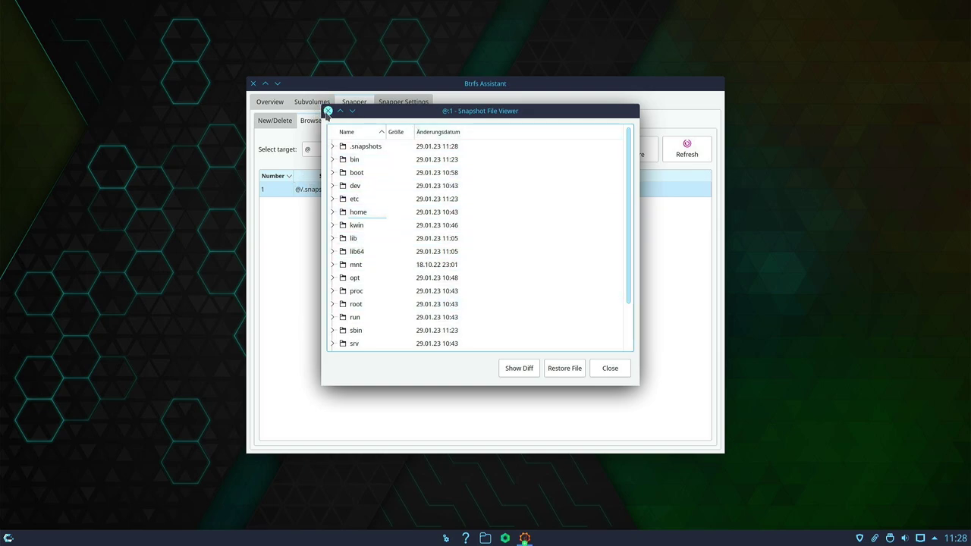
pyautogui.click(328, 112)
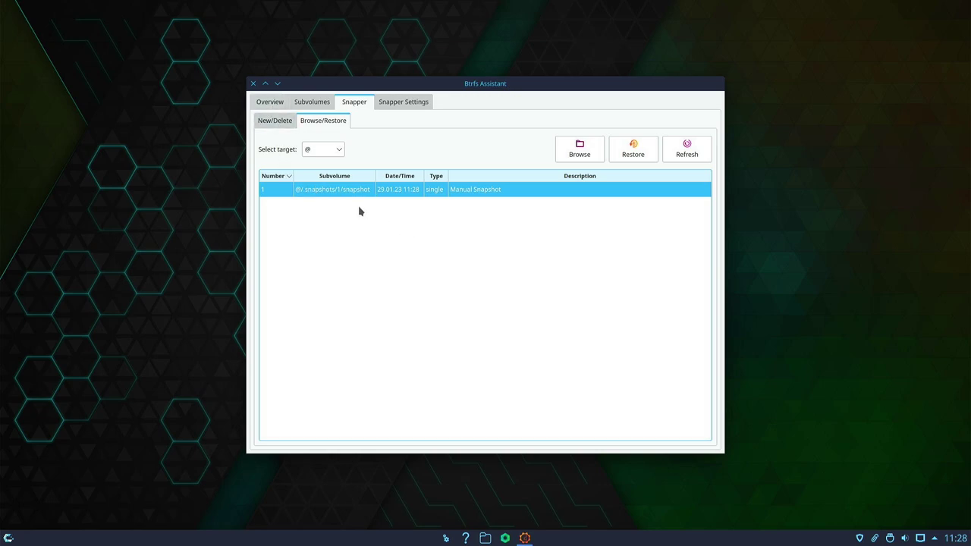
# Step: Look through the New/Delete, Snapper Settings, Subvolumes and Overview pages, then close Btrfs Assistant
pyautogui.click(276, 119)
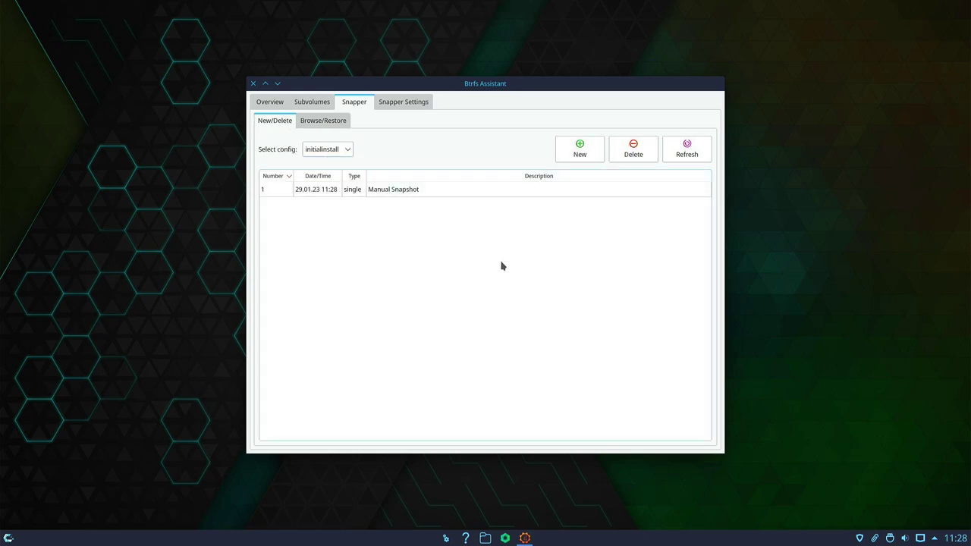
pyautogui.click(383, 103)
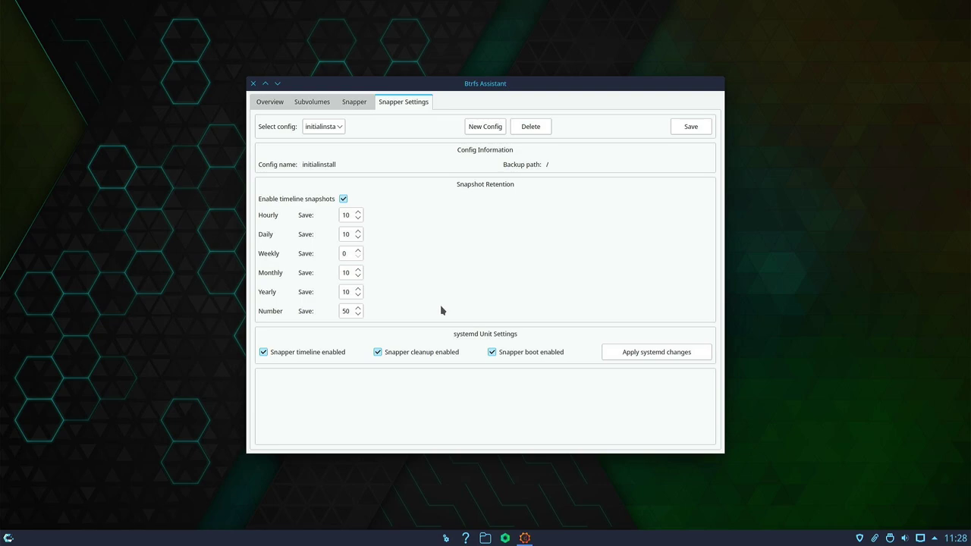
pyautogui.click(300, 102)
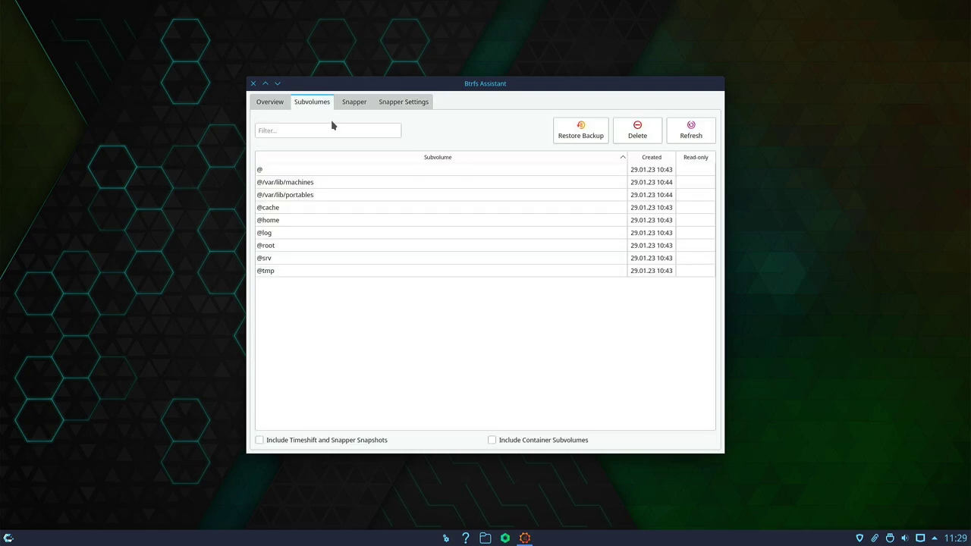
pyautogui.click(269, 101)
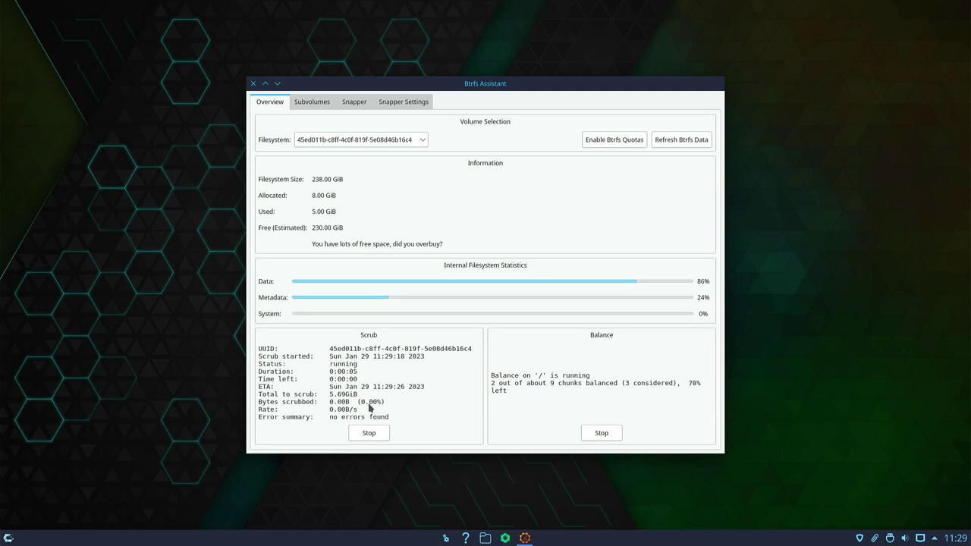
pyautogui.click(253, 84)
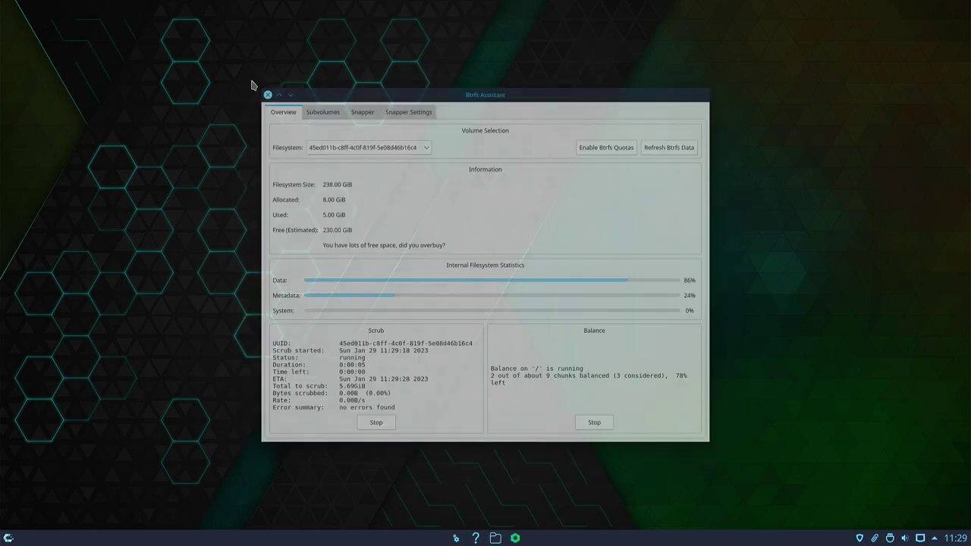
# Step: Launch the fish shell from the System apps, close Konsole, and reopen the launcher's System list
pyautogui.click(8, 537)
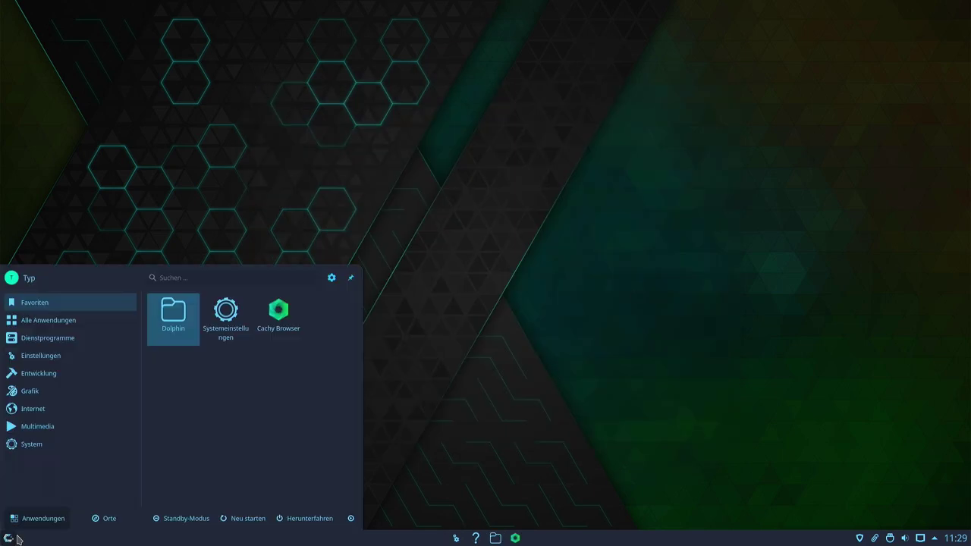
pyautogui.moveTo(62, 443)
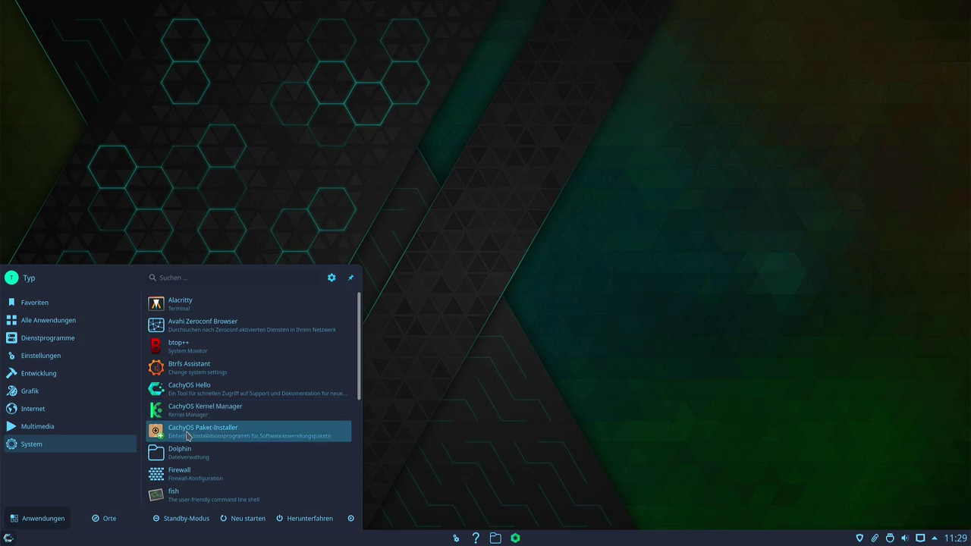
pyautogui.scroll(-1, 188, 437)
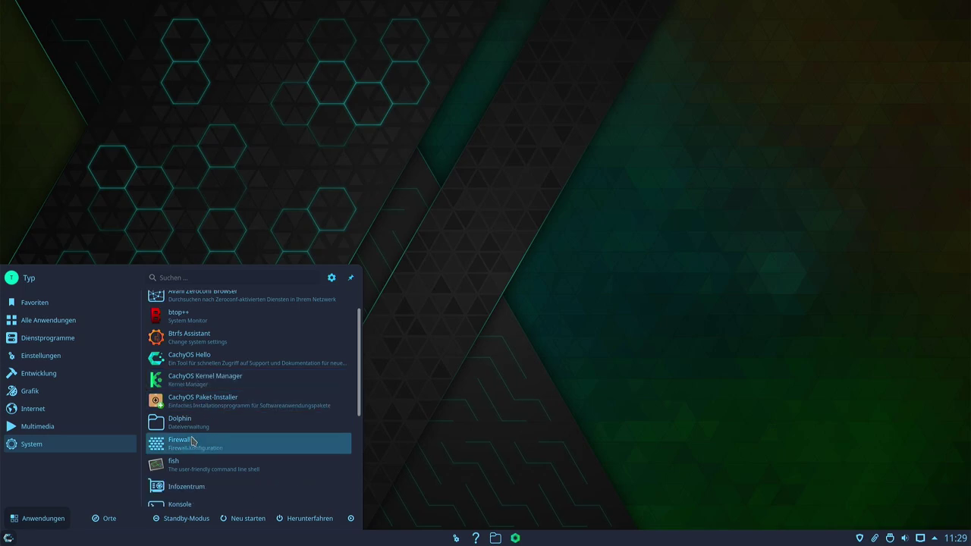
pyautogui.click(184, 471)
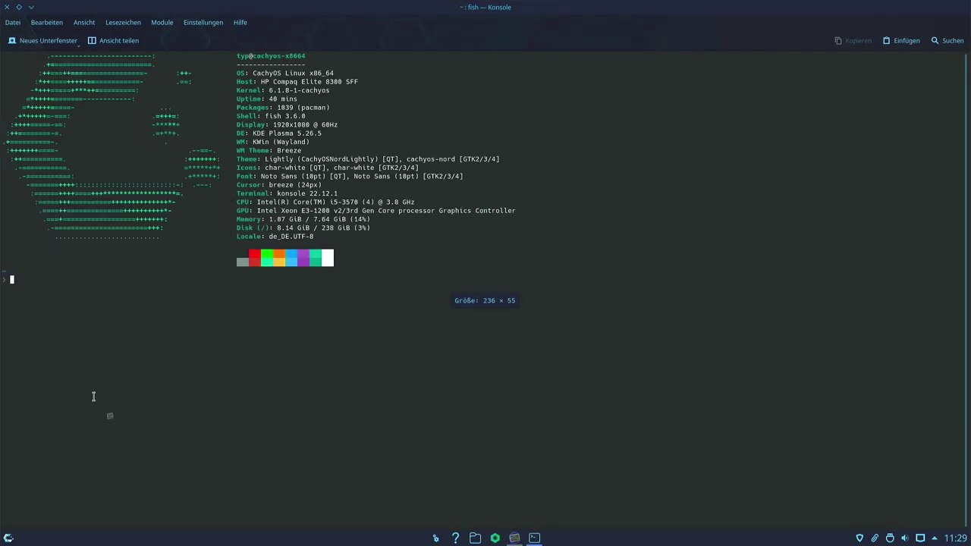
pyautogui.click(6, 6)
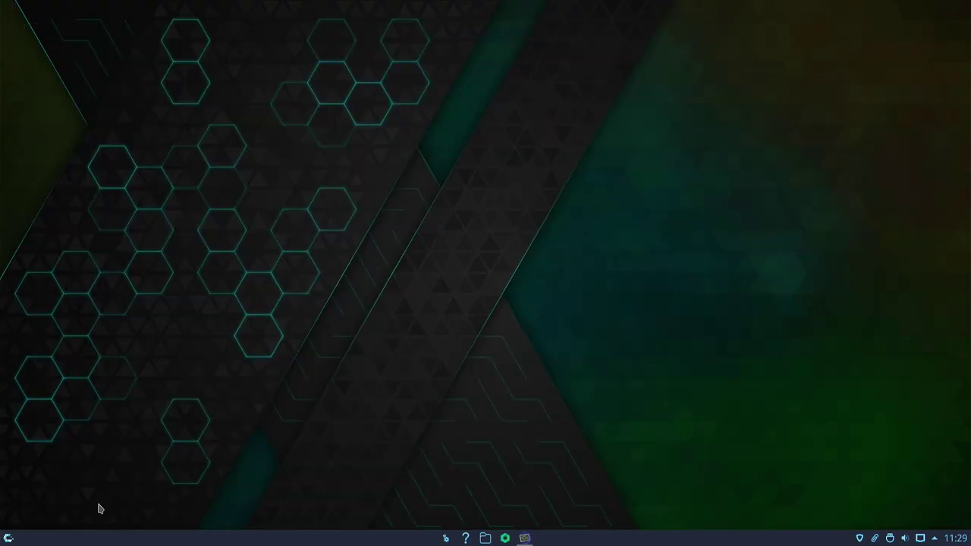
pyautogui.click(8, 537)
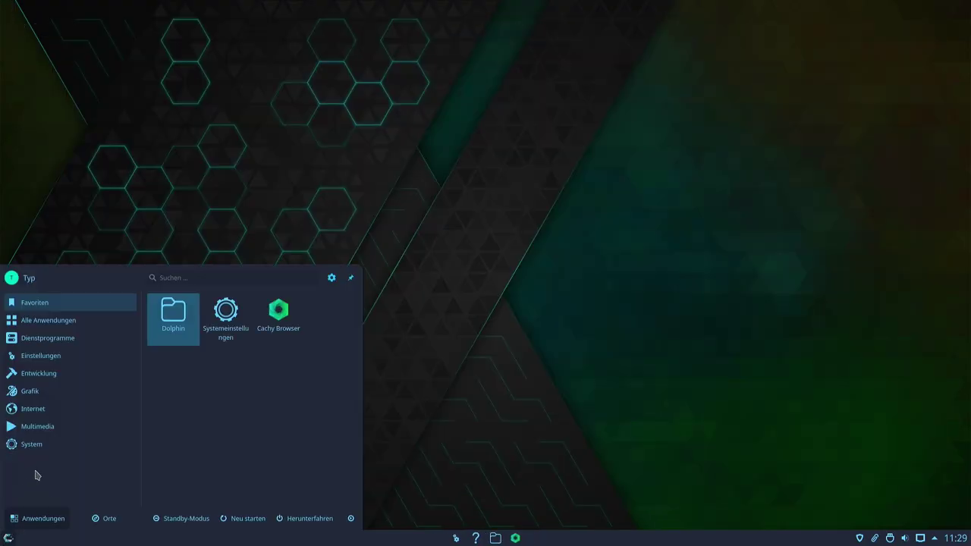
pyautogui.moveTo(33, 446)
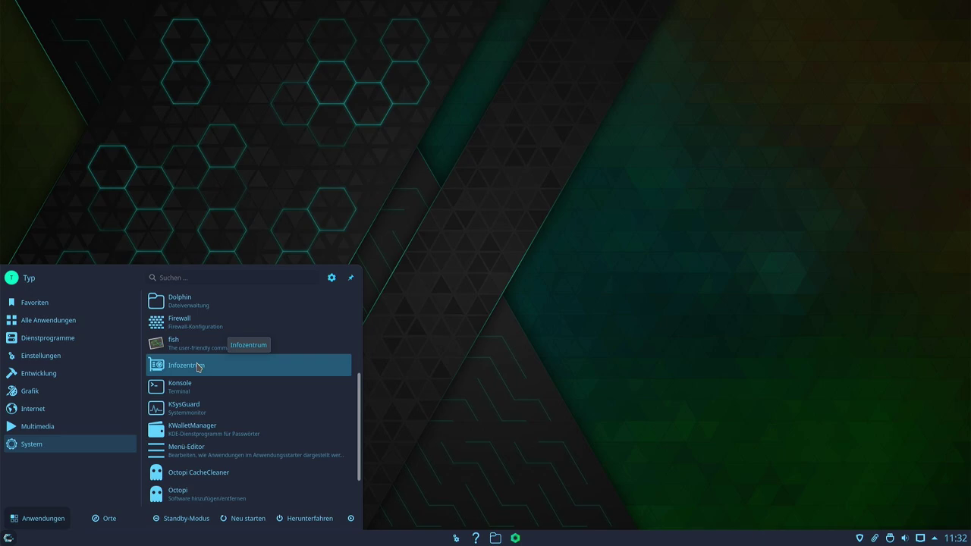
# Step: Launch Infozentrum, KSysGuard and Octopi from System, then close Infozentrum and the system monitor
pyautogui.click(197, 366)
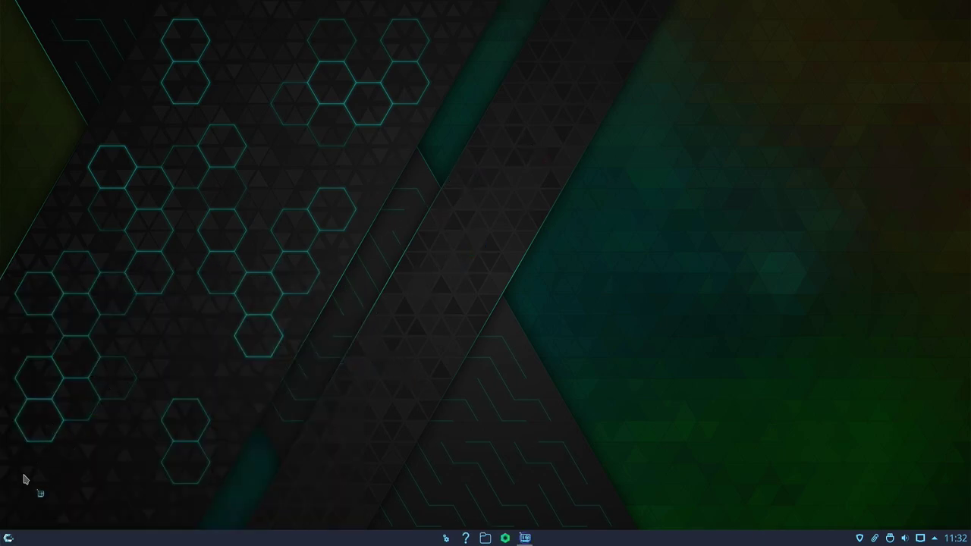
pyautogui.click(8, 537)
pyautogui.click(199, 406)
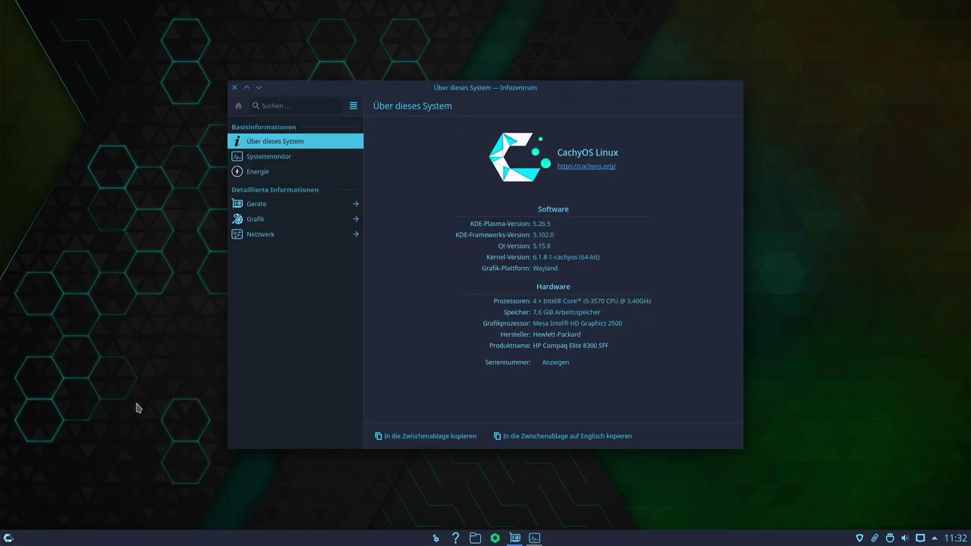
pyautogui.click(7, 538)
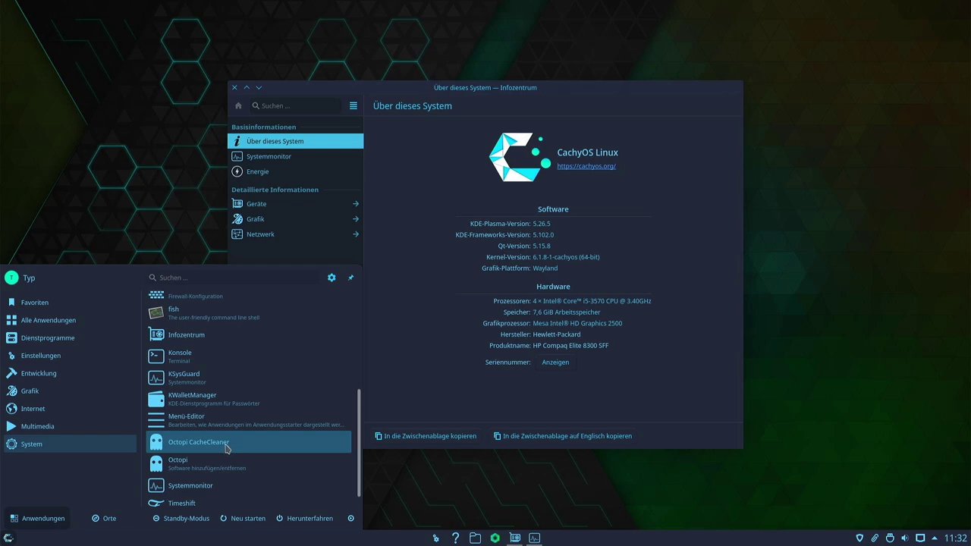
pyautogui.click(201, 468)
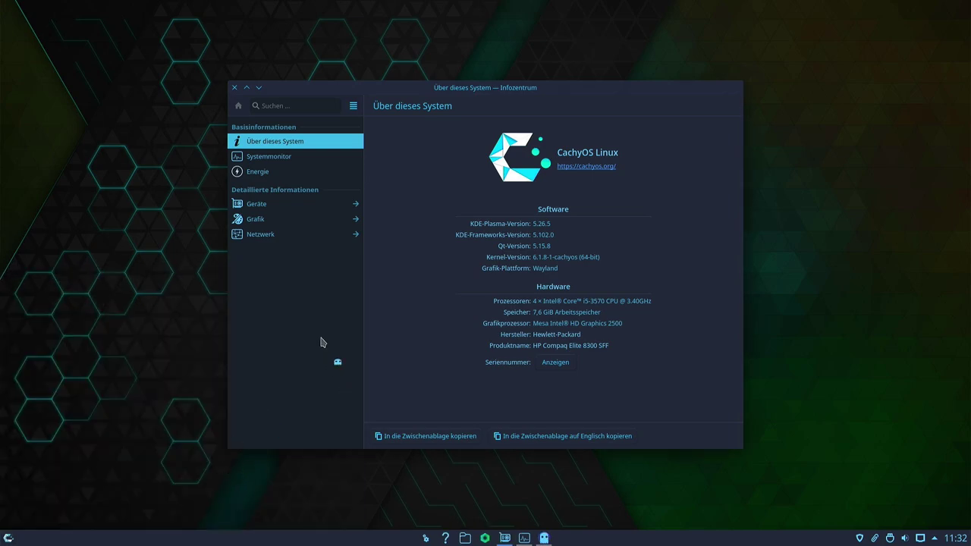
pyautogui.click(235, 88)
pyautogui.click(289, 113)
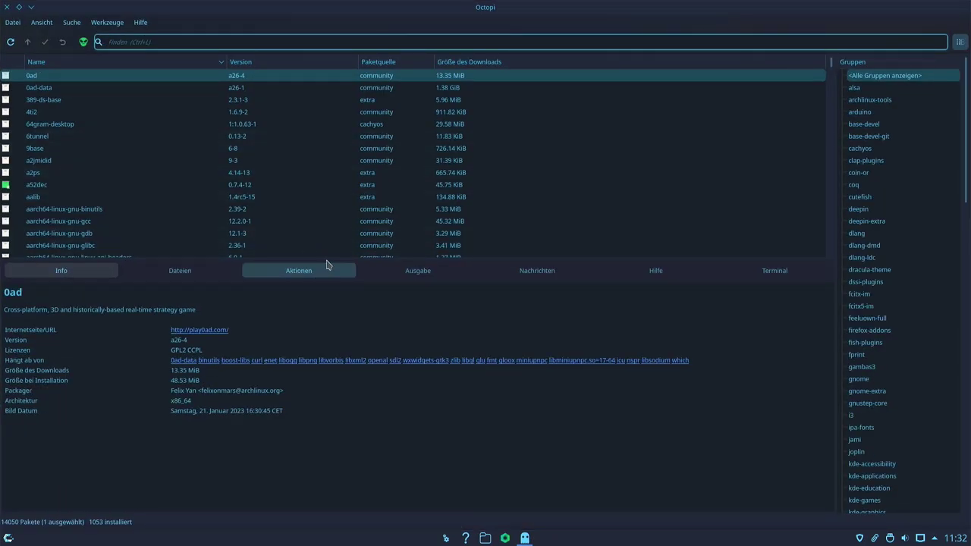
# Step: Enlarge Octopi's package list above the Info panel and scroll through the packages
pyautogui.moveTo(324, 255); pyautogui.dragTo(311, 328)
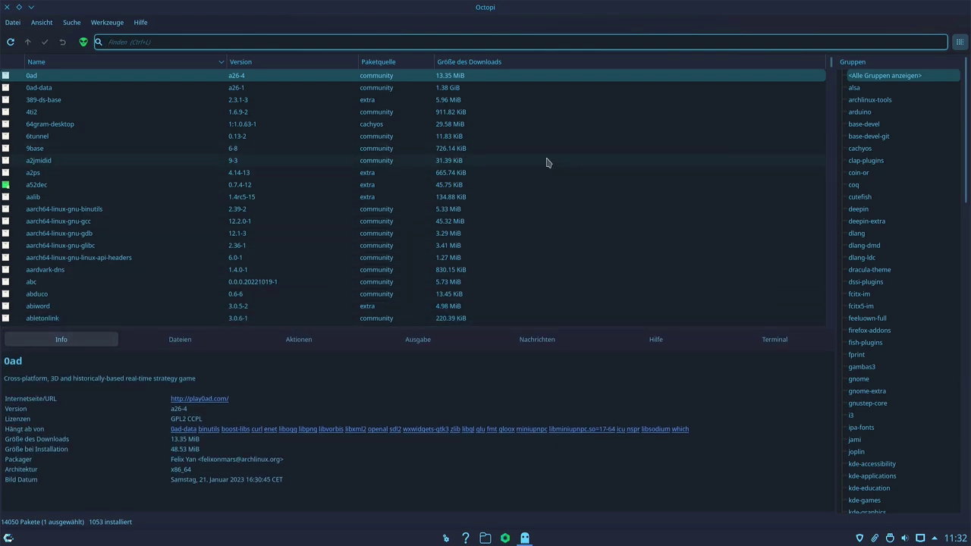
pyautogui.scroll(-10, 133, 228)
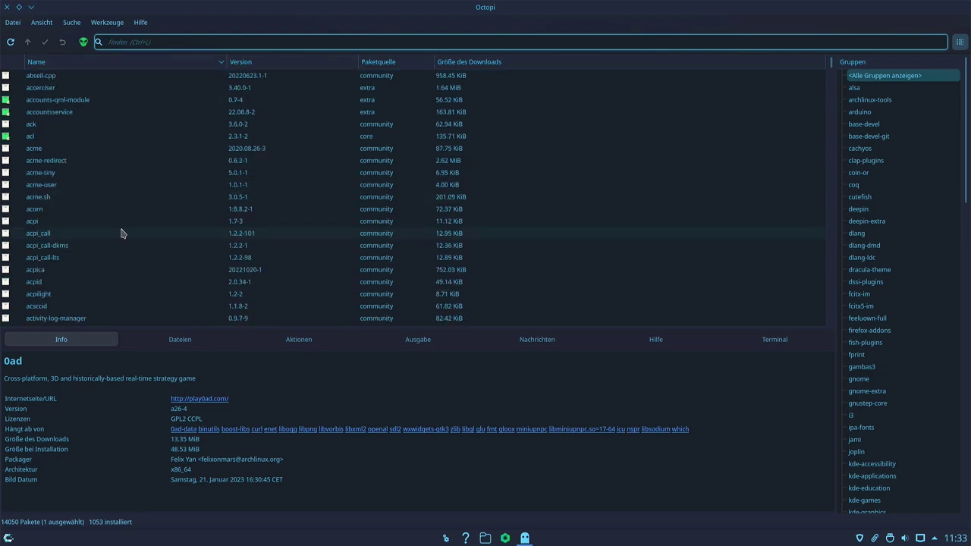
pyautogui.scroll(-20, 132, 220)
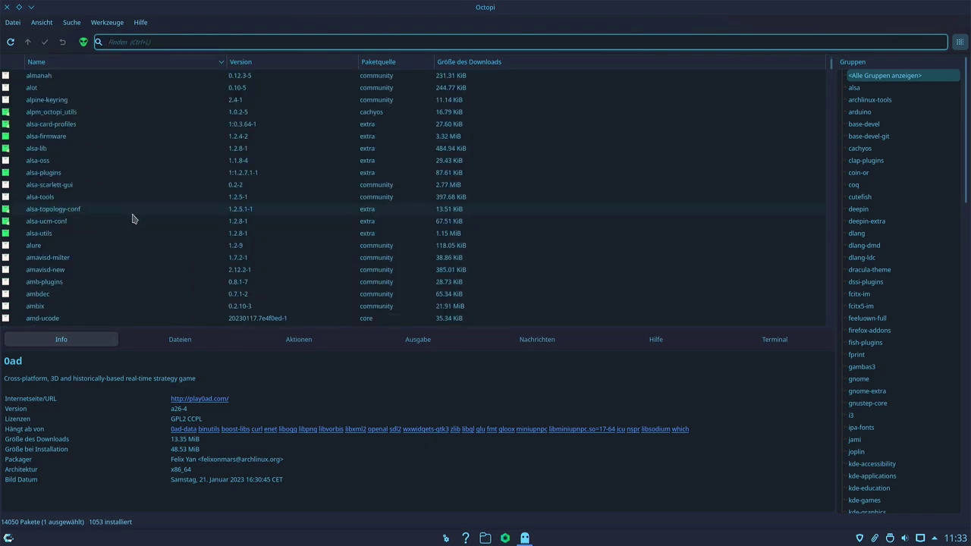
pyautogui.scroll(2, 133, 219)
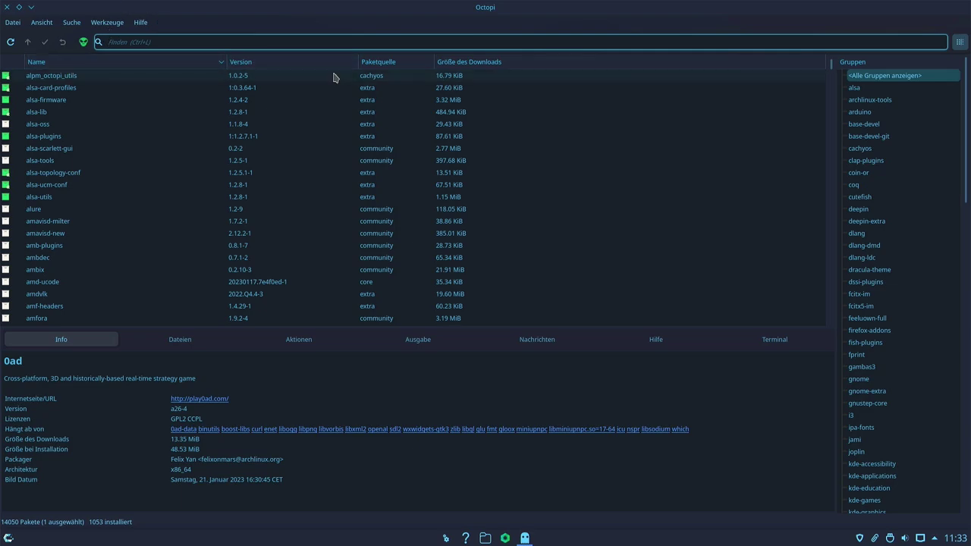